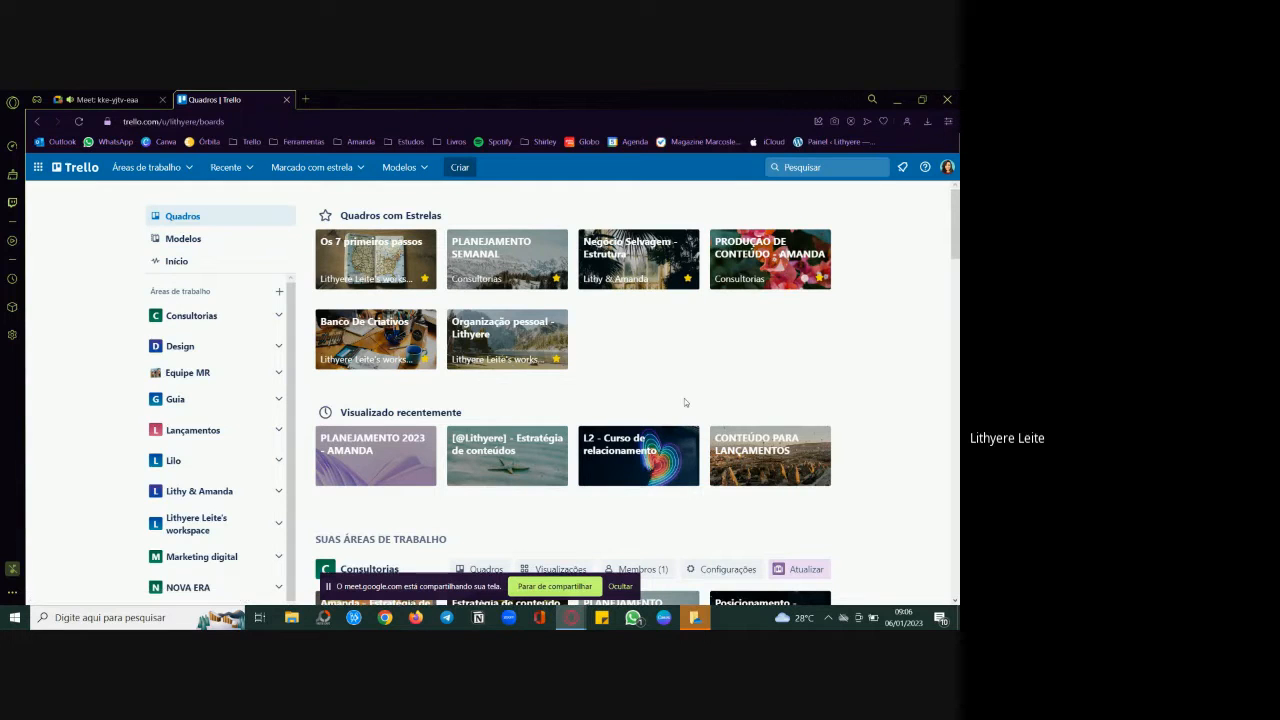
Step: Look through the boards page, from the starred and recent boards down to the guest workspaces
scroll(684, 398, down, 2)
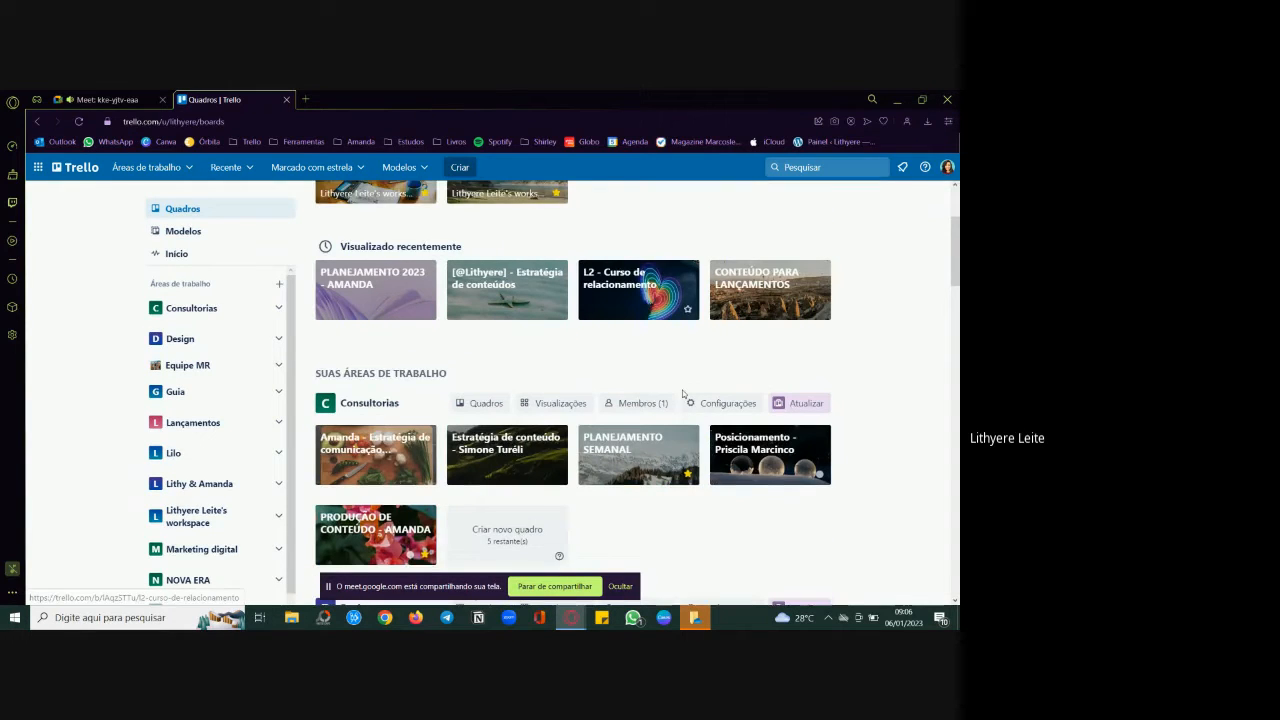
scroll(686, 440, down, 5)
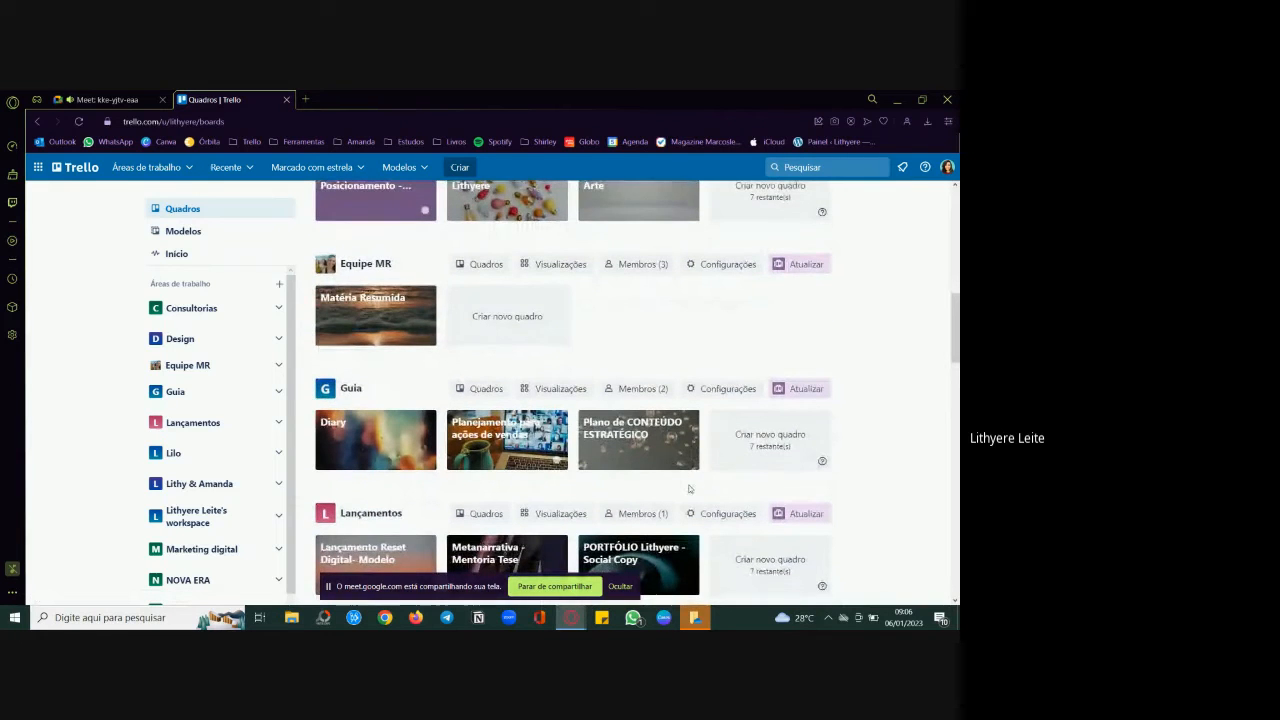
scroll(689, 488, down, 5)
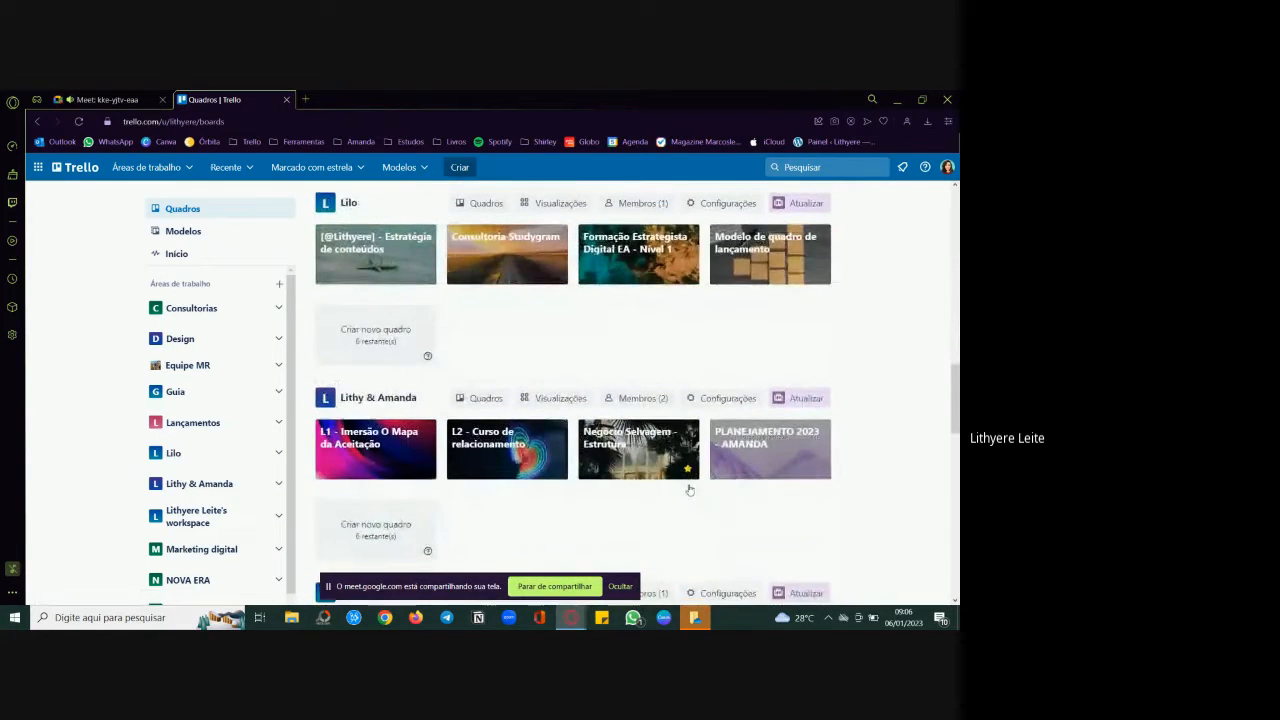
scroll(689, 490, down, 5)
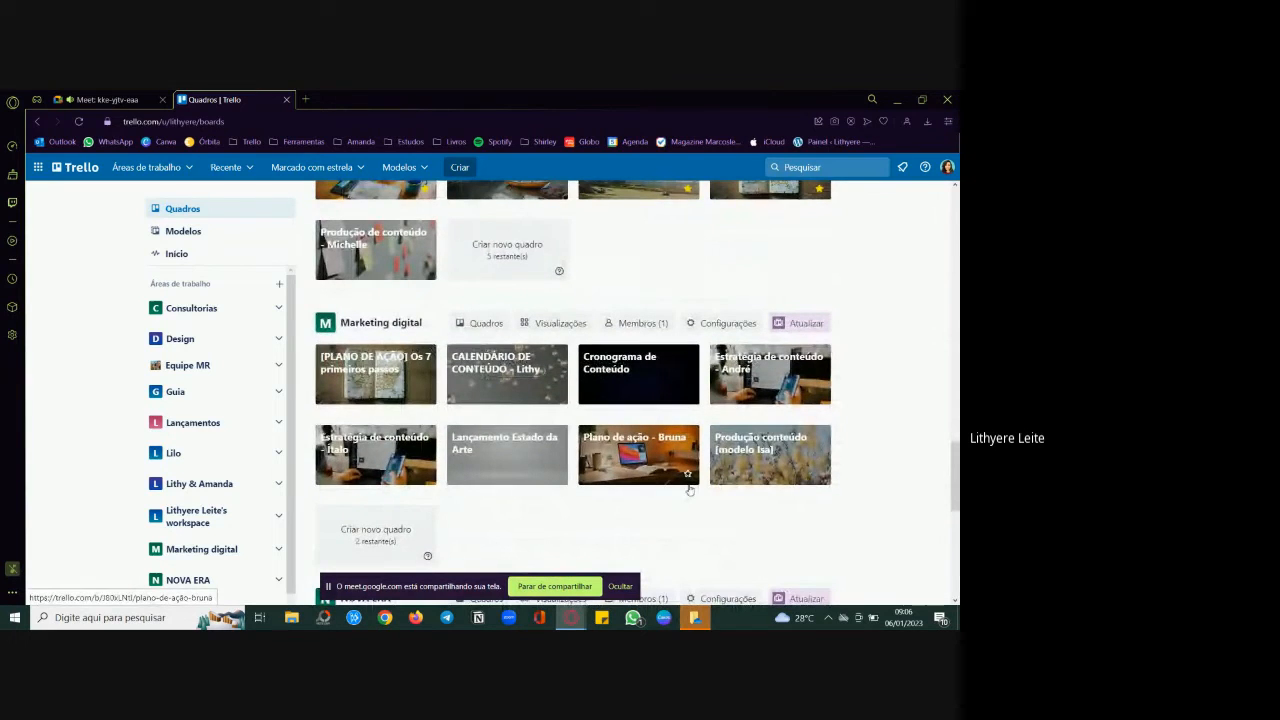
scroll(689, 488, down, 3)
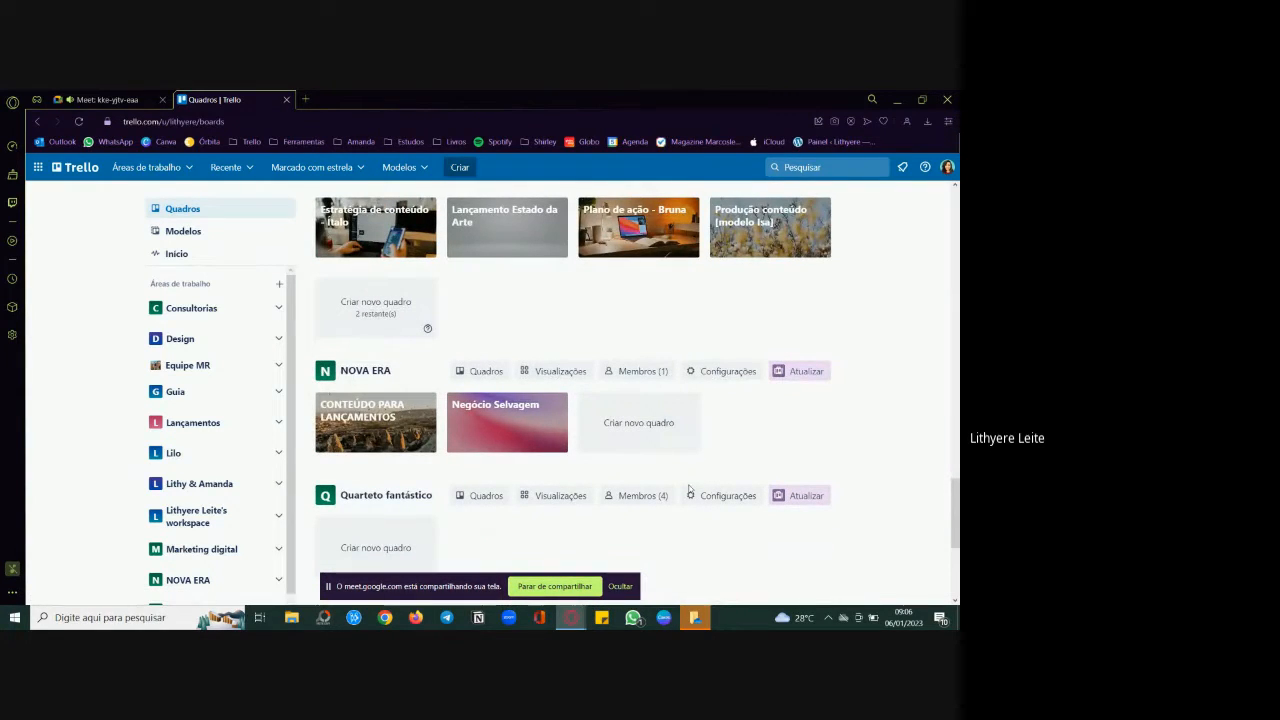
scroll(689, 490, down, 3)
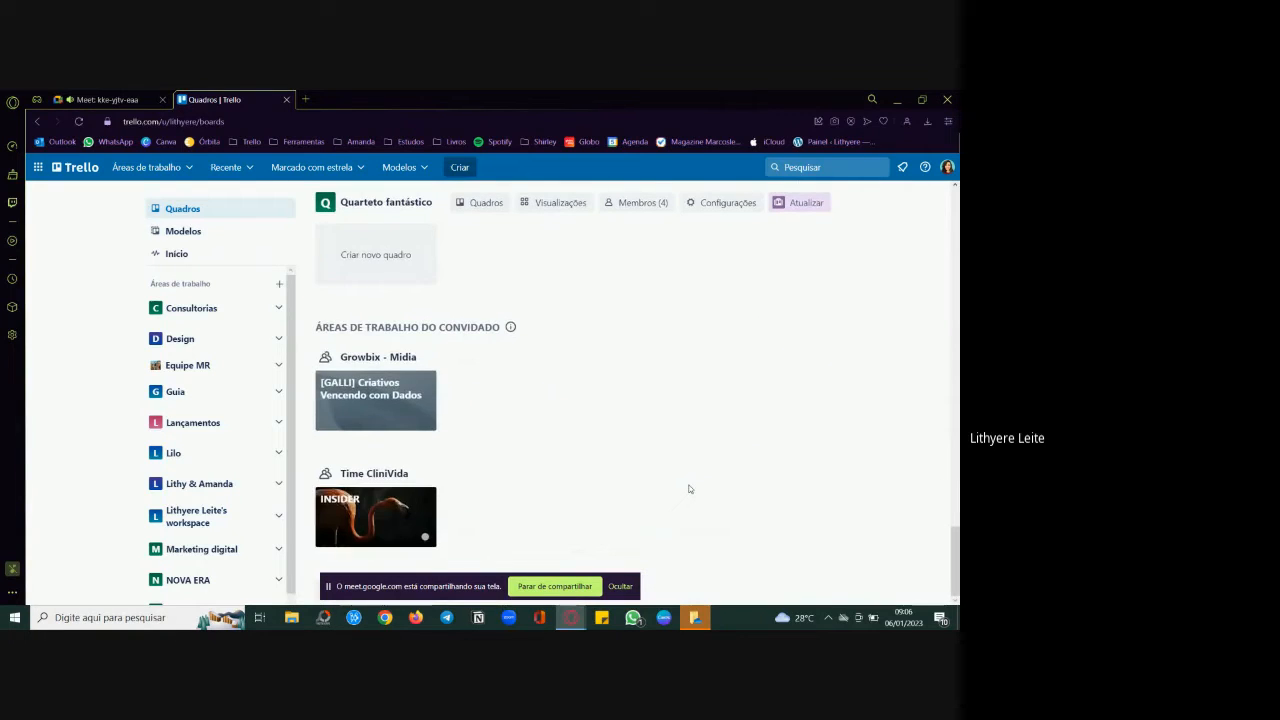
scroll(689, 488, up, 10)
scroll(689, 490, up, 15)
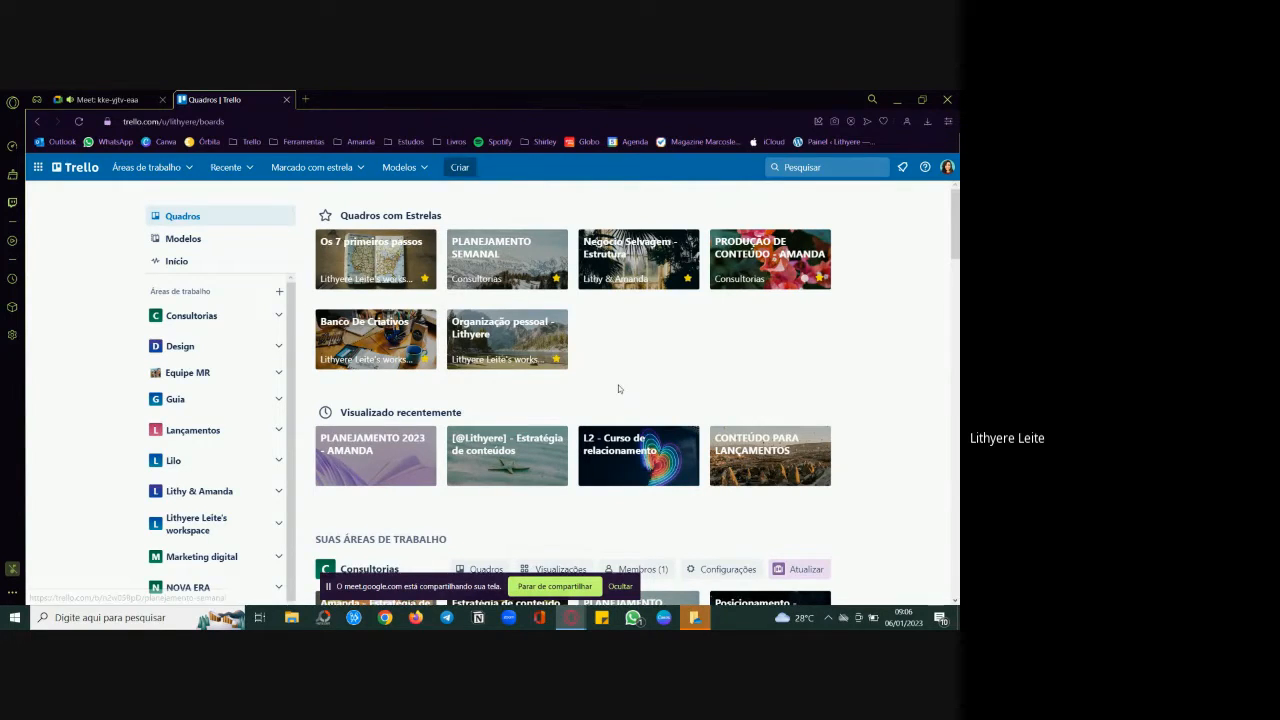
Step: Start a new board from the Consultorias workspace and title it "PRODUÇÃO DE CONTEÚDO"
scroll(619, 390, down, 2)
scroll(619, 390, down, 1)
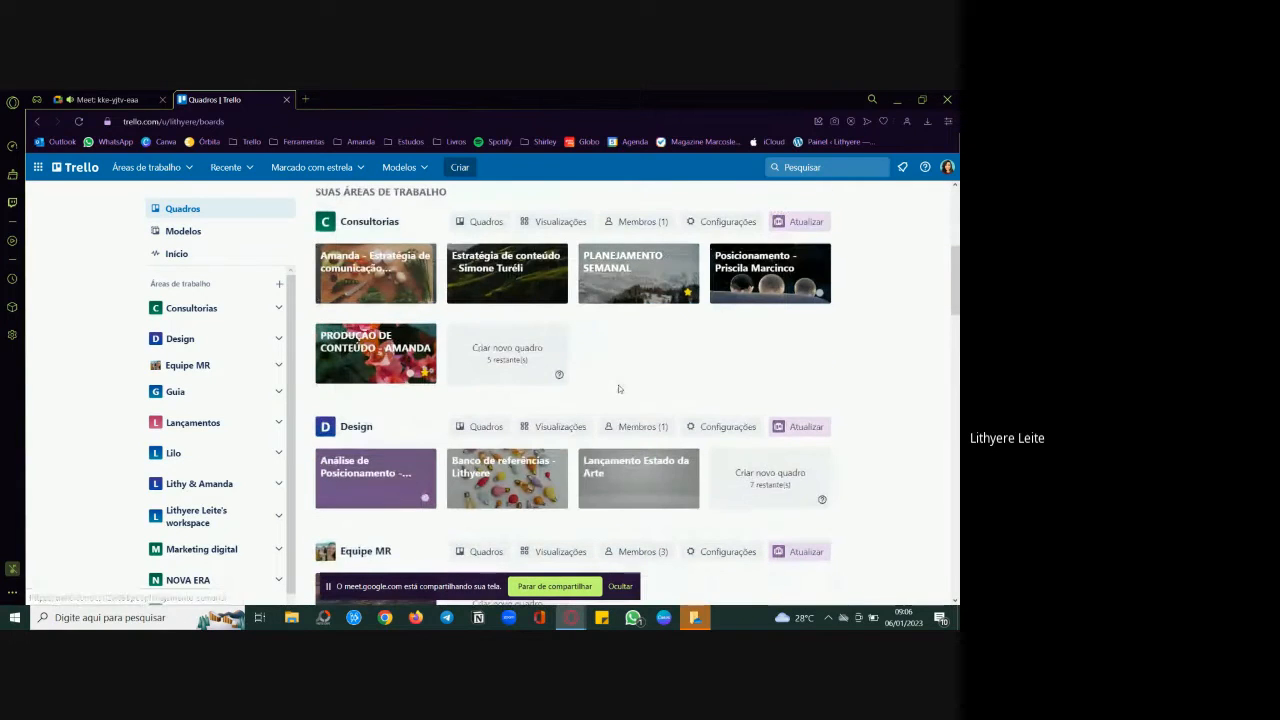
click(516, 359)
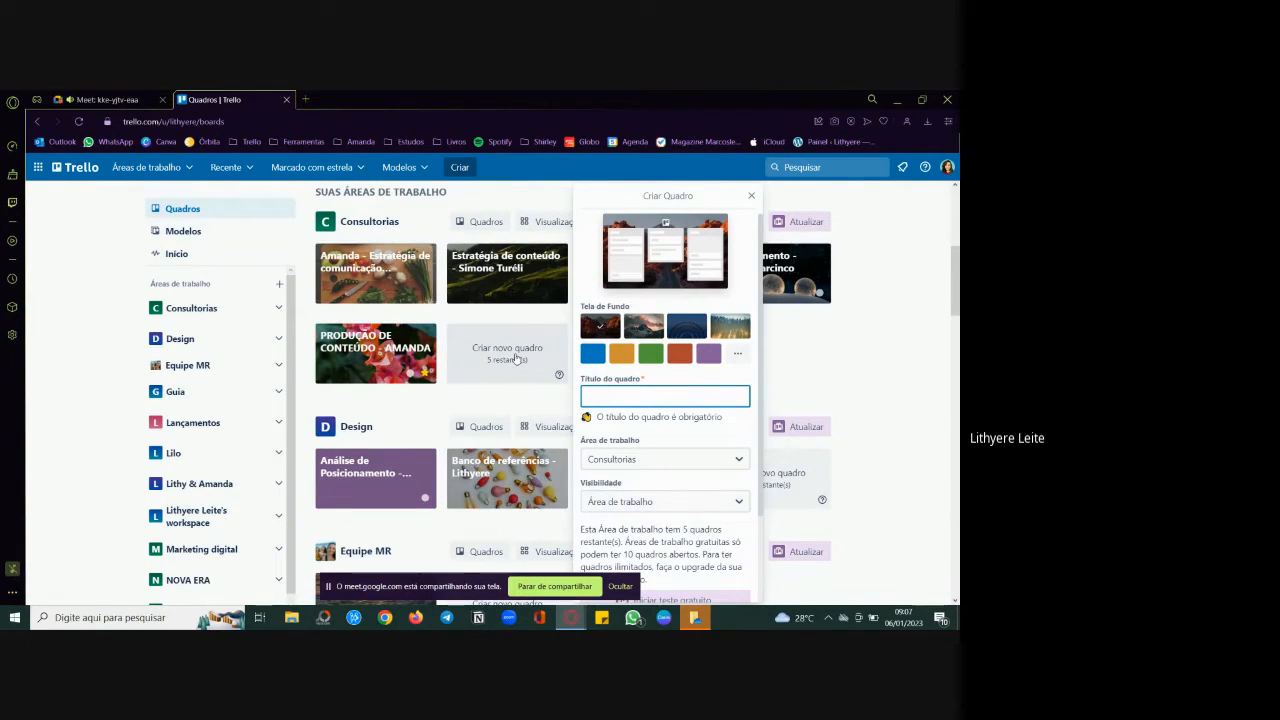
click(516, 358)
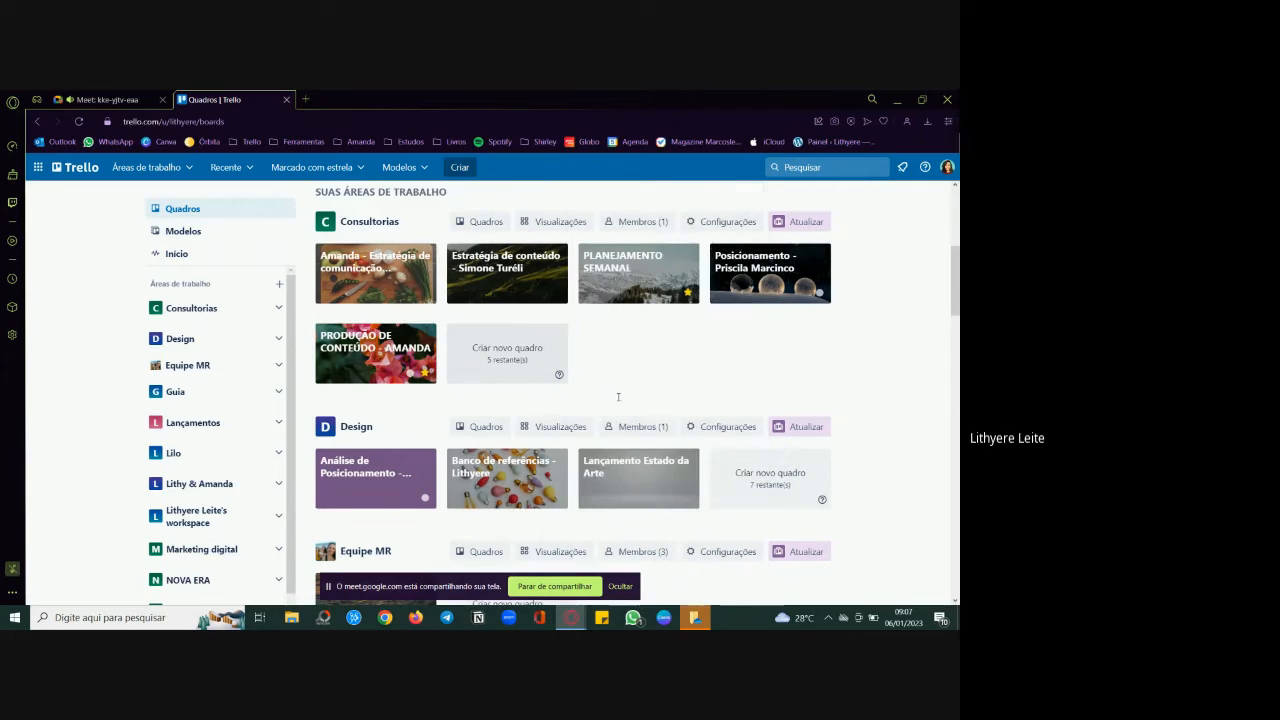
click(518, 358)
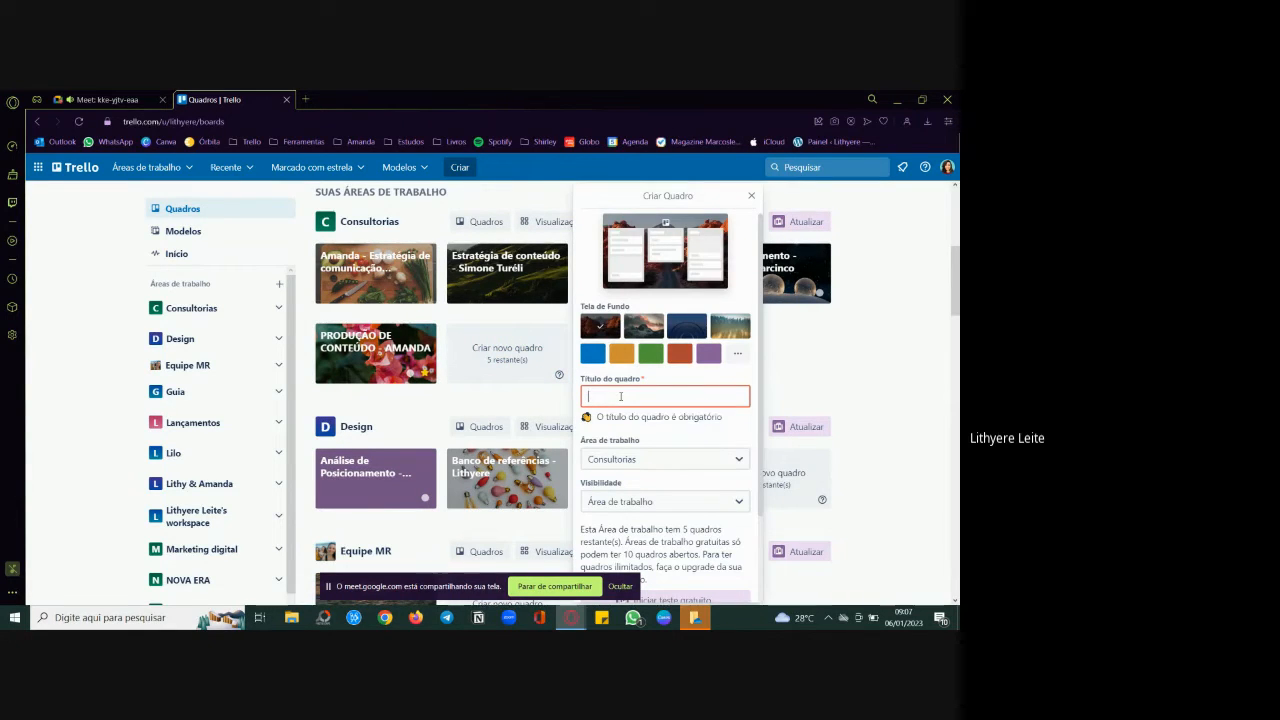
text(PRODUÇÃ)
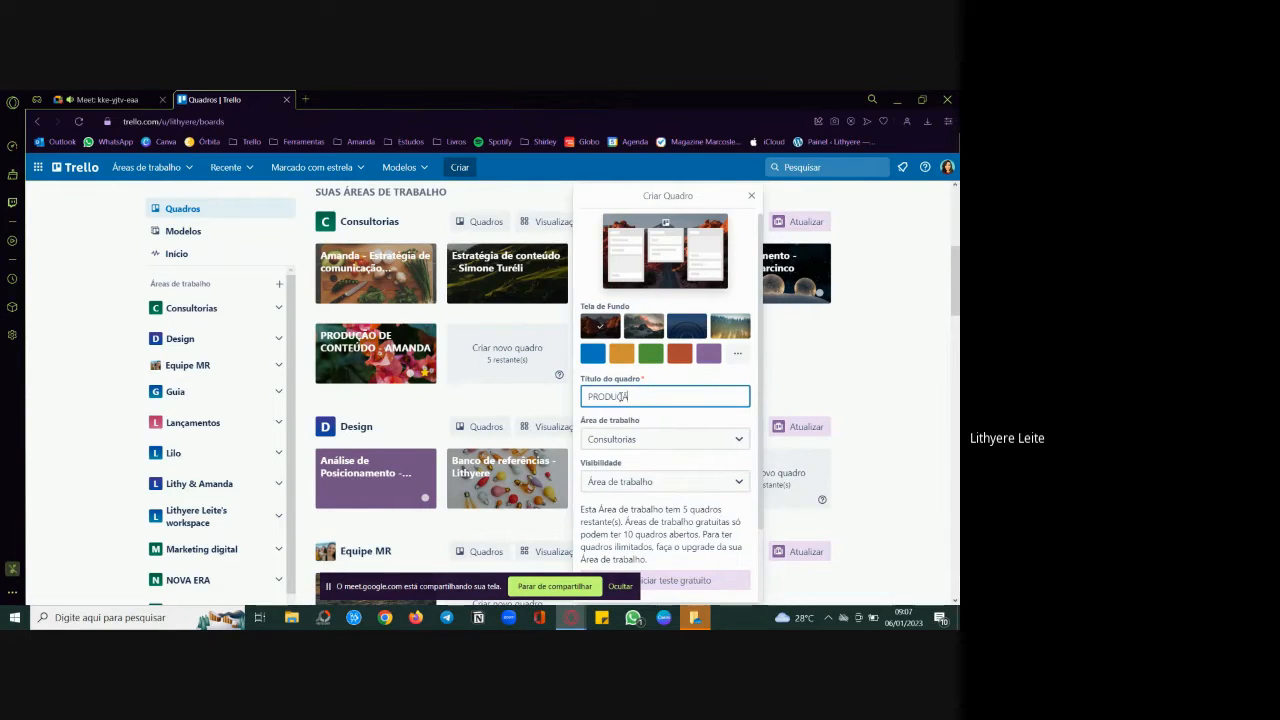
text(O DE CONTEÚDO)
Step: Assign the new board to the account owner's personal workspace, keep workspace visibility, and create it
click(704, 441)
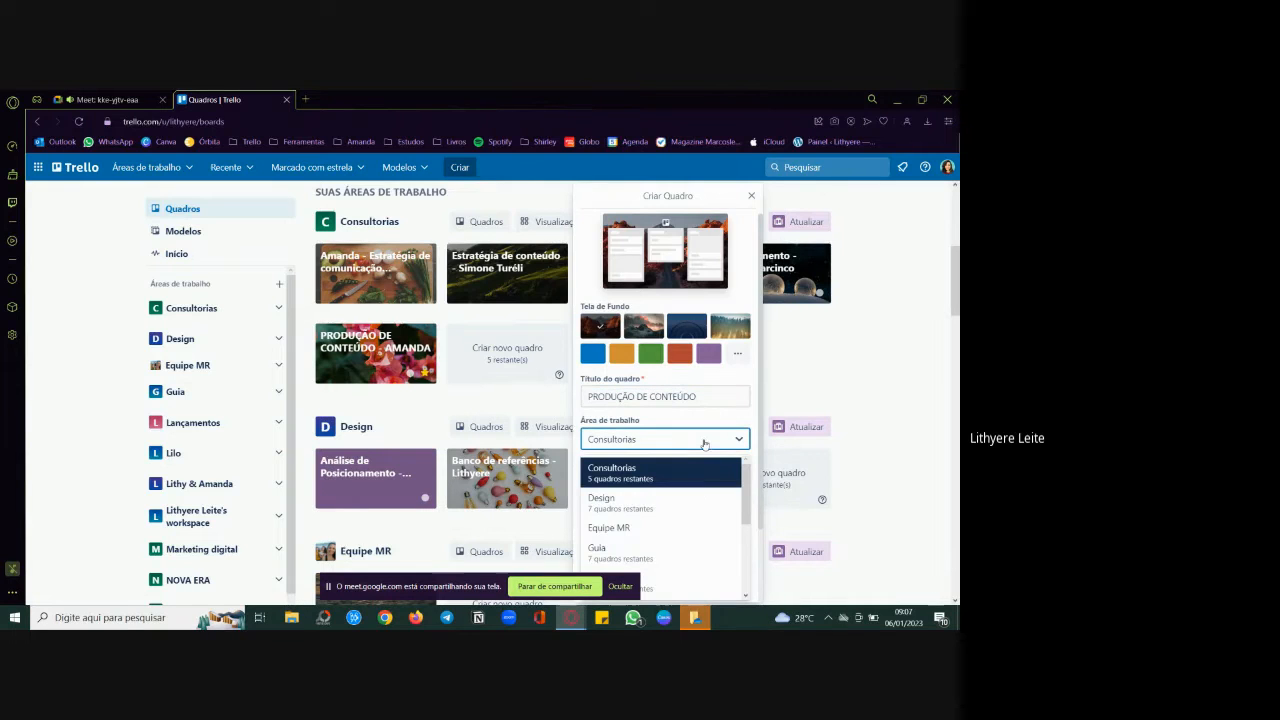
scroll(752, 500, down, 1)
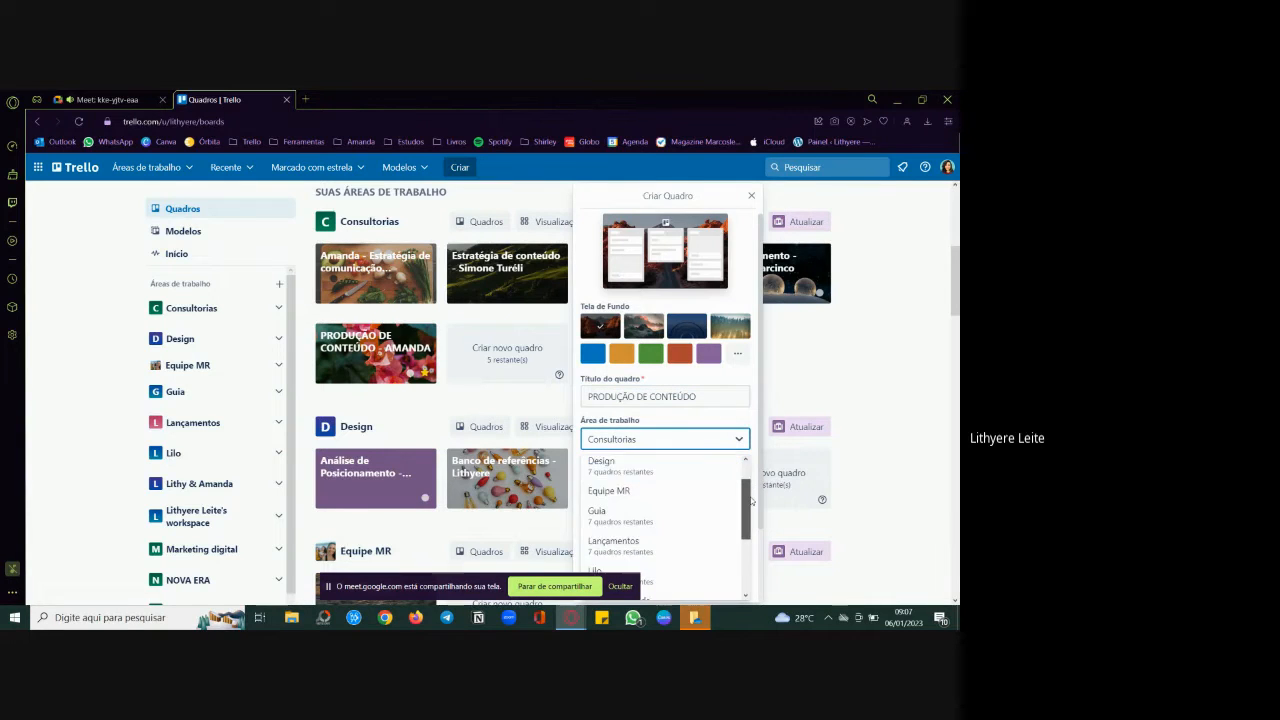
drag(752, 500, 754, 555)
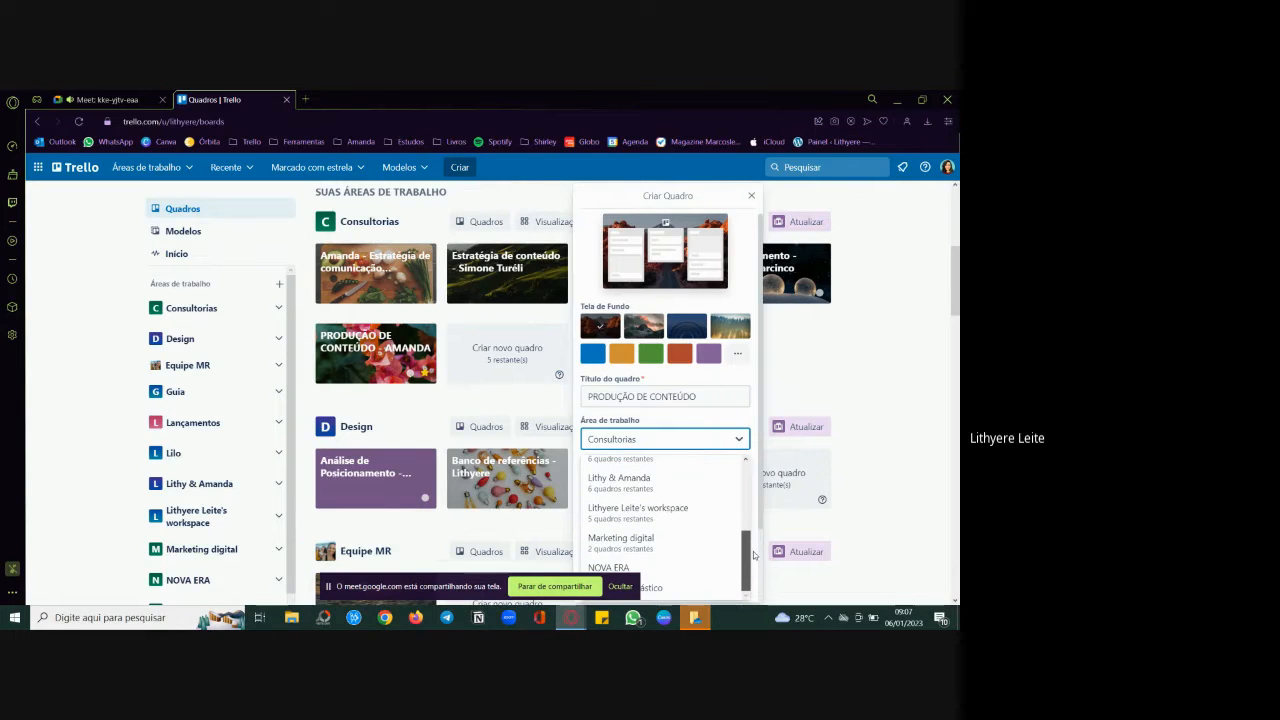
click(687, 517)
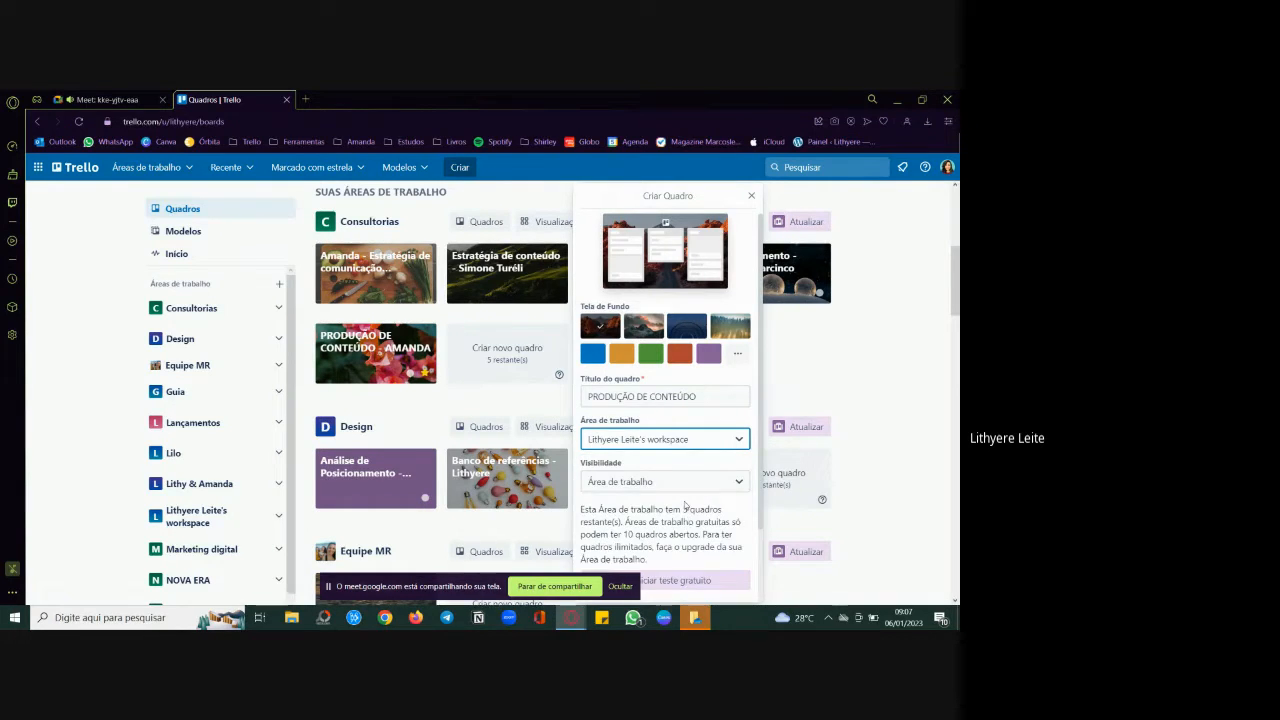
scroll(685, 507, down, 2)
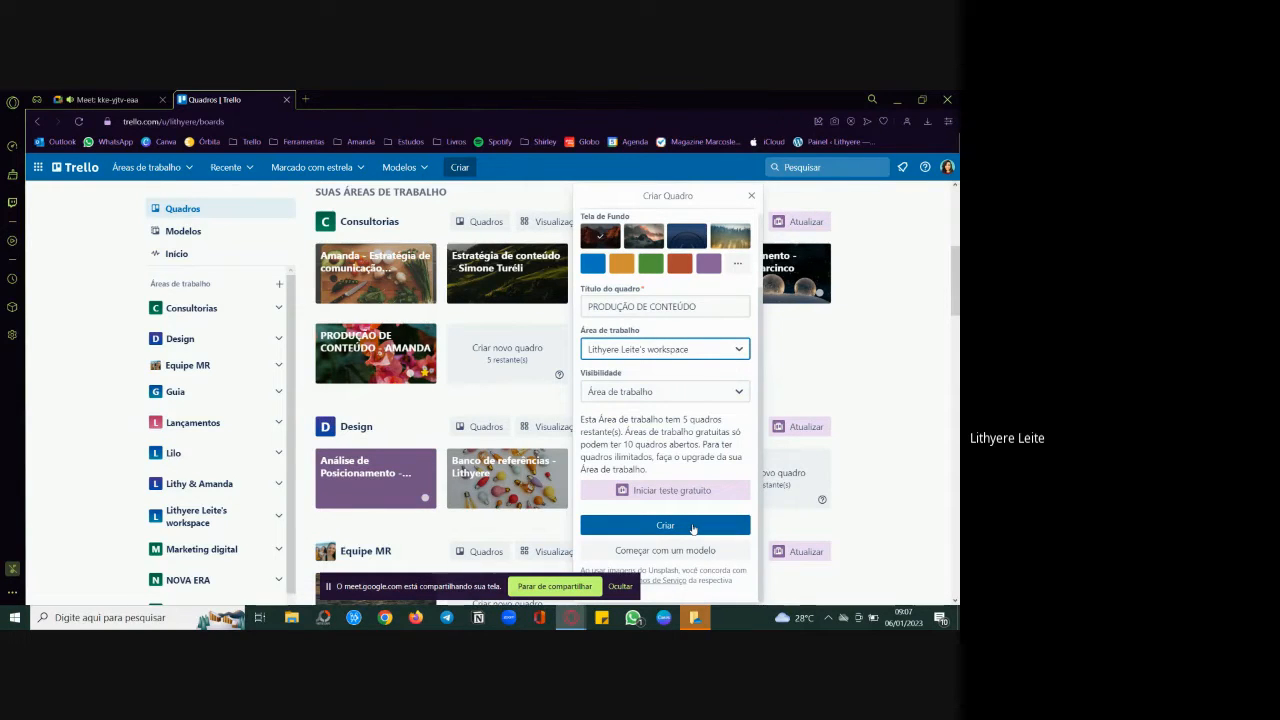
click(692, 527)
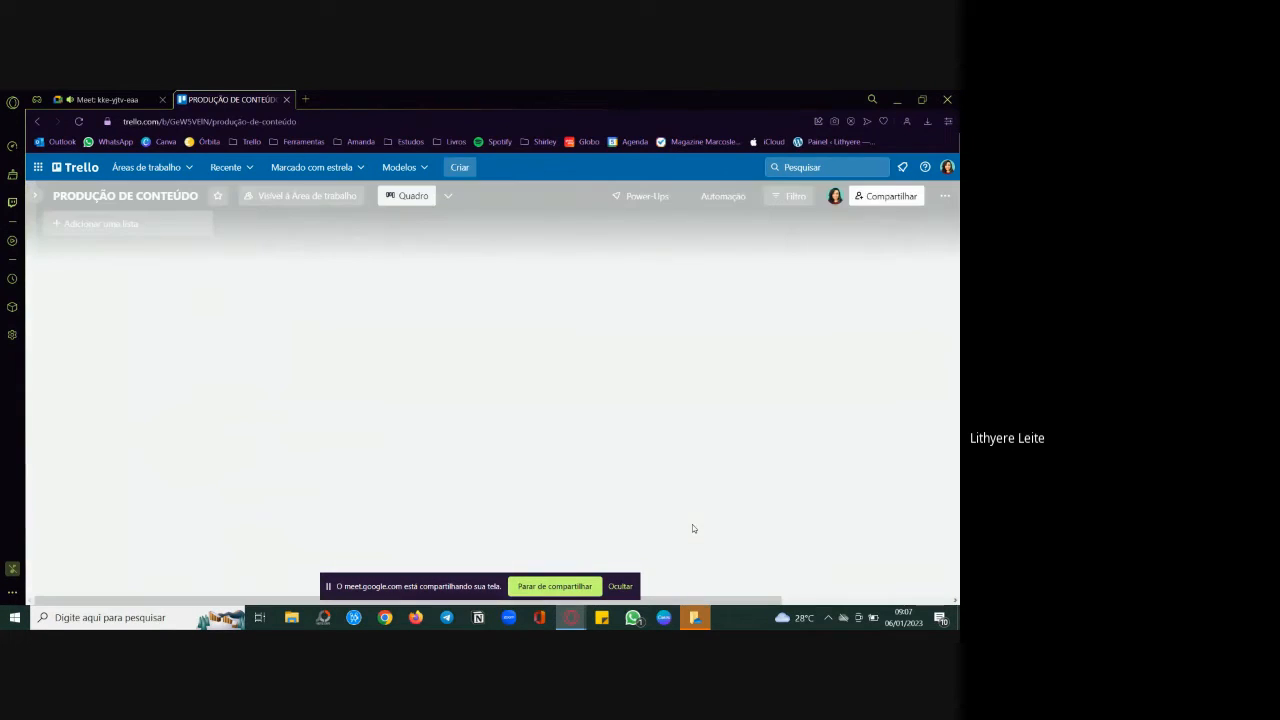
Step: Hide the screen-sharing notice and dismiss the title entry for a new list
click(620, 587)
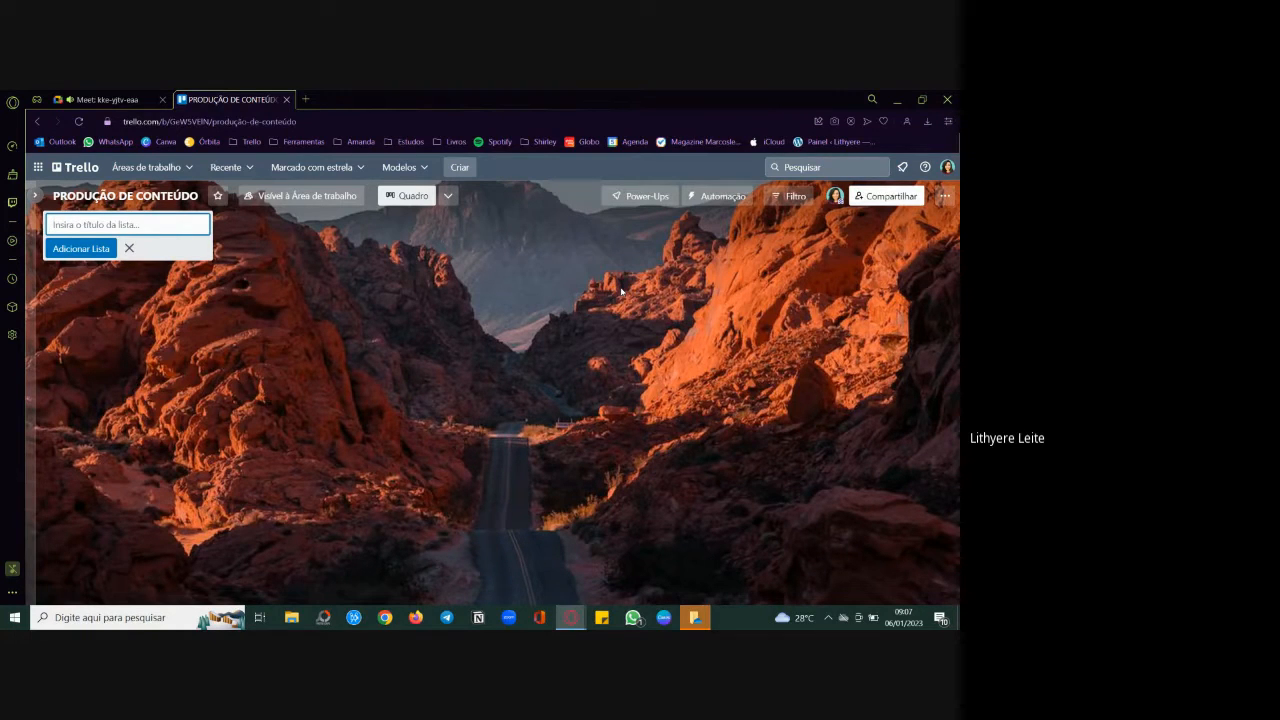
click(933, 506)
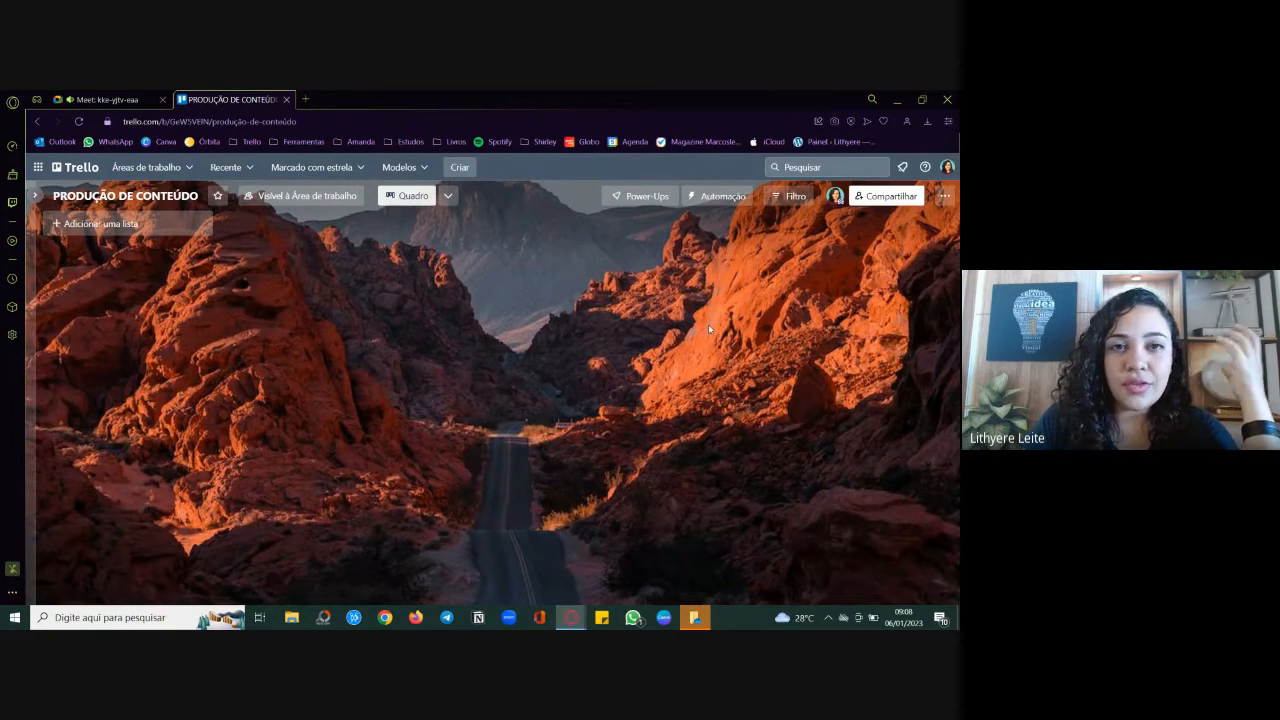
click(944, 196)
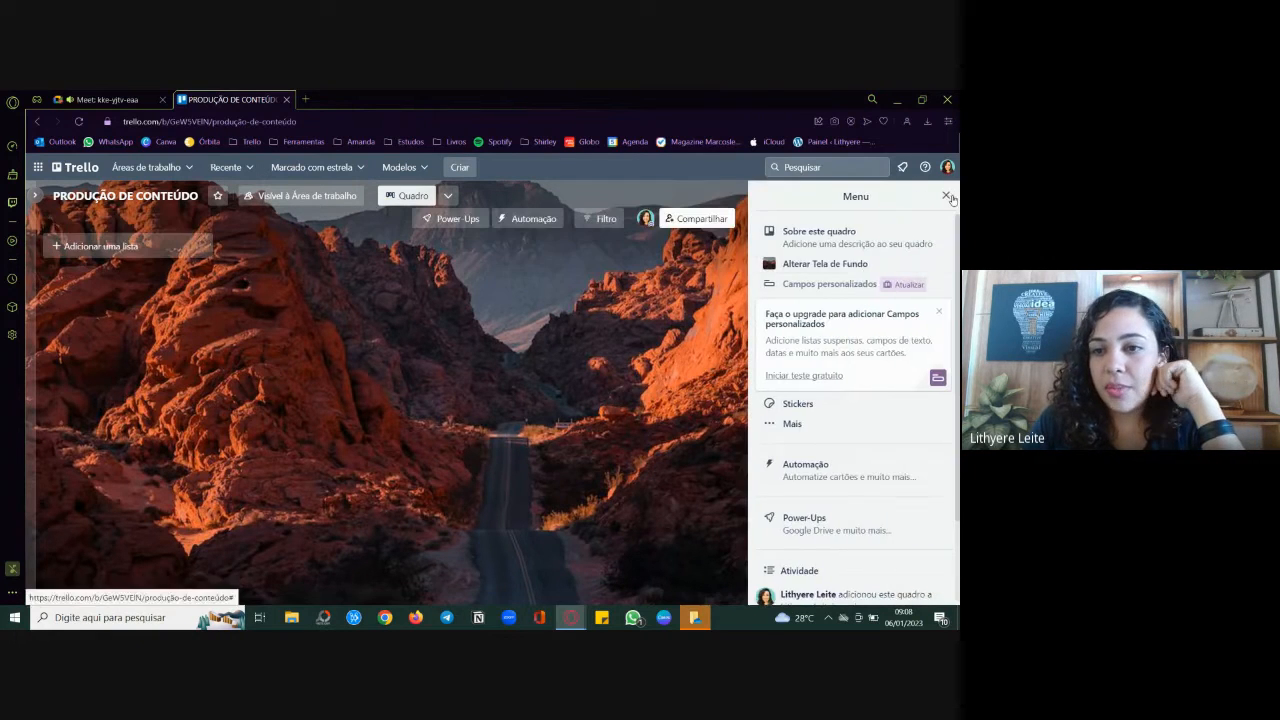
click(846, 264)
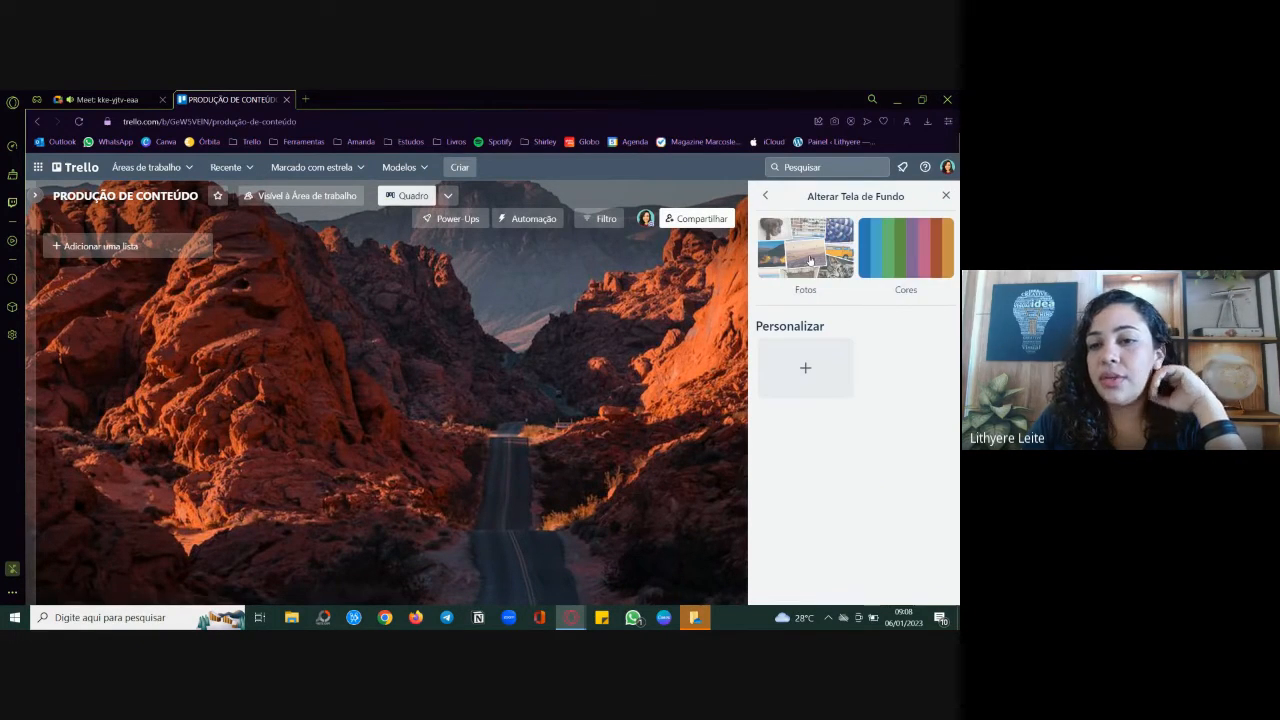
click(805, 248)
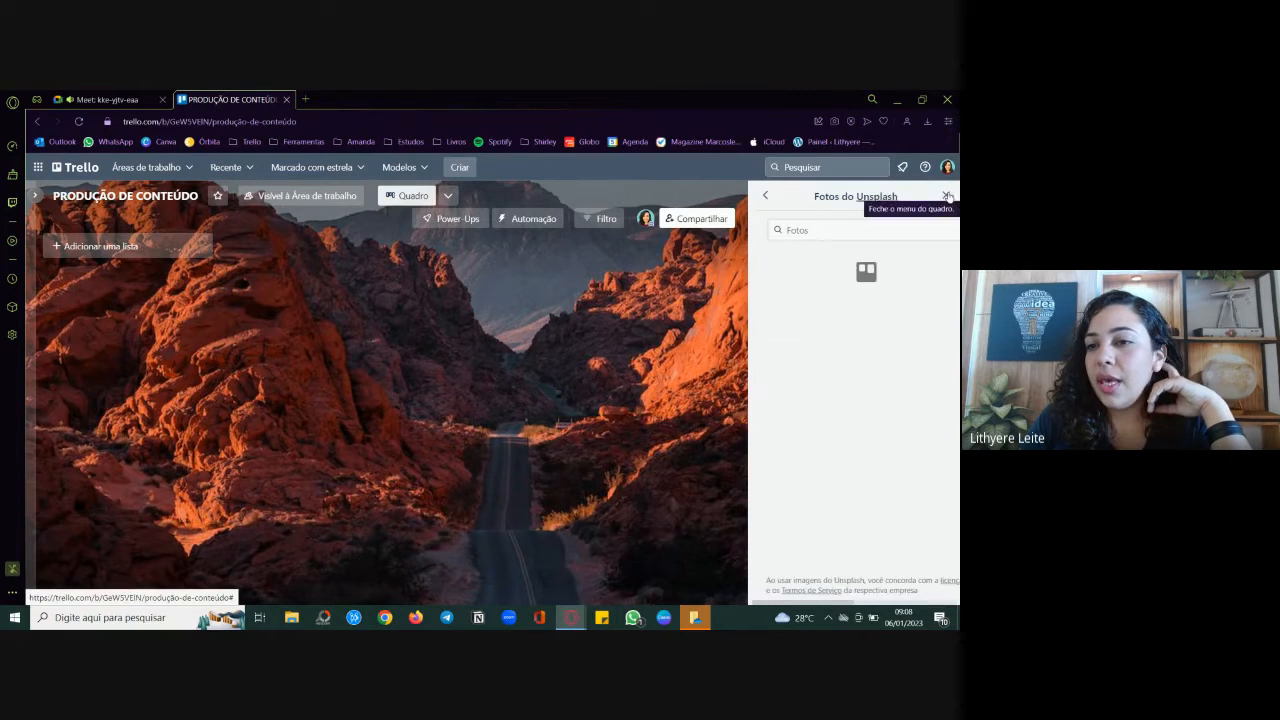
click(946, 196)
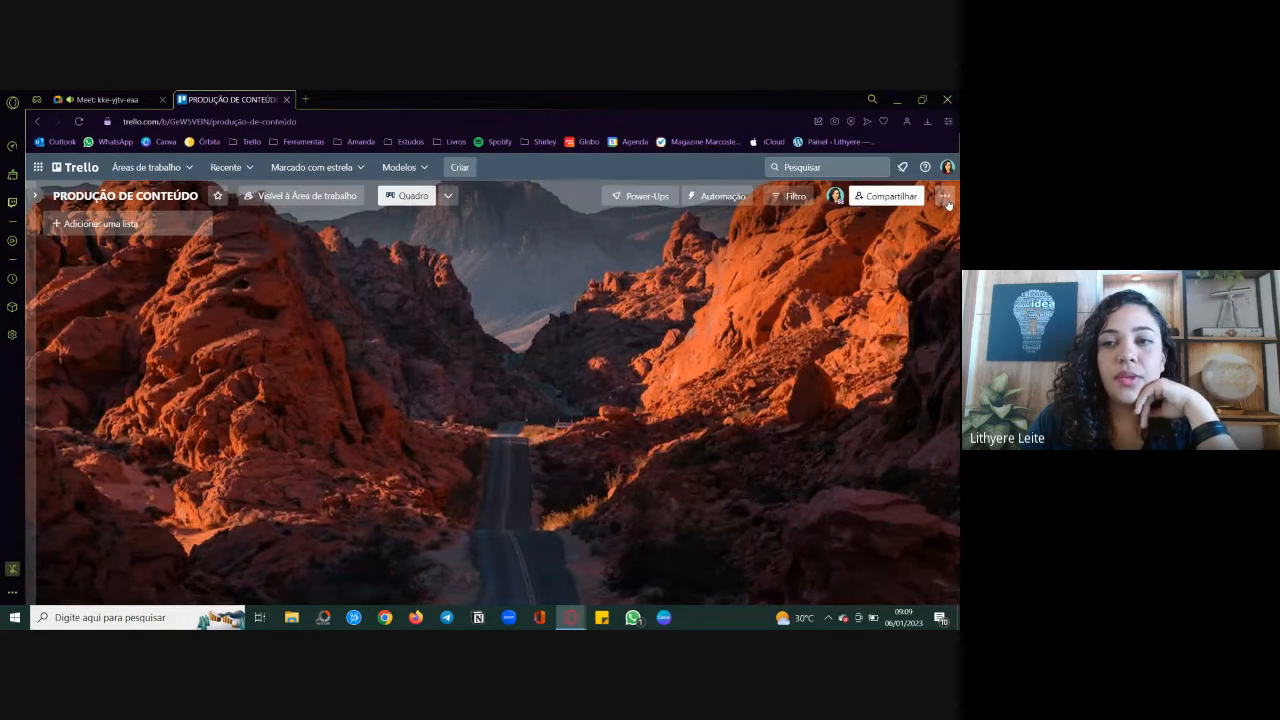
Step: Open the Unsplash photo collection in the board's background settings
click(945, 200)
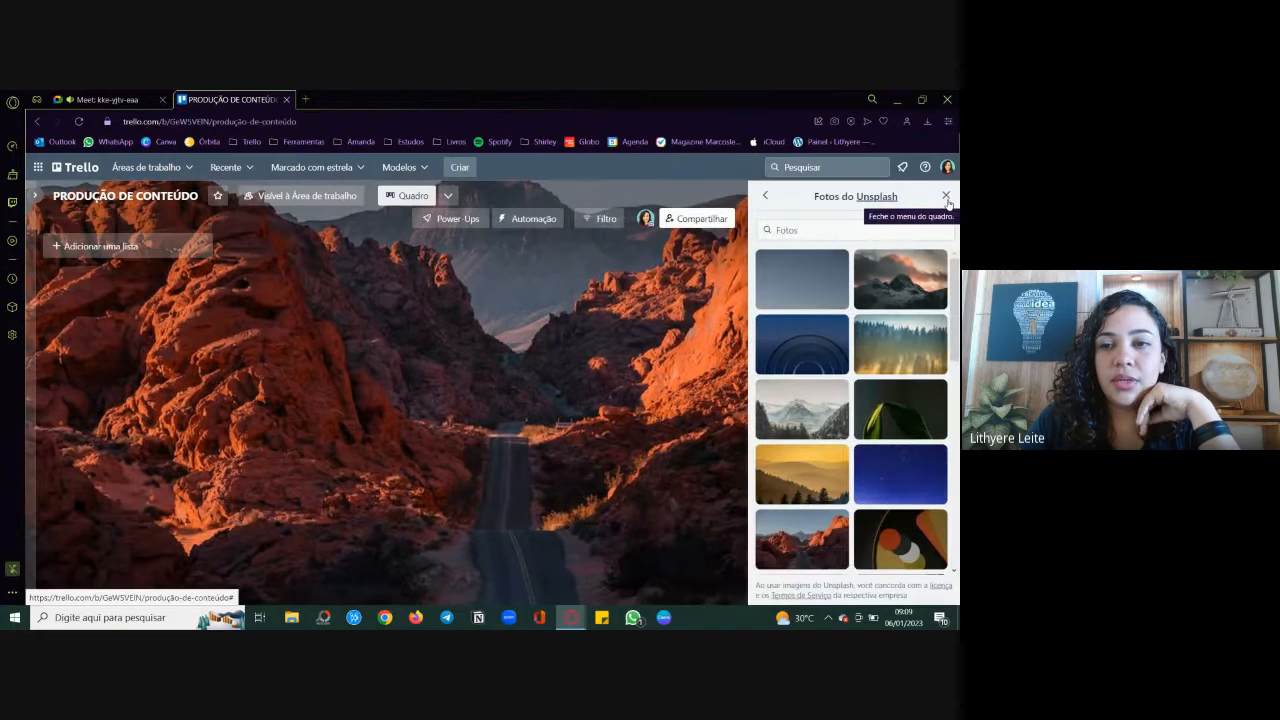
click(766, 197)
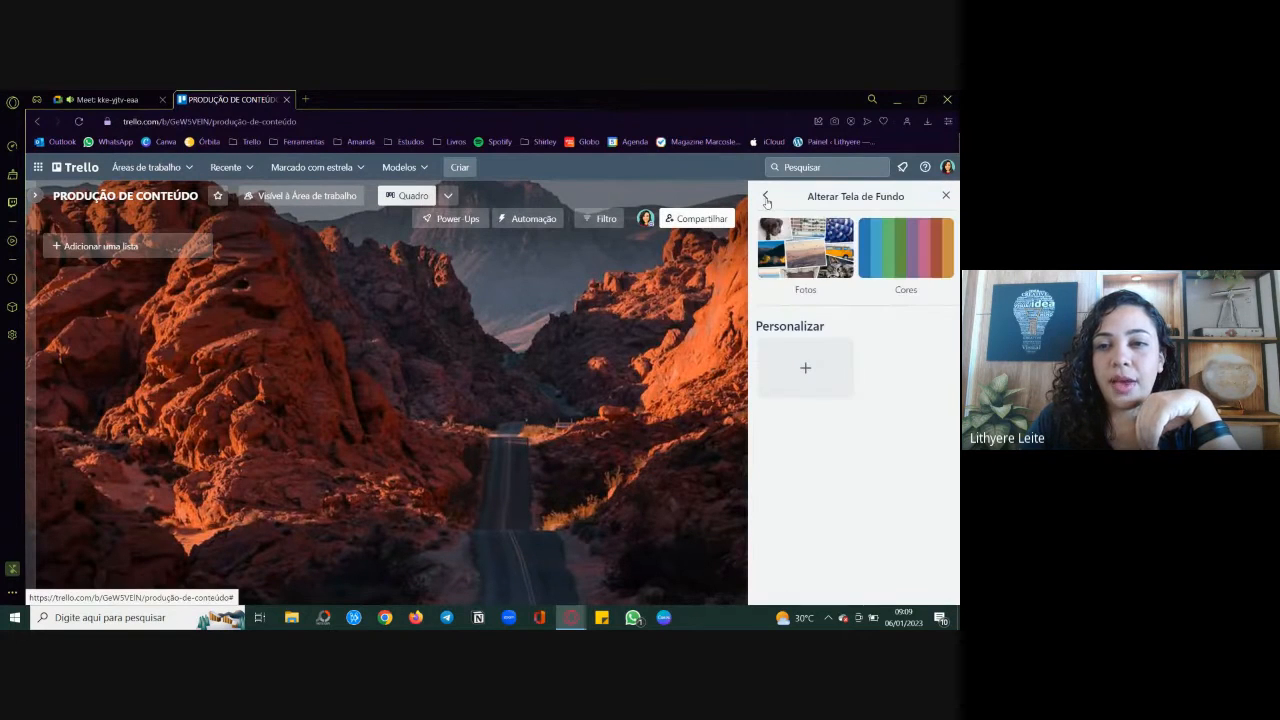
click(766, 198)
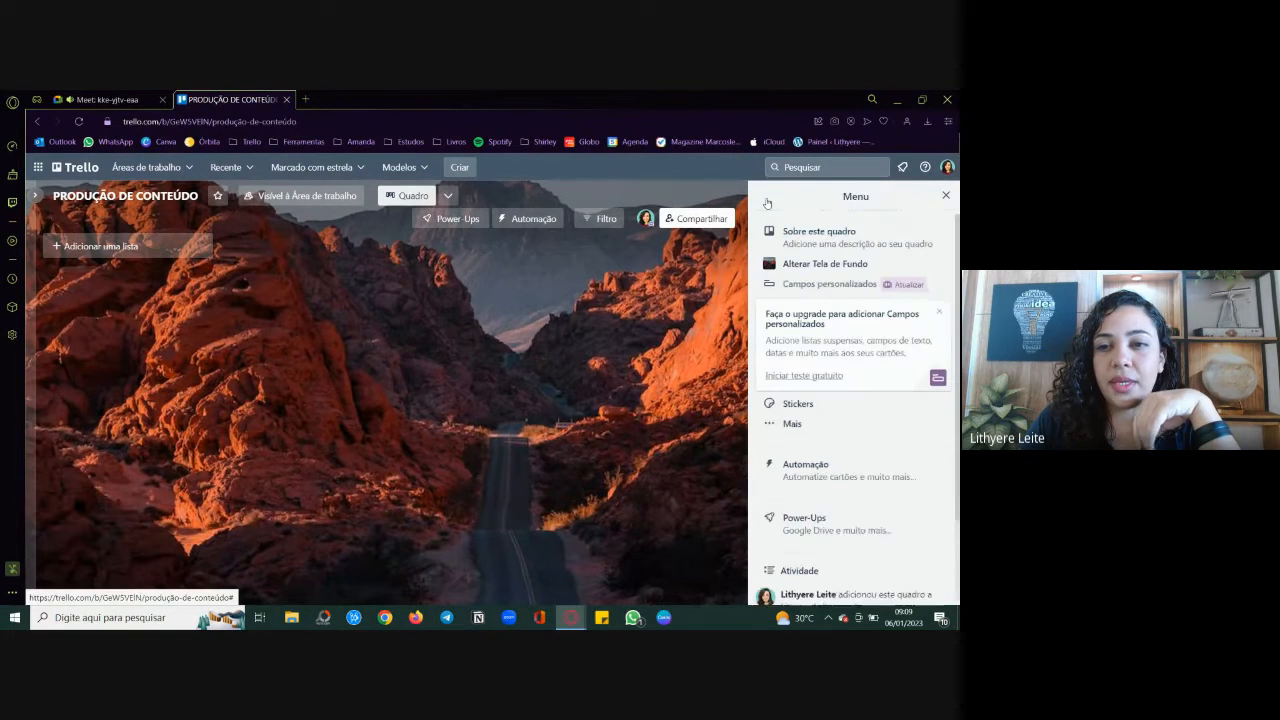
click(849, 266)
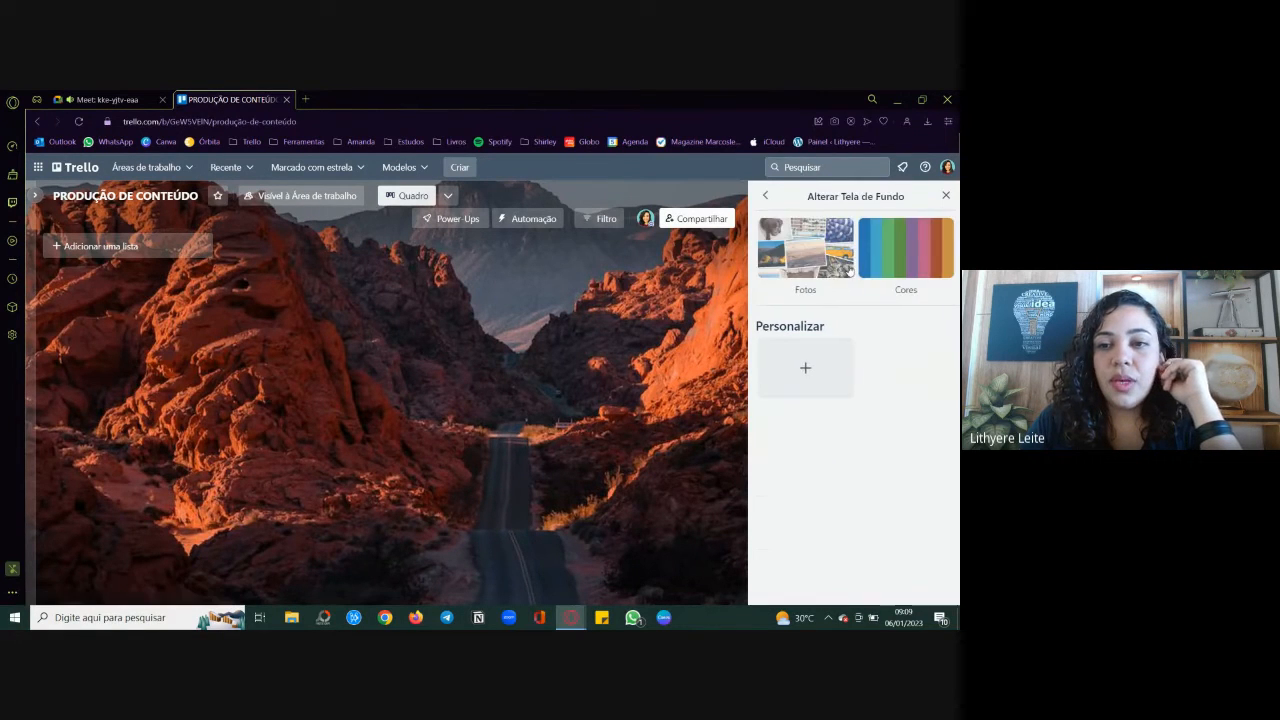
click(794, 254)
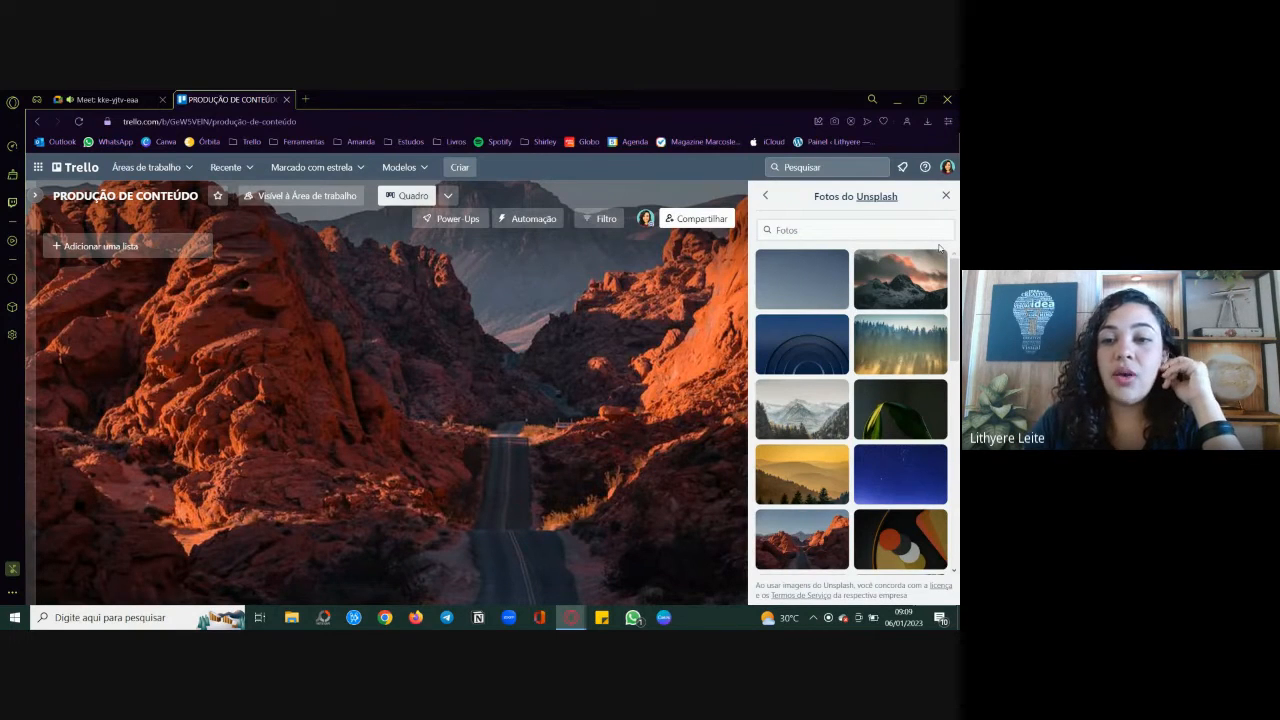
Step: Browse the Unsplash background photos and search them for "verde"
scroll(911, 397, down, 4)
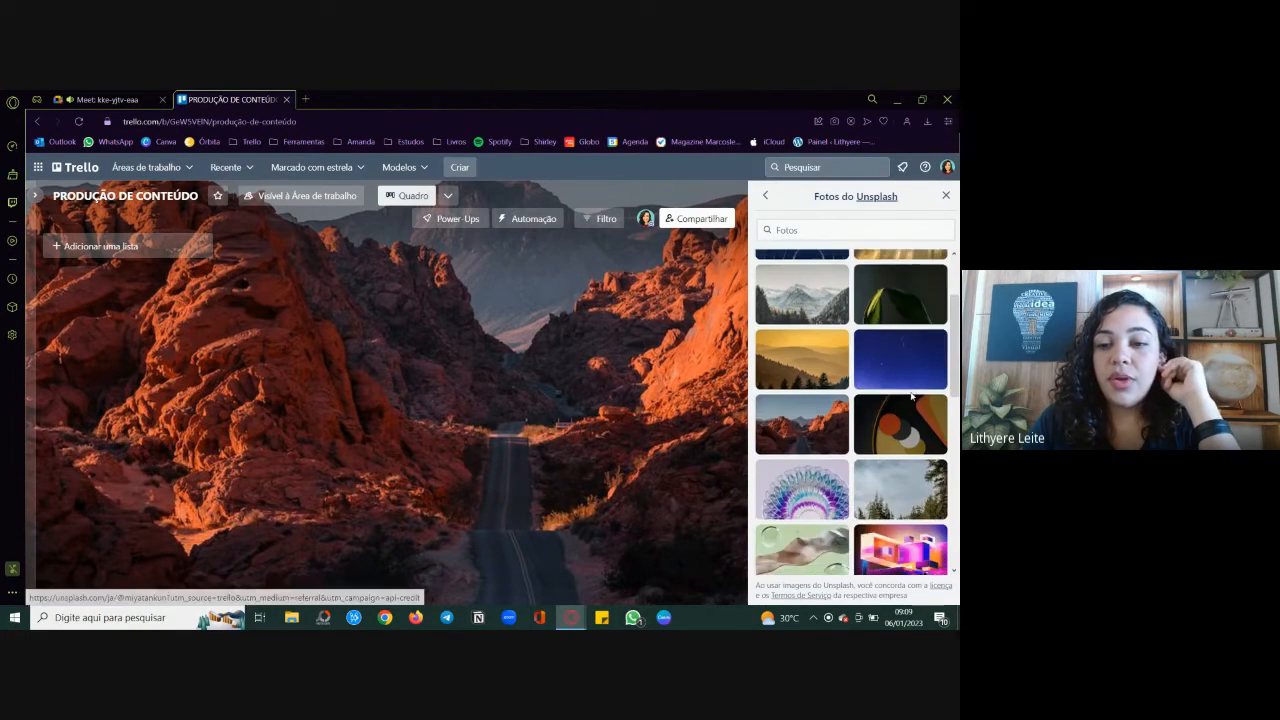
scroll(911, 397, down, 2)
scroll(911, 397, down, 3)
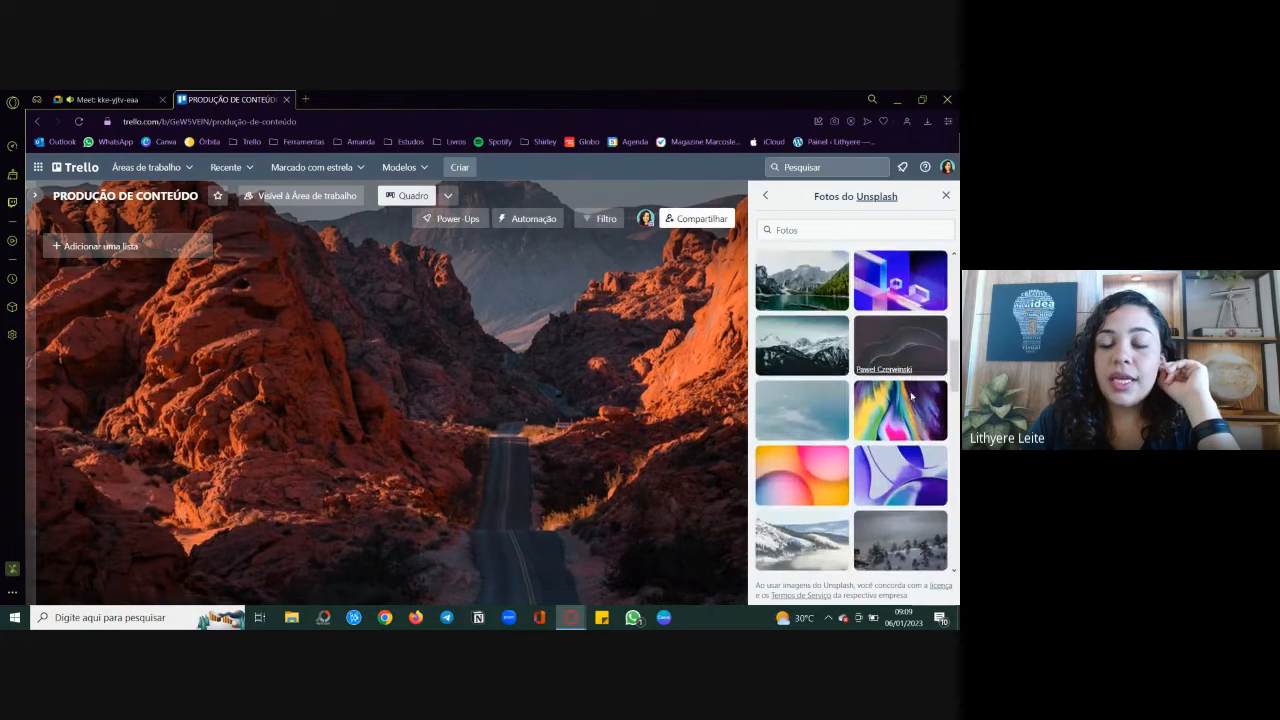
scroll(911, 397, down, 5)
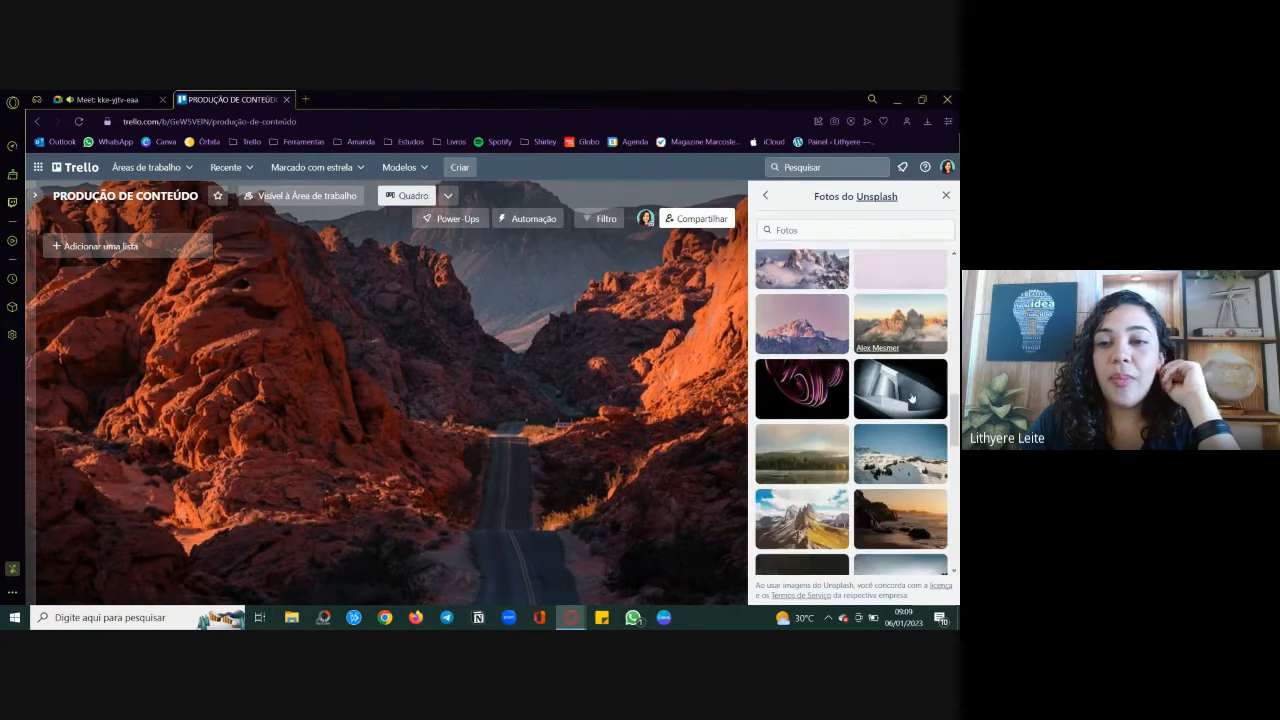
click(805, 229)
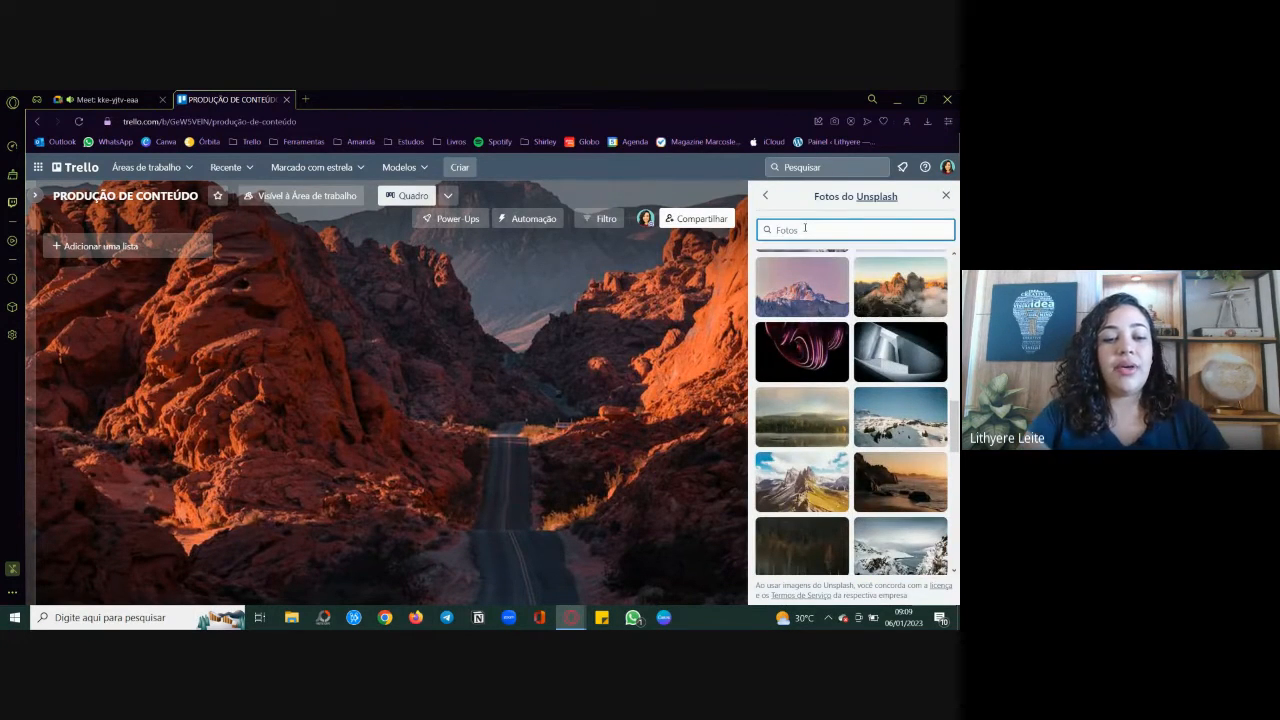
text(verde)
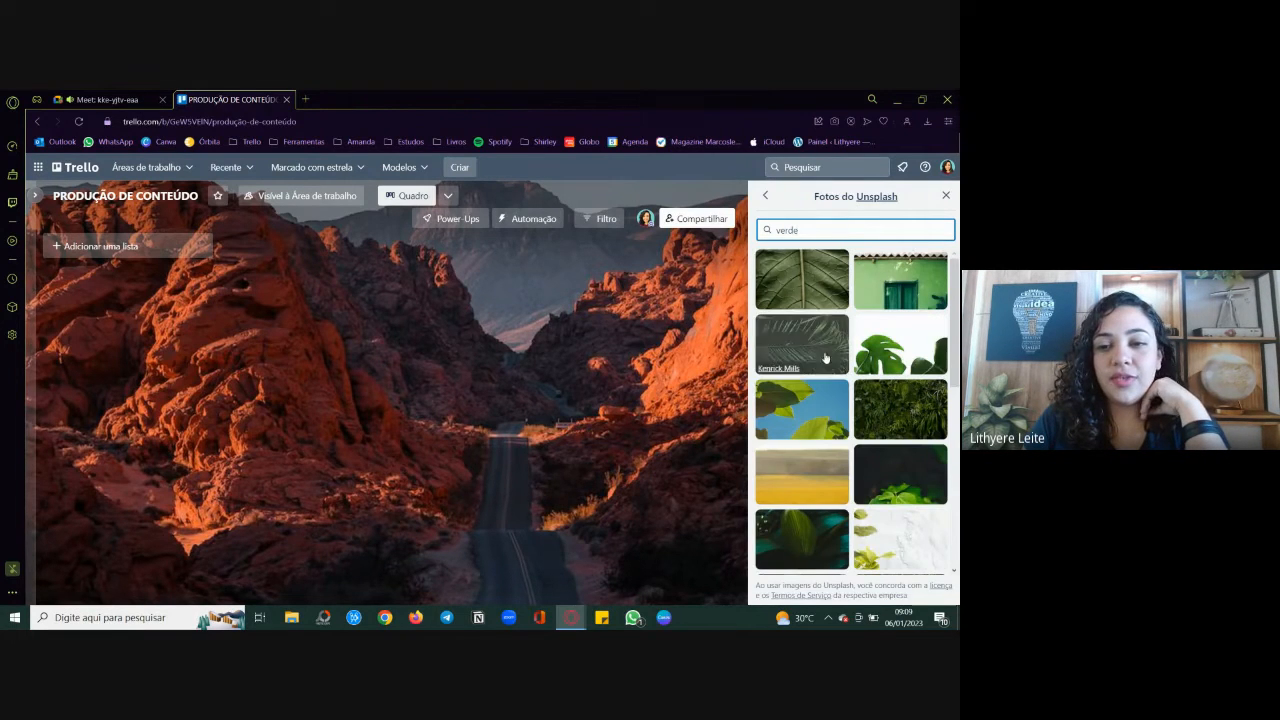
Step: Try the photo of green colored pencils from the search results as the board background
scroll(862, 457, down, 5)
scroll(862, 457, down, 4)
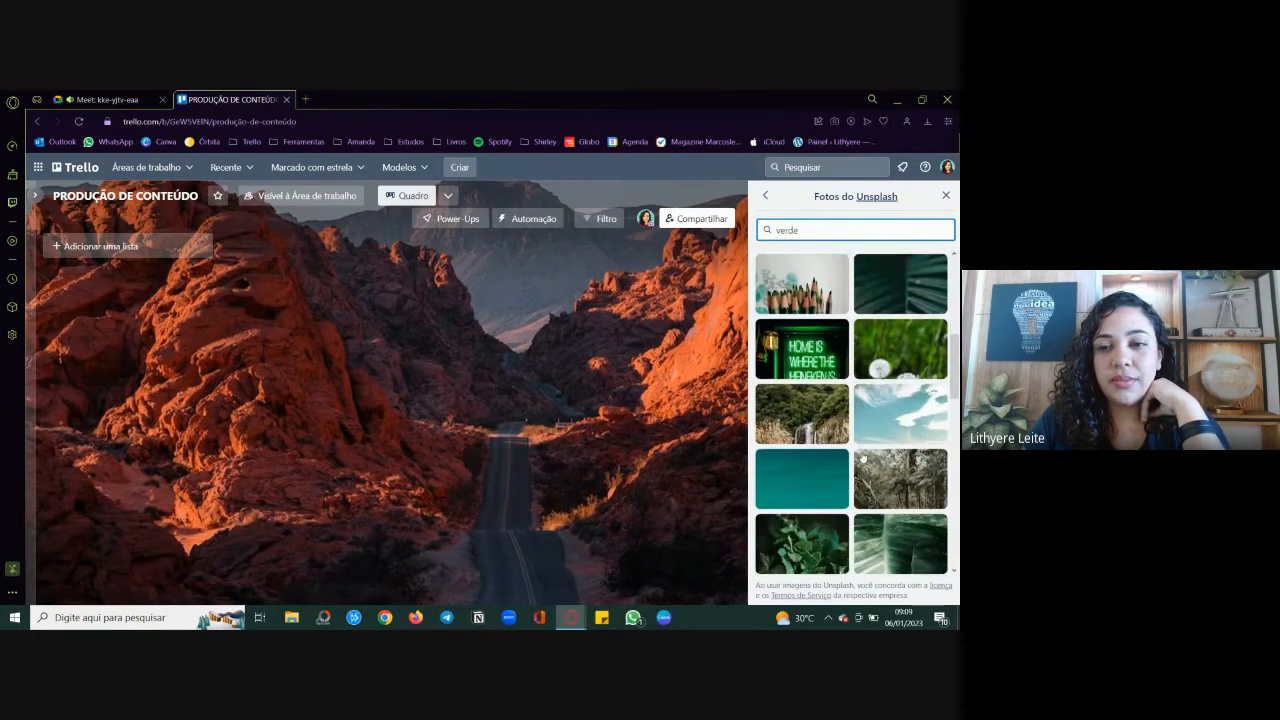
scroll(862, 457, up, 3)
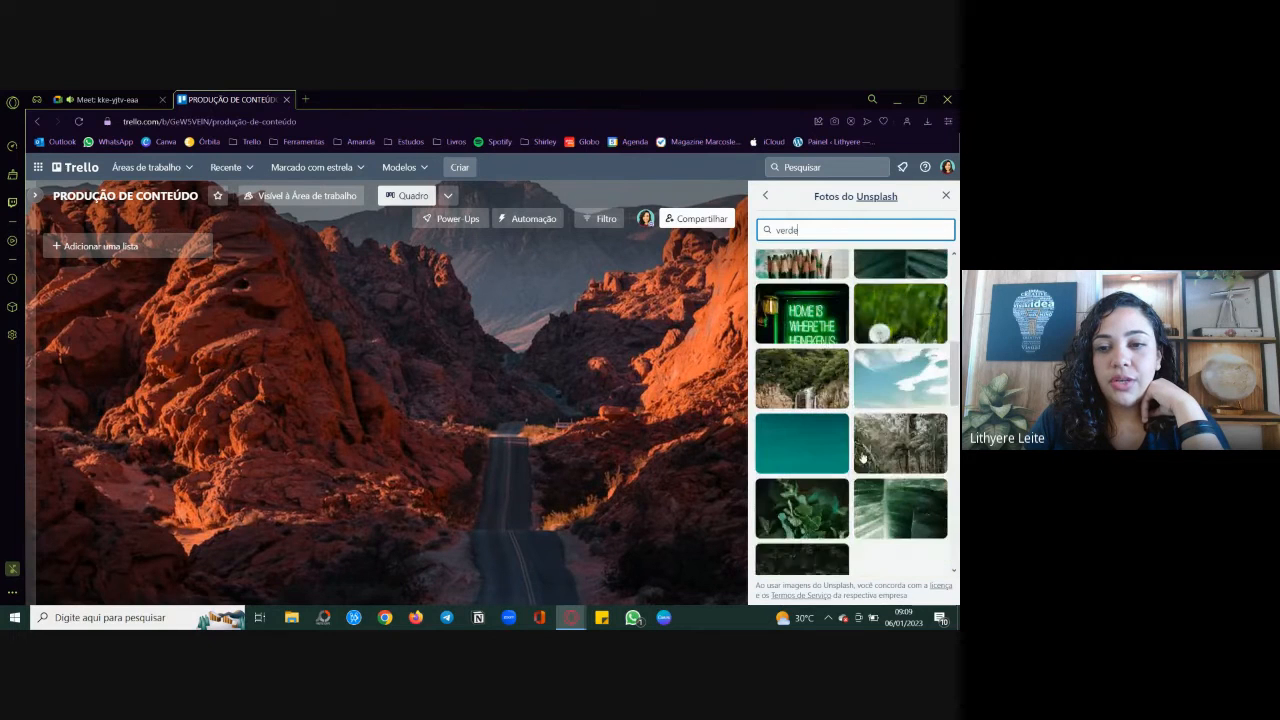
click(803, 277)
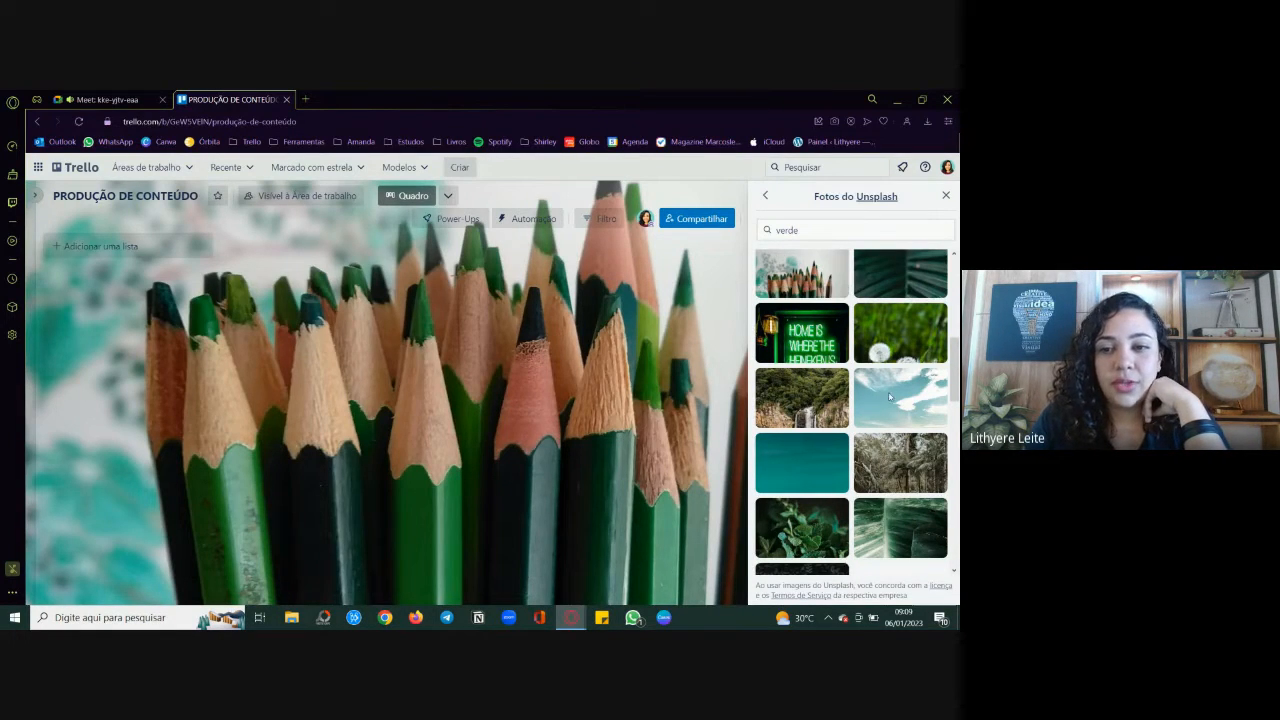
Step: Set the photo of a tree against a teal sky as the board background and close the background settings
scroll(892, 399, down, 10)
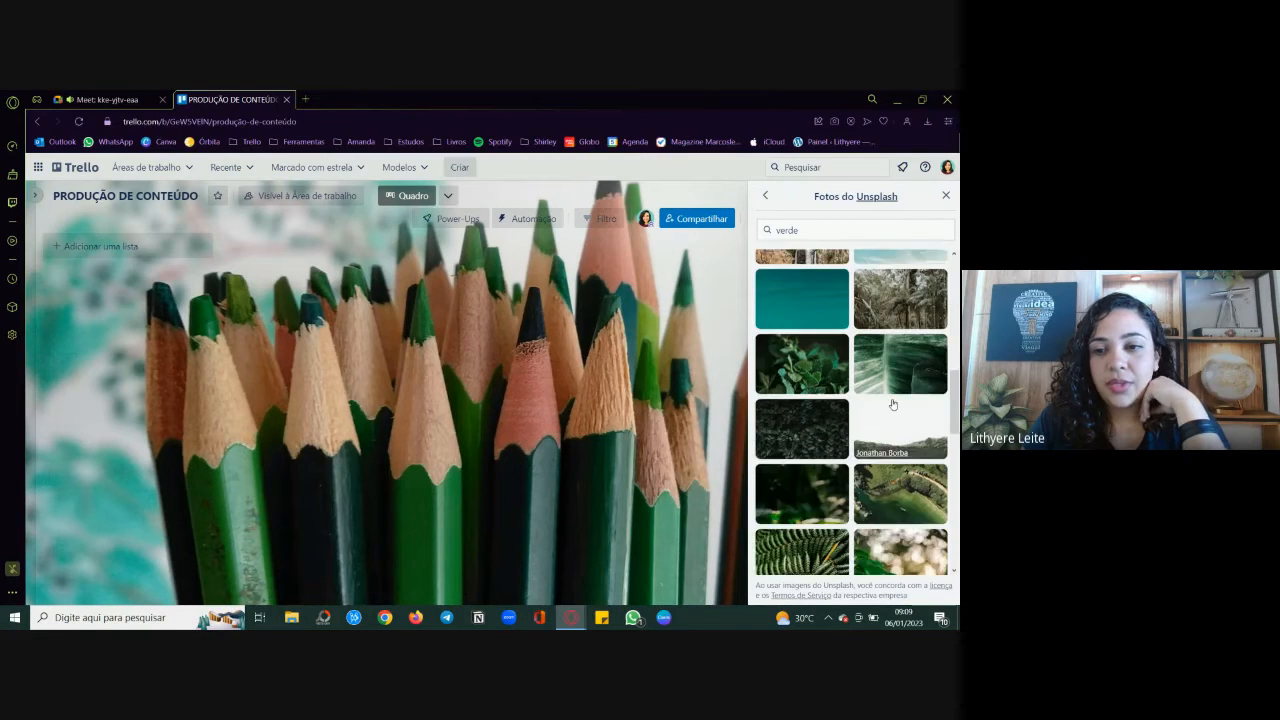
scroll(892, 402, down, 10)
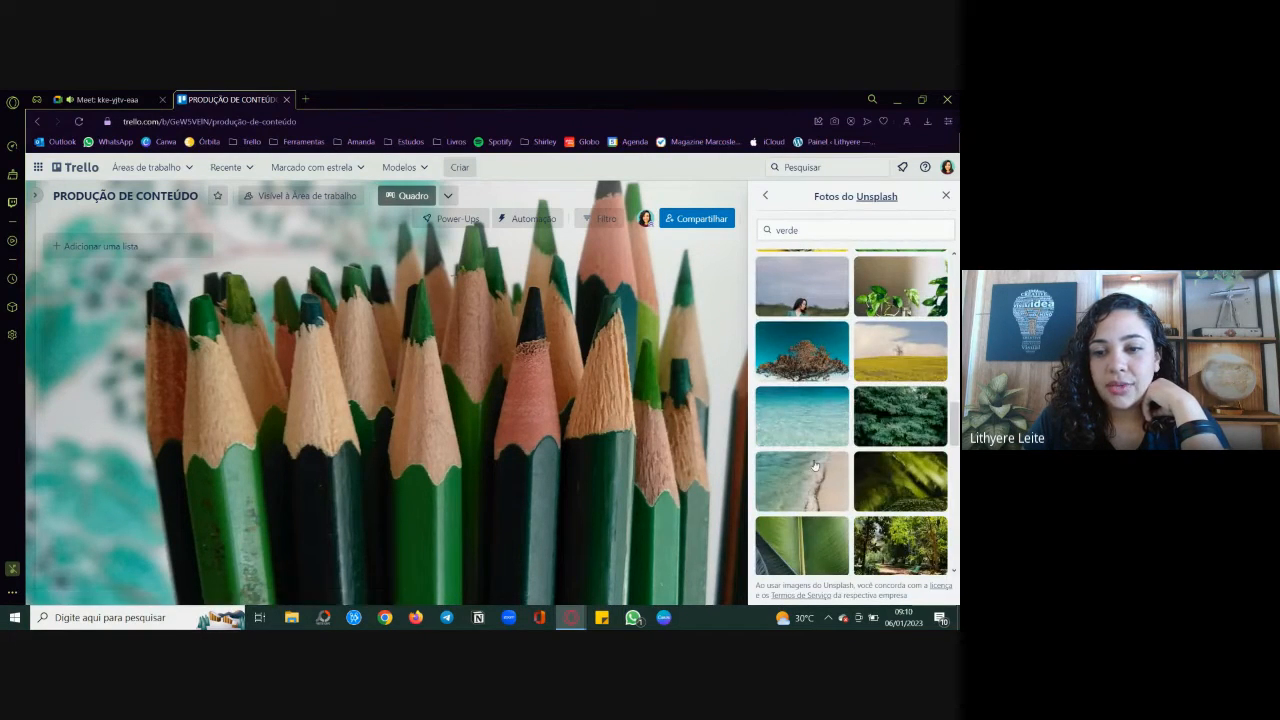
click(805, 343)
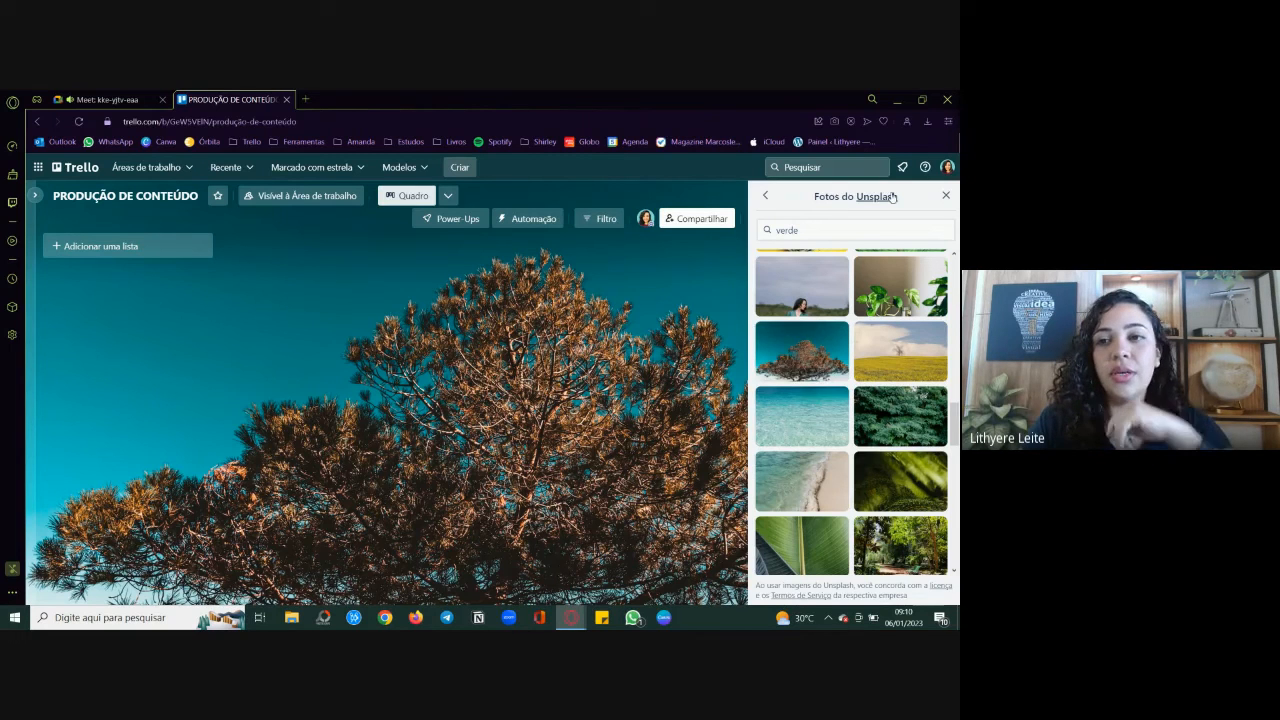
click(945, 194)
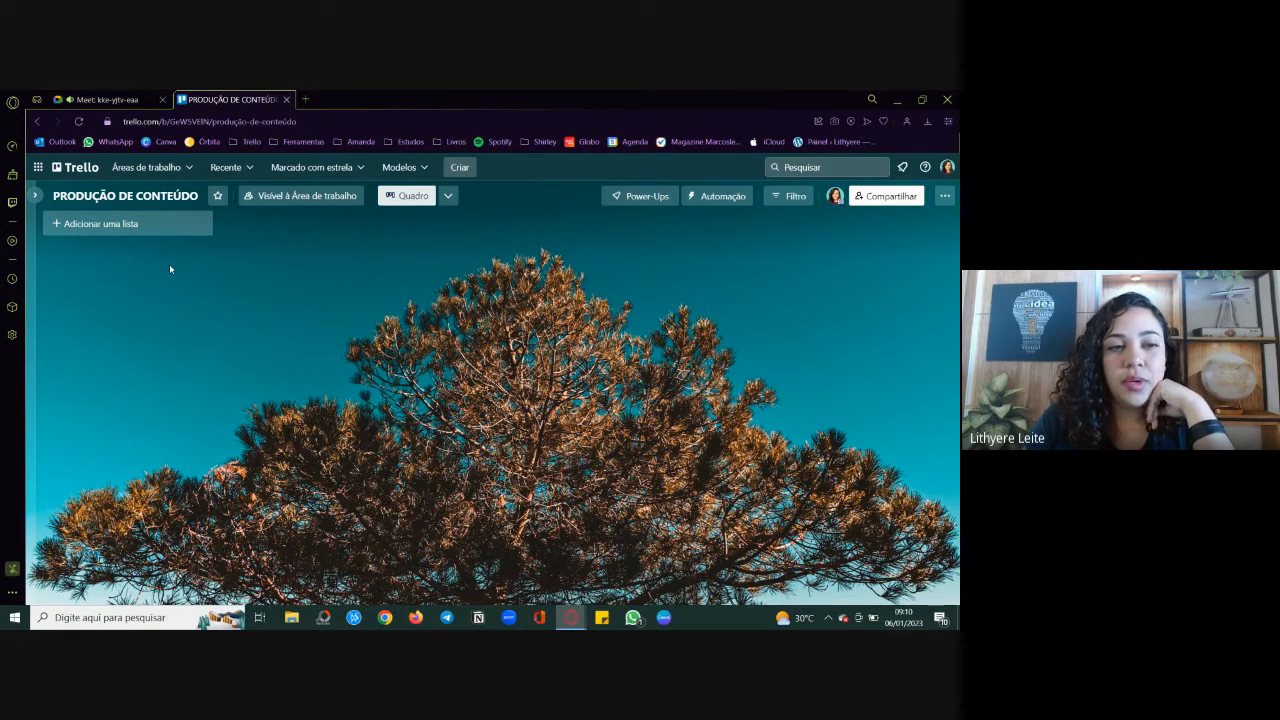
Step: Add the board's first list with the title "RECURSOS / MATERIAIS DE APOIO"
click(109, 225)
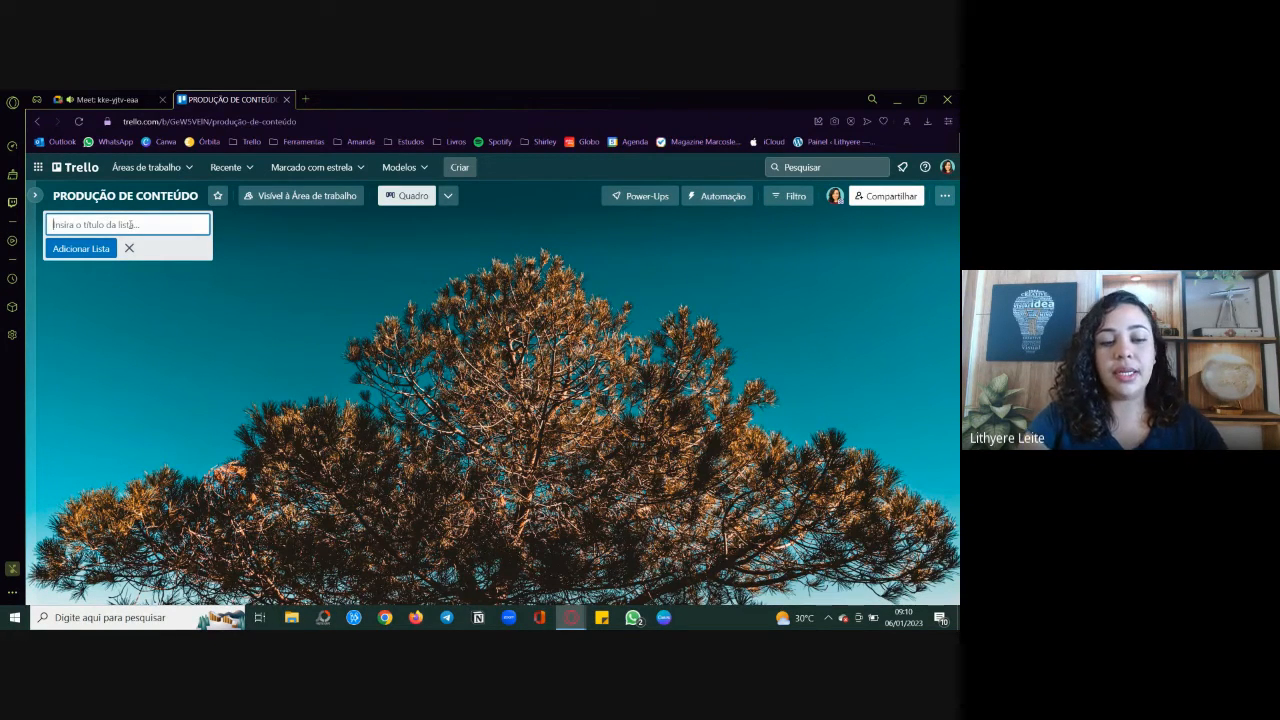
text(RECU)
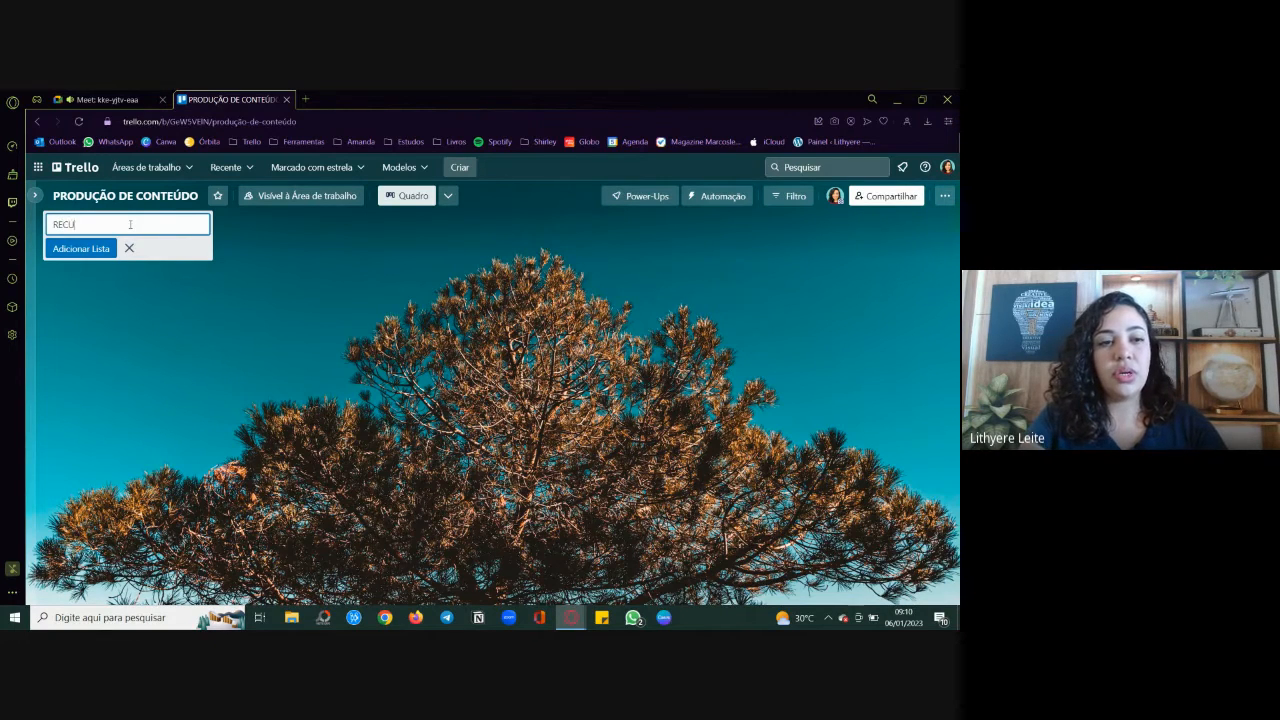
text(S)
key(BackSpace)
text(RSOS)
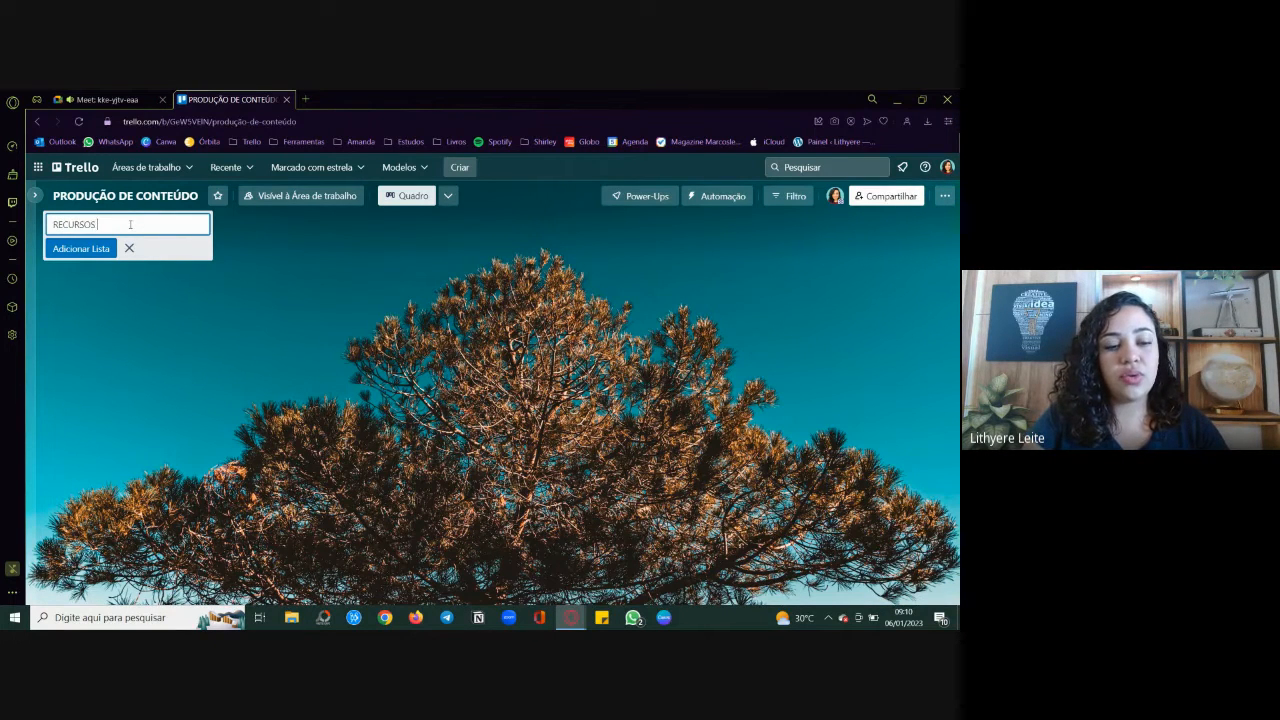
text( / MATE)
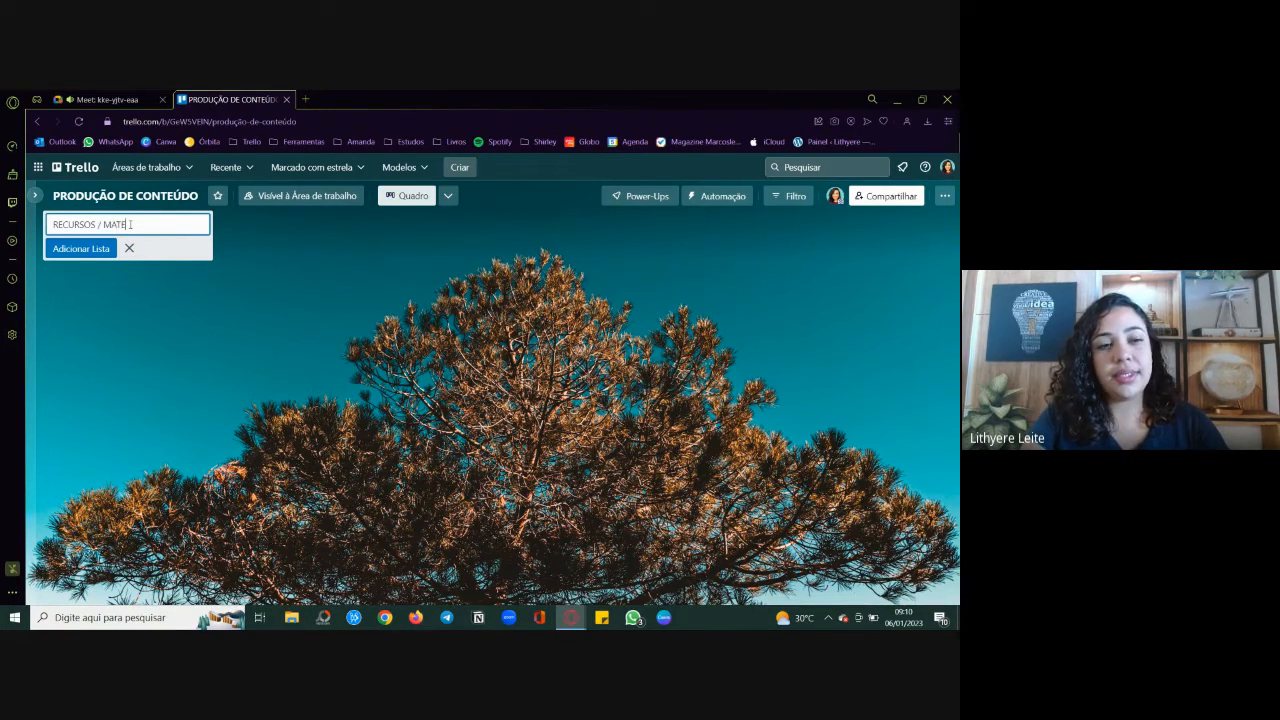
text(RIAIS DE APO)
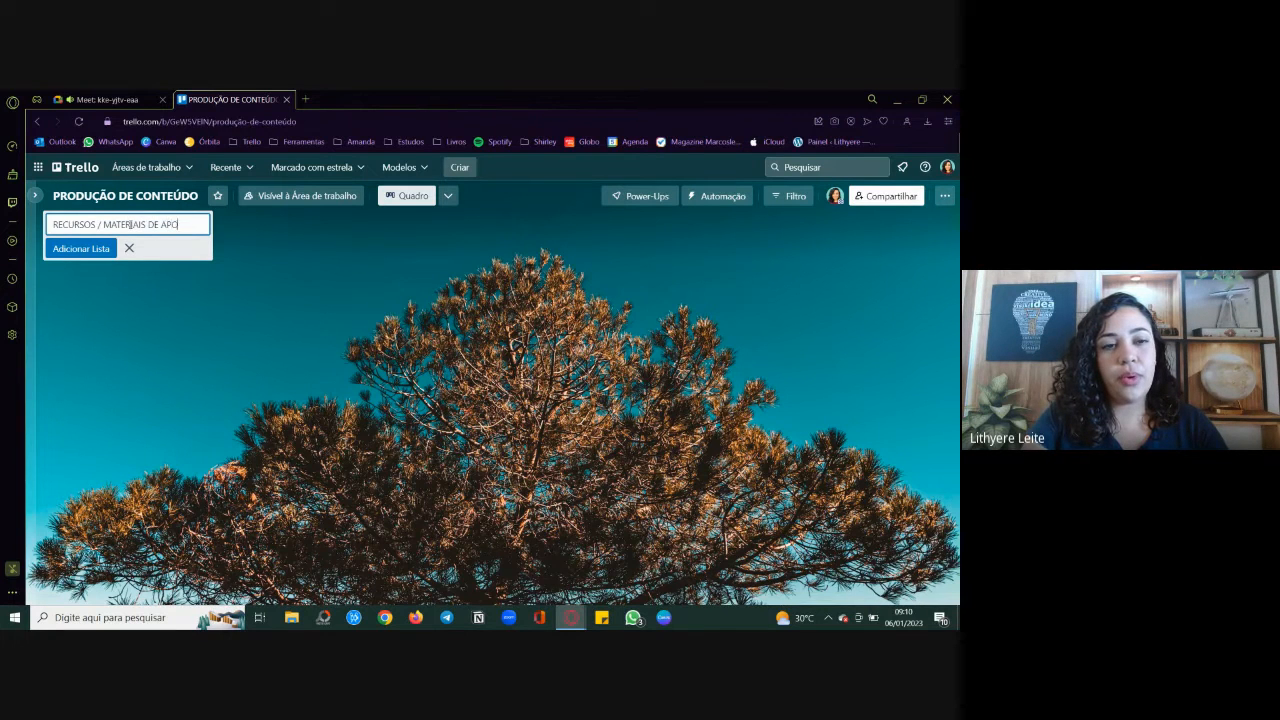
text(IO)
key(Return)
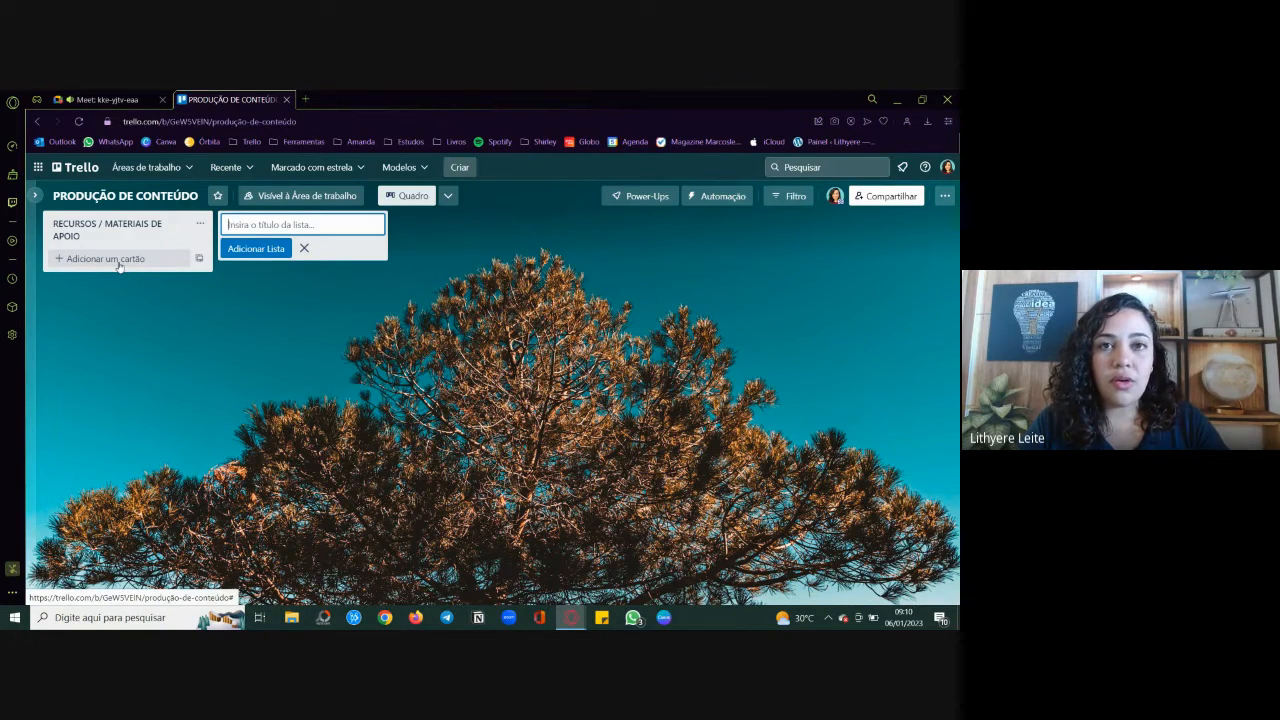
Step: Add a card titled "Link do Drive" to the RECURSOS / MATERIAIS DE APOIO list
click(119, 259)
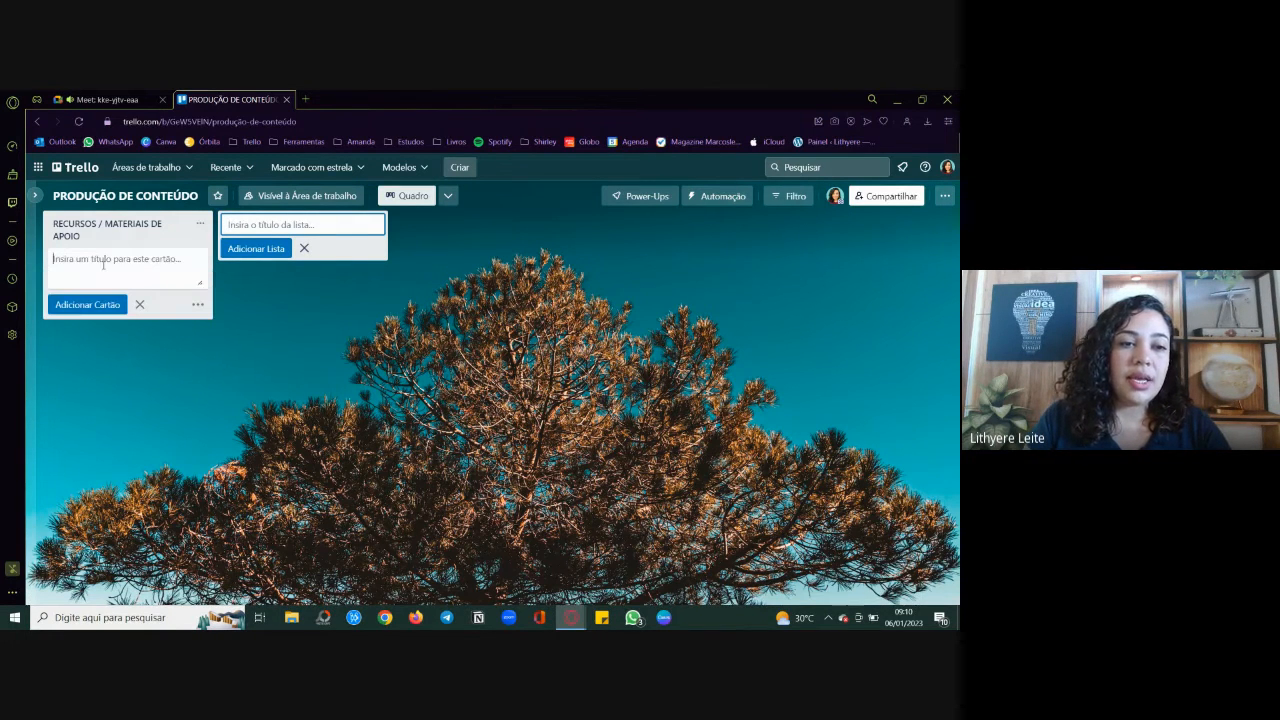
text(Link do )
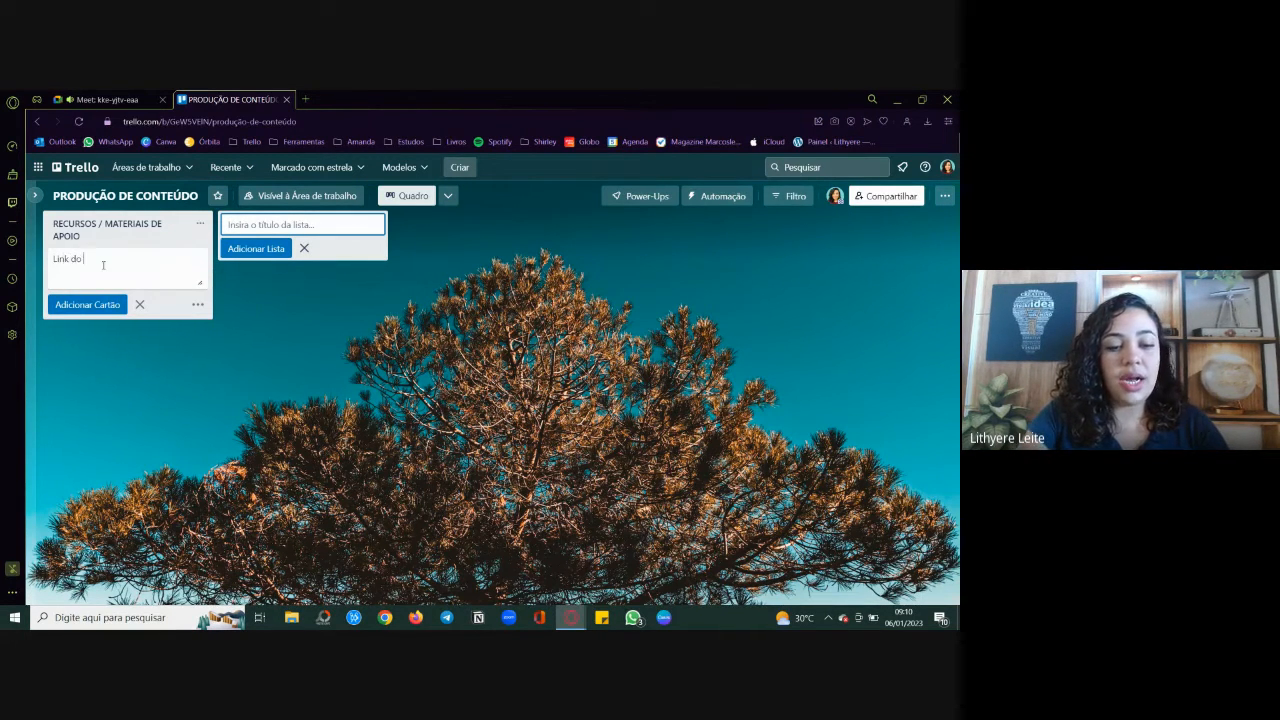
text(Drive)
key(Return)
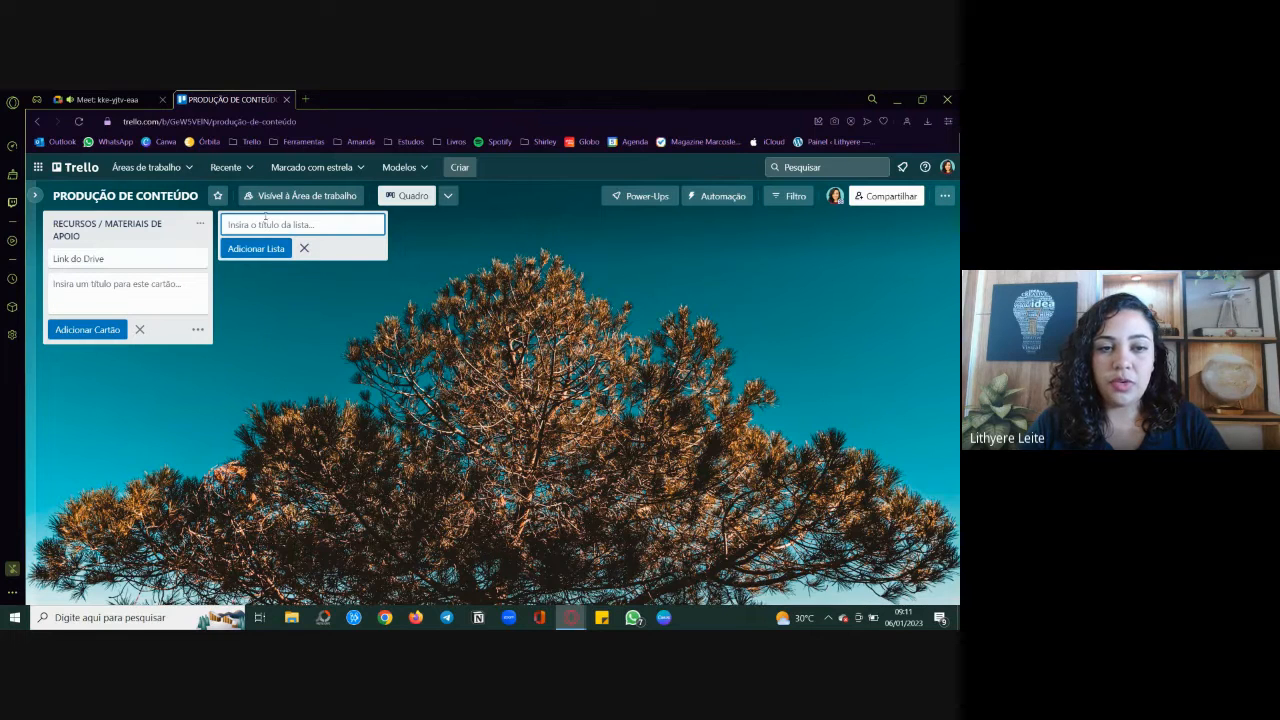
Step: Add a second list to the board with the title "PRODUÇÃO"
text(PR)
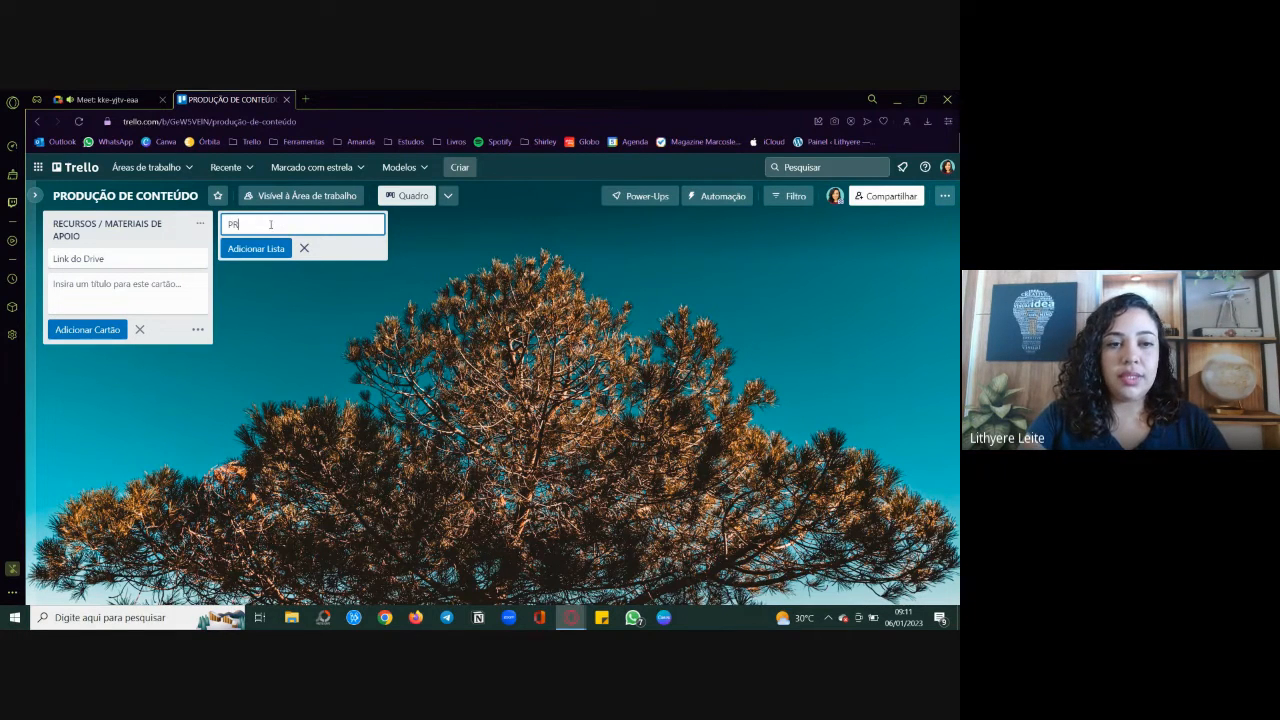
text(ODUÇÃO)
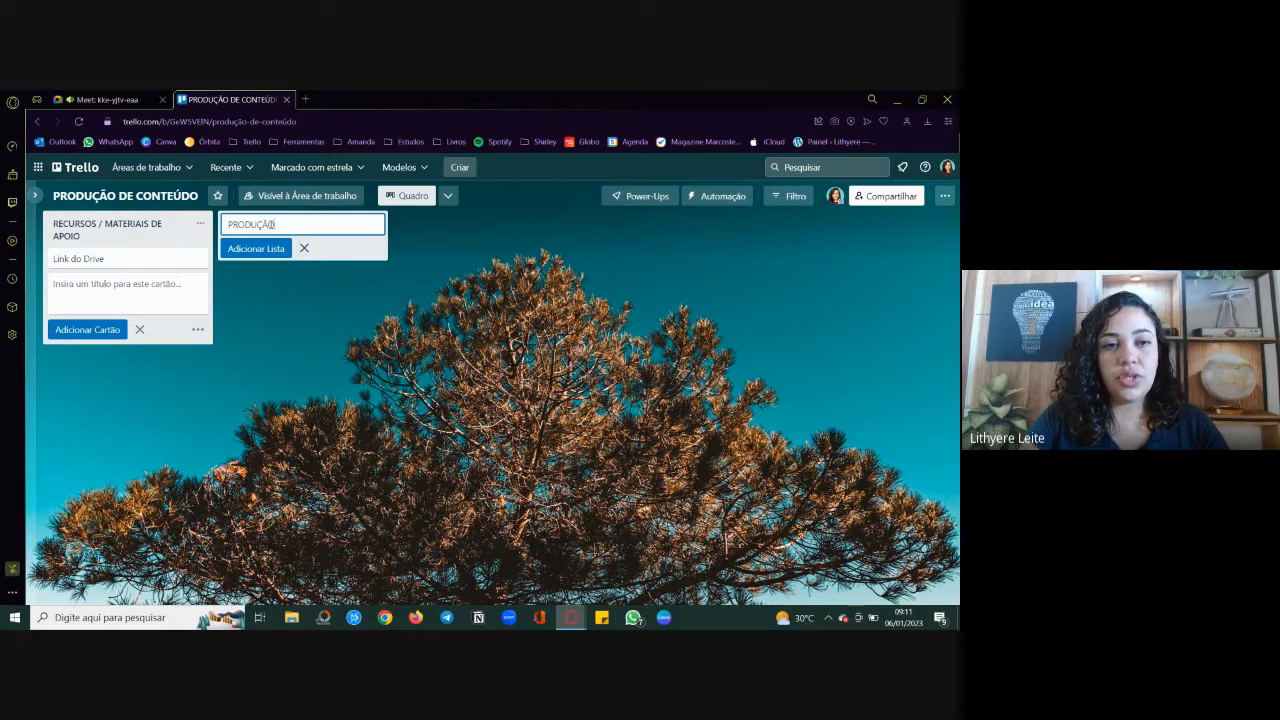
key(Return)
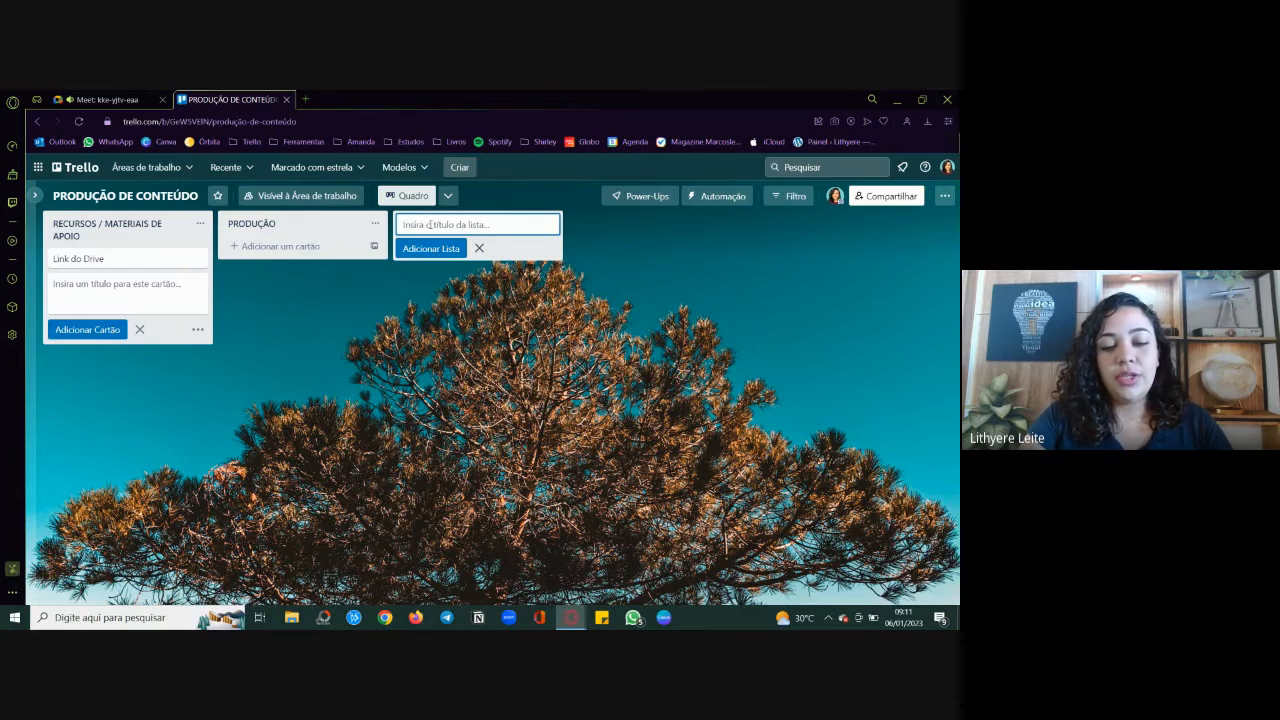
Step: Add a third list titled "PRONTO PRA POSTAR" after the PRODUÇÃO list
text(PRONTO PR)
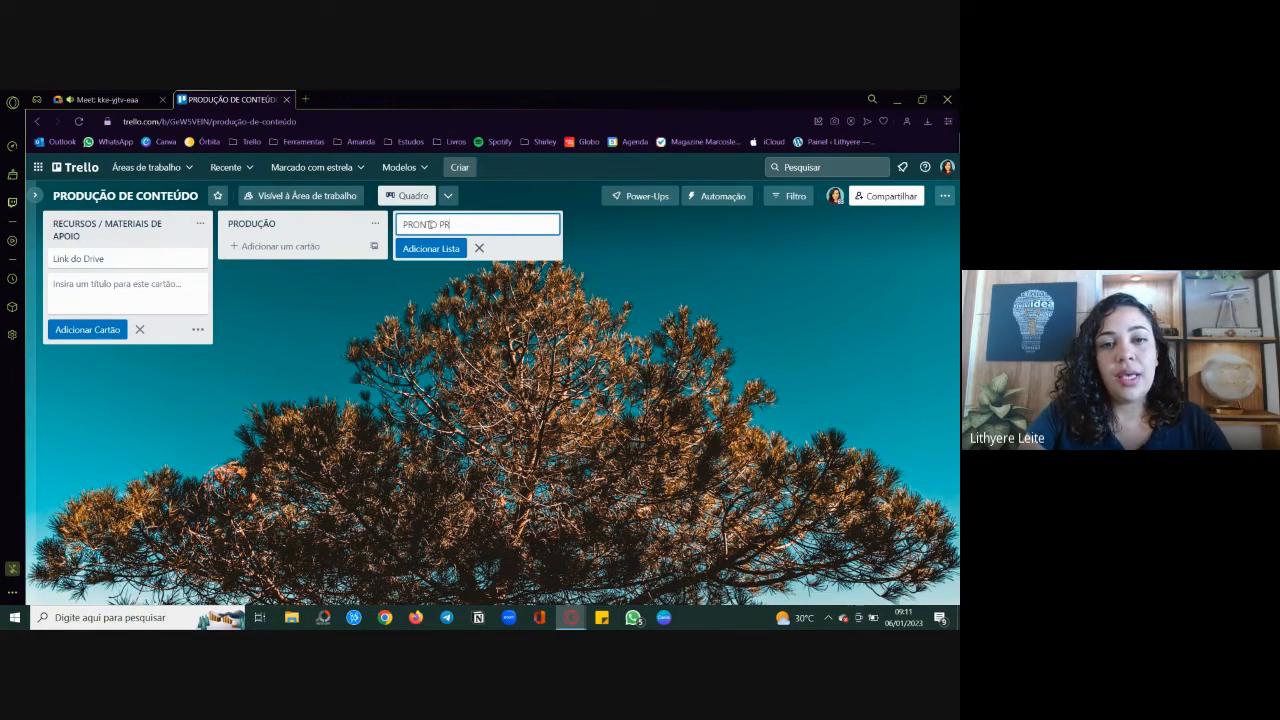
text(A POSTAR)
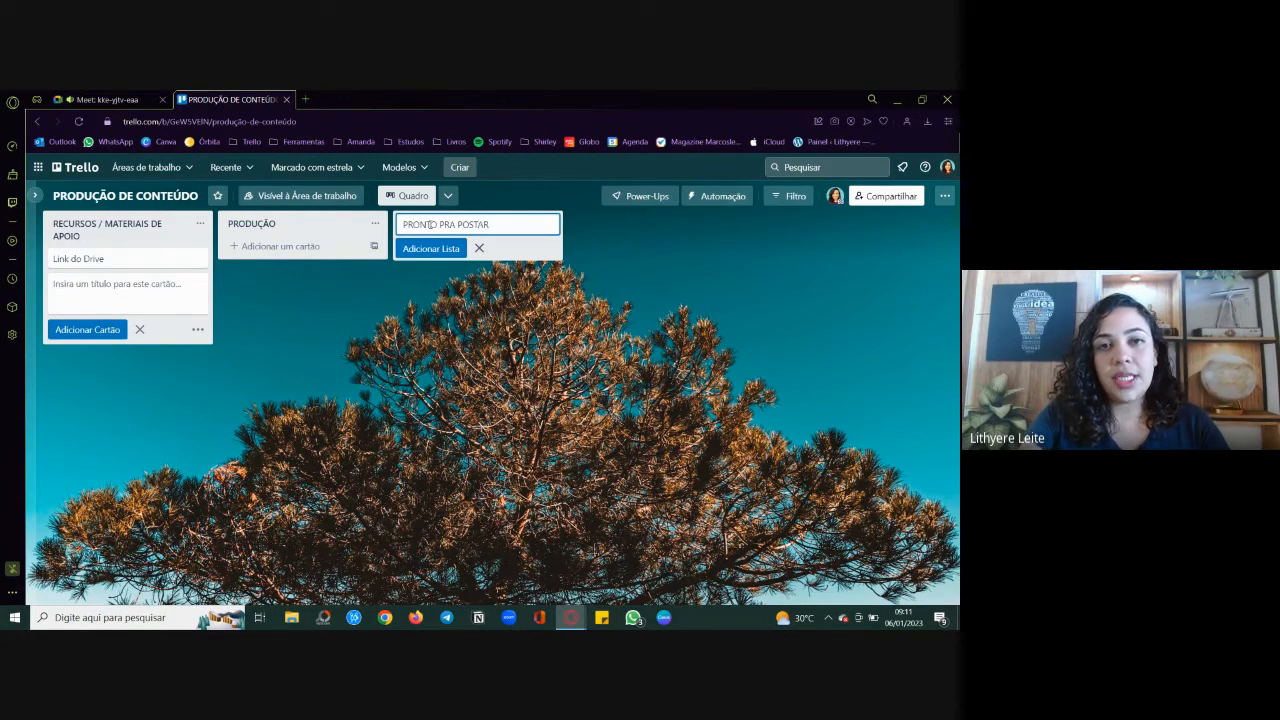
key(Return)
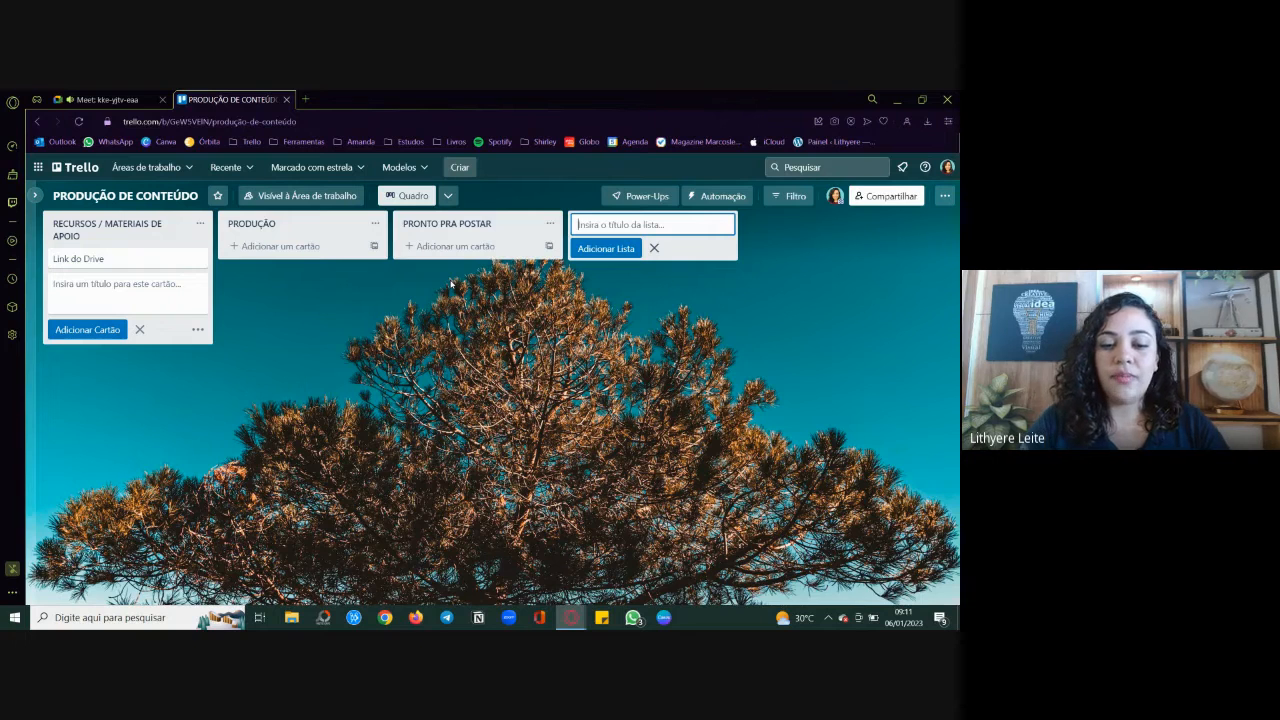
Step: Add two more lists titled "POSTADO" and "GELADEIRA" after the PRONTO PRA POSTAR list
text(POSTADO)
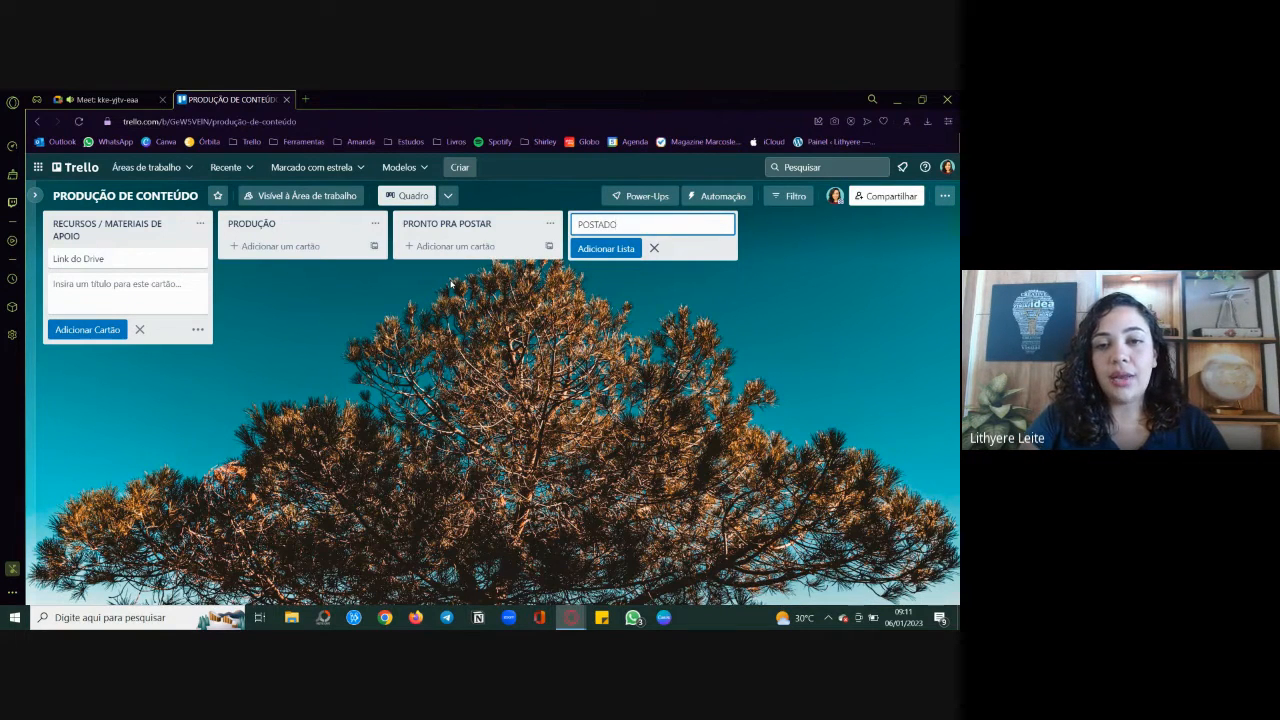
key(Return)
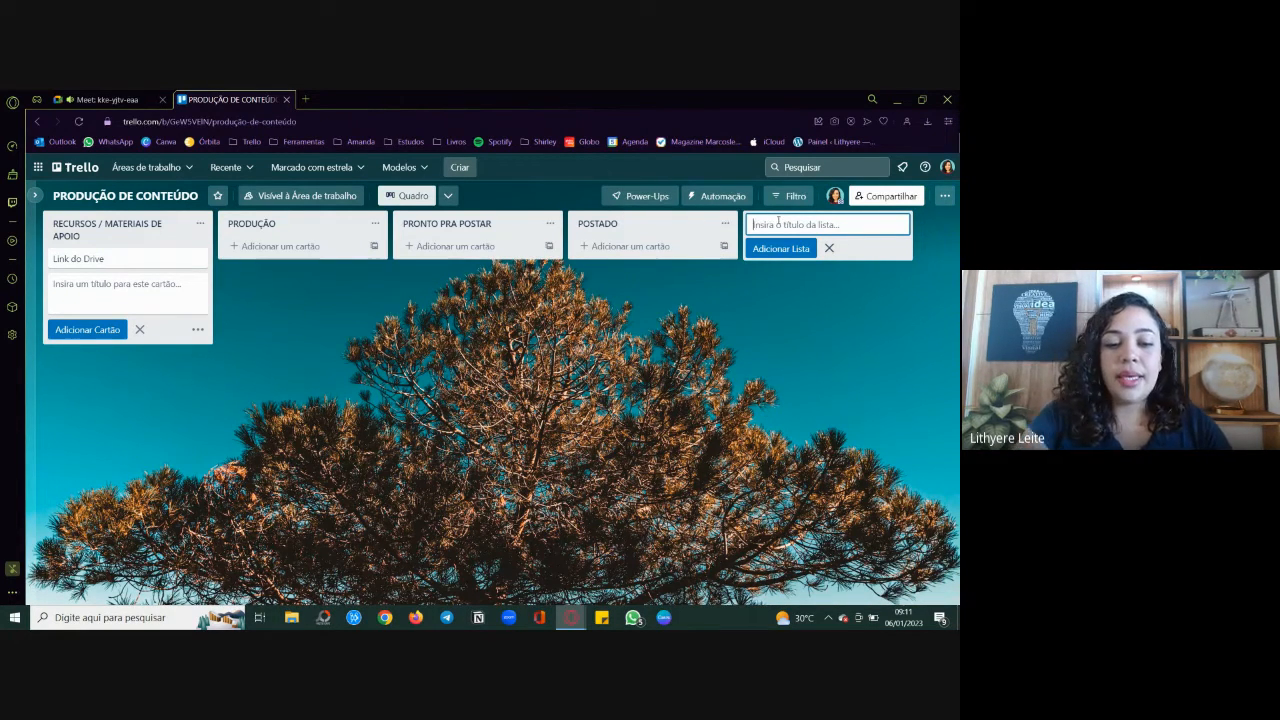
text(GELAD)
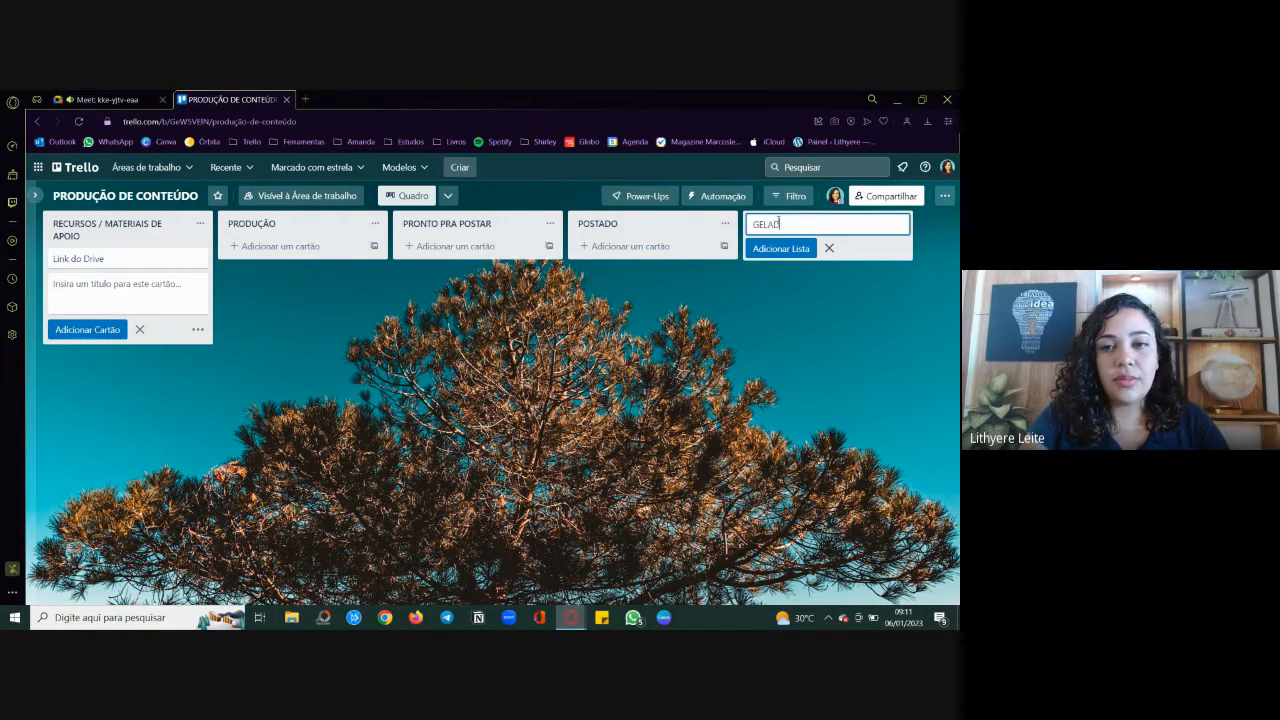
text(EIRA)
key(Return)
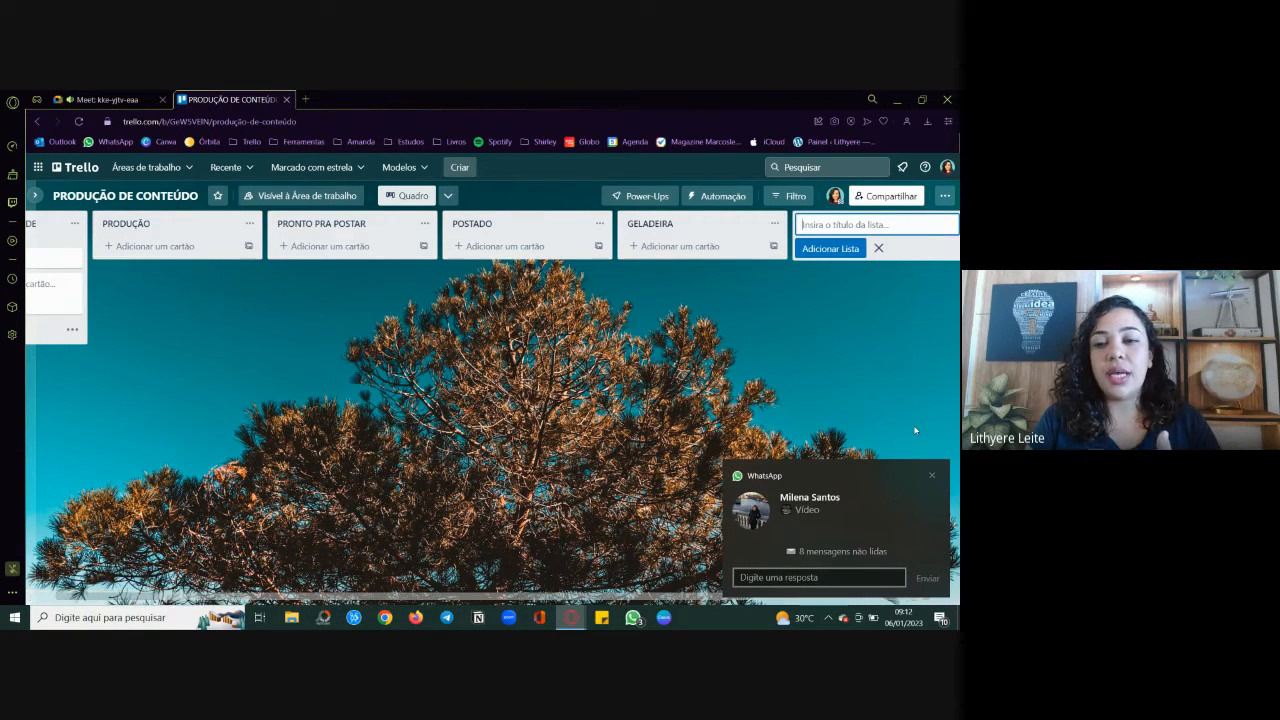
Step: Dismiss the WhatsApp notification and add a list titled "ARQUIVO" after the GELADEIRA list
click(934, 478)
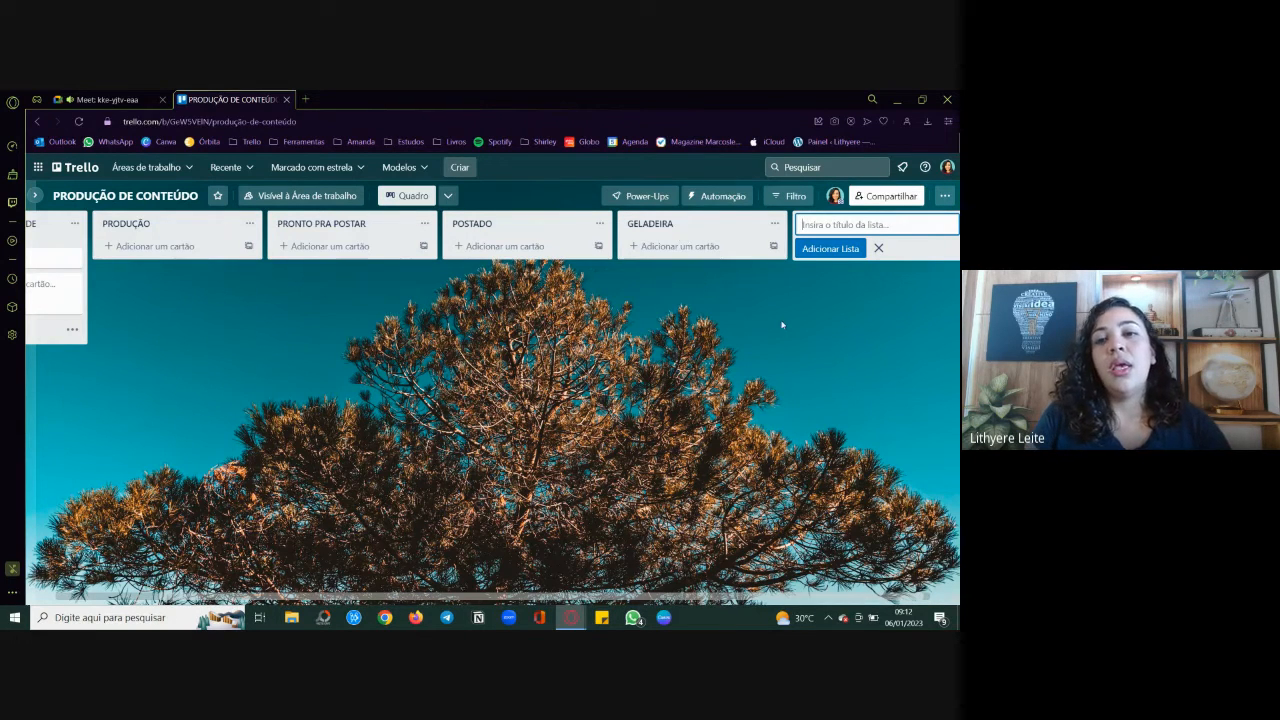
scroll(815, 340, right, 1)
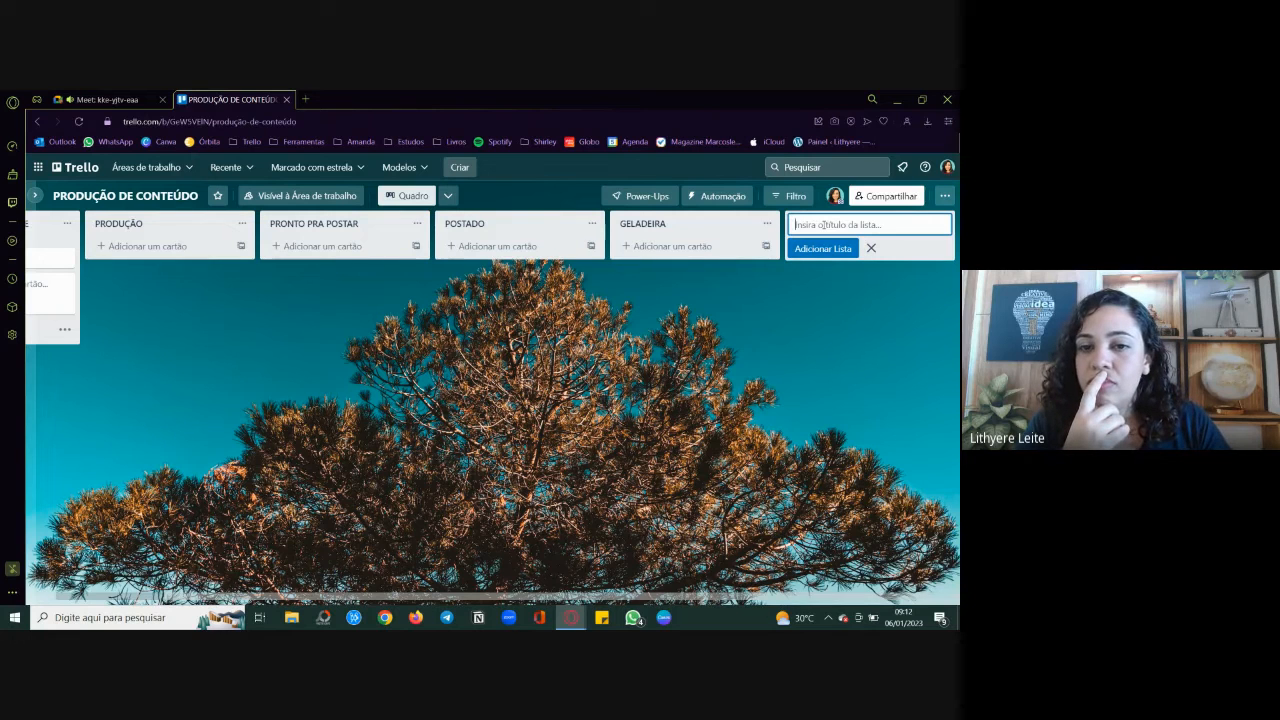
text(AR)
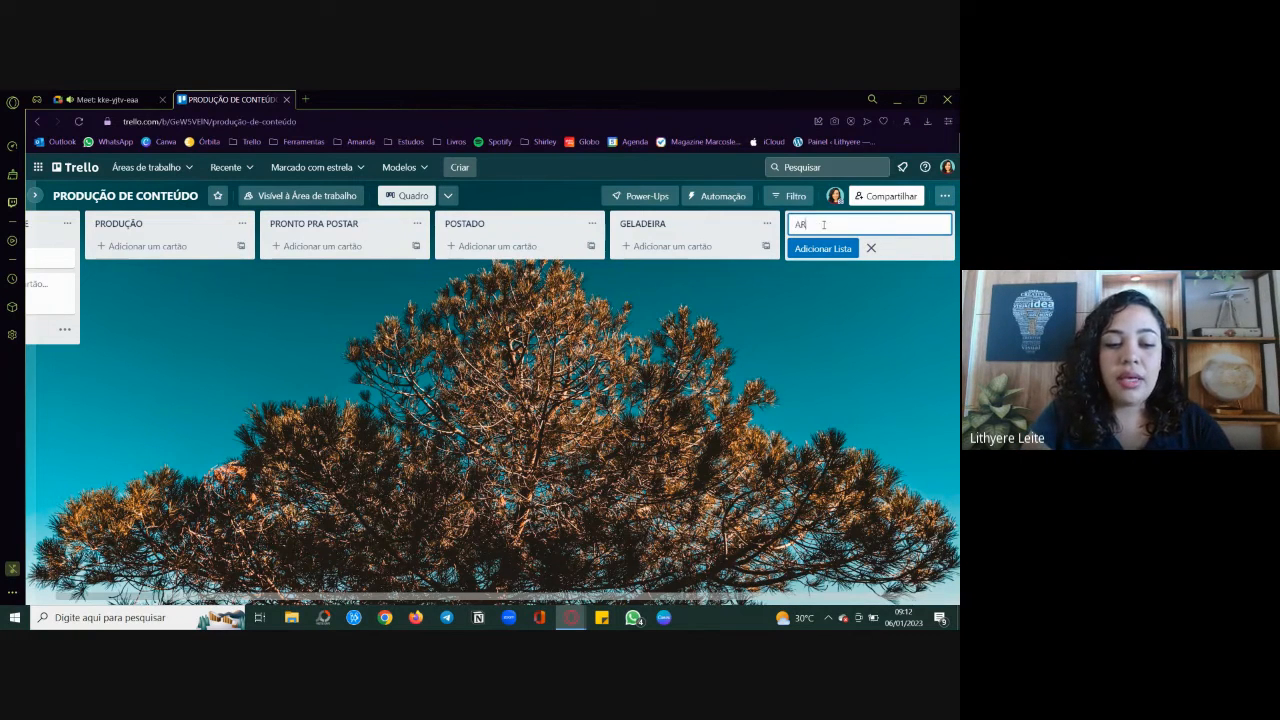
text(QUIVO)
key(Return)
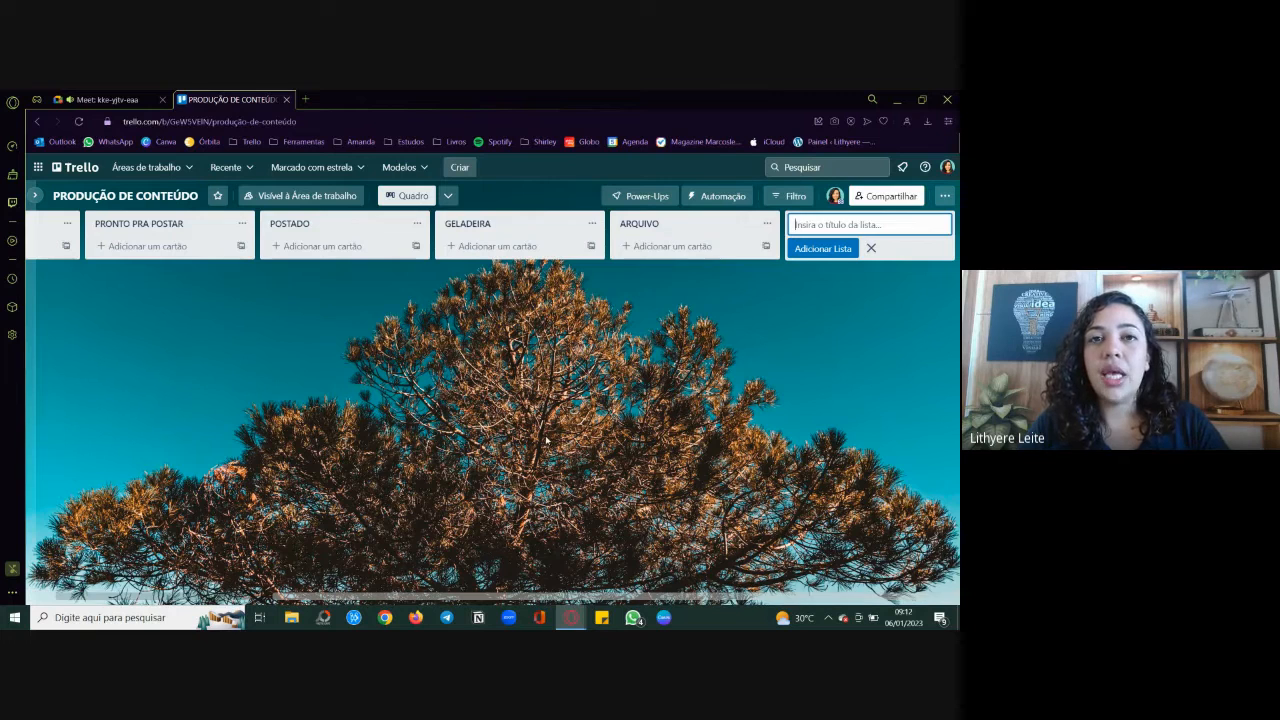
Step: Dismiss the WhatsApp notification and close the empty card entry in the RECURSOS / MATERIAIS DE APOIO list
scroll(546, 440, left, 2)
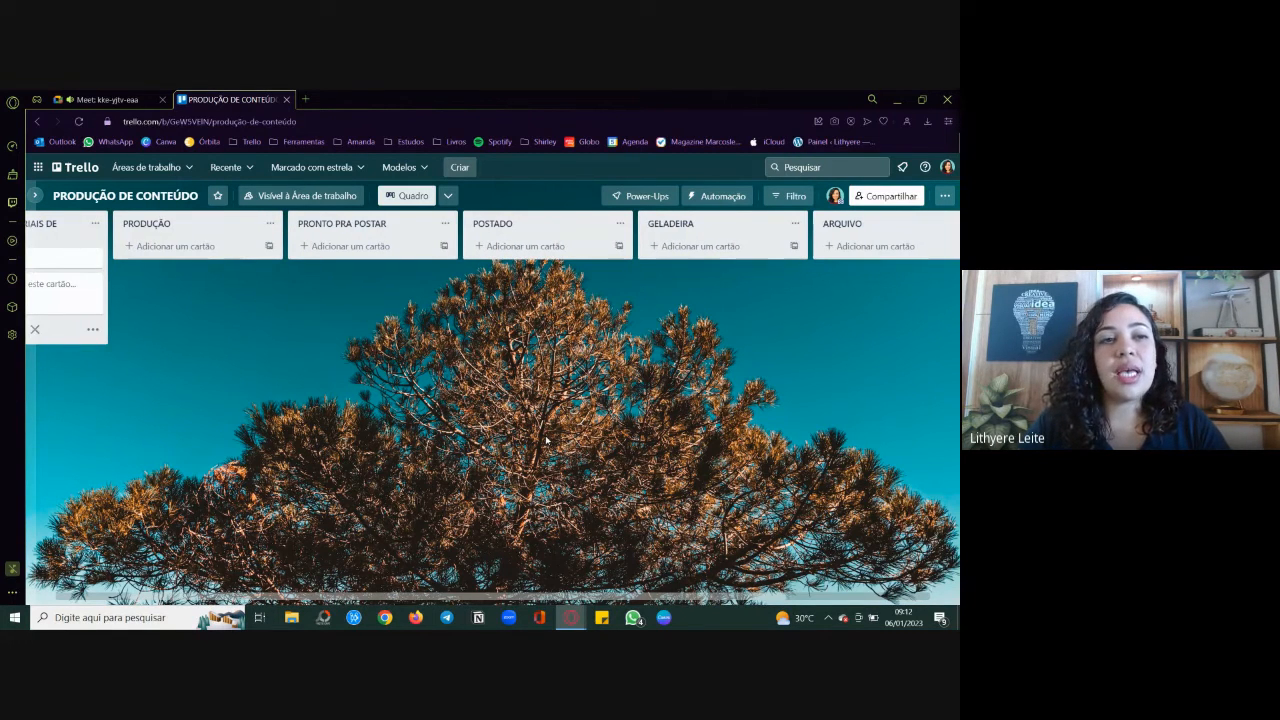
scroll(546, 440, left, 1)
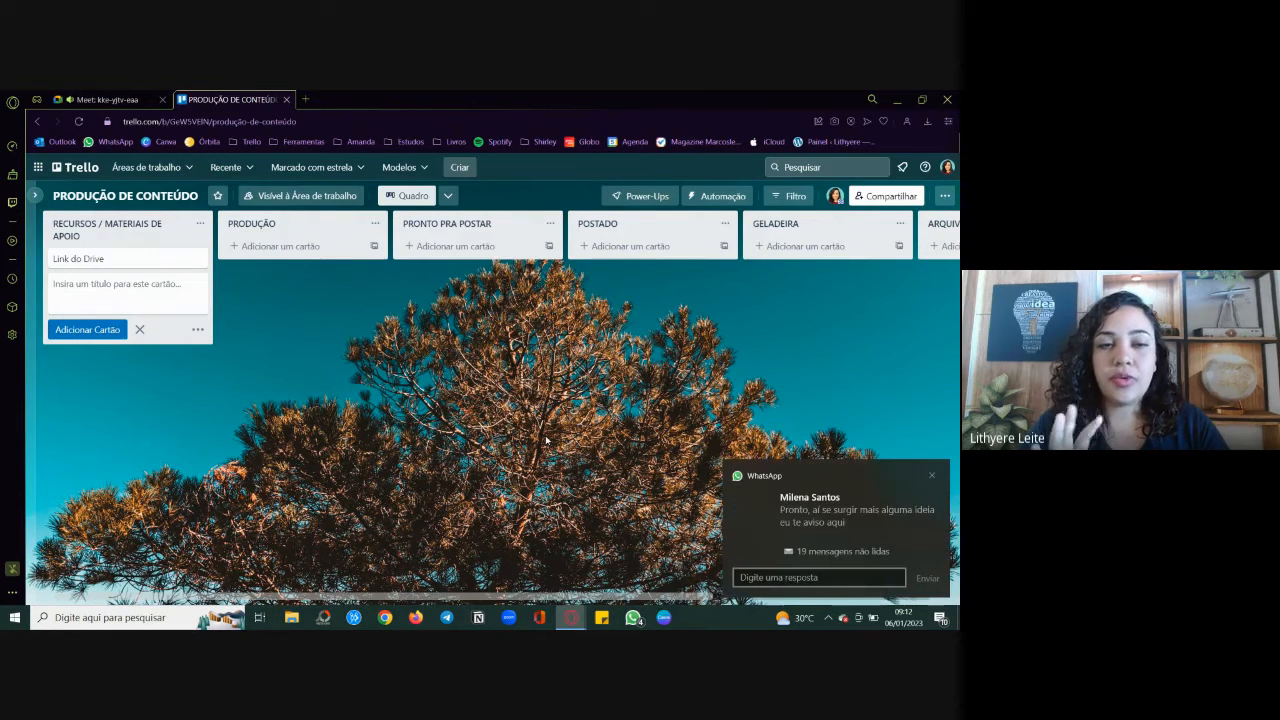
click(931, 476)
click(455, 437)
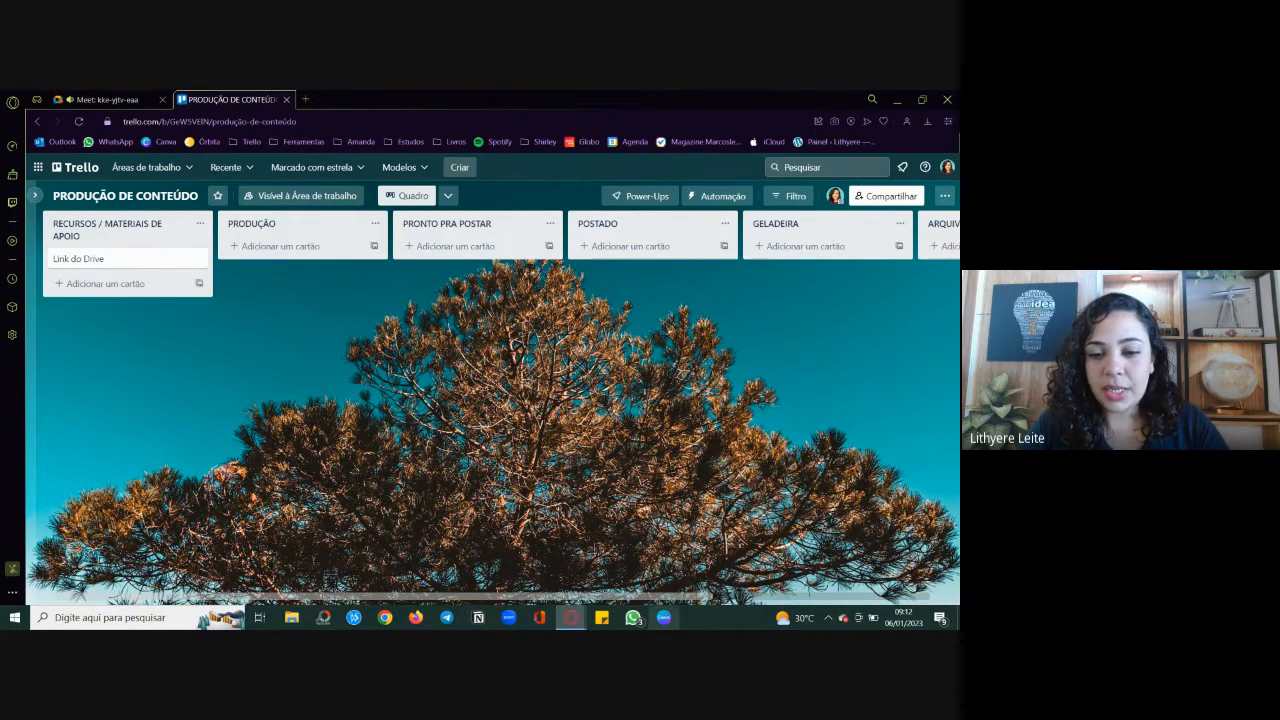
right_click(633, 617)
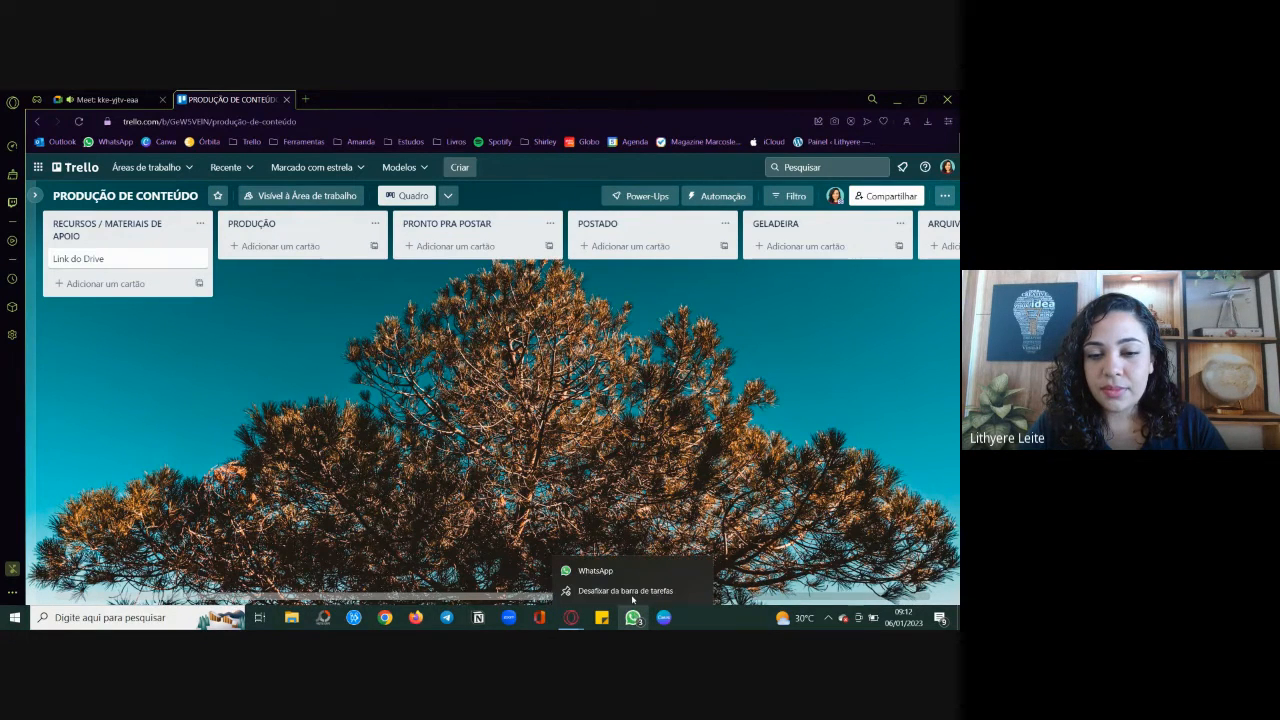
click(698, 514)
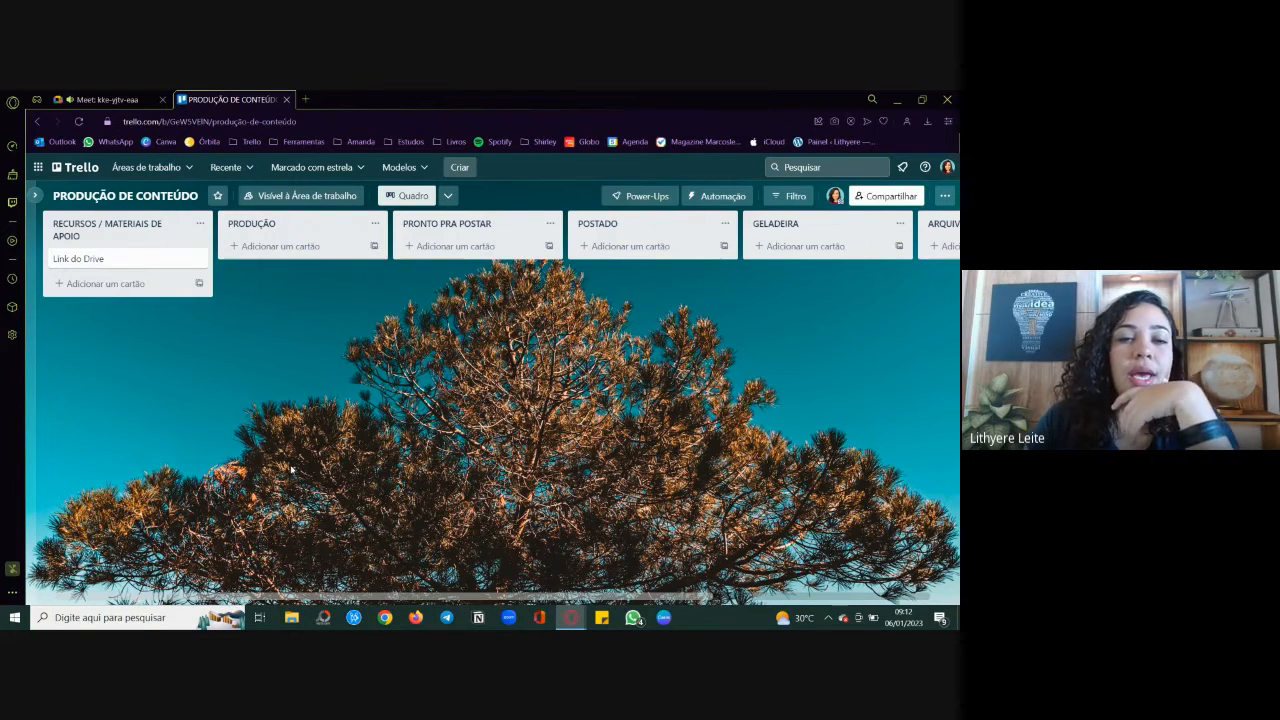
scroll(291, 469, right, 6)
scroll(291, 469, left, 6)
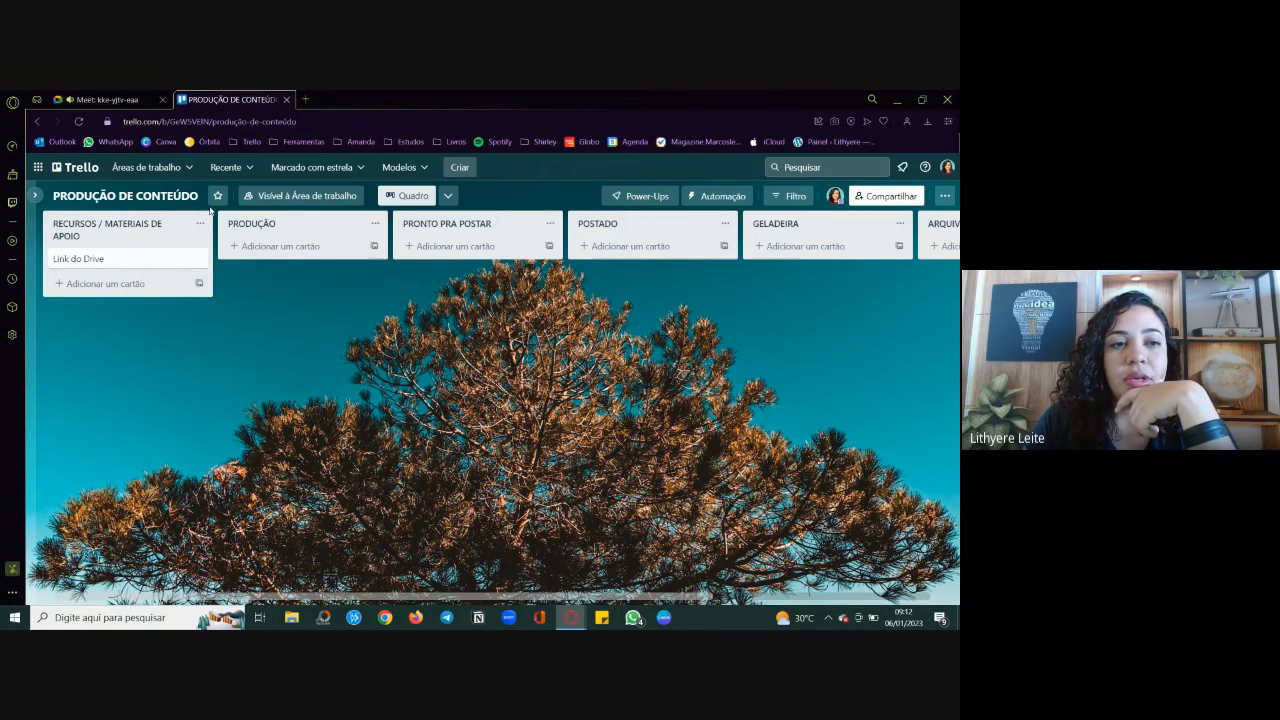
Step: Open the client's existing PRODUÇÃO DE CONTEÚDO board from the client's bookmark folder in a new browser tab
click(305, 99)
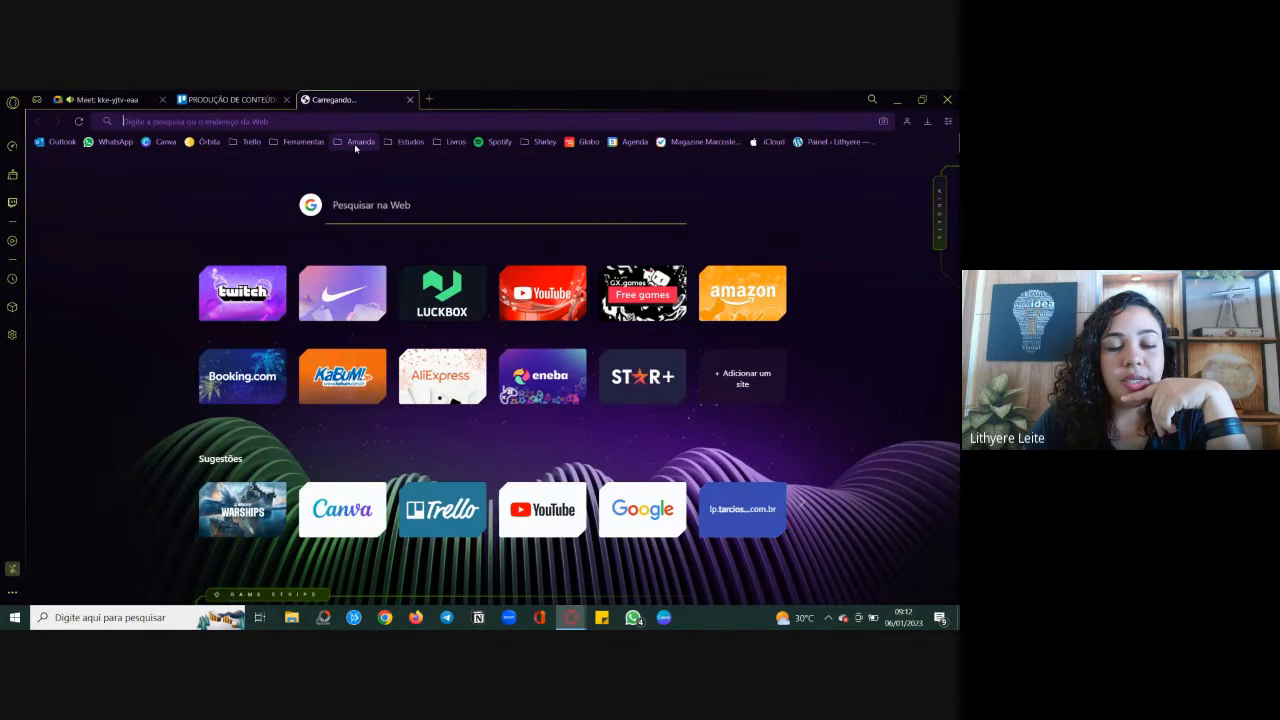
click(356, 144)
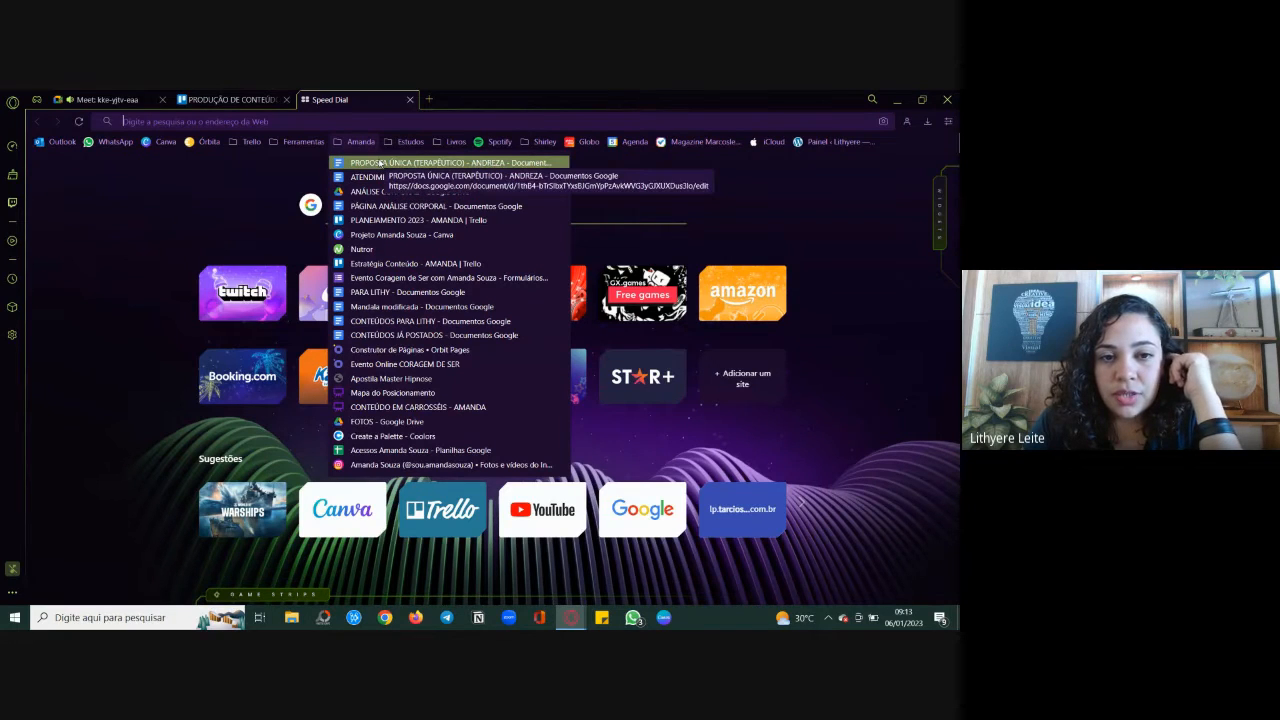
click(390, 250)
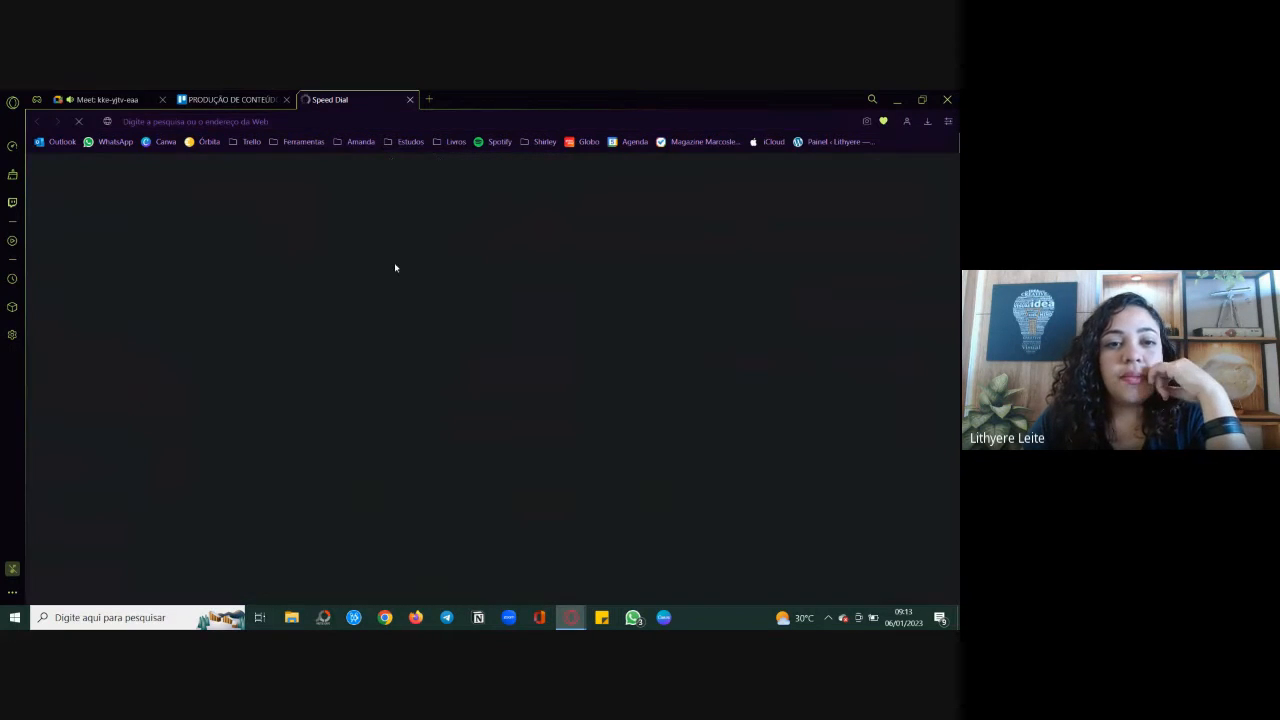
click(214, 97)
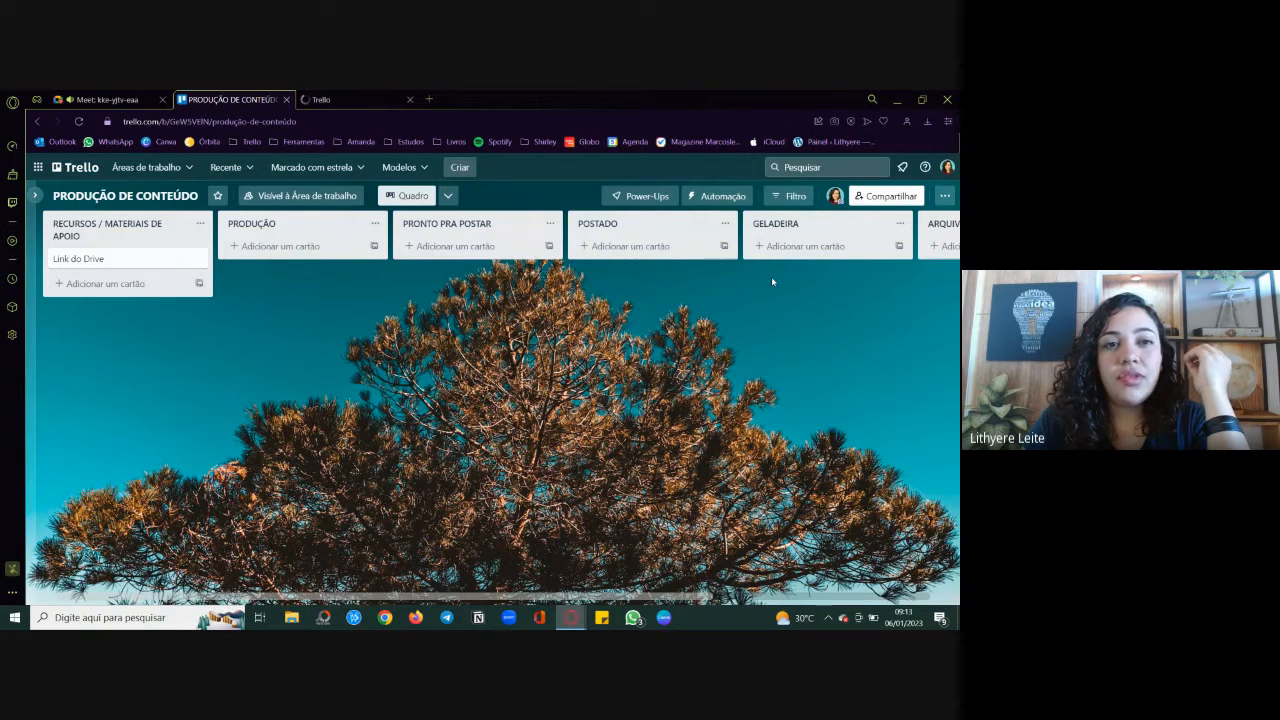
click(395, 94)
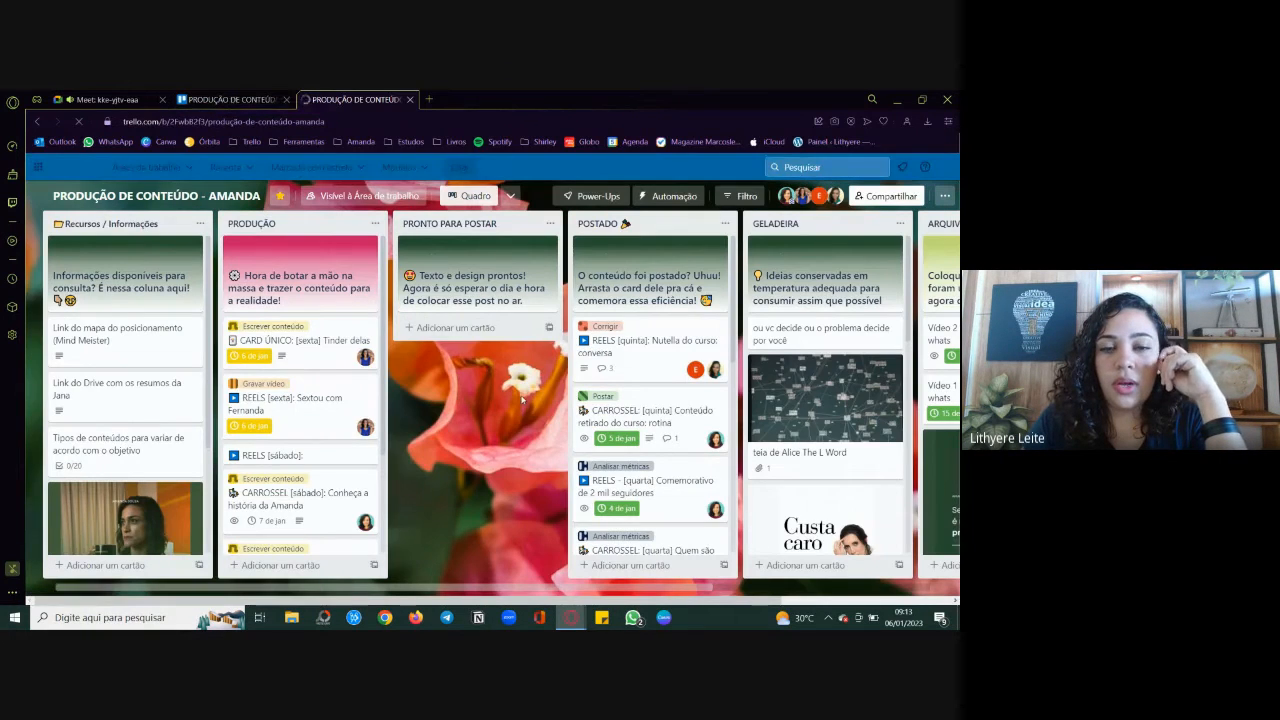
Step: Survey the example board's lists from Recursos / Informações through ARQUIVO / Finalizado, including their header cards
scroll(520, 398, right, 3)
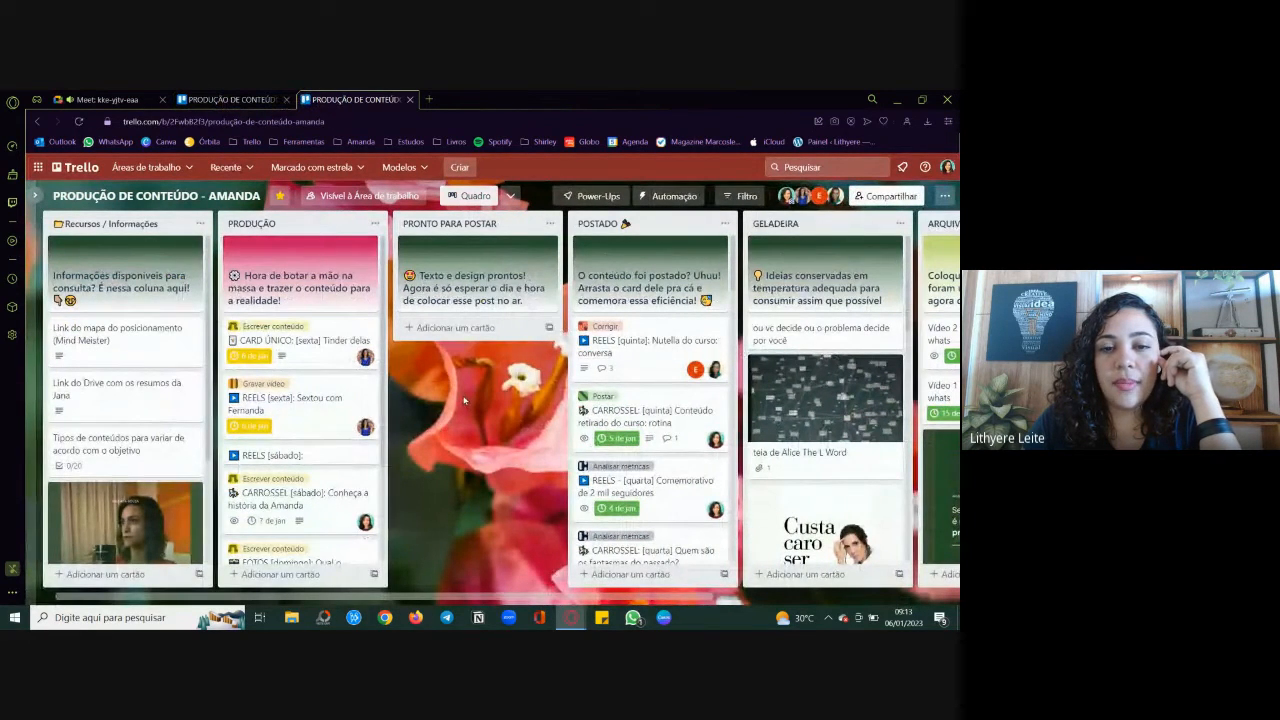
scroll(463, 400, right, 3)
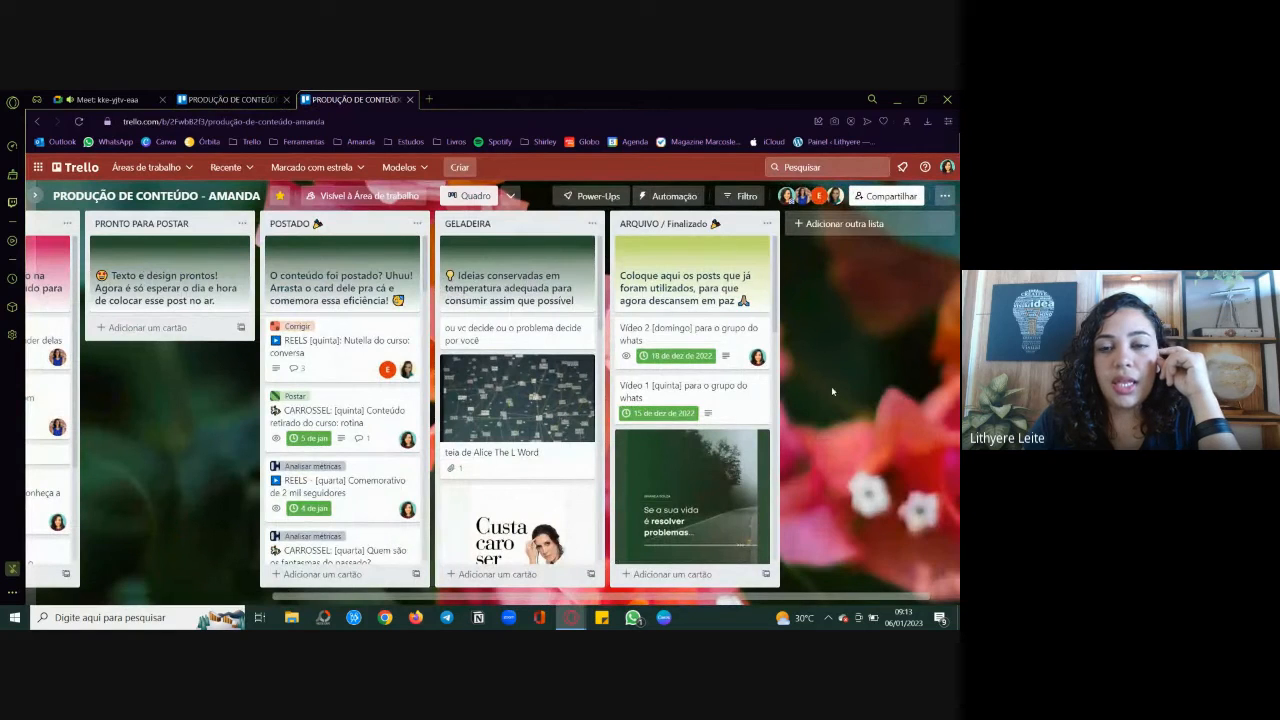
scroll(155, 483, left, 3)
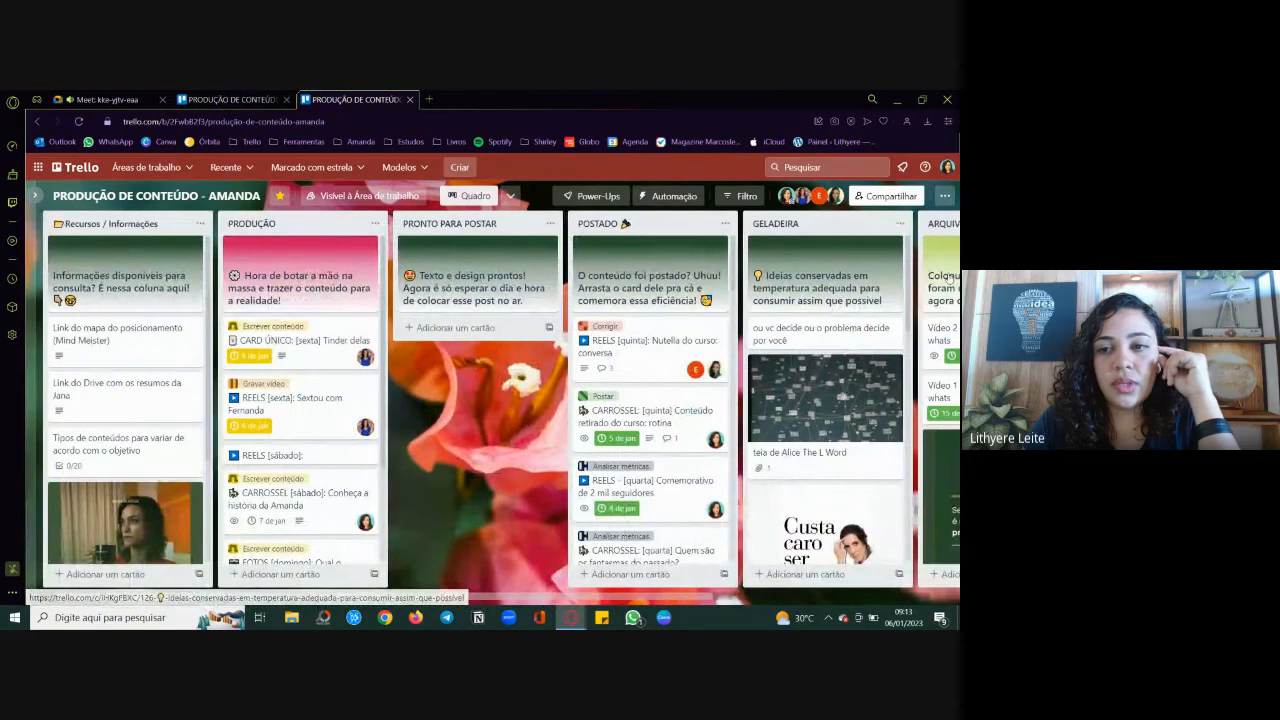
scroll(470, 448, right, 3)
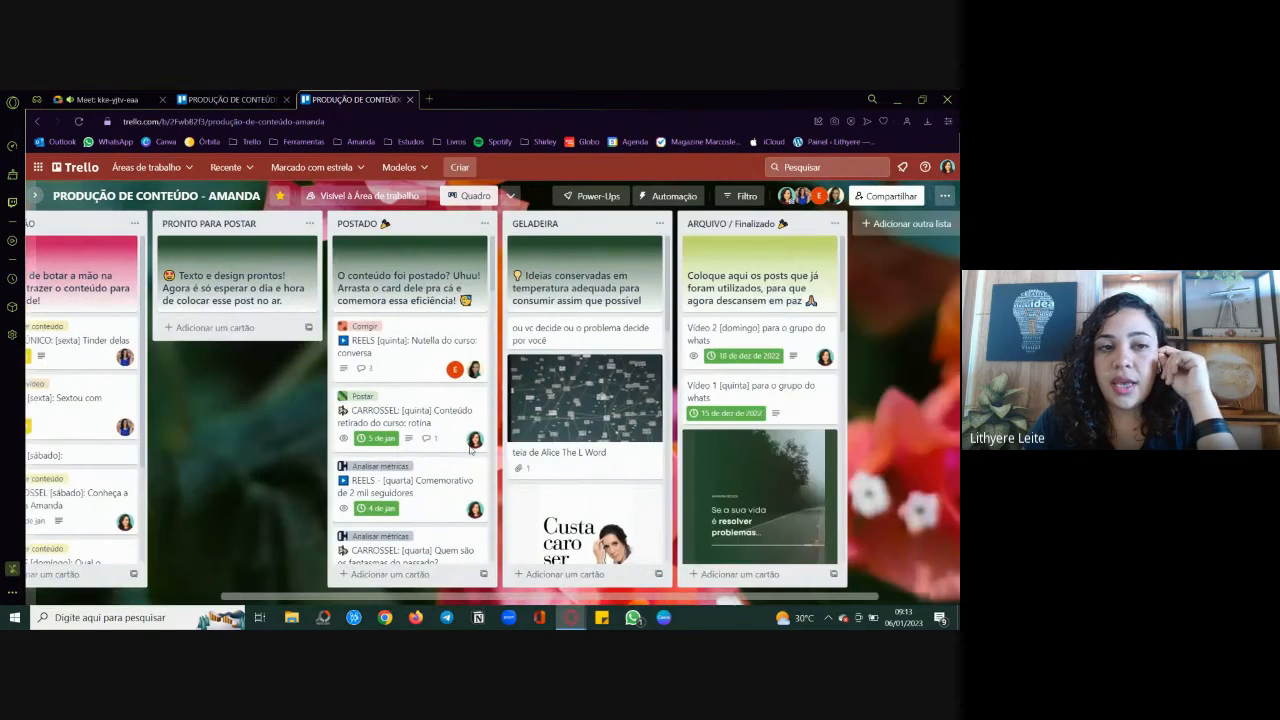
scroll(470, 448, left, 3)
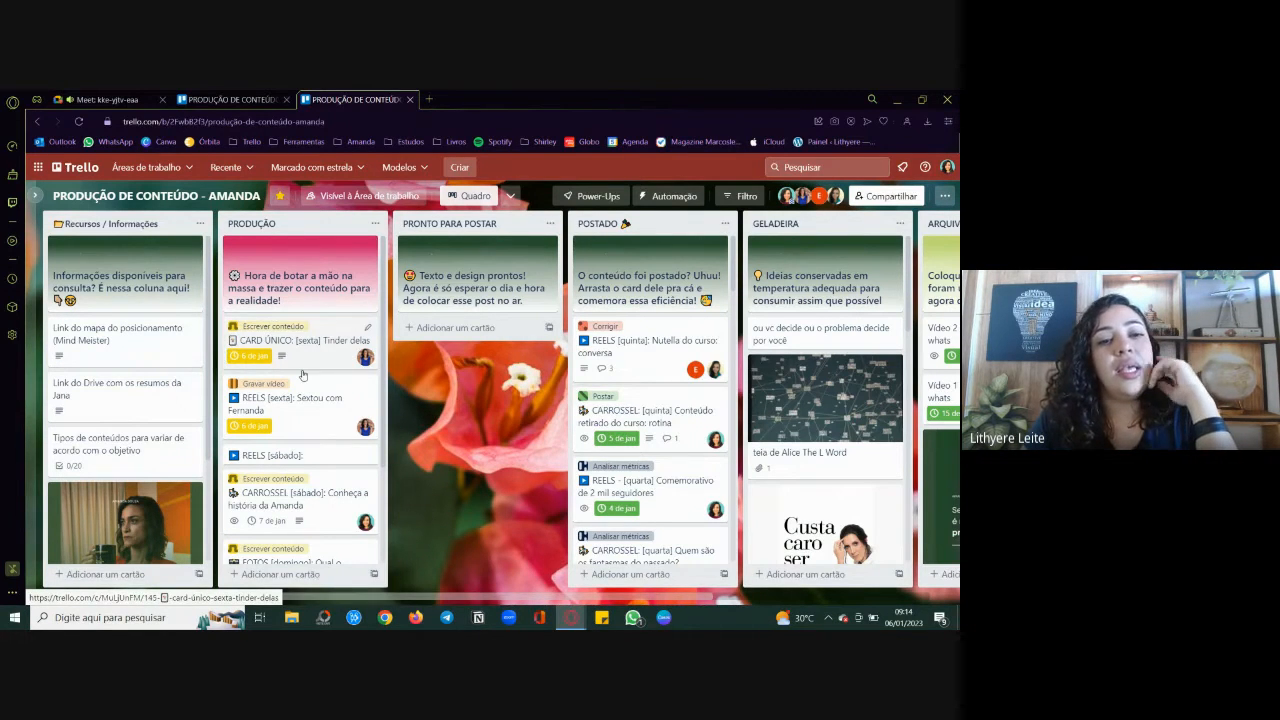
scroll(302, 374, down, 1)
scroll(302, 374, up, 1)
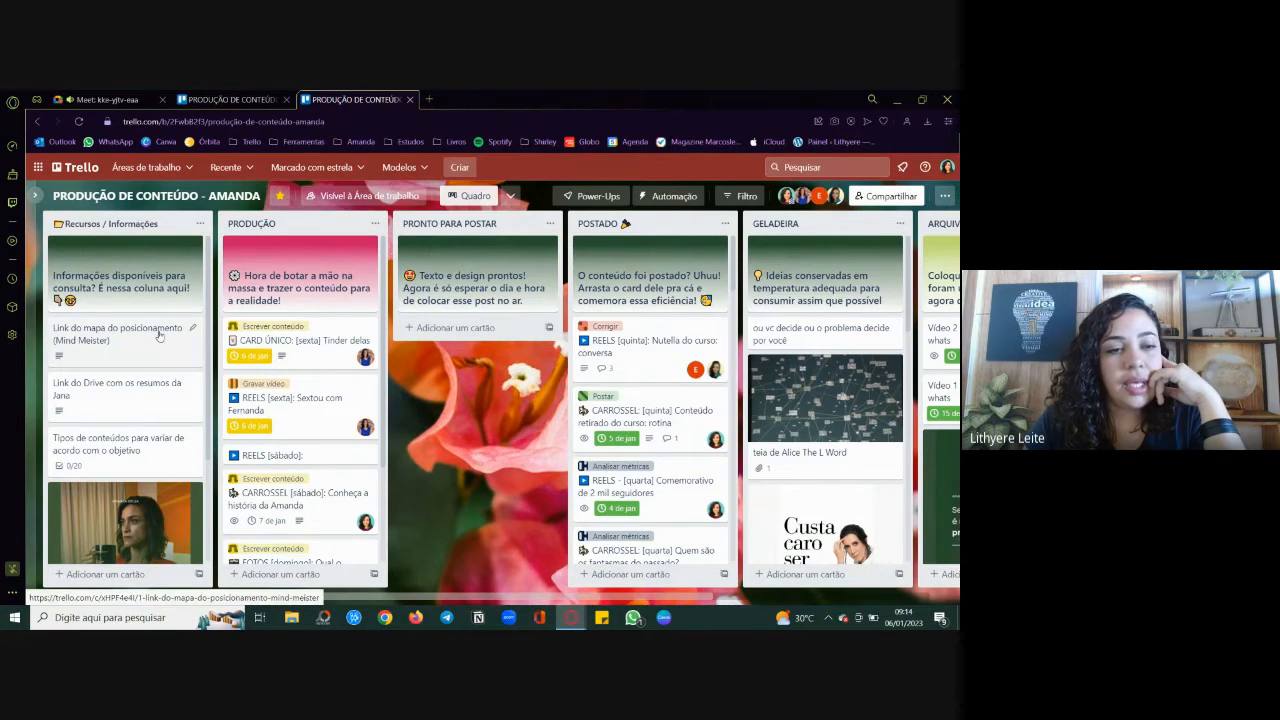
Step: Examine the reference cards in the Recursos / Informações list and the image attachments of the "Artes prontas" card
scroll(140, 400, down, 3)
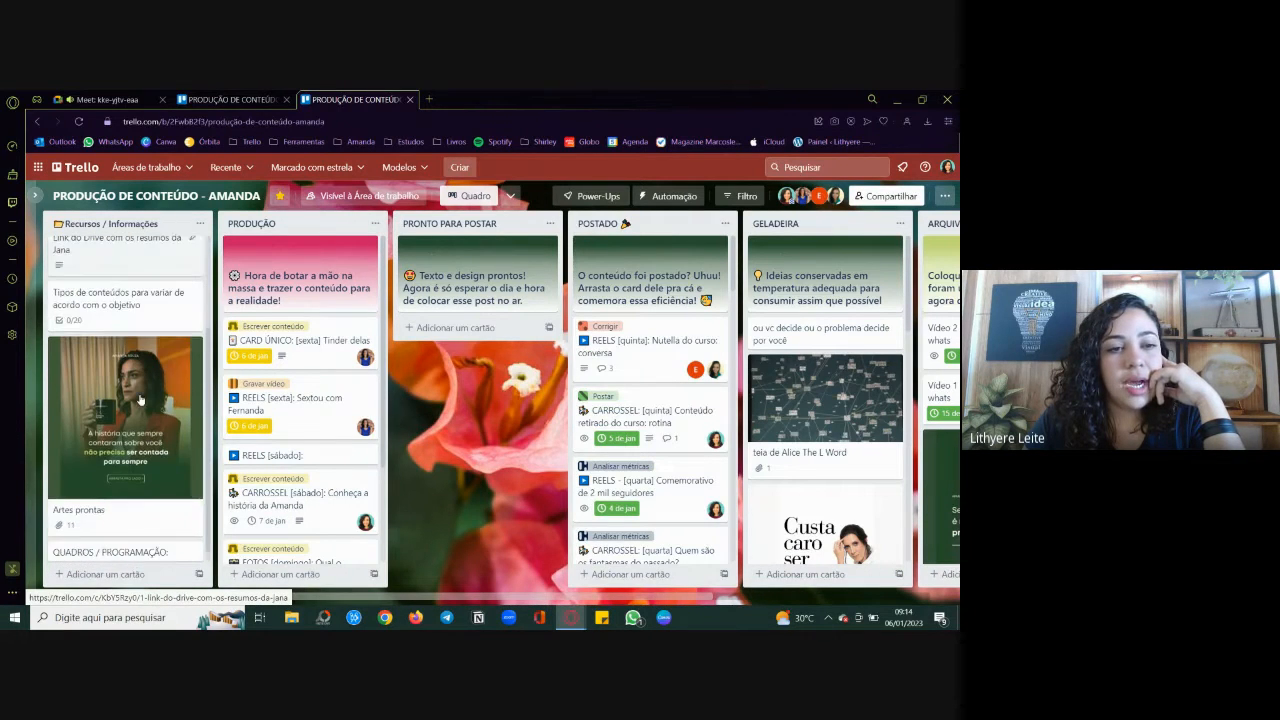
scroll(180, 287, down, 1)
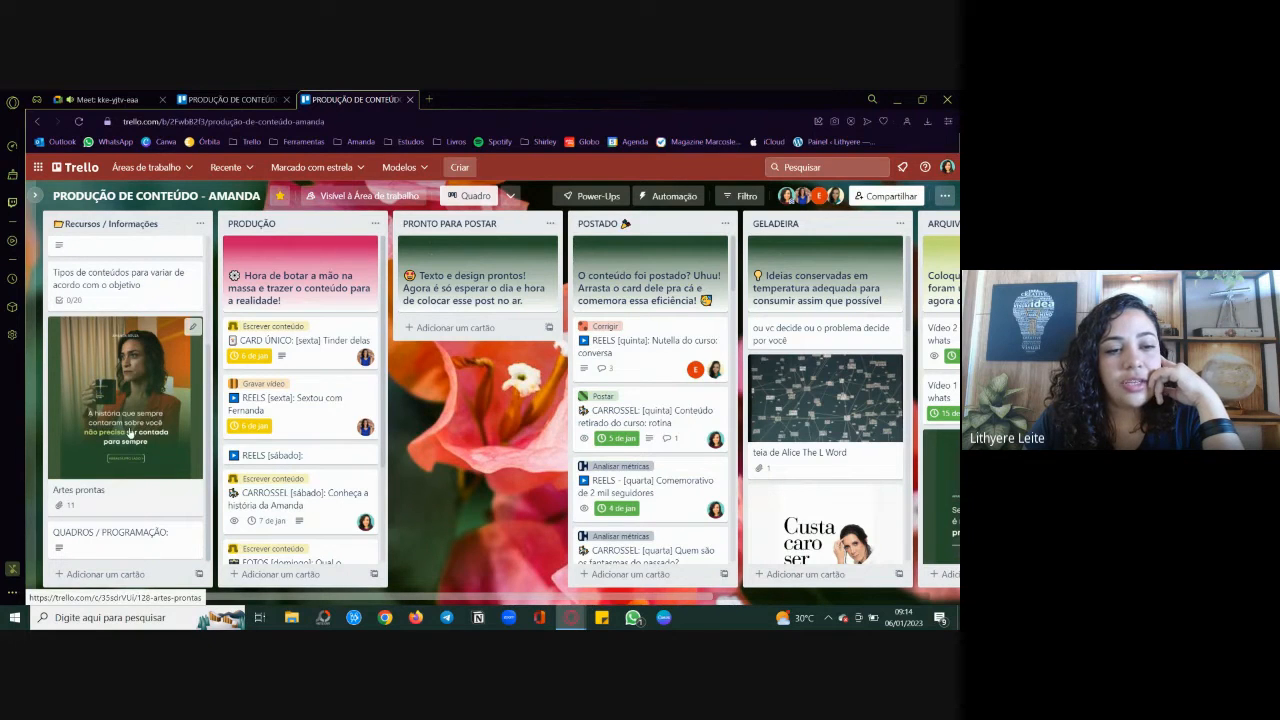
click(101, 390)
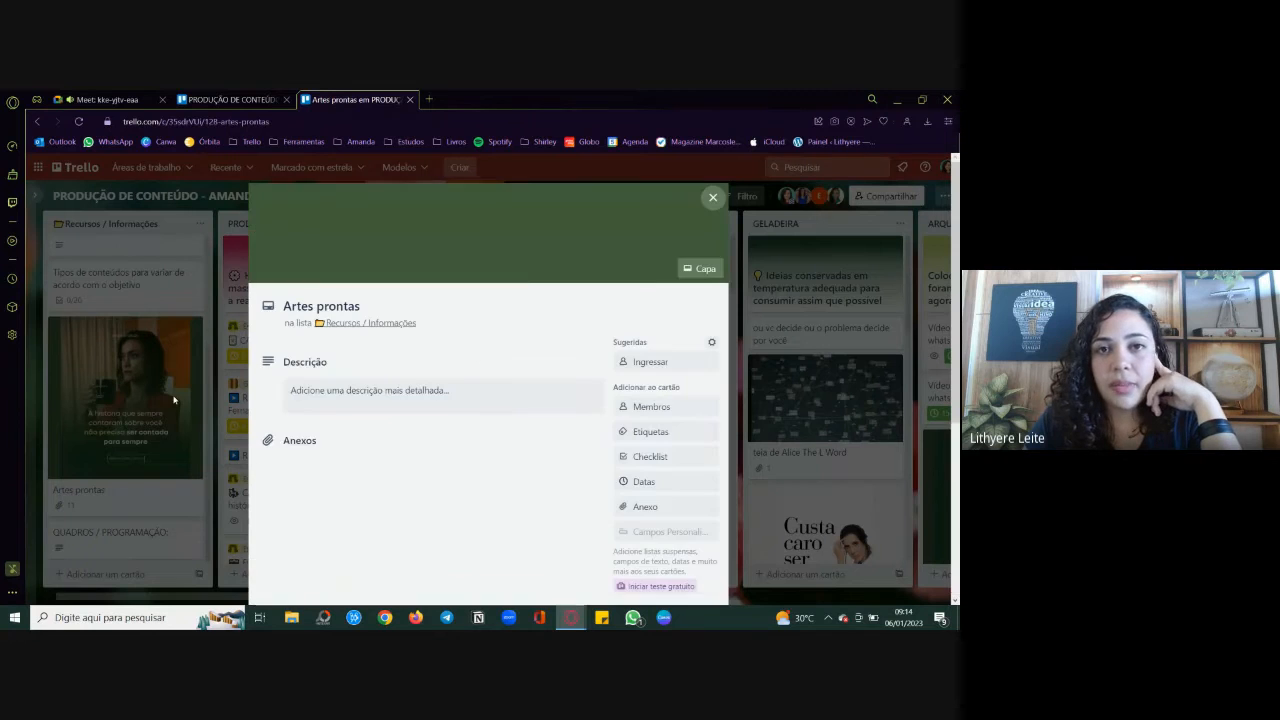
scroll(501, 391, down, 5)
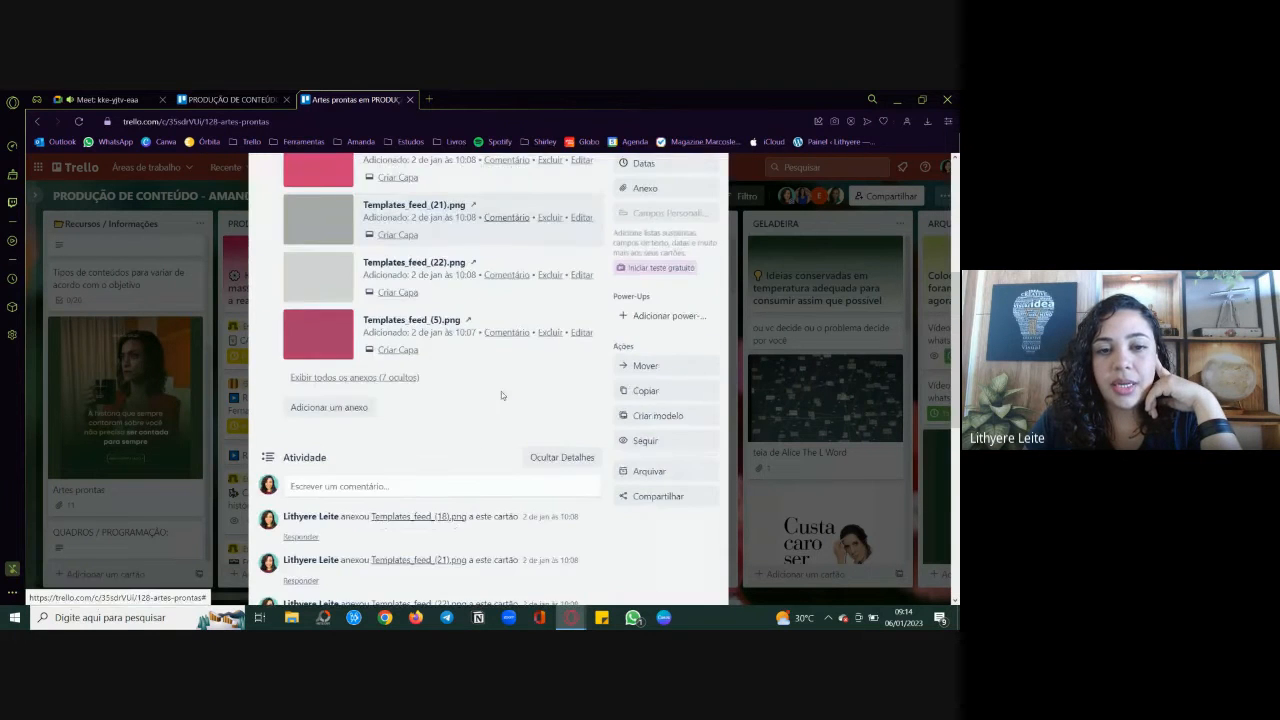
scroll(502, 396, up, 2)
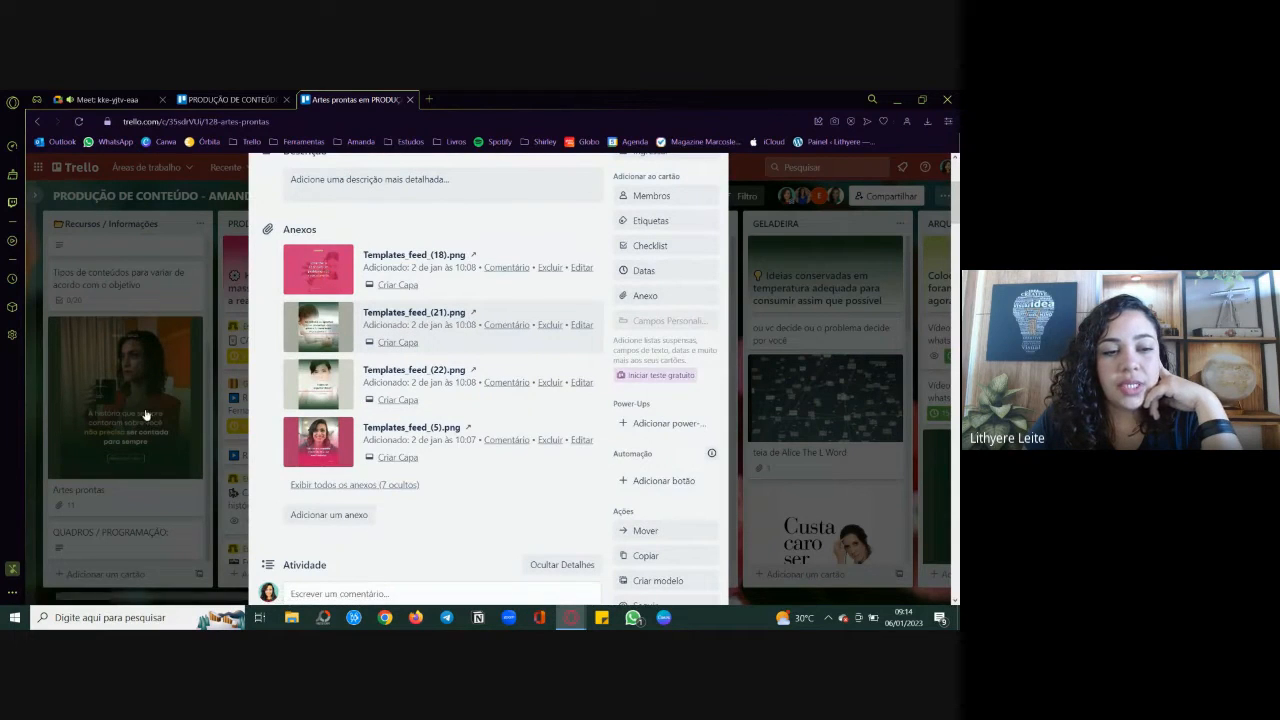
click(744, 487)
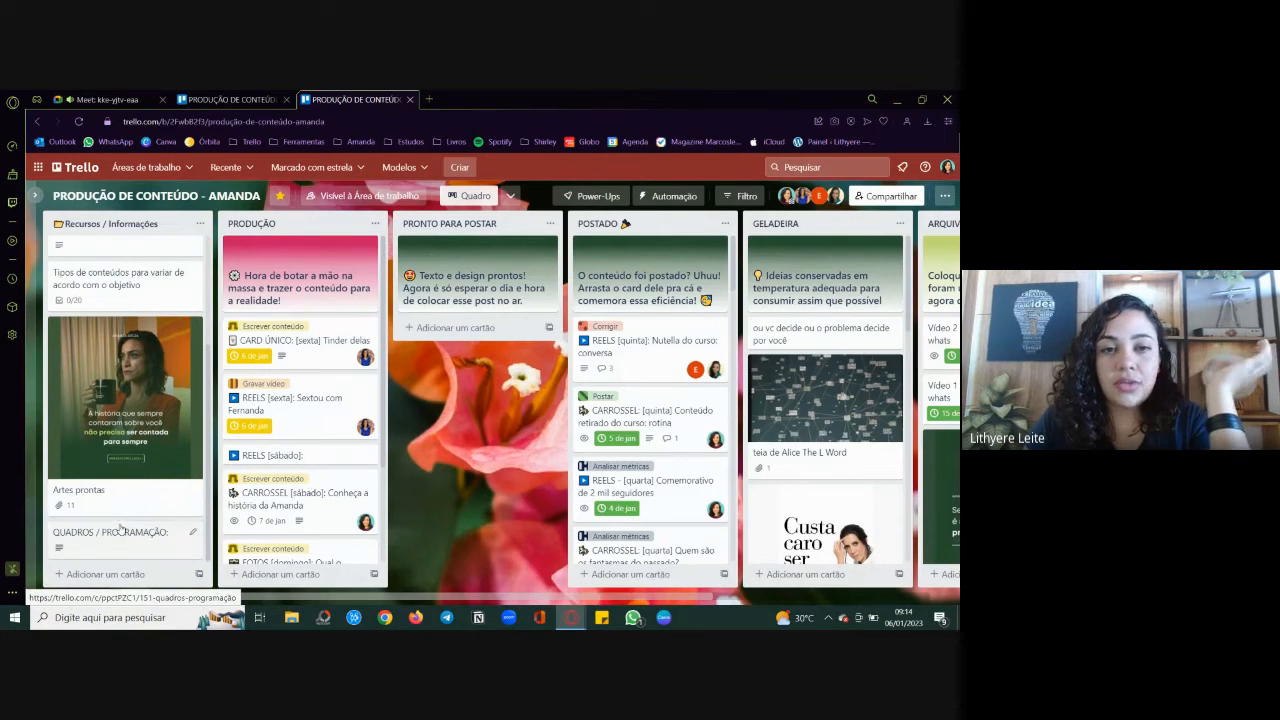
scroll(120, 530, up, 3)
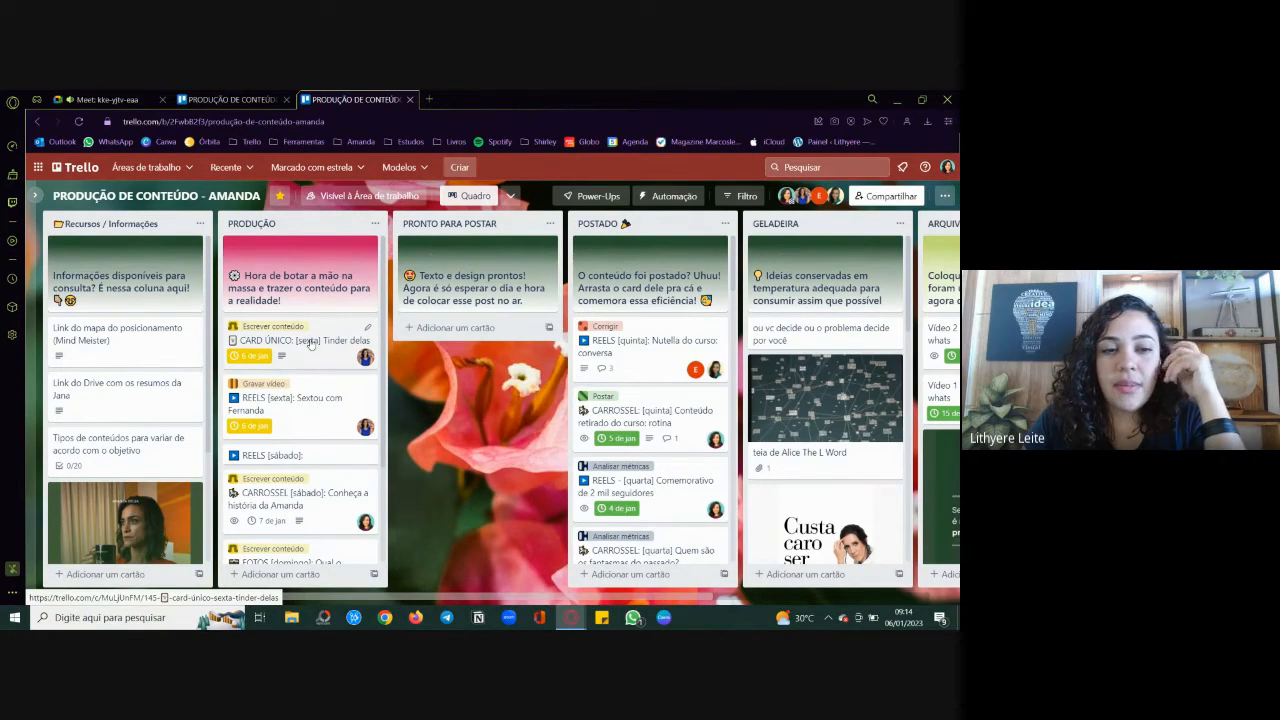
Step: Review the labels, due dates and assigned members on the cards in the example board's PRODUÇÃO list
scroll(310, 343, down, 4)
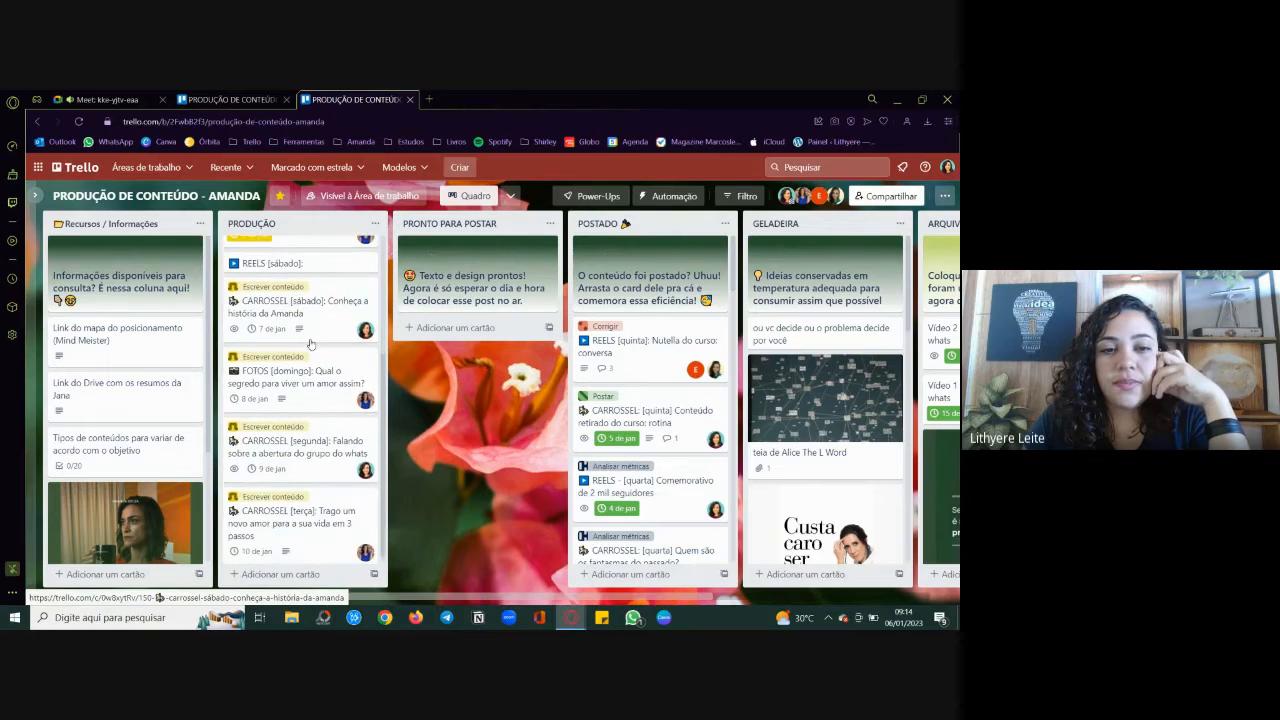
scroll(310, 343, up, 4)
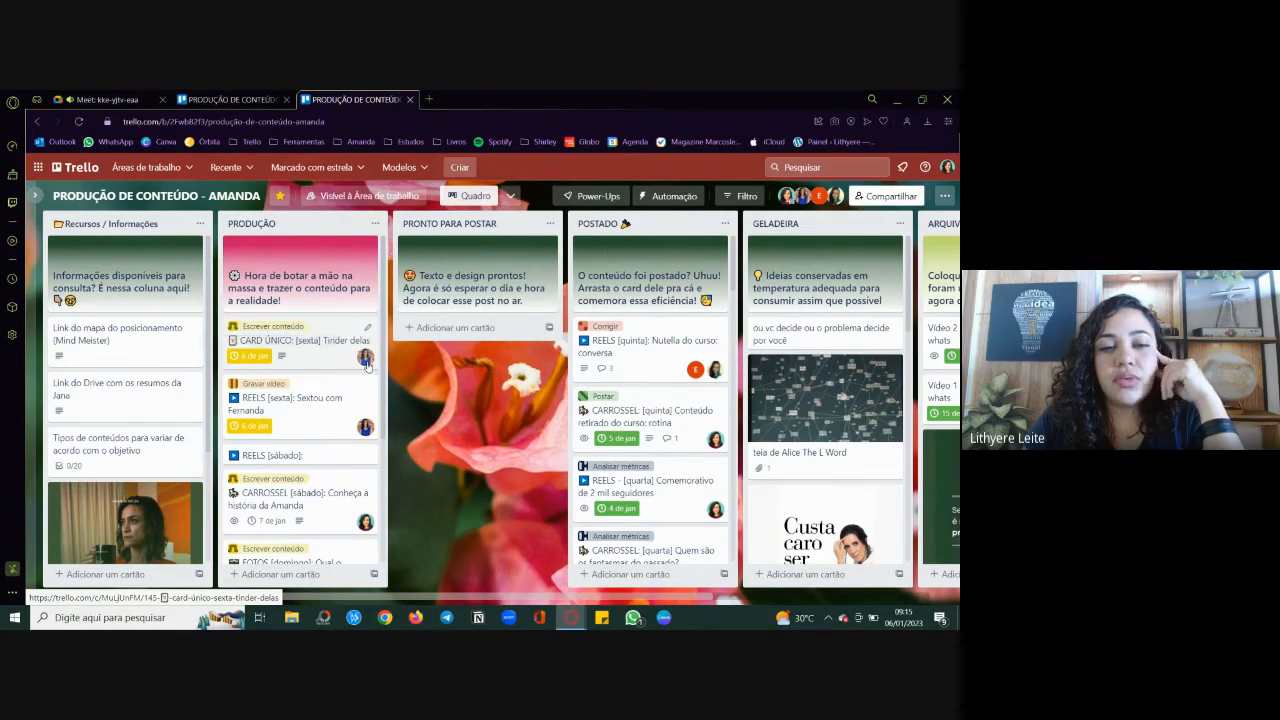
scroll(343, 470, down, 2)
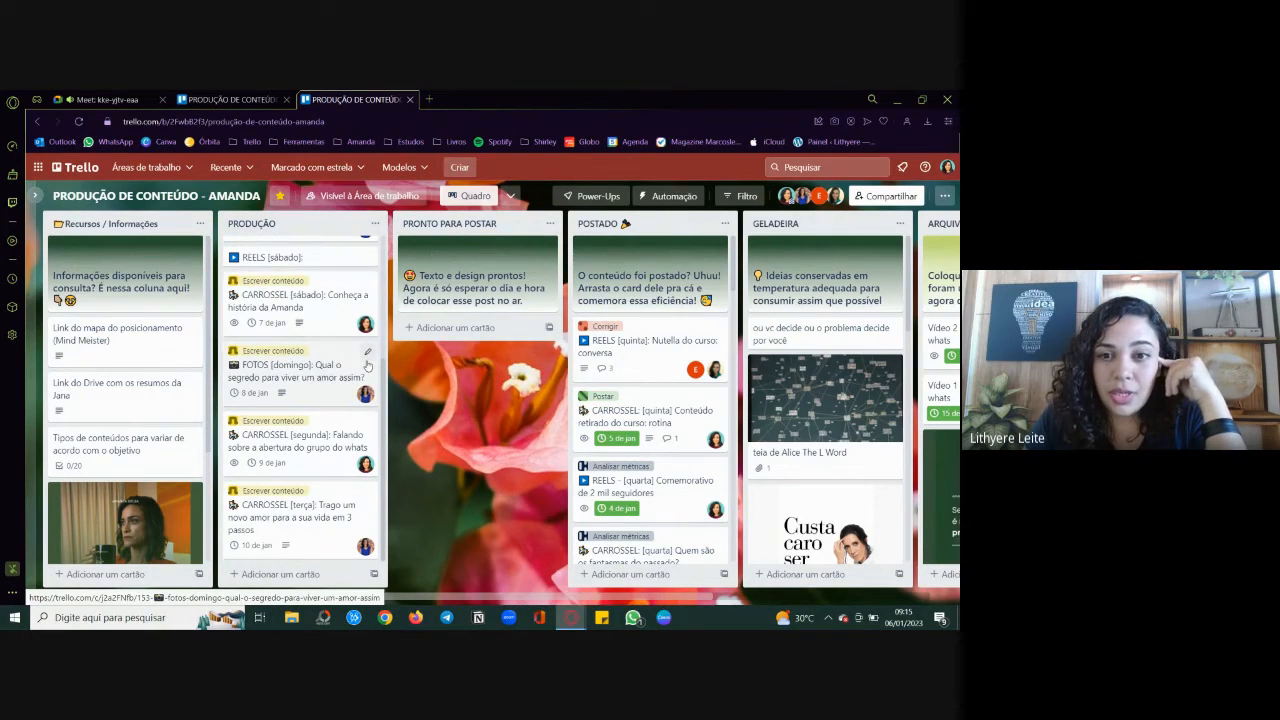
scroll(368, 366, up, 2)
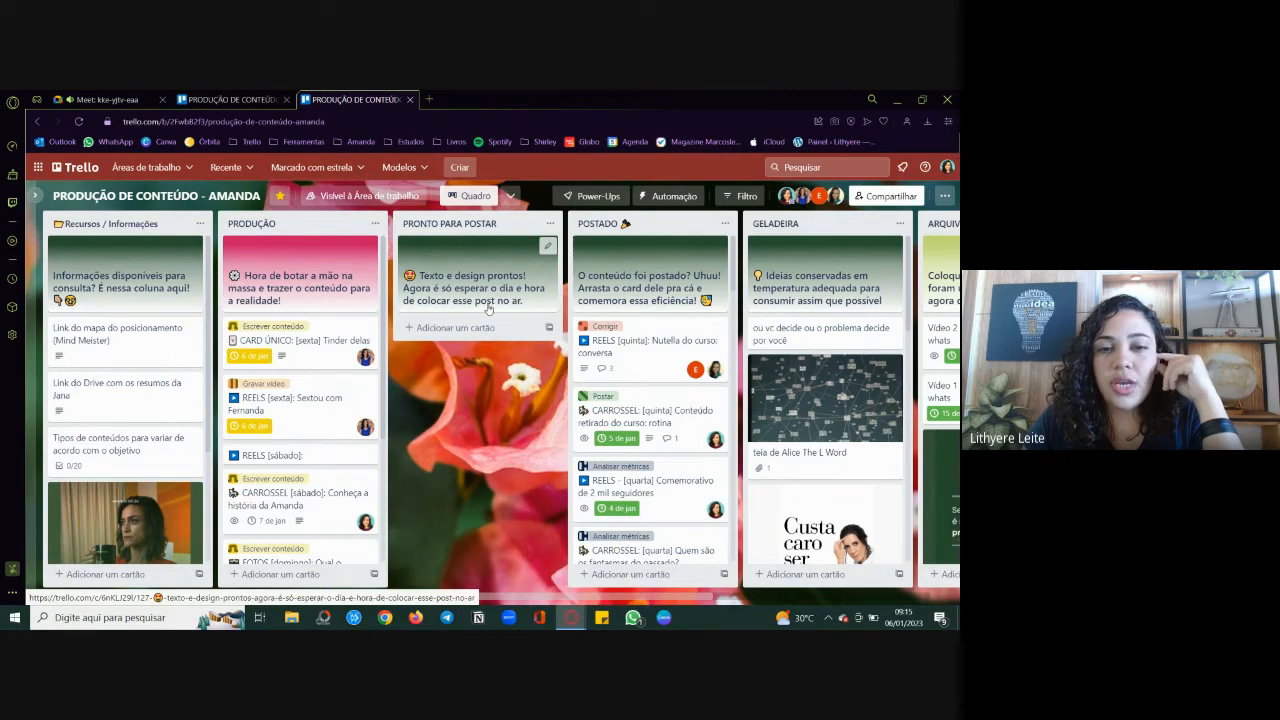
Step: Review the published-content cards in the POSTADO list and the stored ideas in the GELADEIRA list
scroll(489, 308, right, 2)
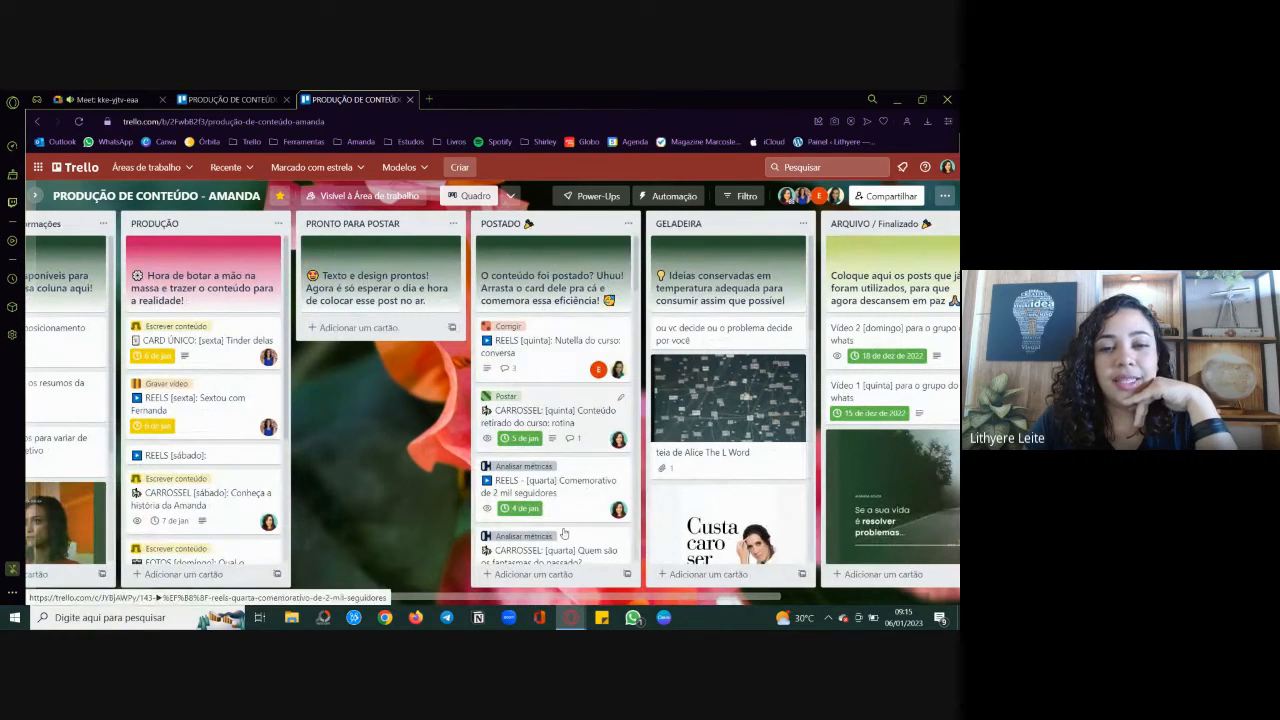
scroll(570, 541, down, 3)
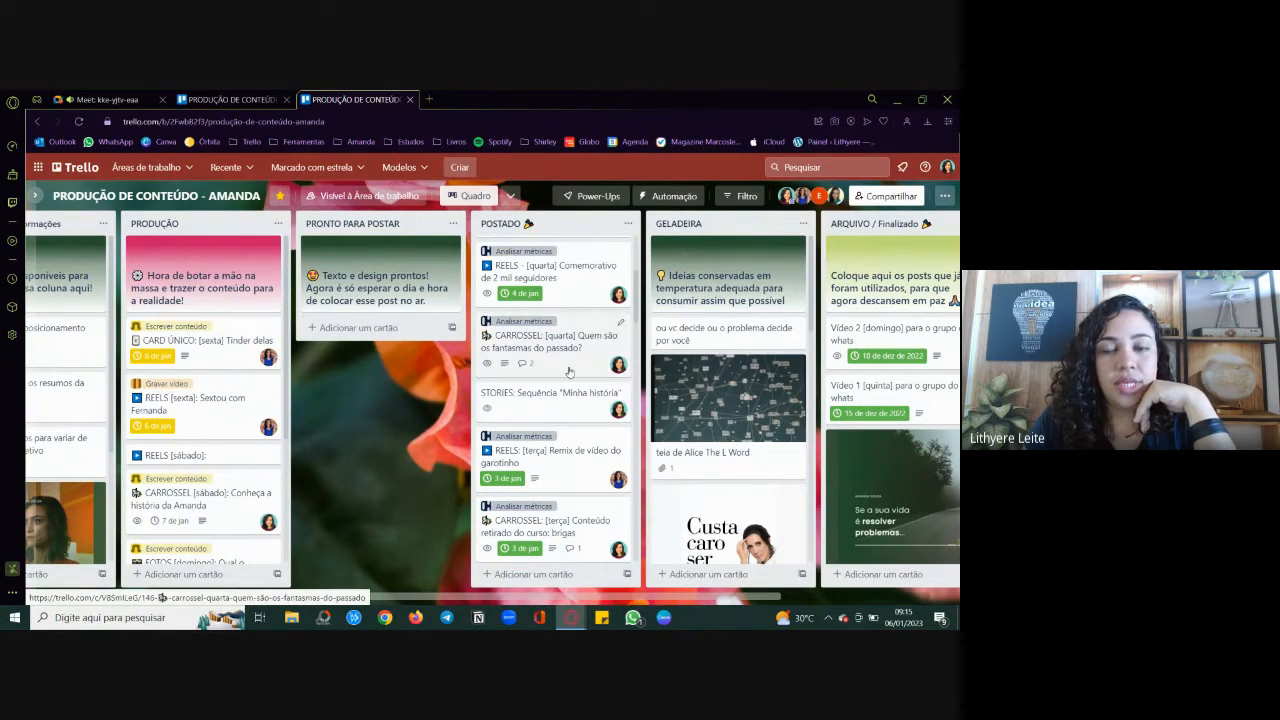
scroll(575, 375, up, 4)
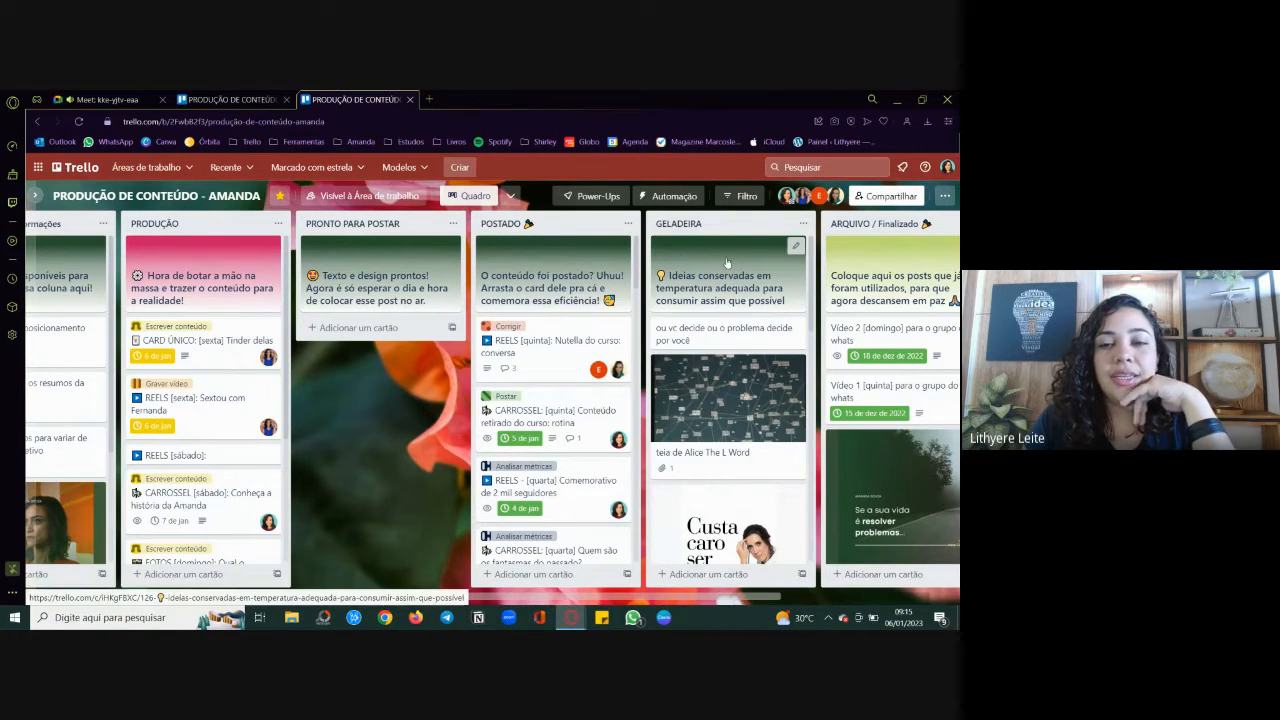
scroll(726, 257, right, 2)
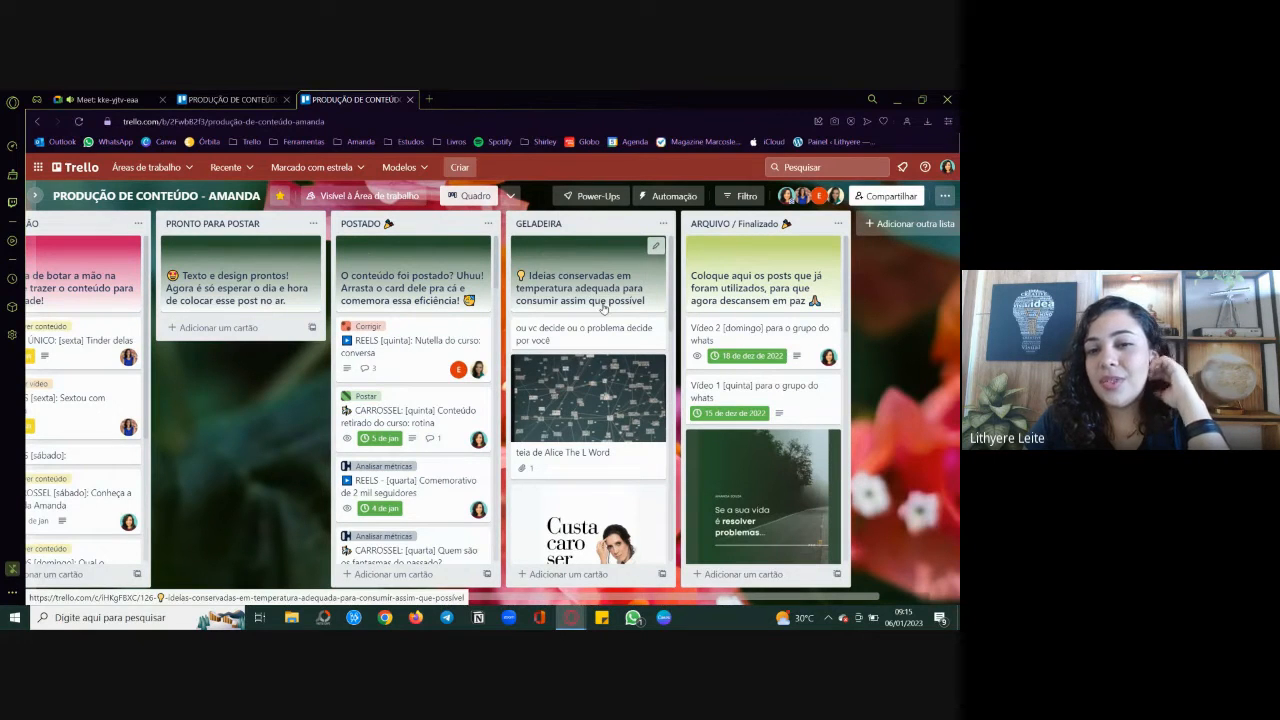
scroll(610, 330, down, 10)
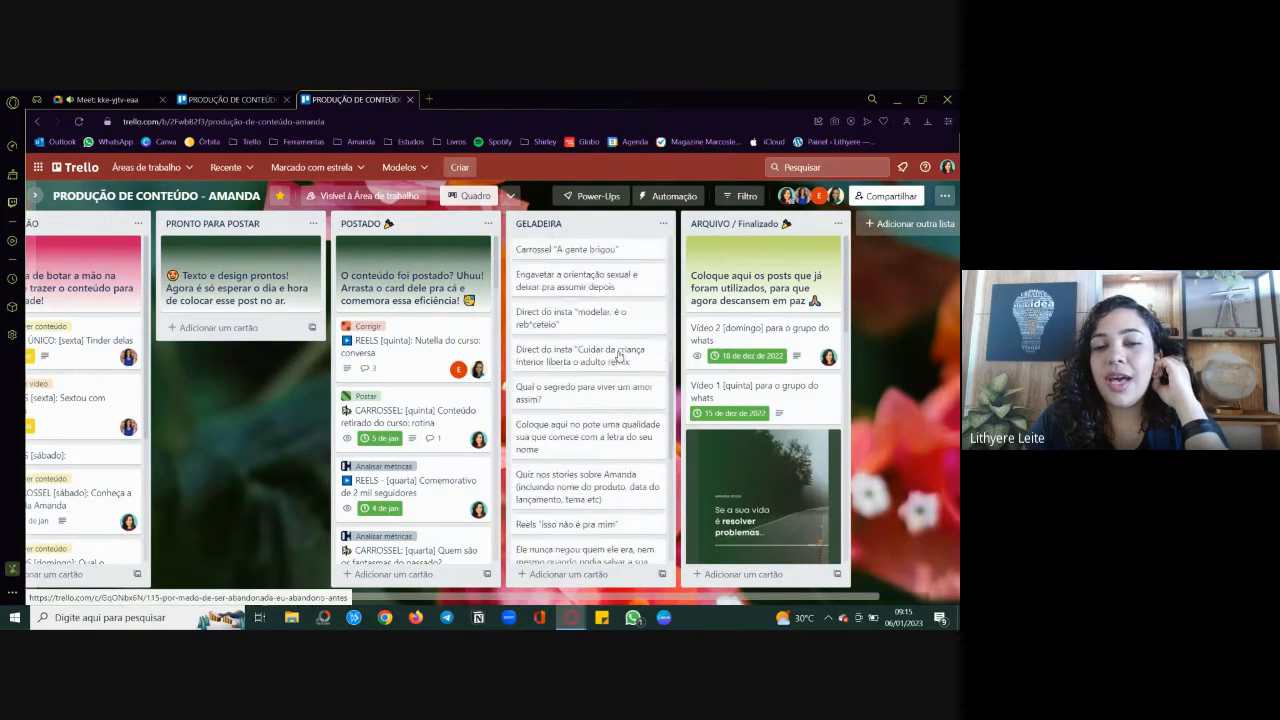
scroll(618, 355, down, 5)
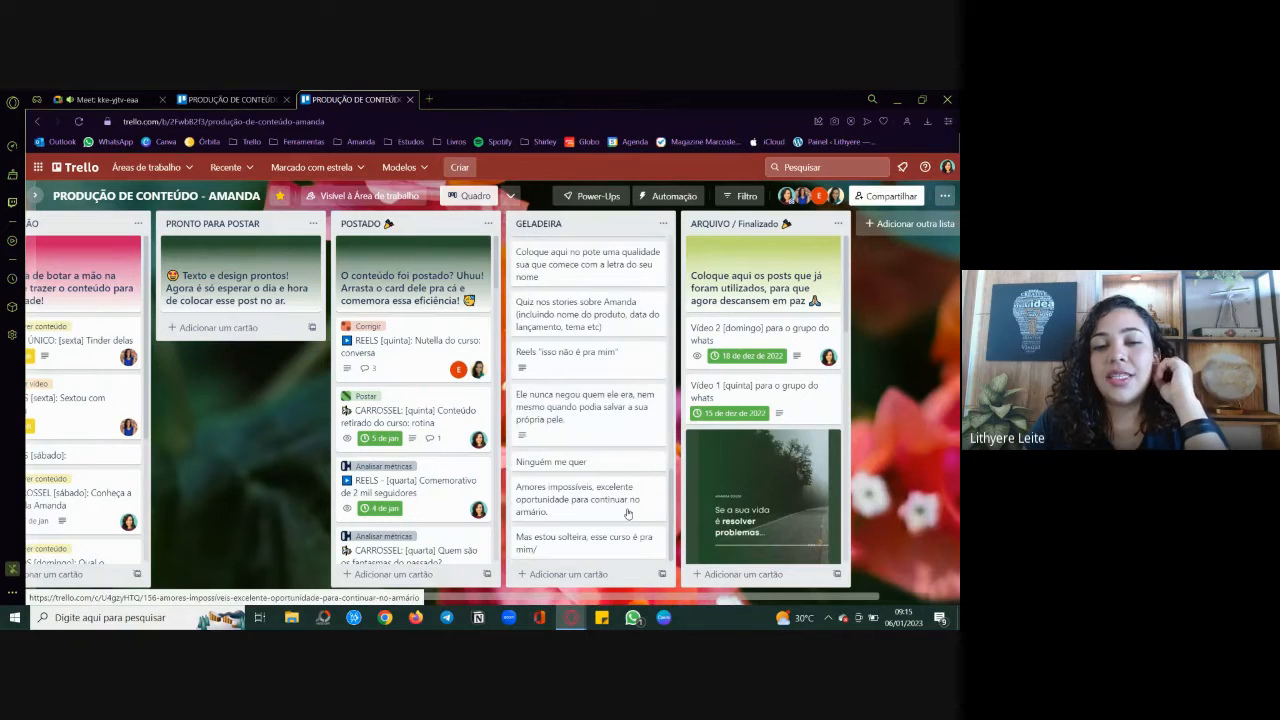
scroll(628, 513, up, 4)
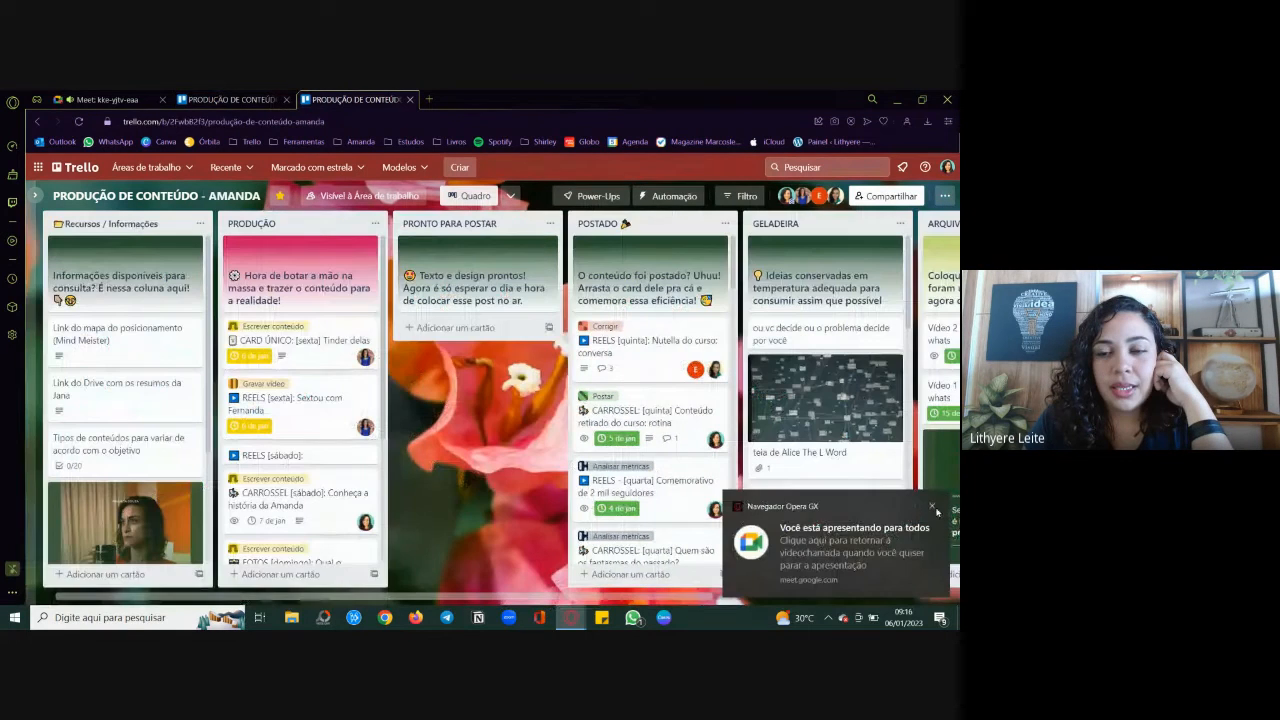
click(938, 508)
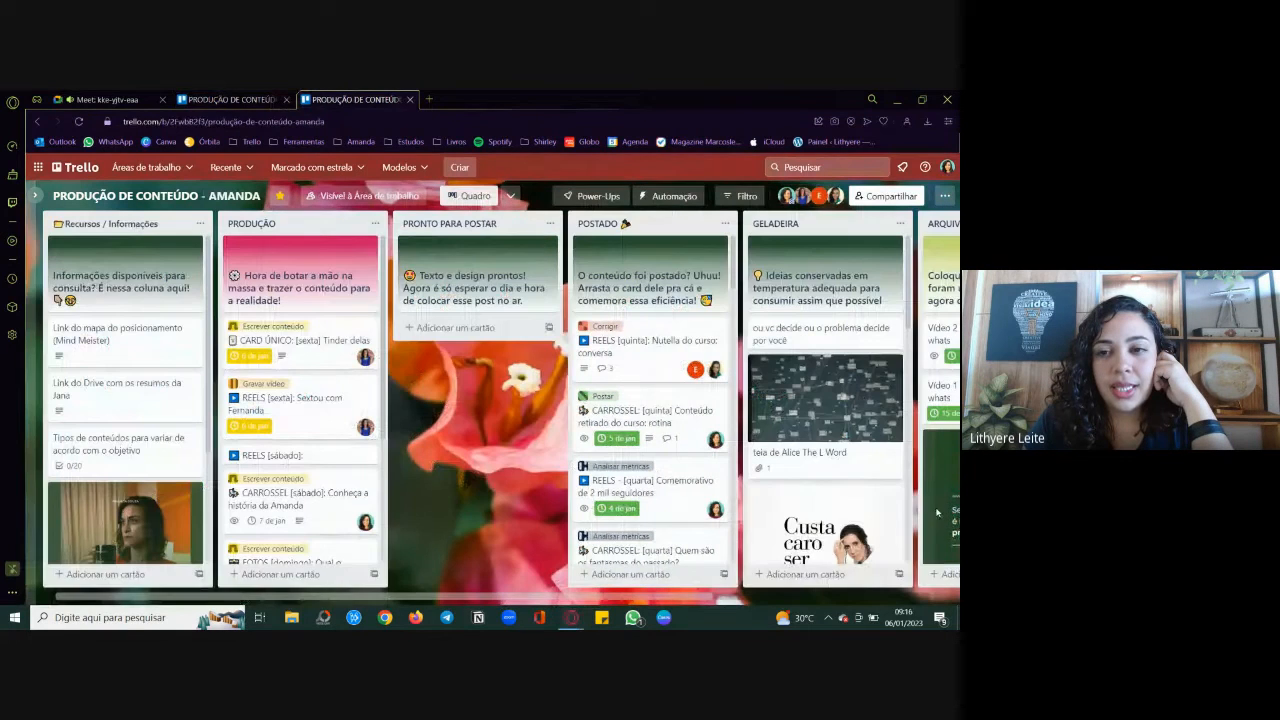
Step: Review the archived cards in the example board's ARQUIVO / Finalizado list, including its header card
drag(402, 345, 368, 344)
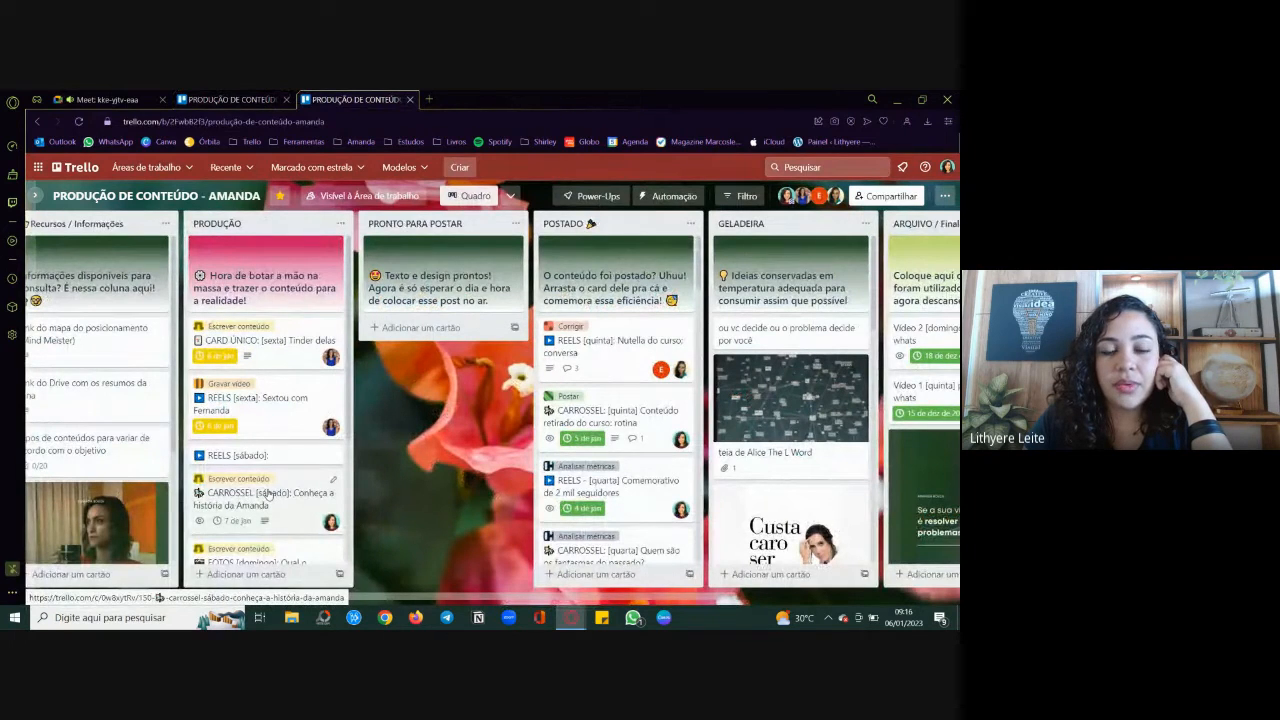
scroll(268, 495, left, 1)
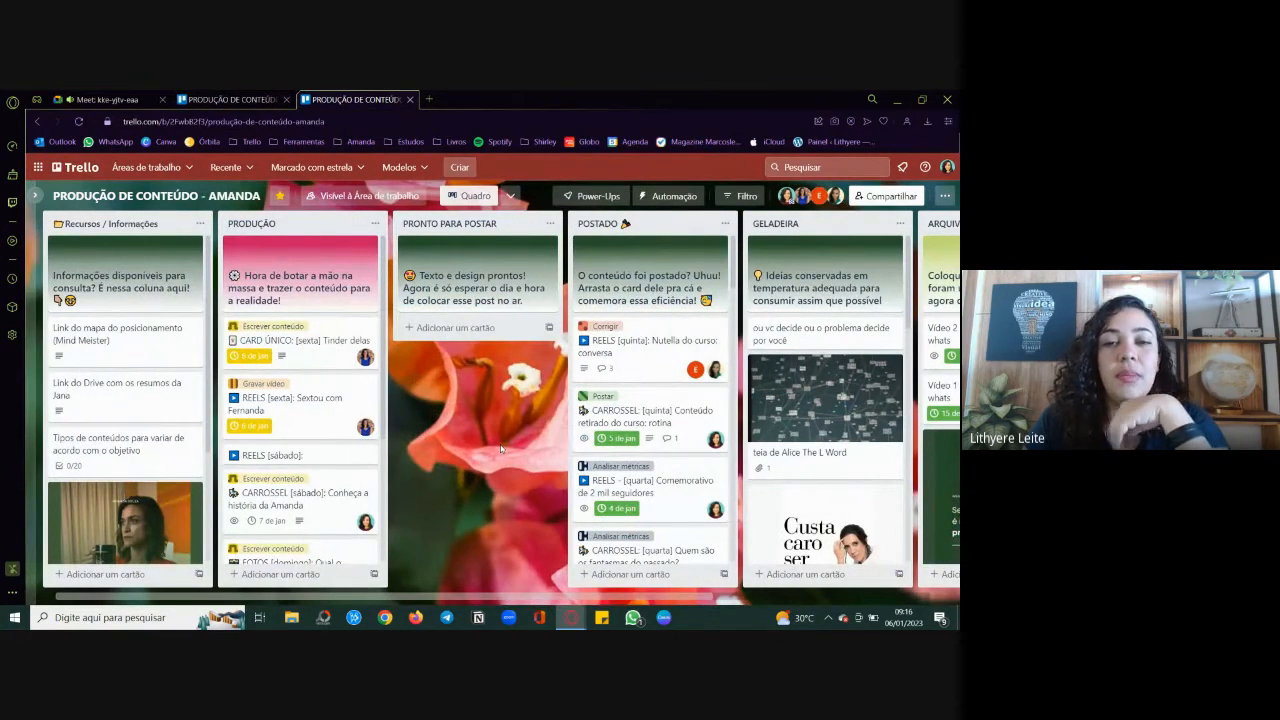
scroll(501, 449, right, 3)
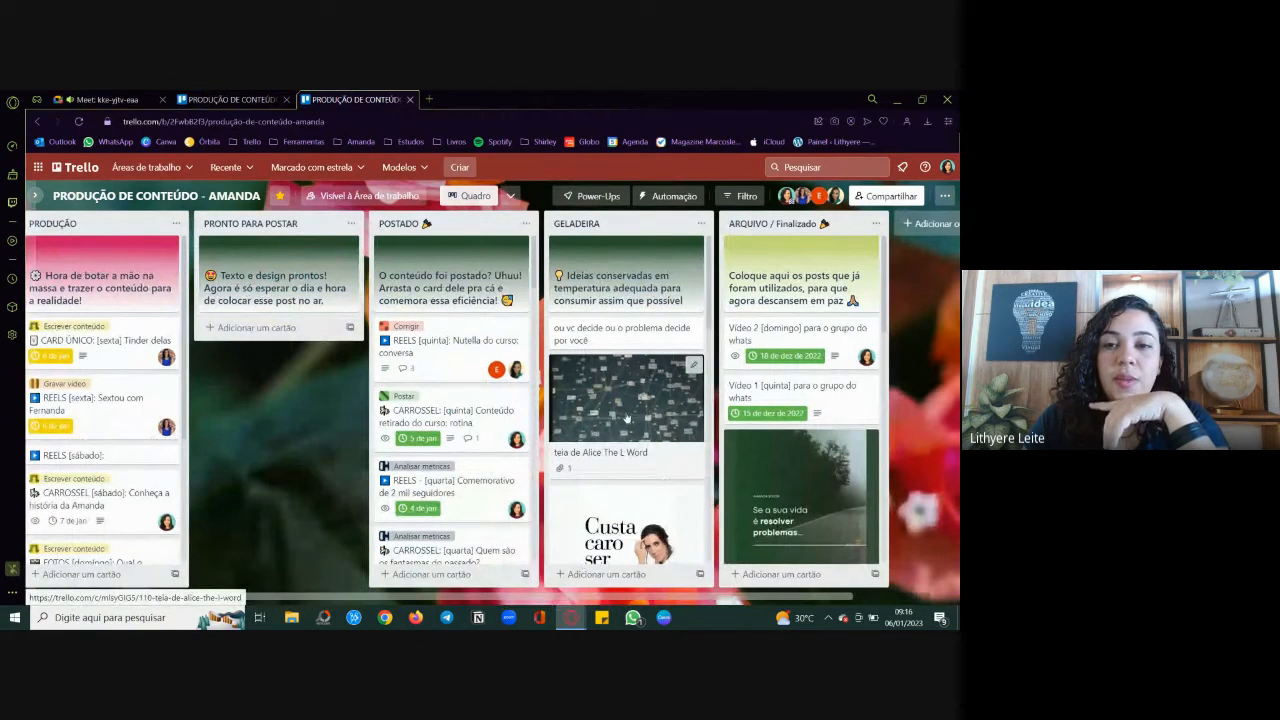
scroll(627, 418, right, 2)
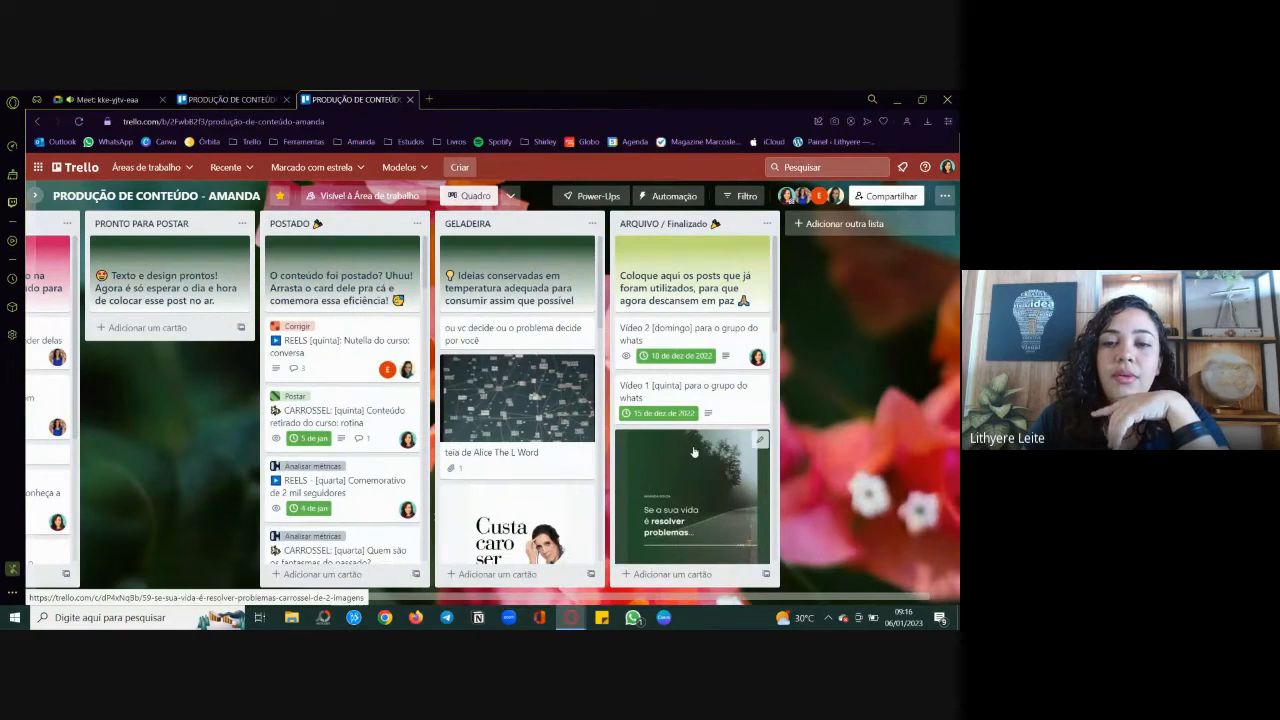
scroll(693, 452, down, 10)
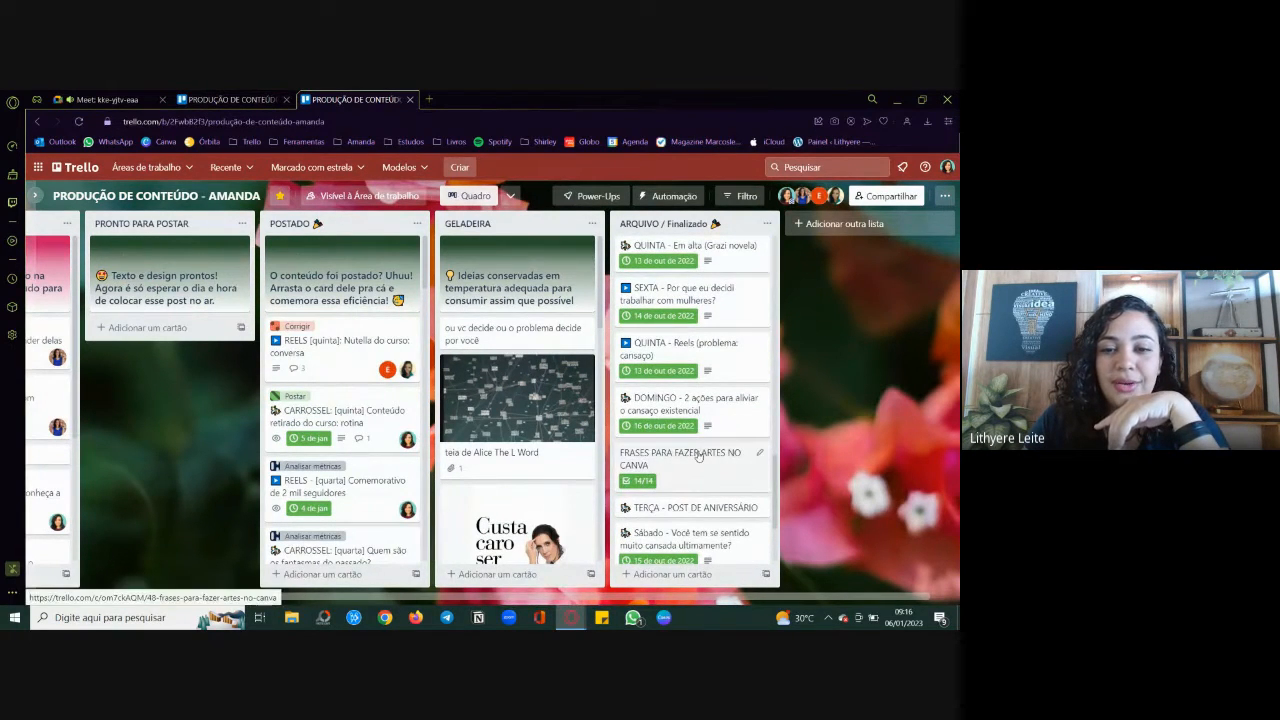
scroll(695, 455, up, 10)
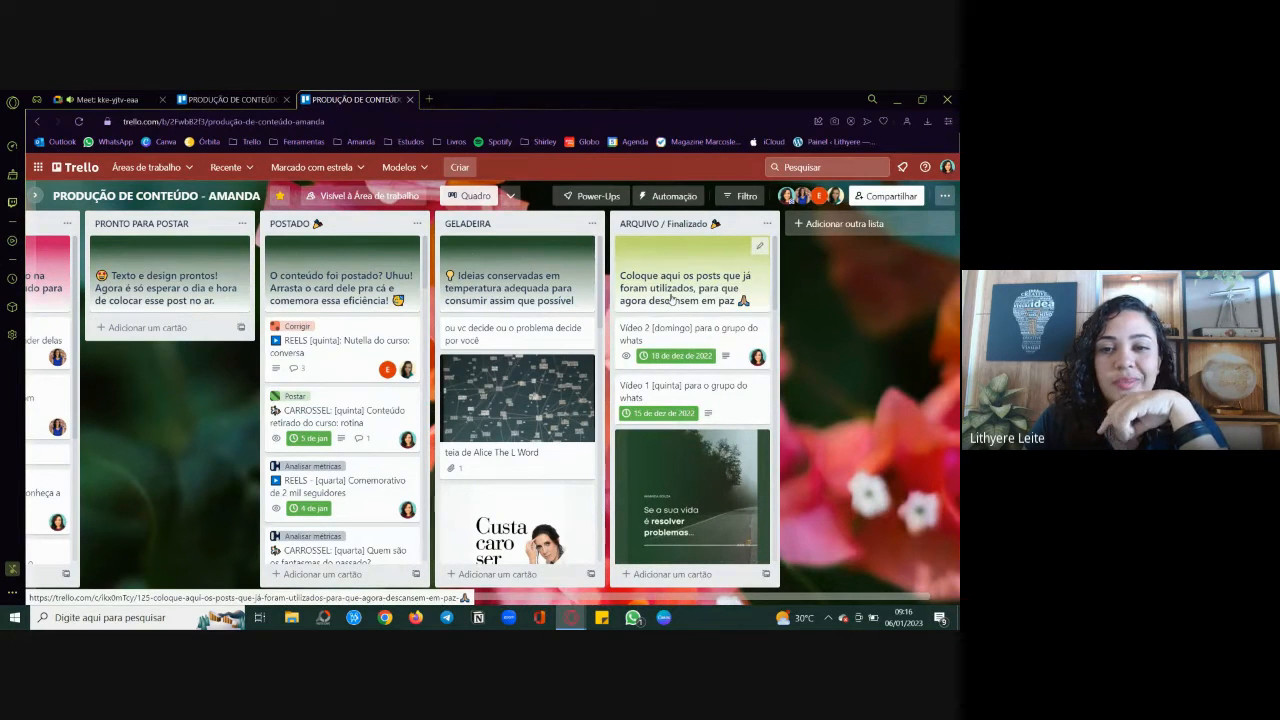
scroll(672, 300, left, 5)
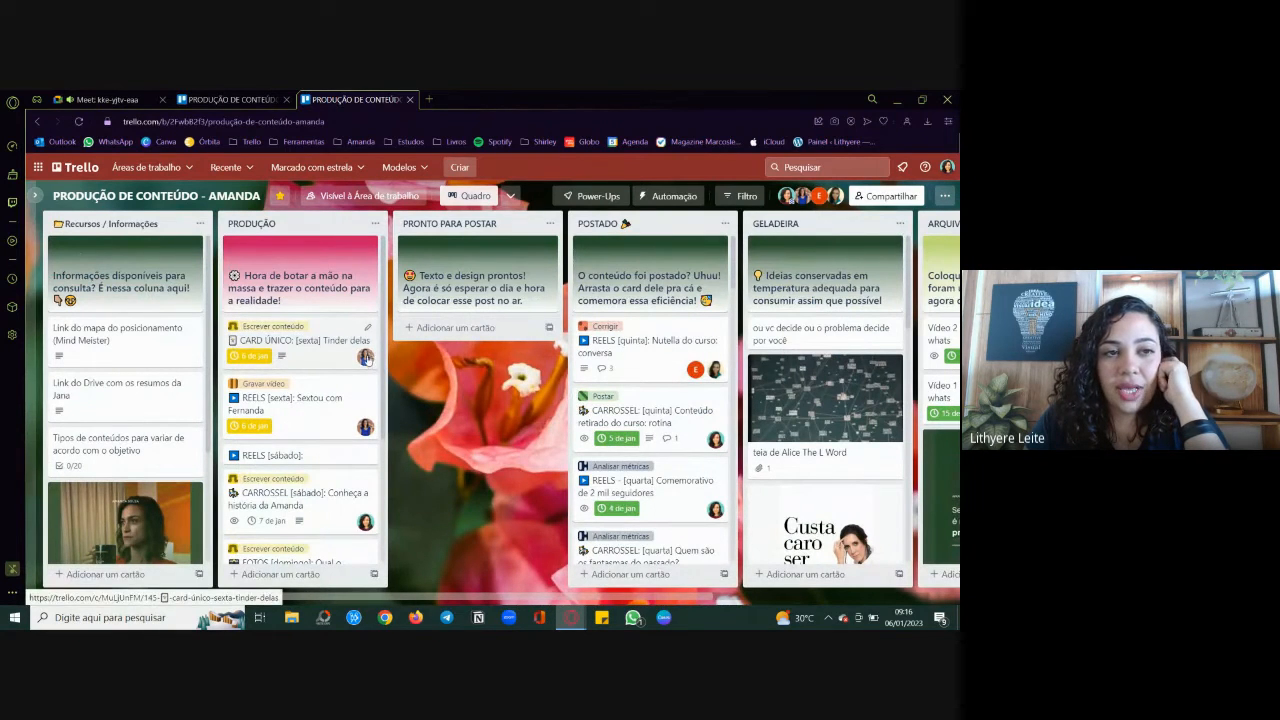
Step: Return to the new PRODUÇÃO DE CONTEÚDO board and share it with the fourth suggested contact as Membro
click(221, 98)
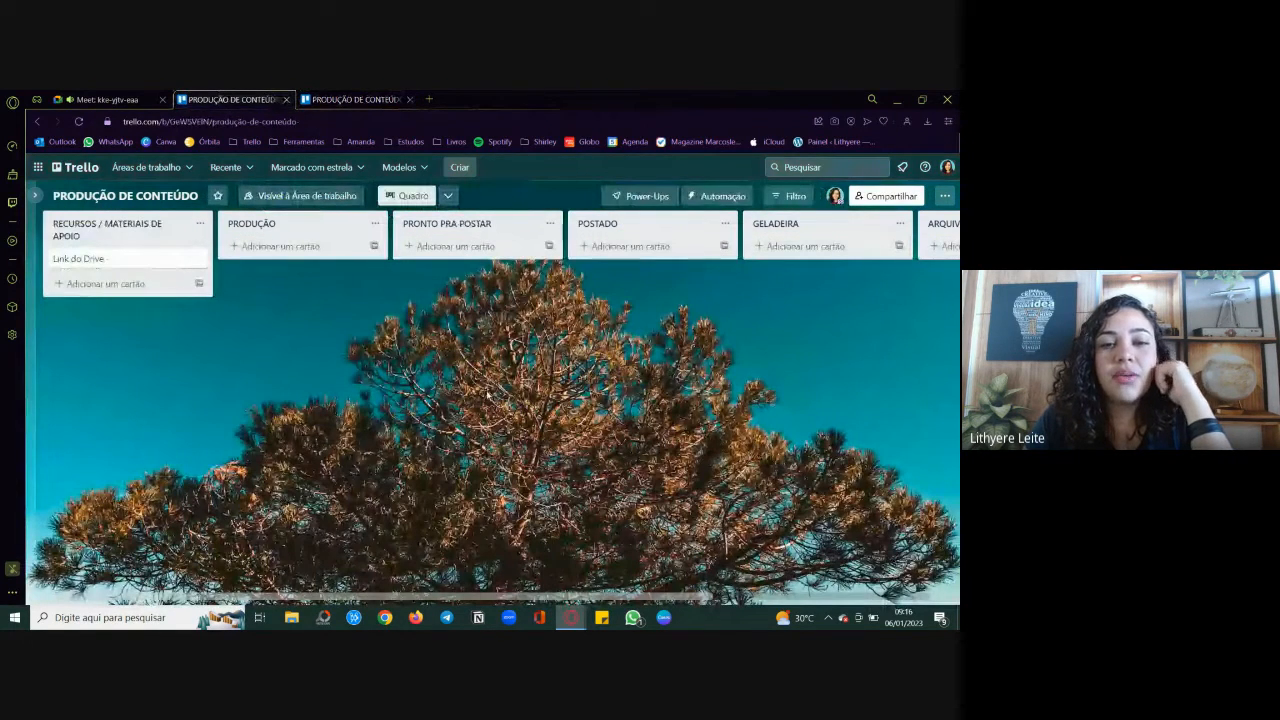
click(881, 198)
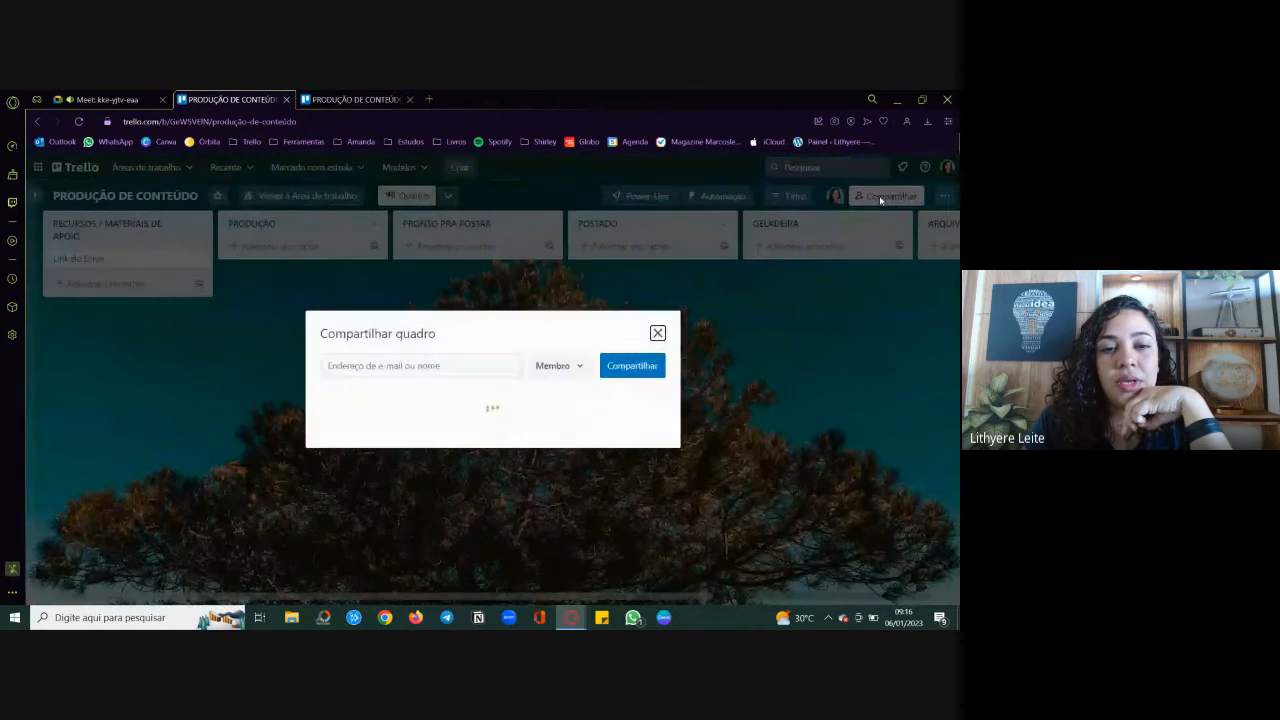
click(411, 357)
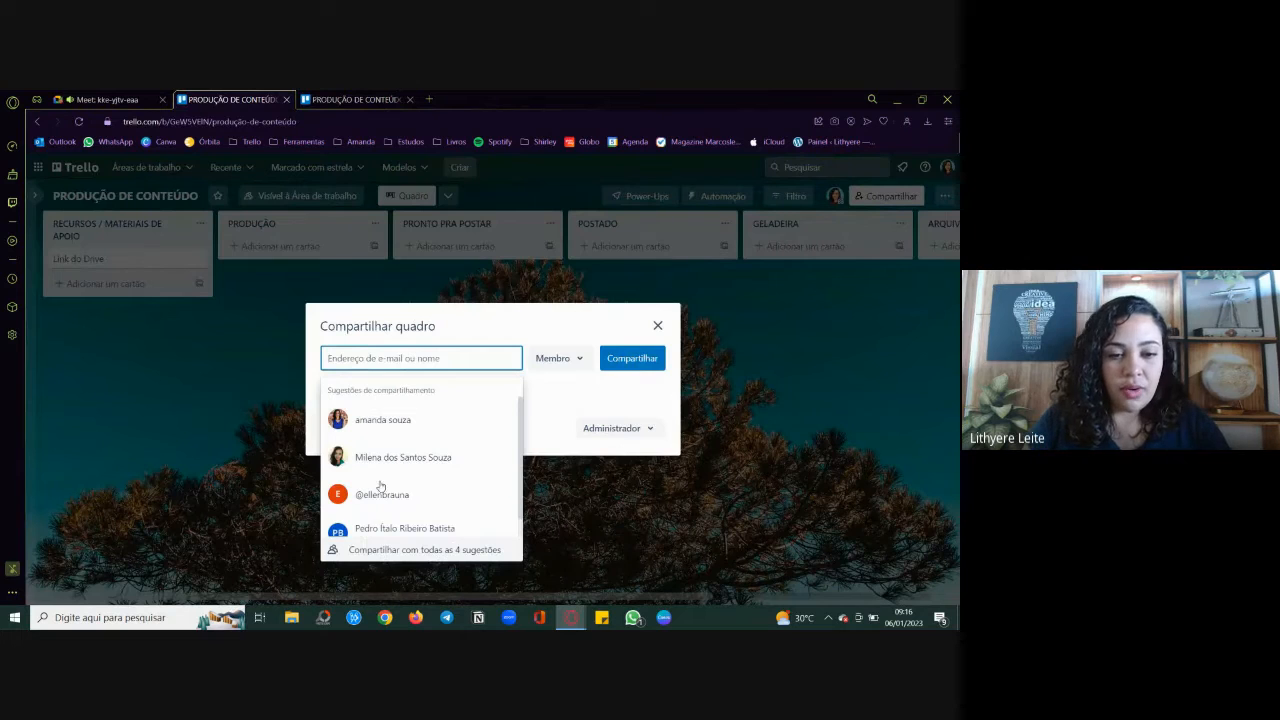
click(391, 529)
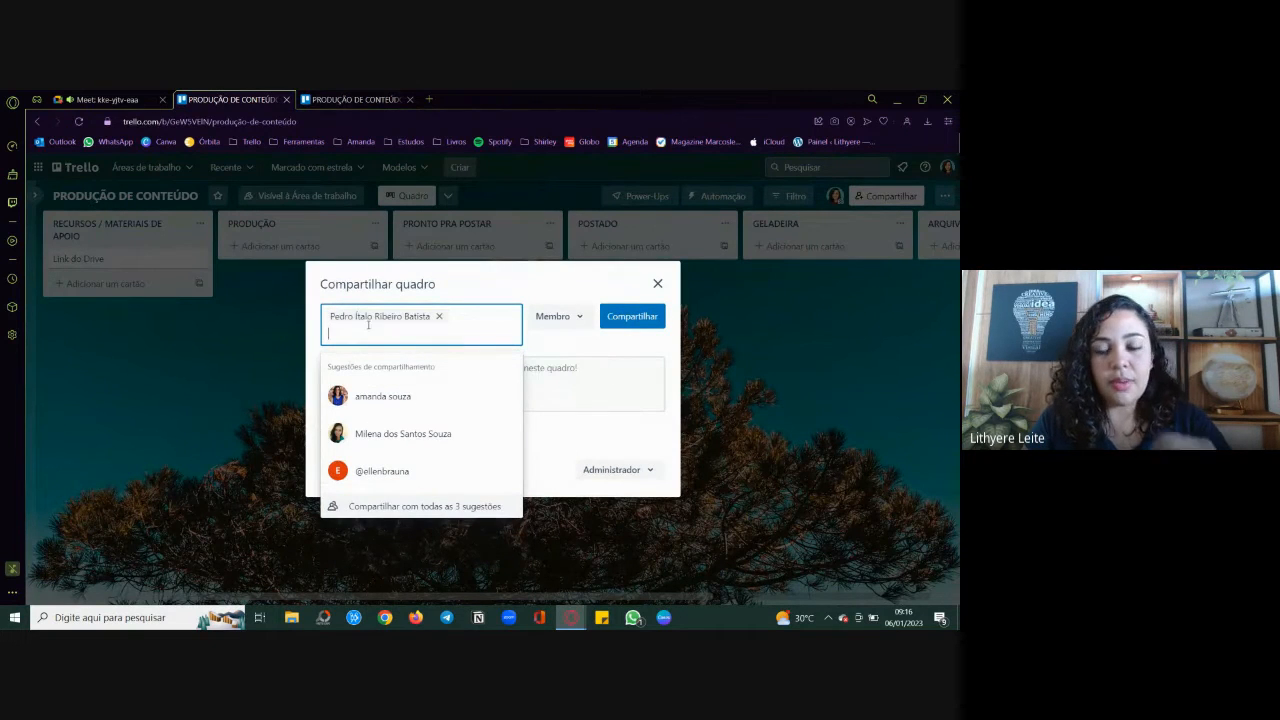
click(632, 316)
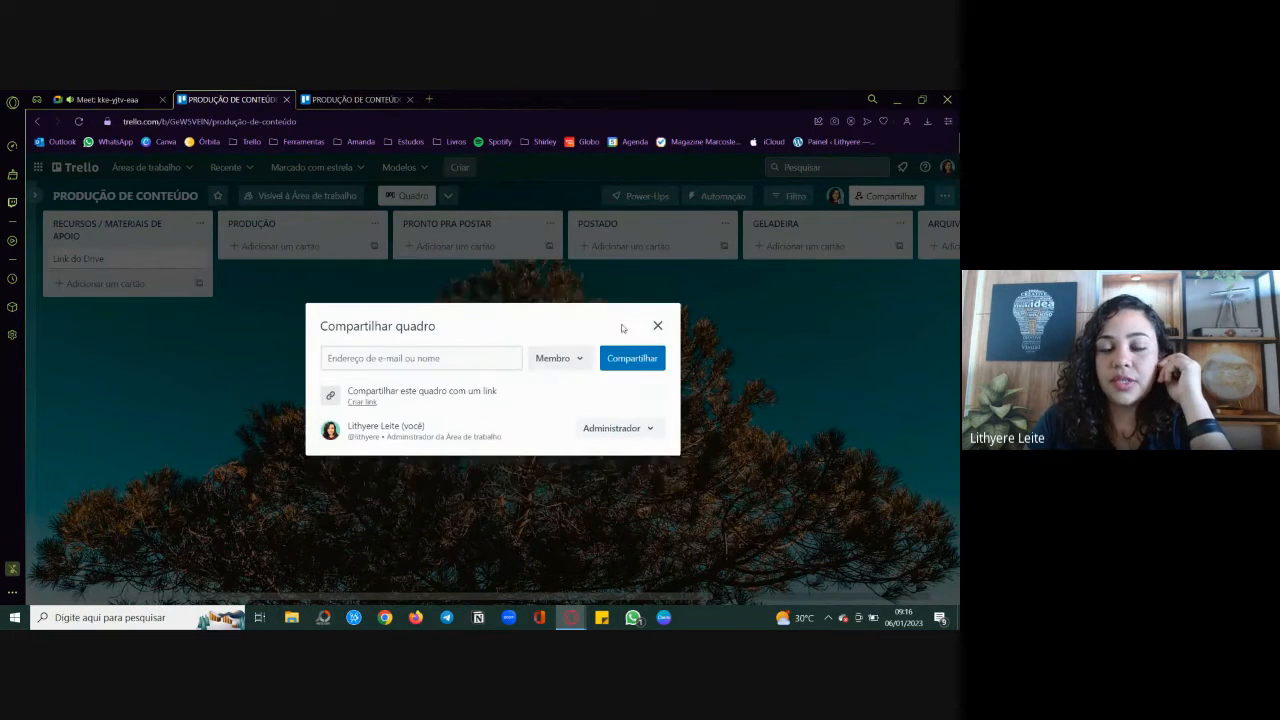
click(452, 340)
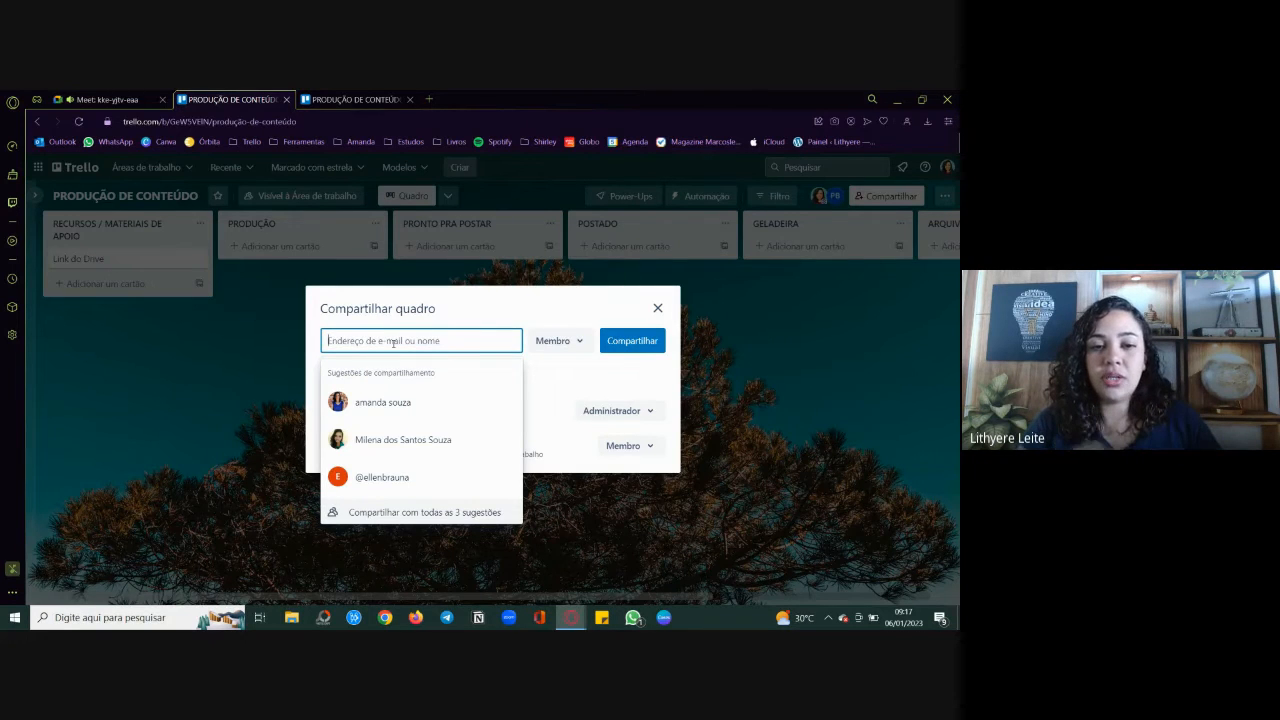
click(658, 307)
click(658, 307)
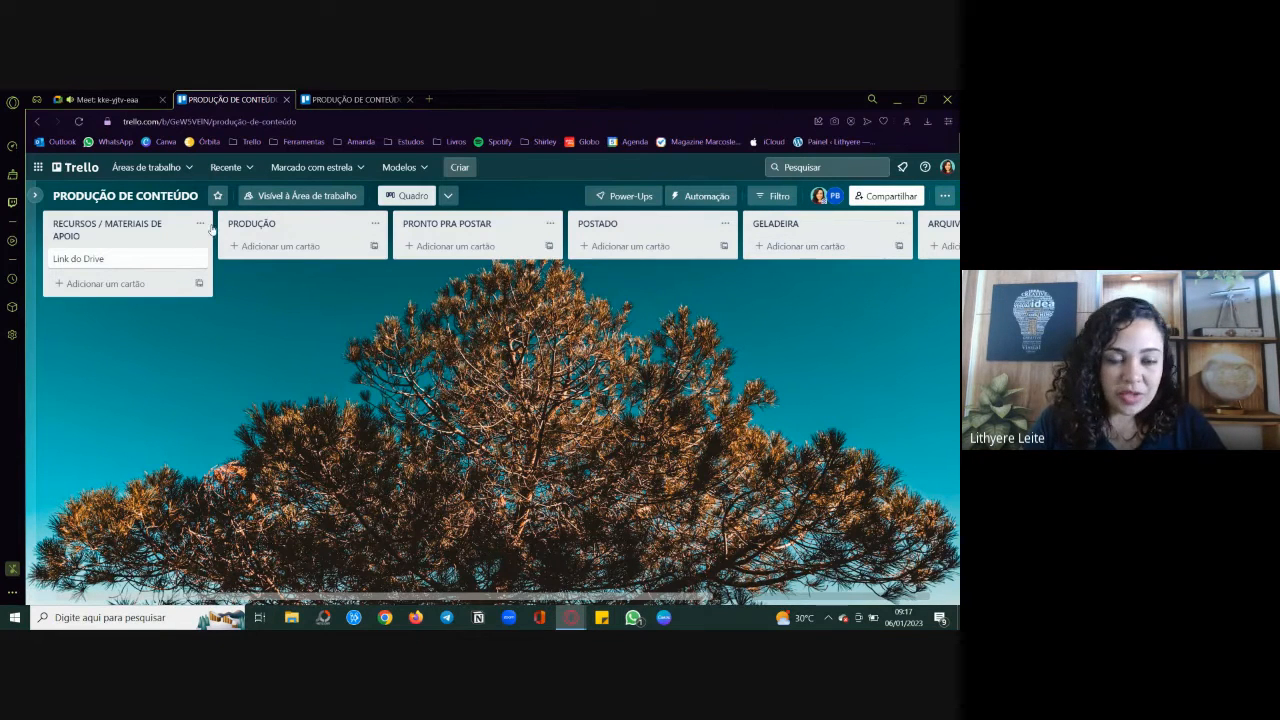
Step: Add a card titled "CARROSSEL [segunda] - Importância de ter um conteúdo persuasivo" to the PRODUÇÃO list
click(266, 250)
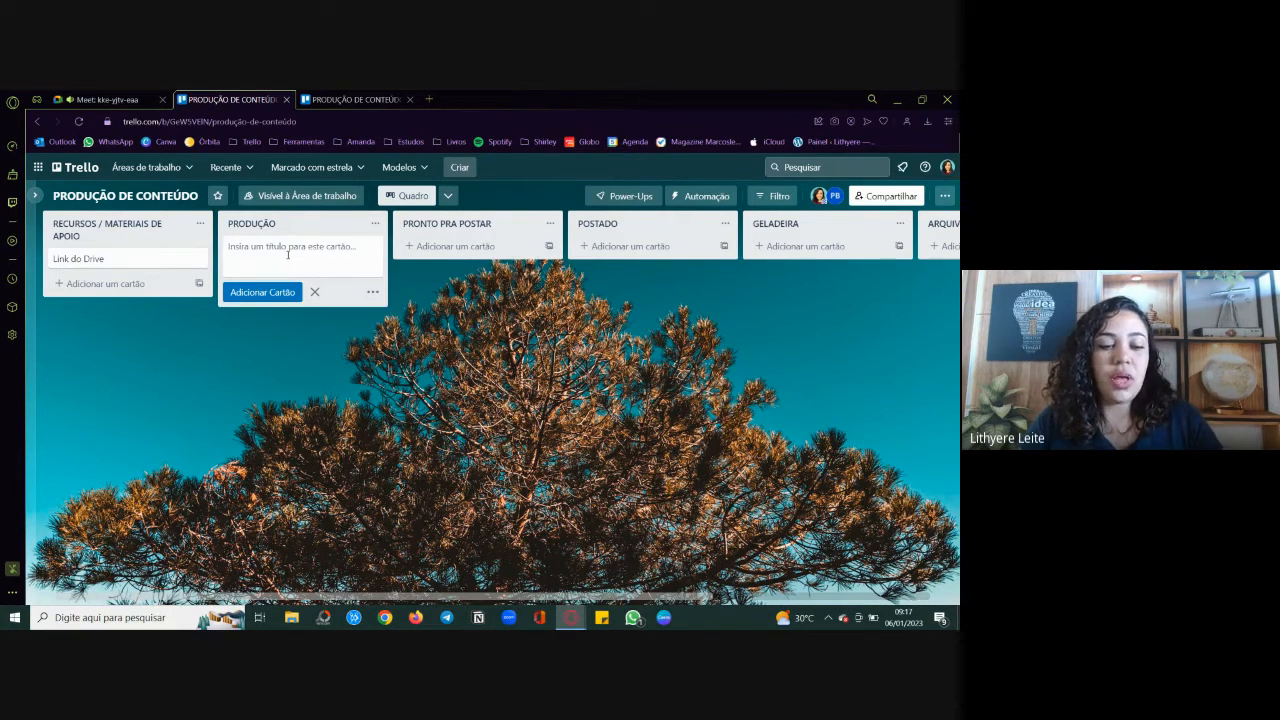
text(CARROSSEL 1)
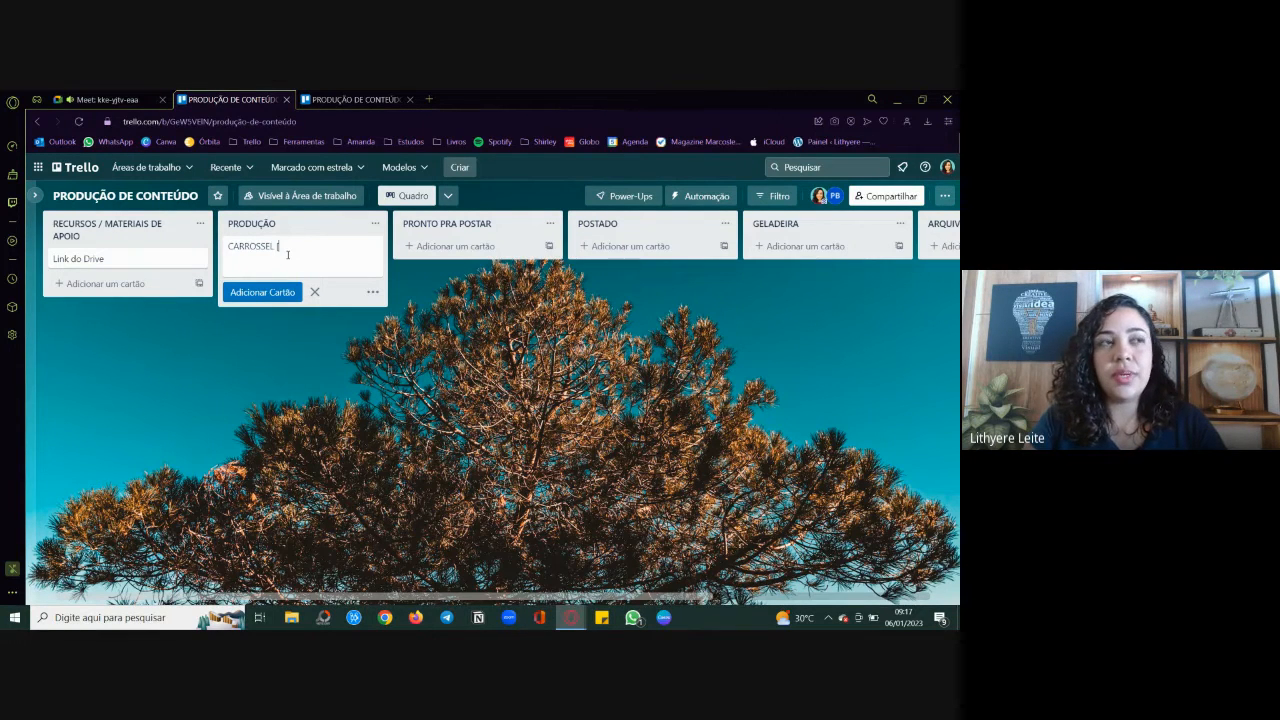
text(gunda] - Impo)
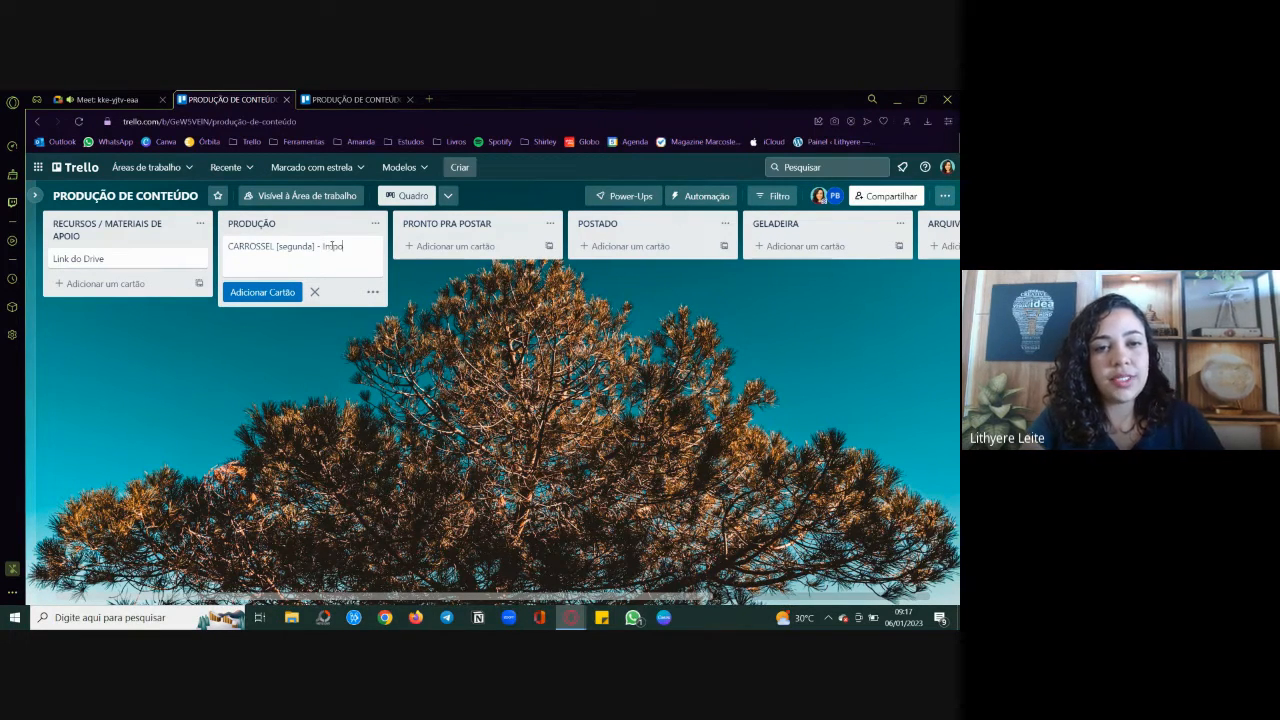
text(rt)
text(ância da dr)
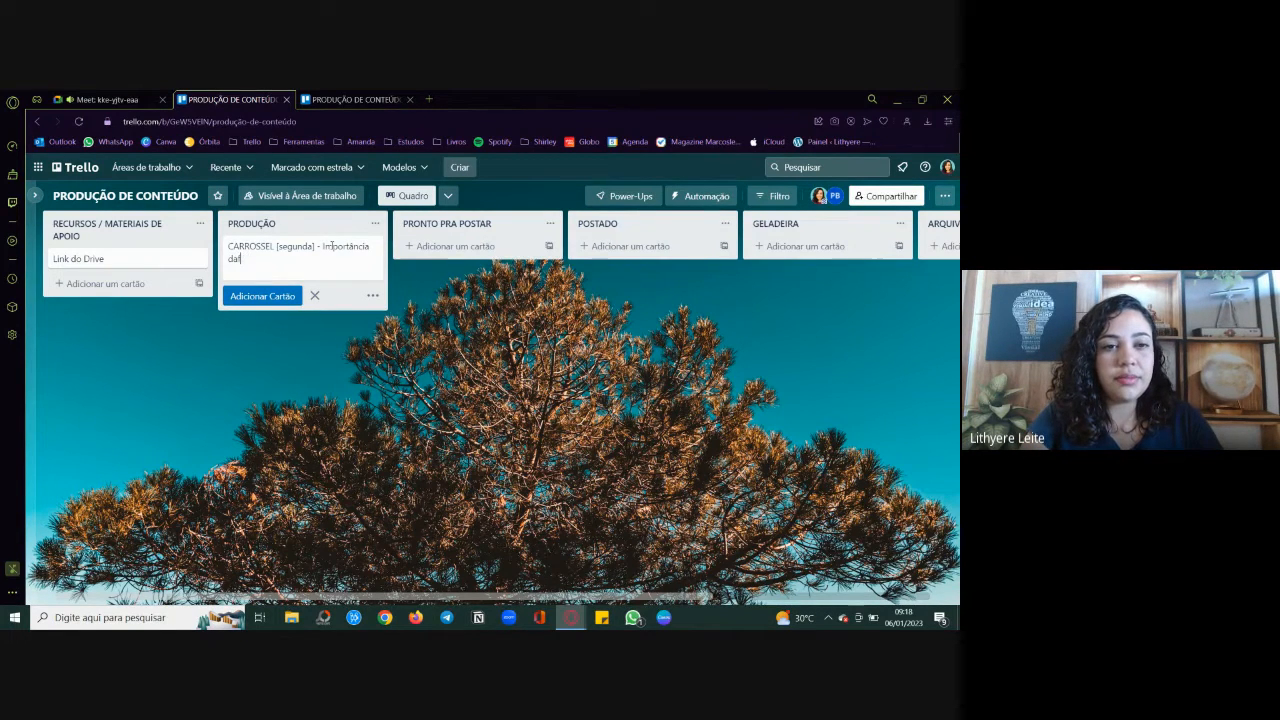
text(r)
key(BackSpace)
key(BackSpace)
text(de p)
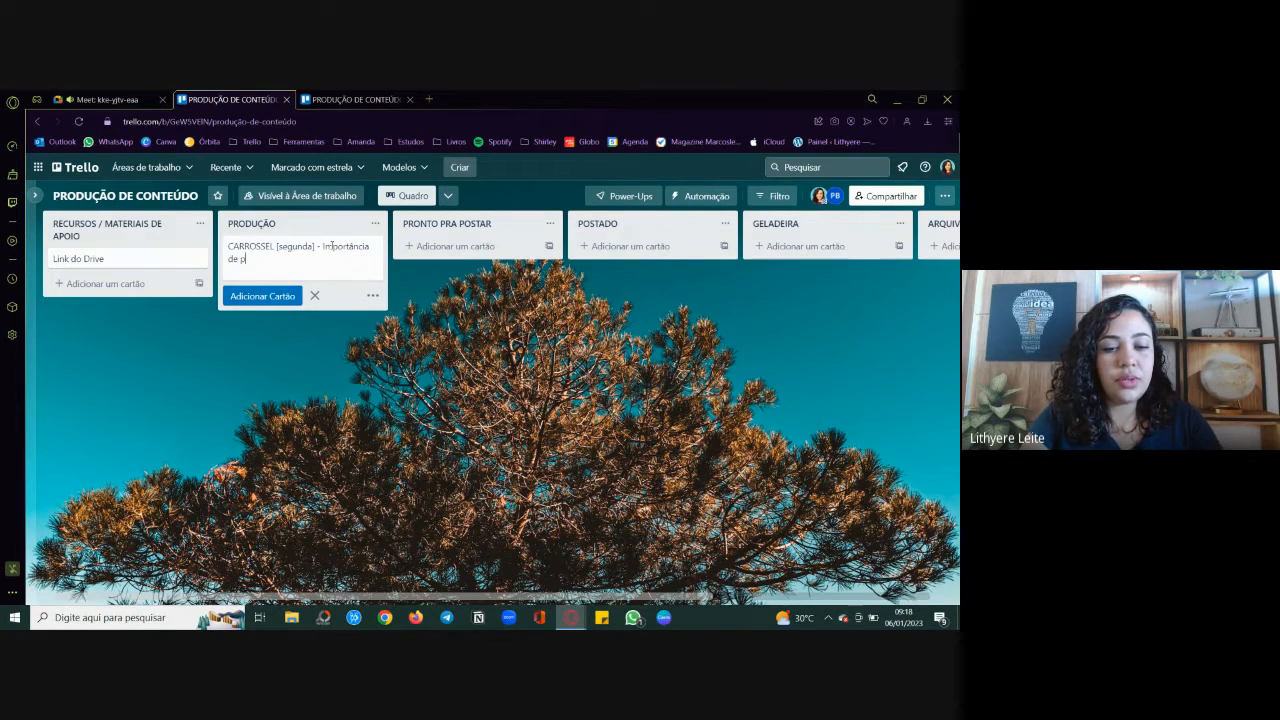
key(BackSpace)
text(ter um con)
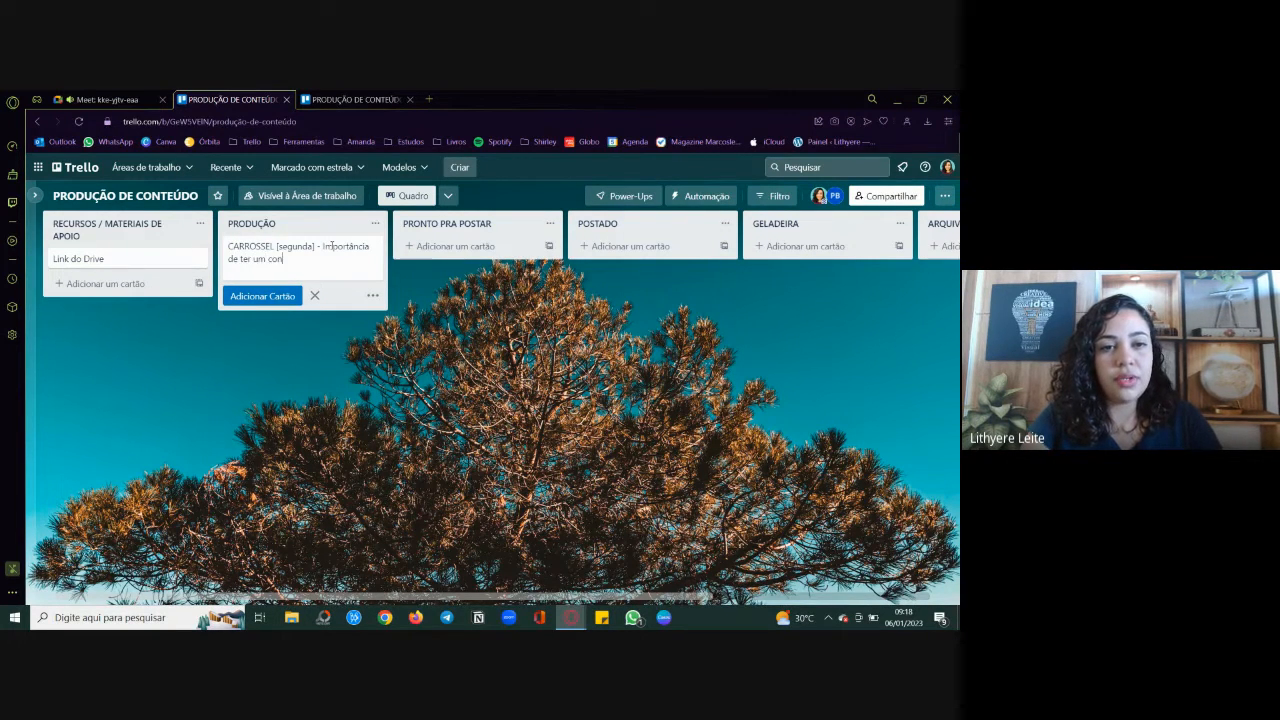
text(teúdo p)
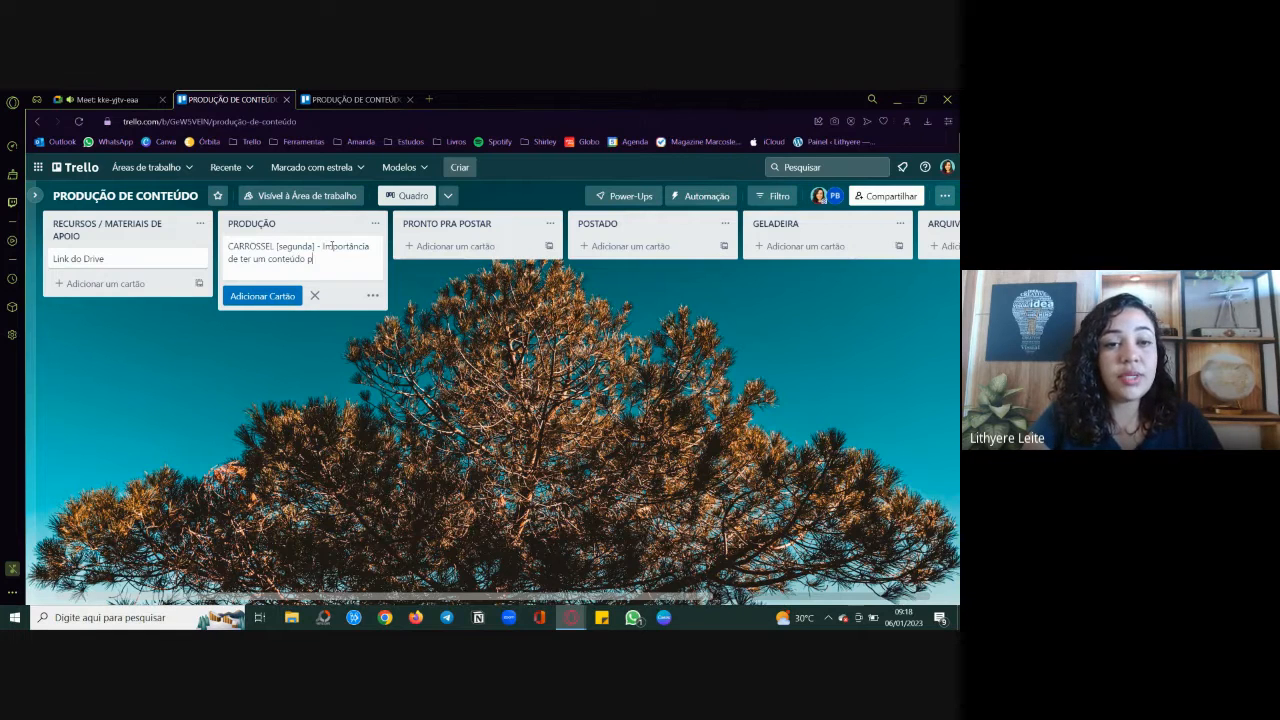
text(ersuasivo)
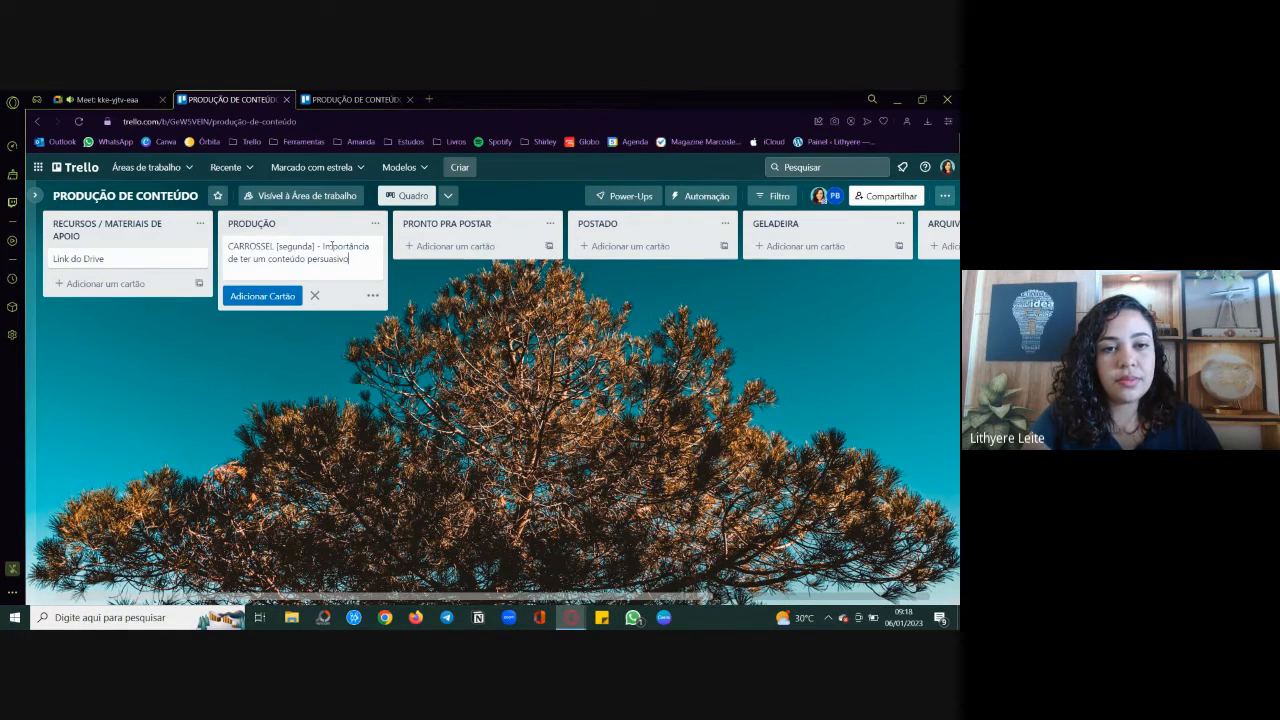
key(Return)
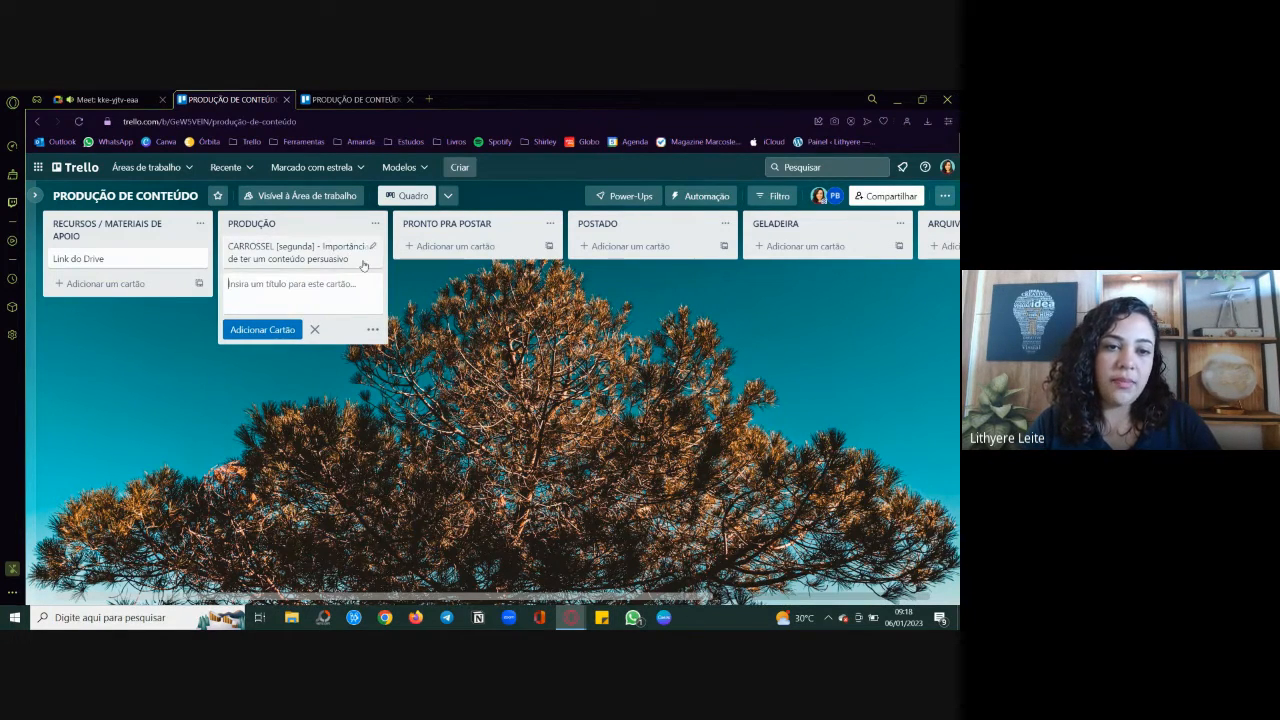
Step: Open the new carousel card's labels and title the green label "Postar"
click(306, 258)
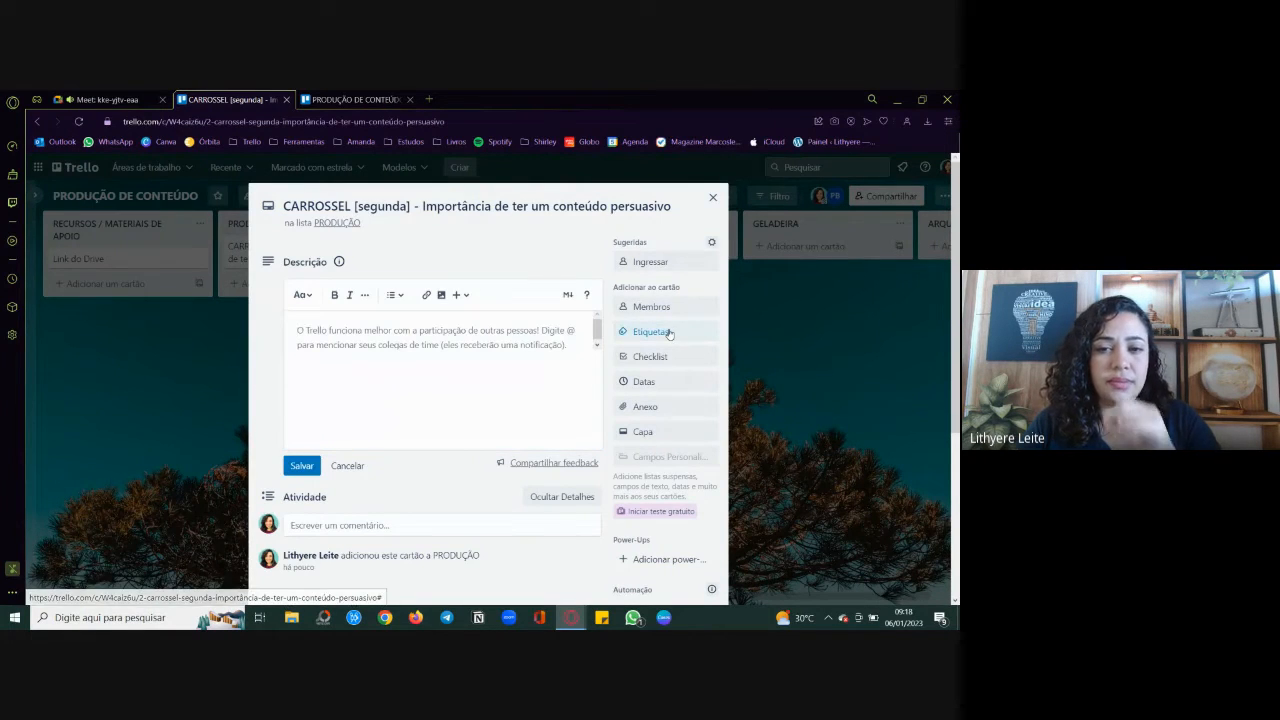
click(670, 333)
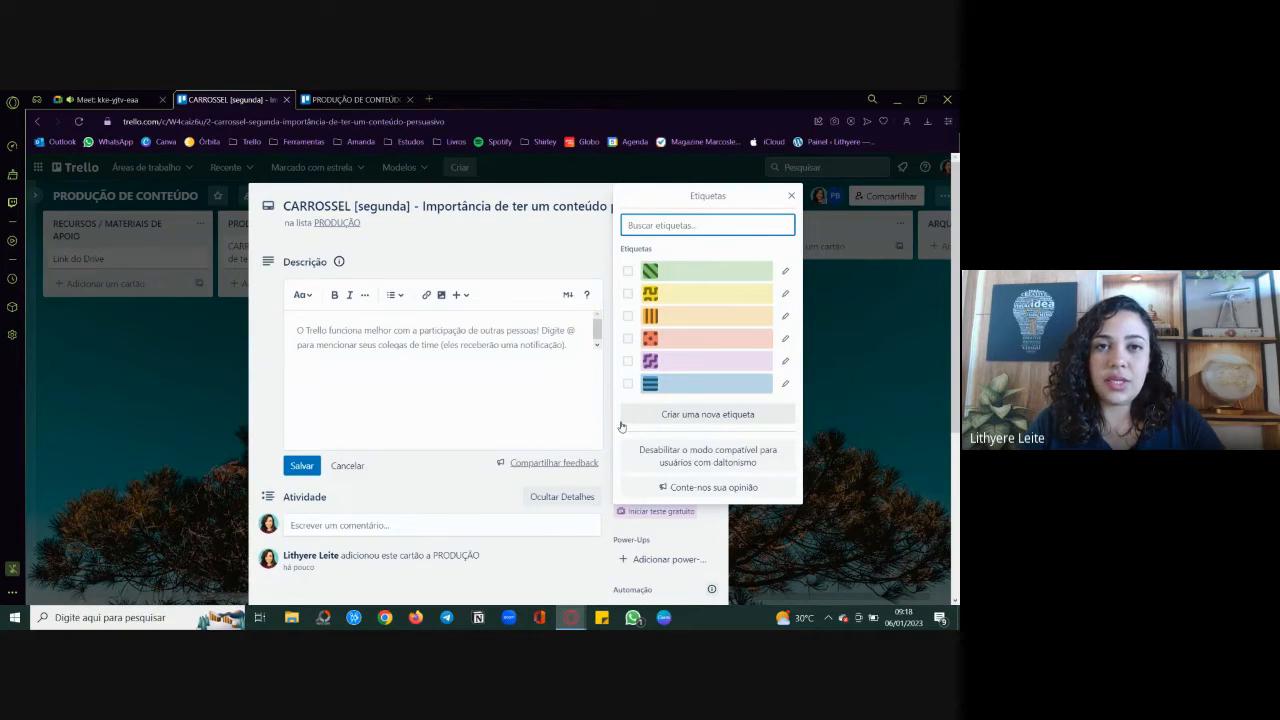
click(786, 272)
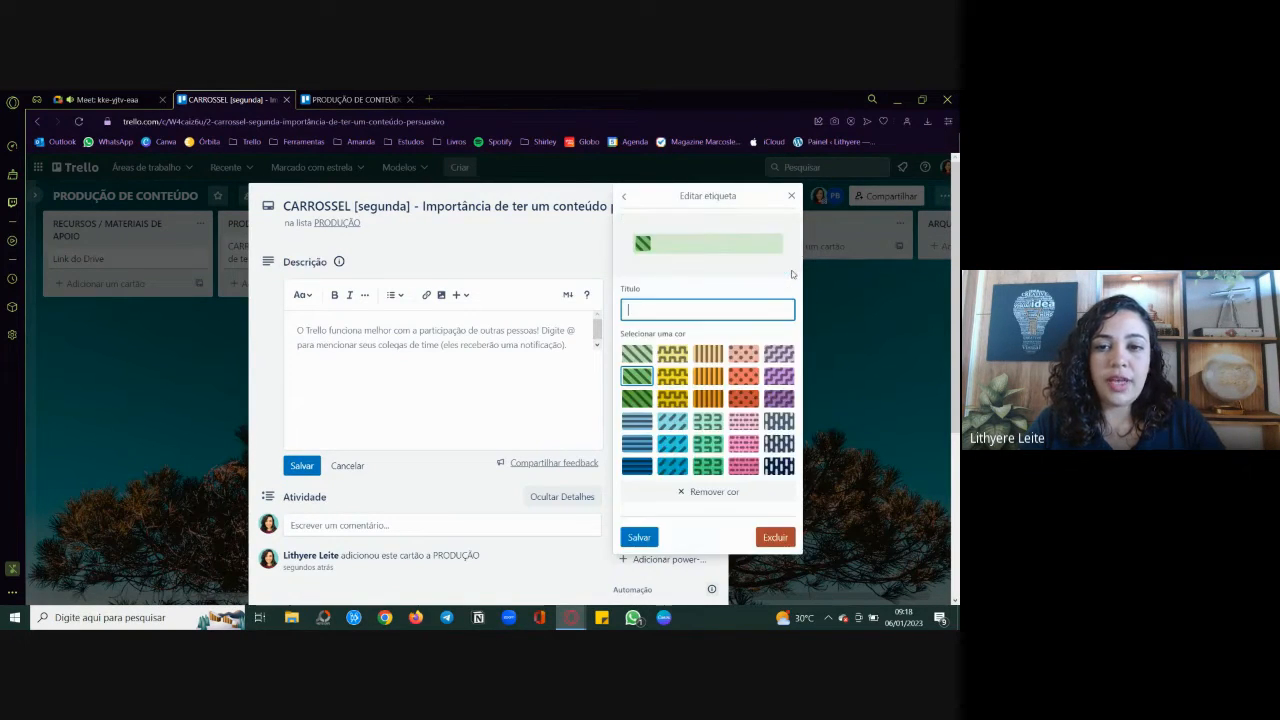
text(Postar)
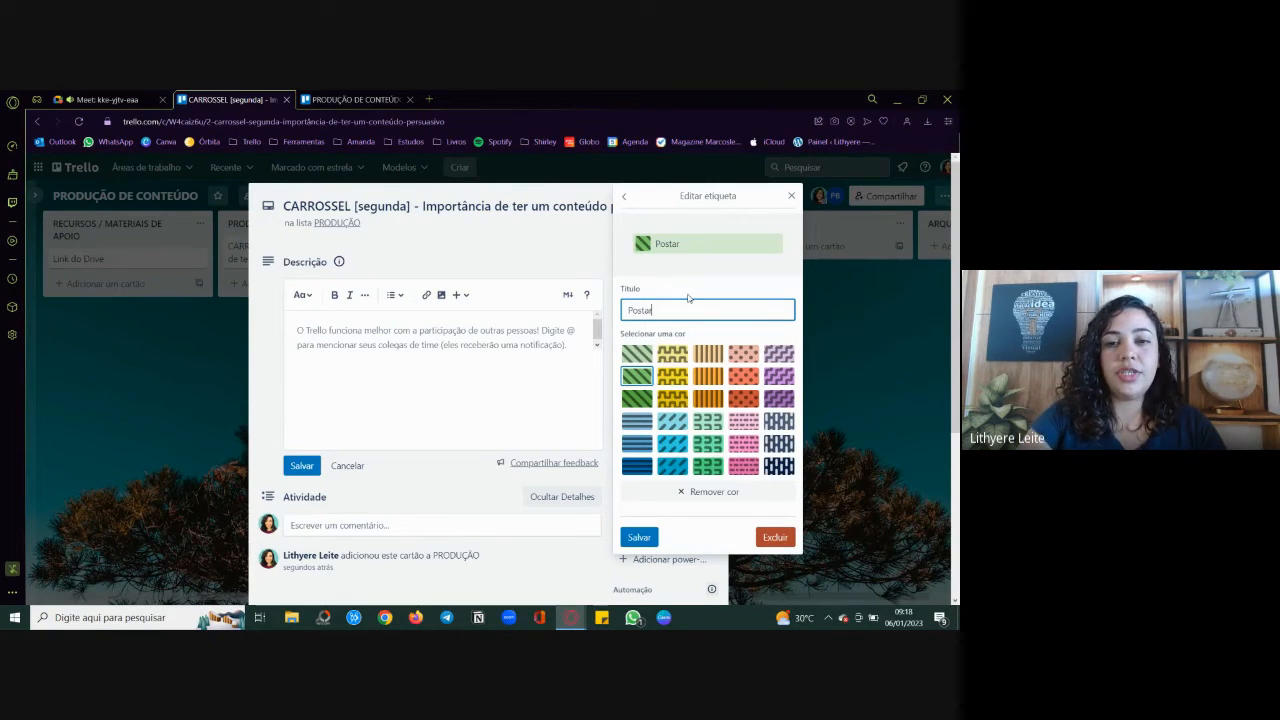
click(639, 537)
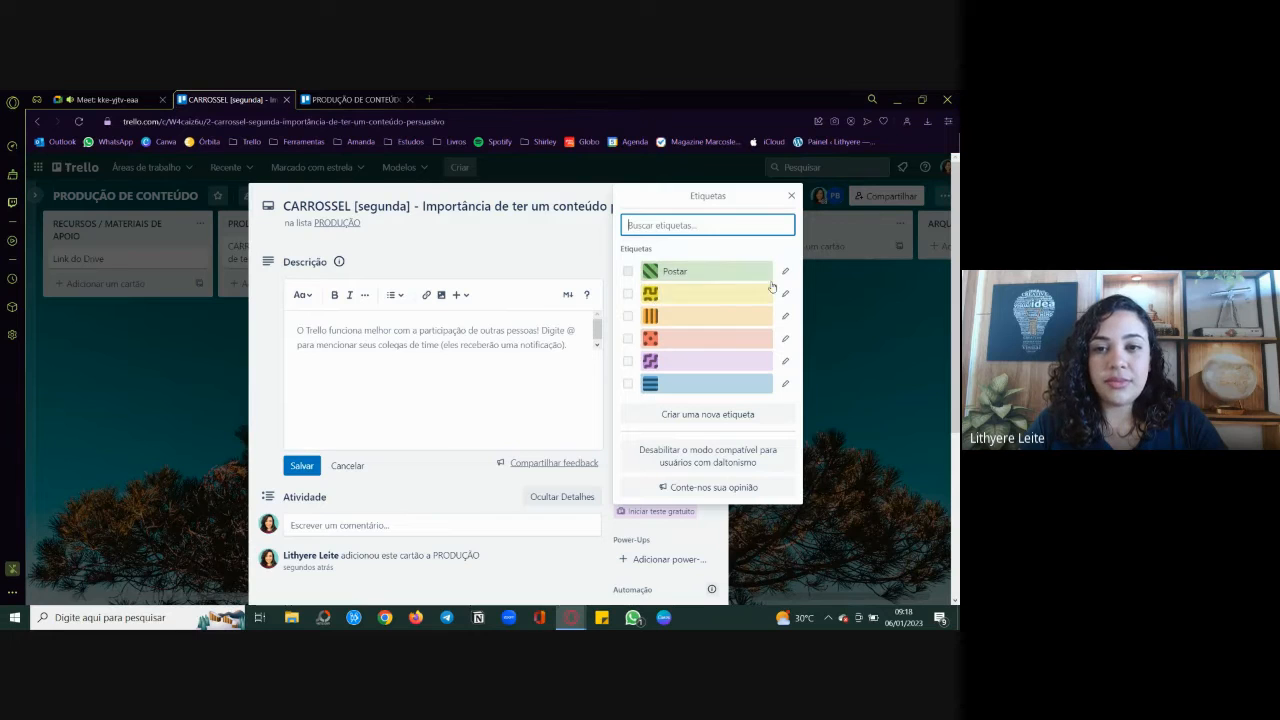
Step: Title the yellow label "Escrever conteúdo" and save it
click(785, 295)
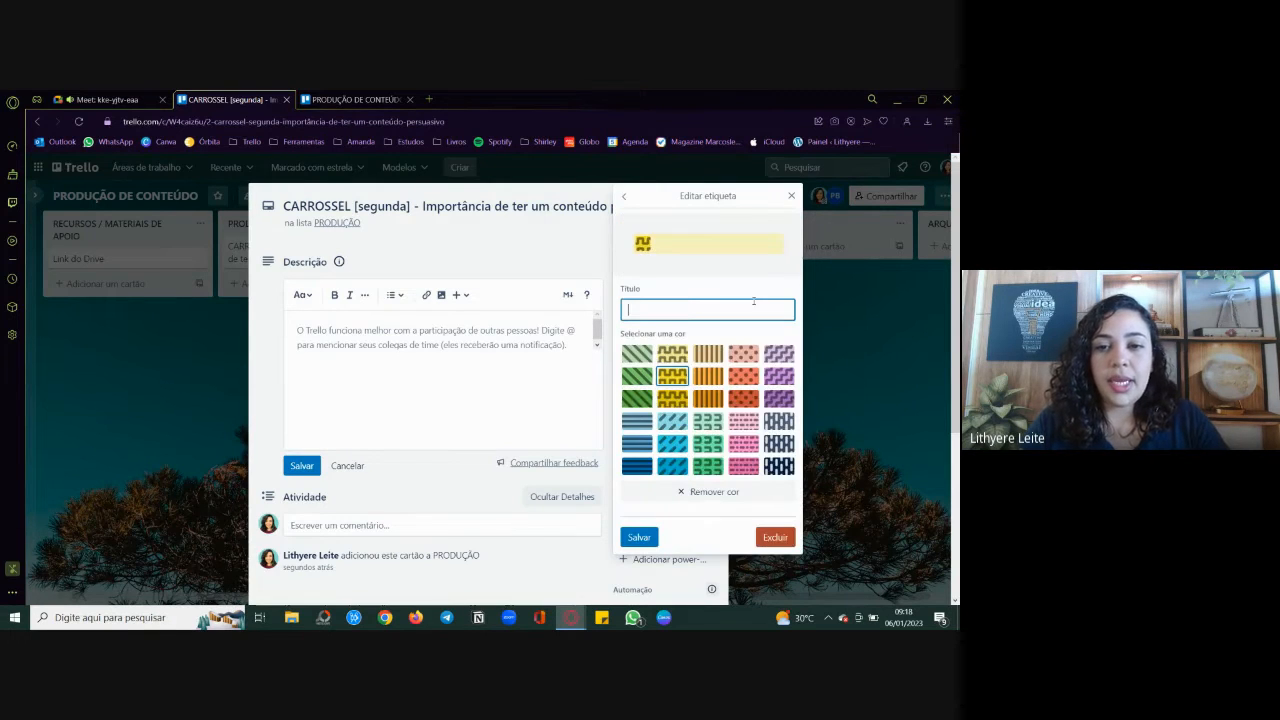
text(Escrev)
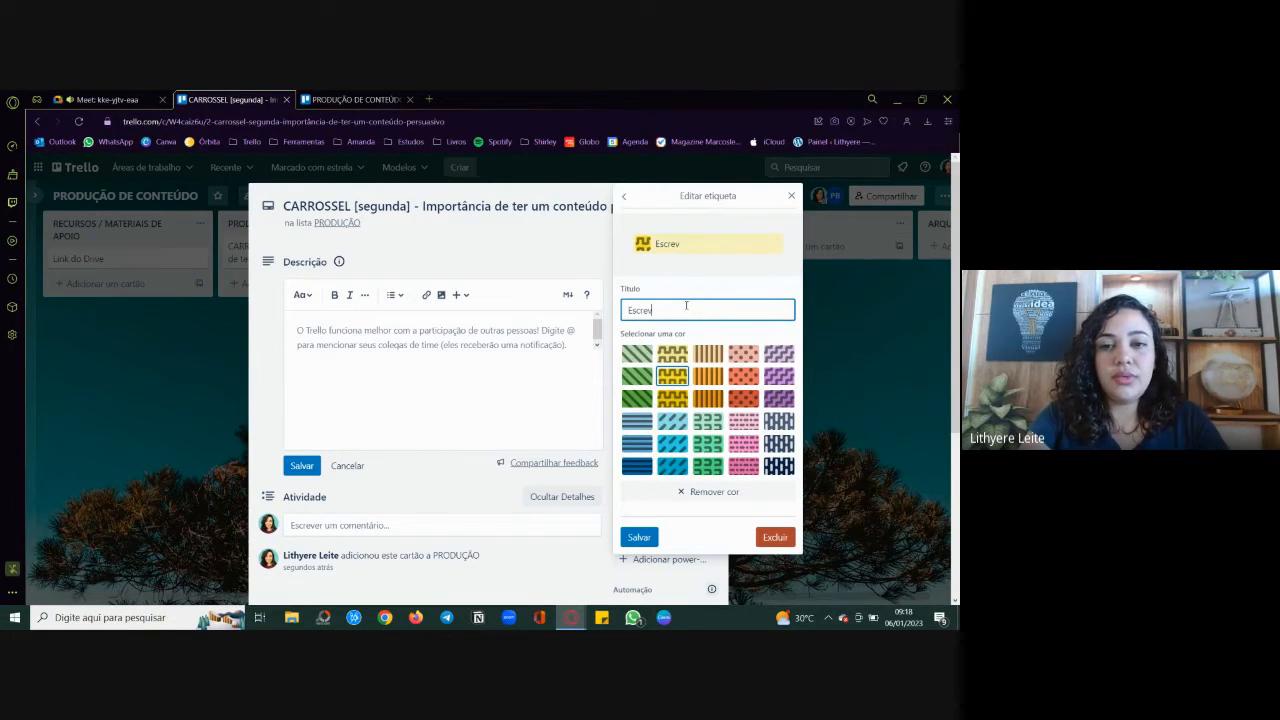
text(er conteú)
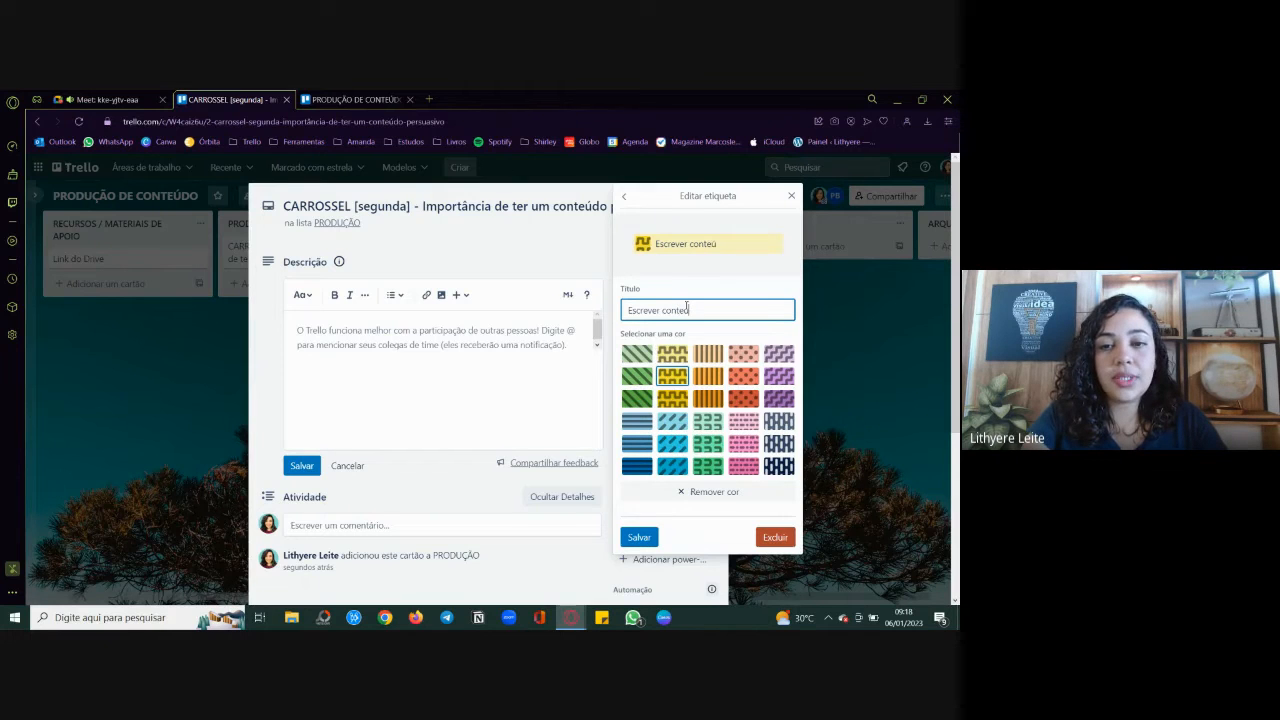
text(do)
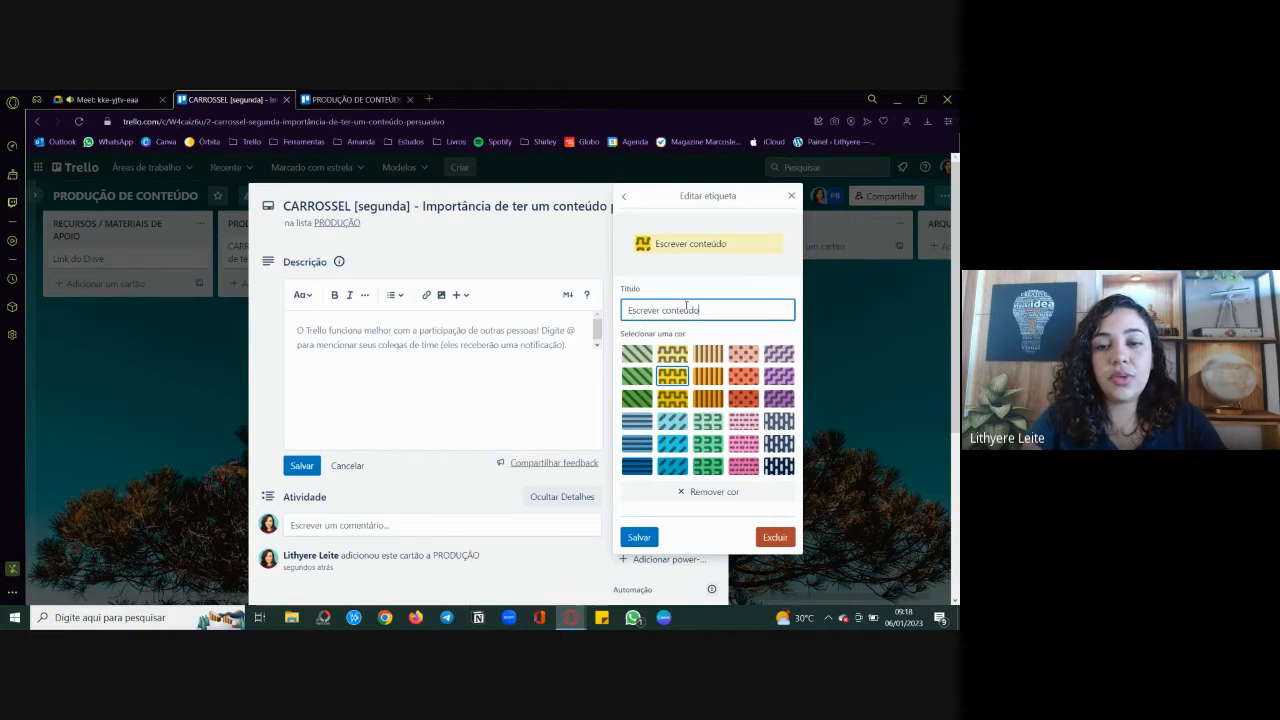
click(654, 540)
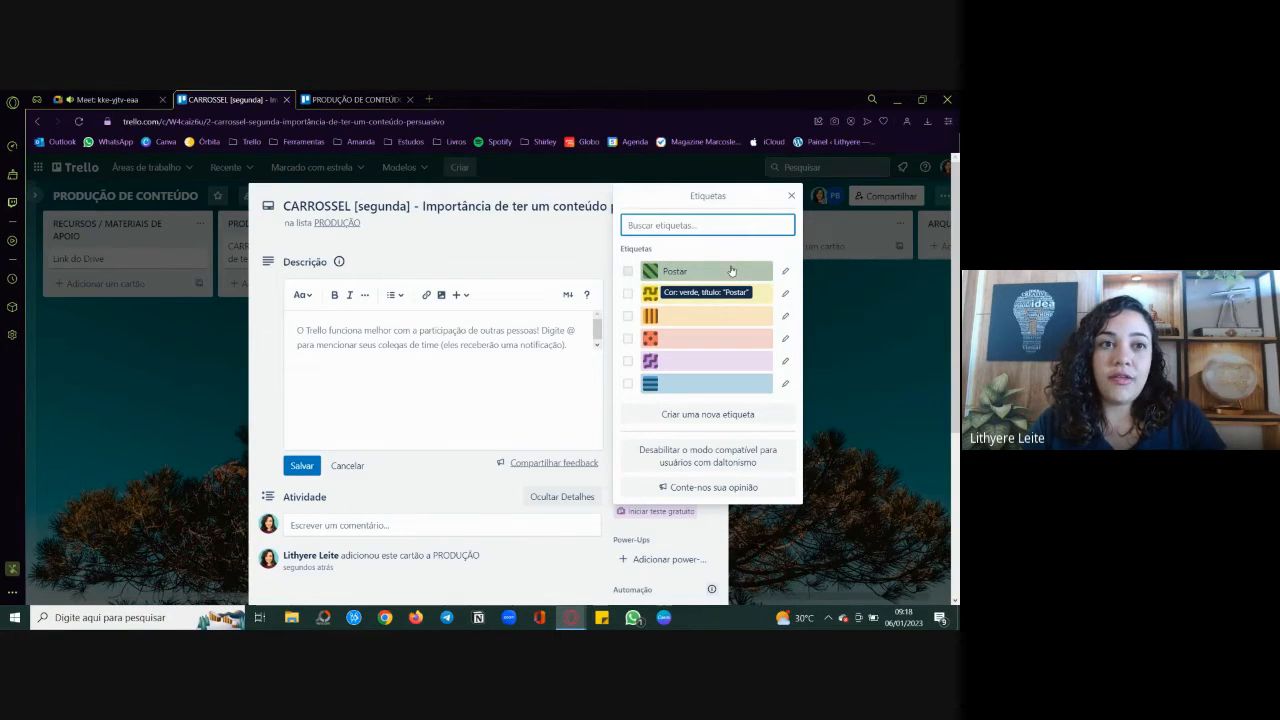
Step: Title the orange label "Gravar vídeo" and save it
click(786, 318)
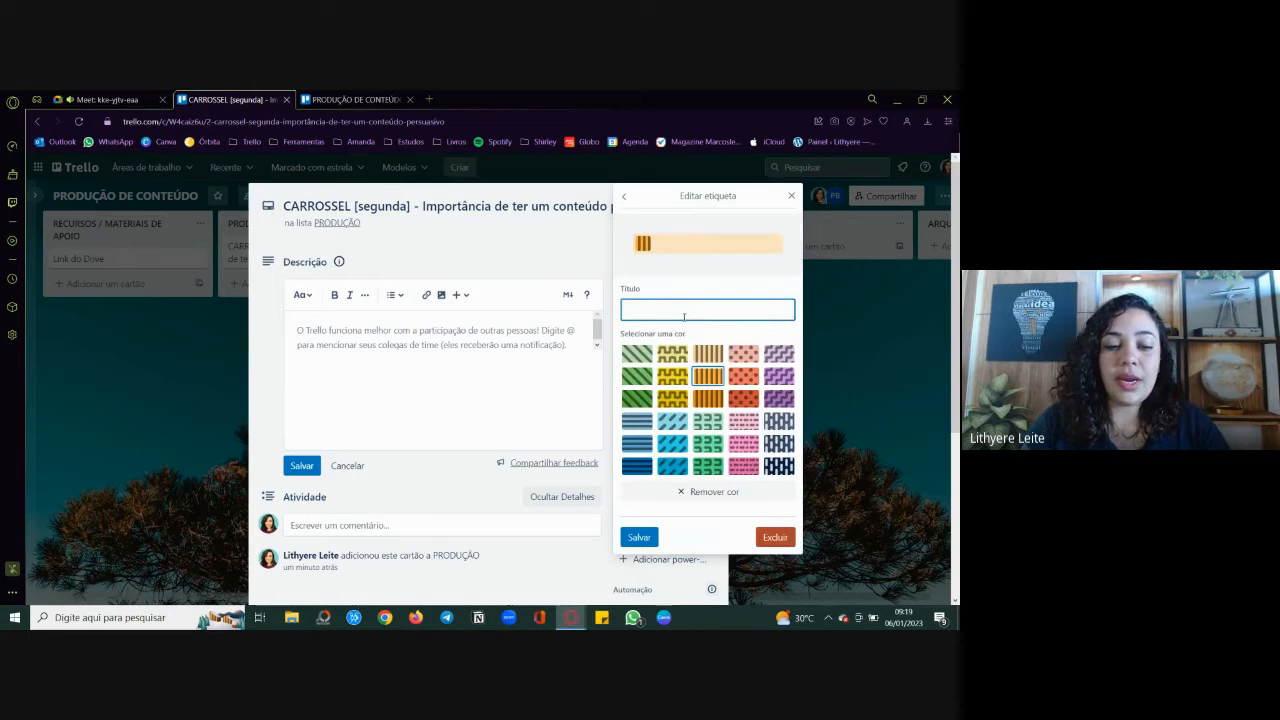
text(Grava)
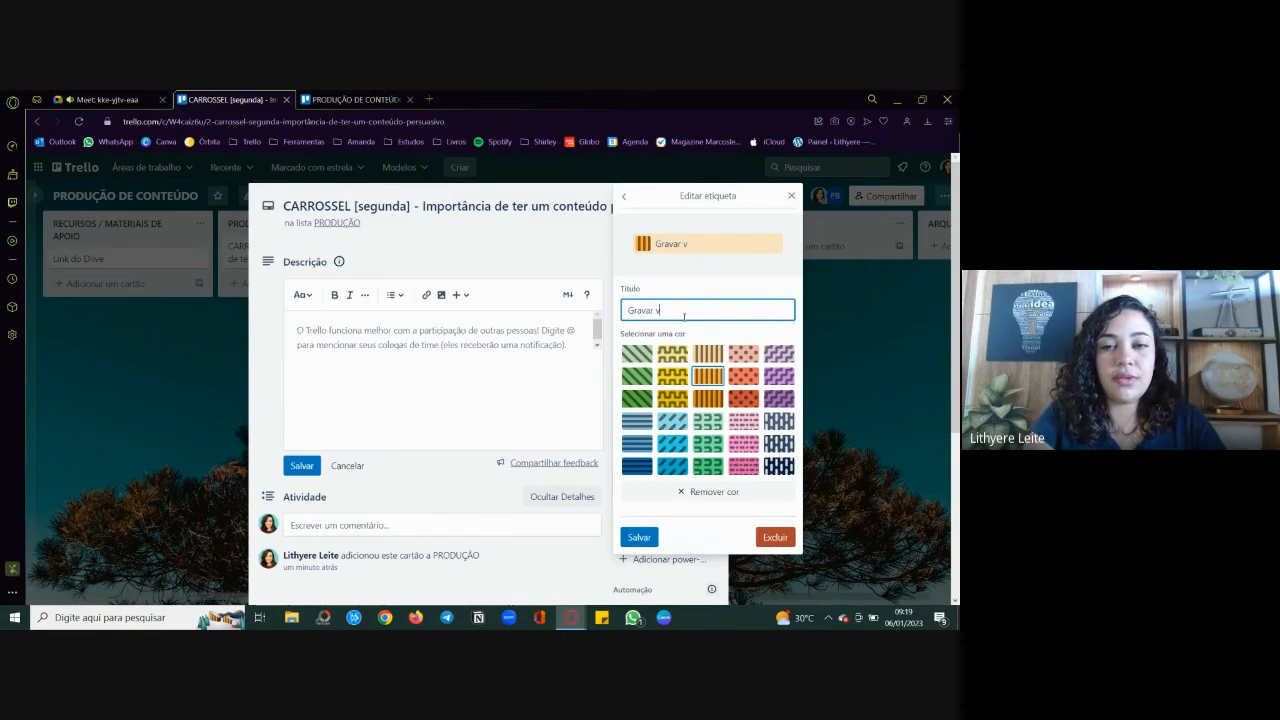
text(r vídeo)
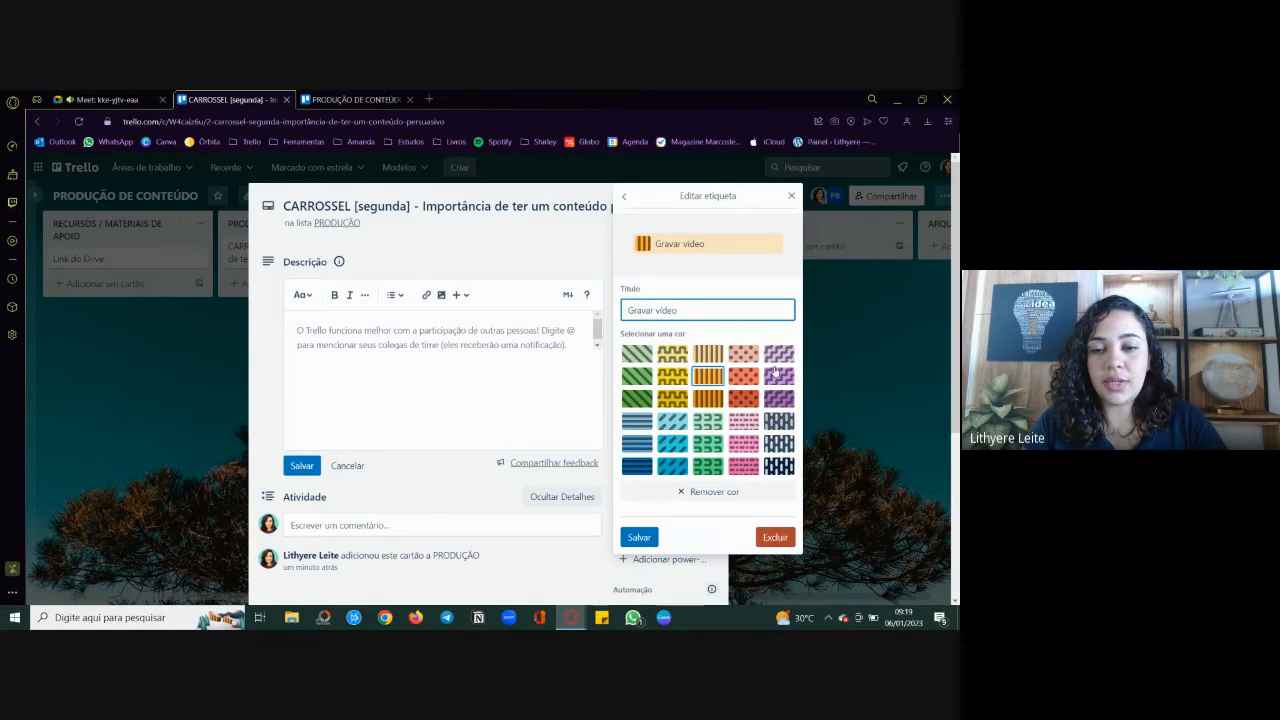
click(640, 538)
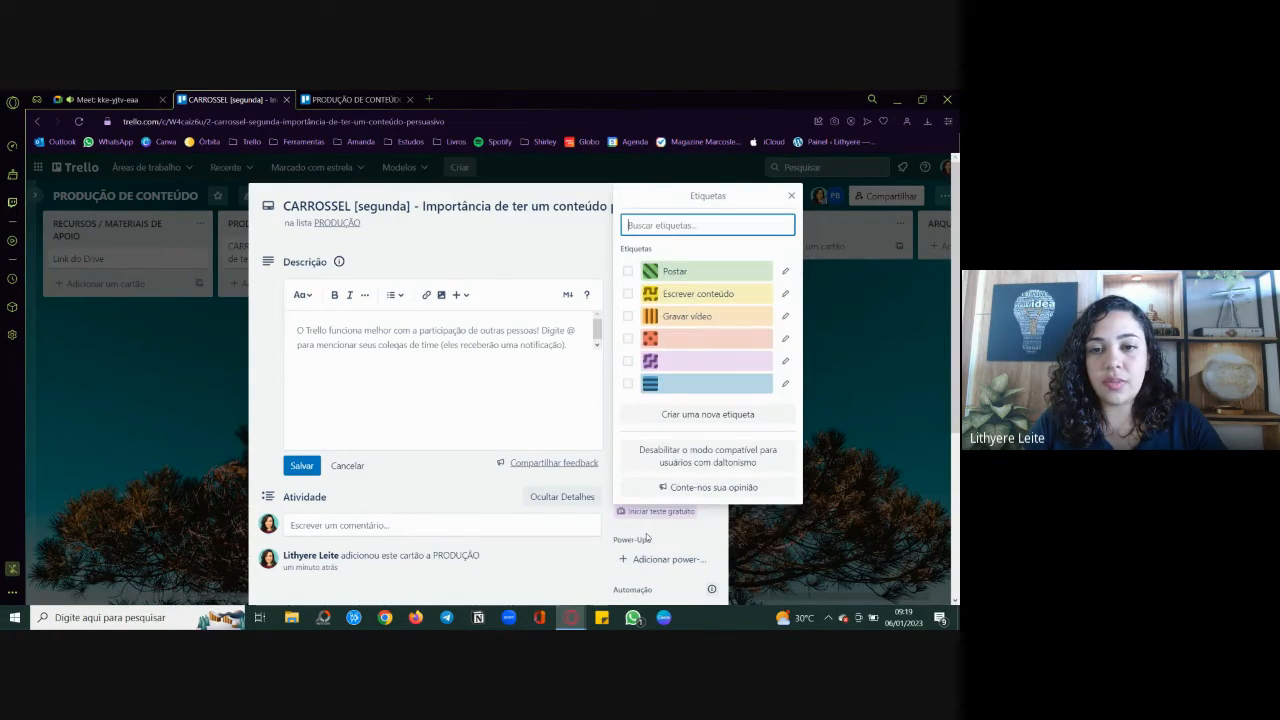
Step: Title the red label "Corrigir" and save it
click(785, 338)
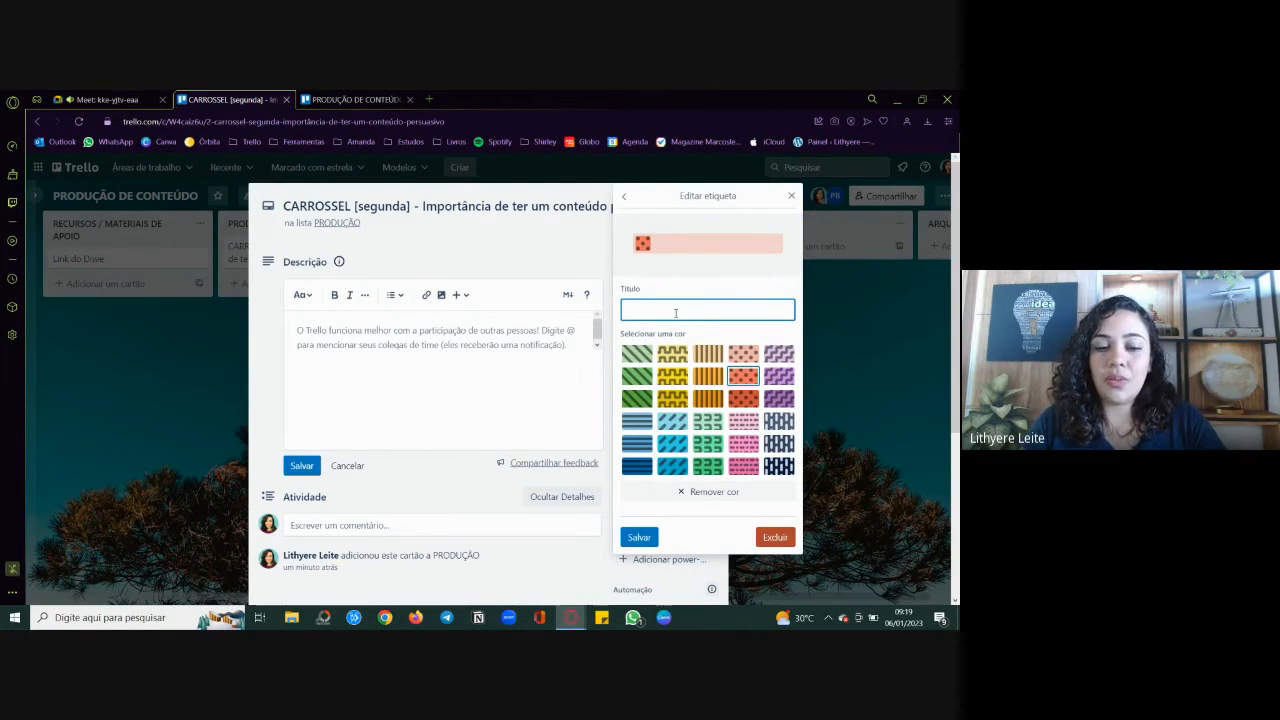
text(Corrigi)
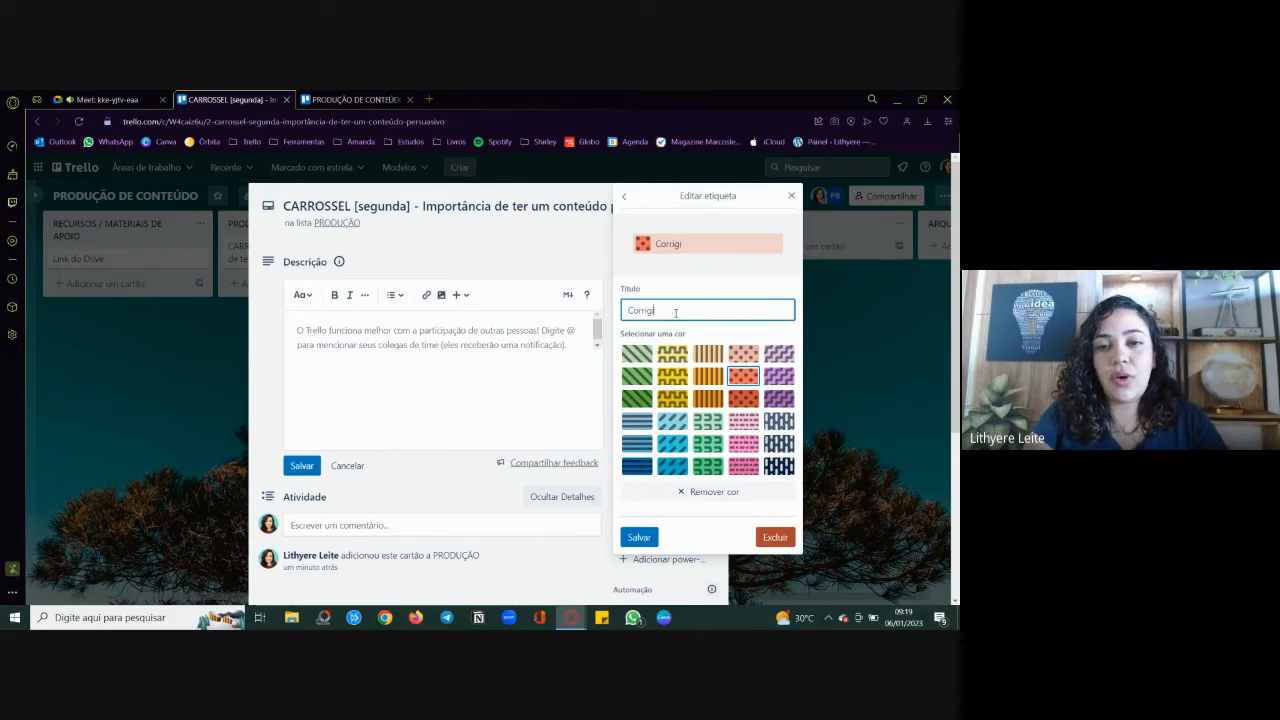
text(r)
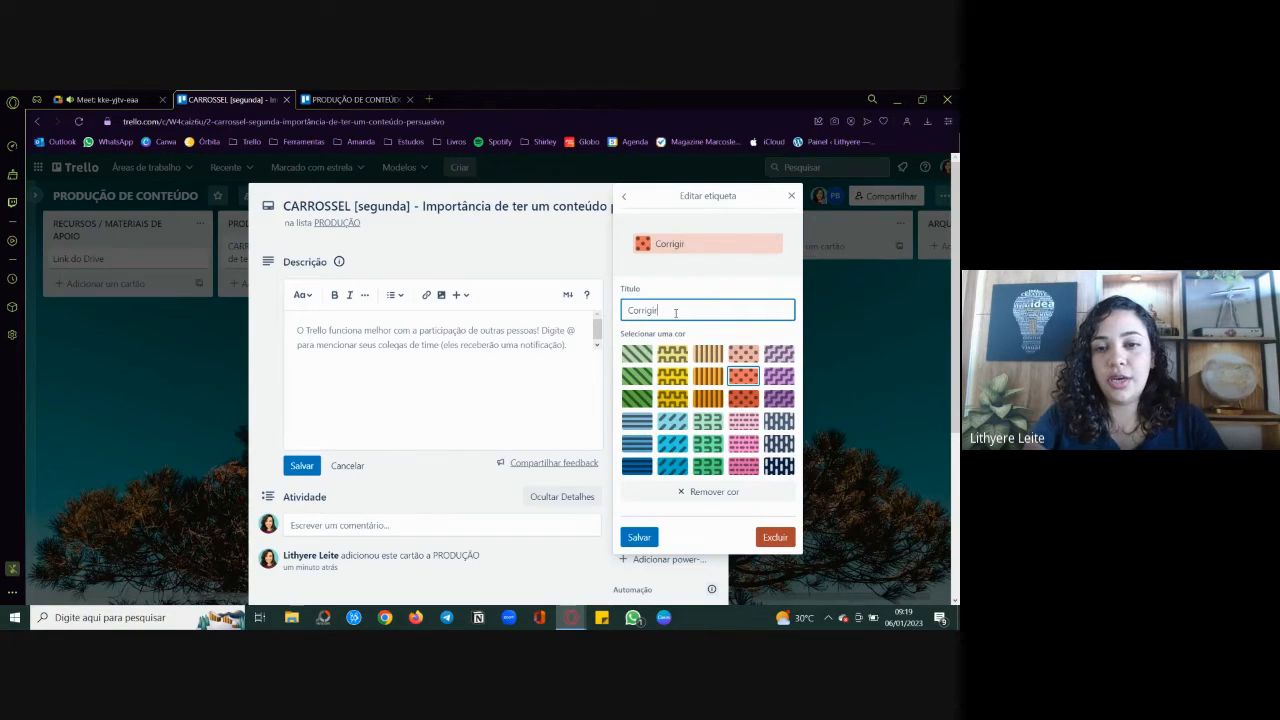
click(639, 537)
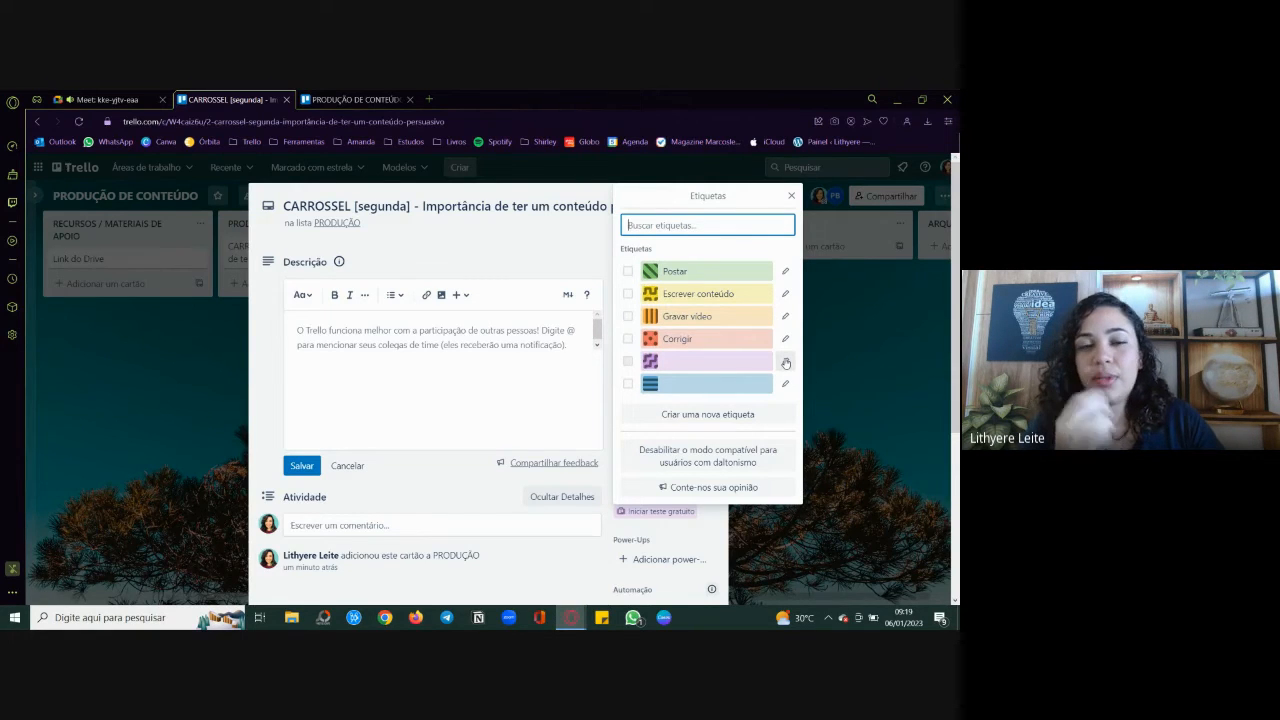
Step: Consult the label list on the client's existing board and title the new board's purple label "Enviar para edição"
click(355, 99)
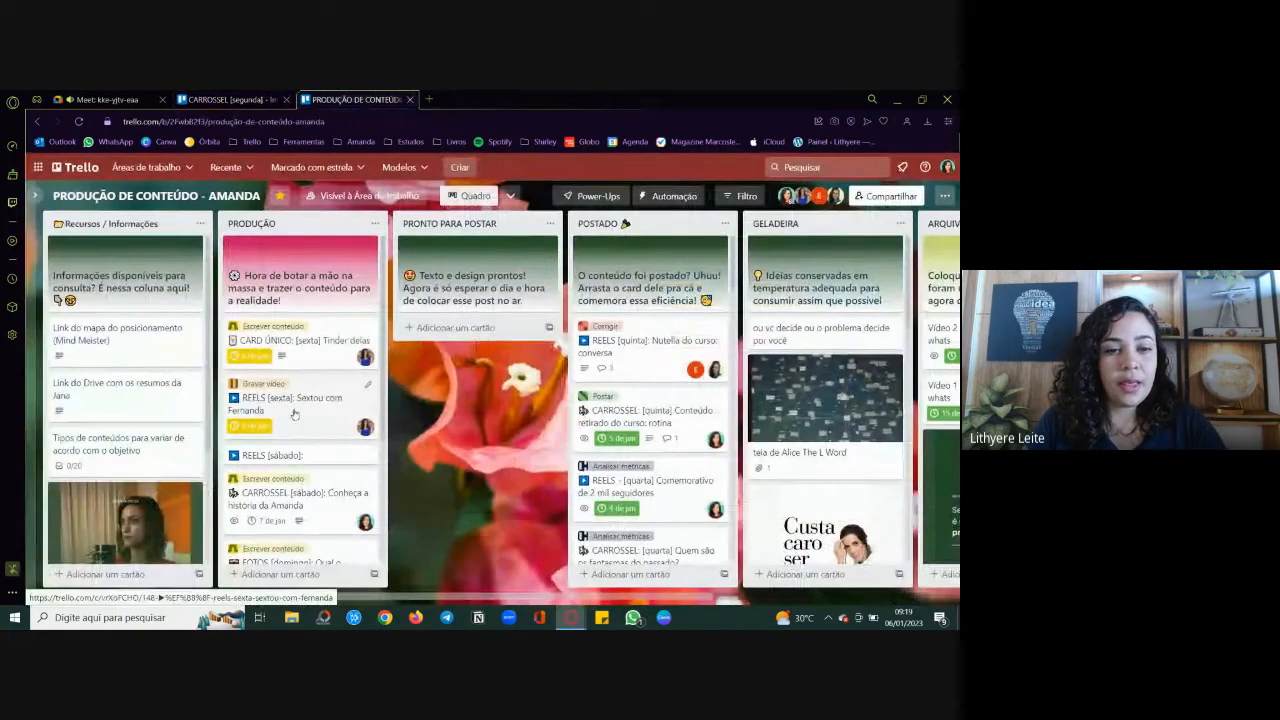
click(370, 483)
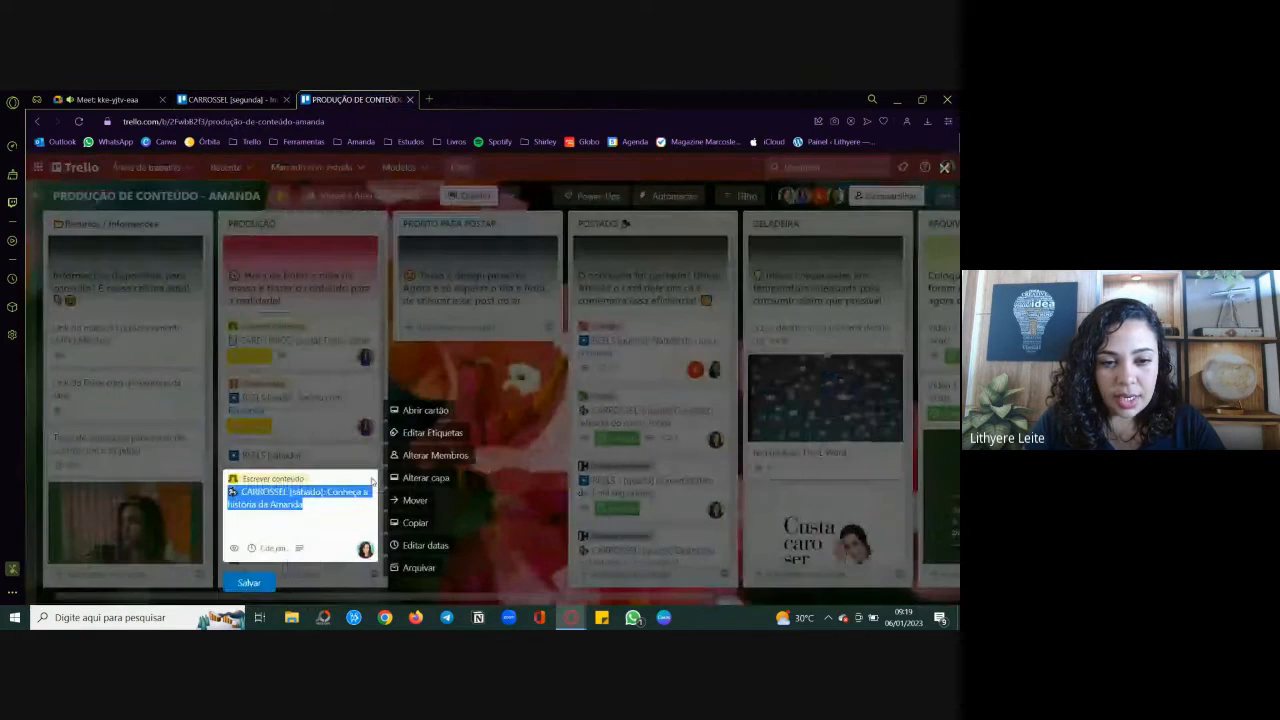
click(435, 432)
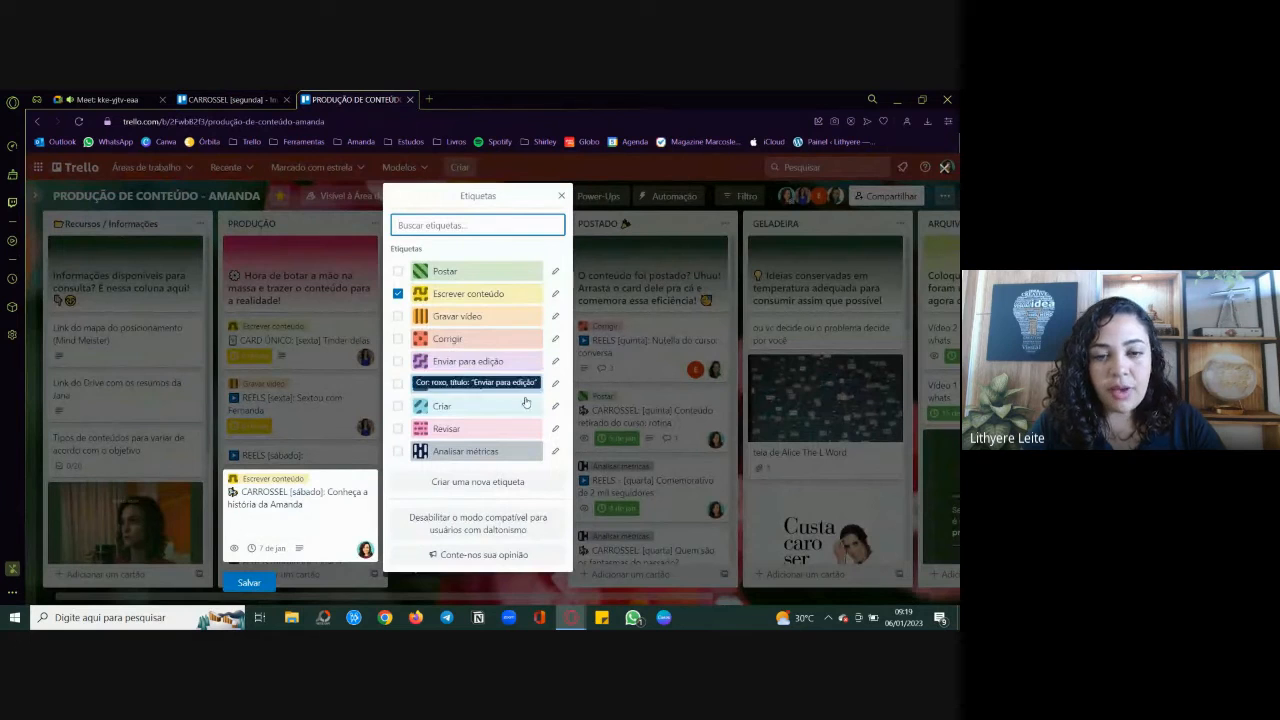
click(230, 99)
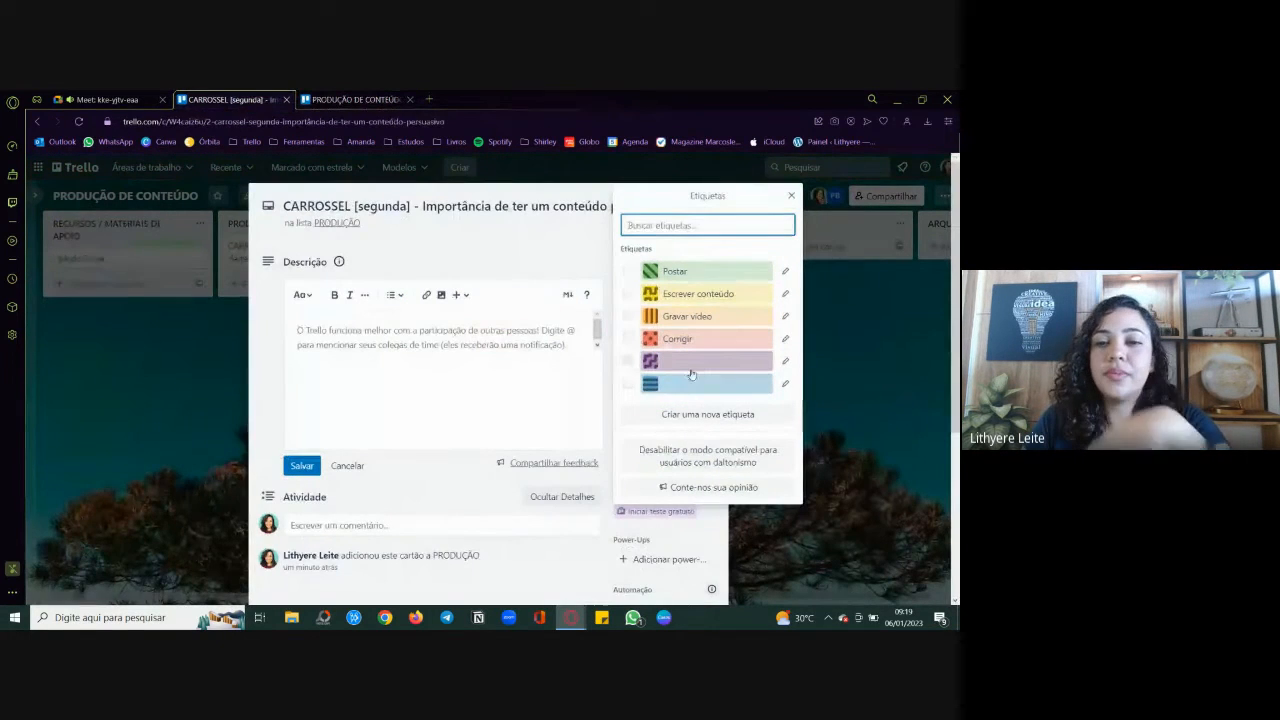
click(627, 361)
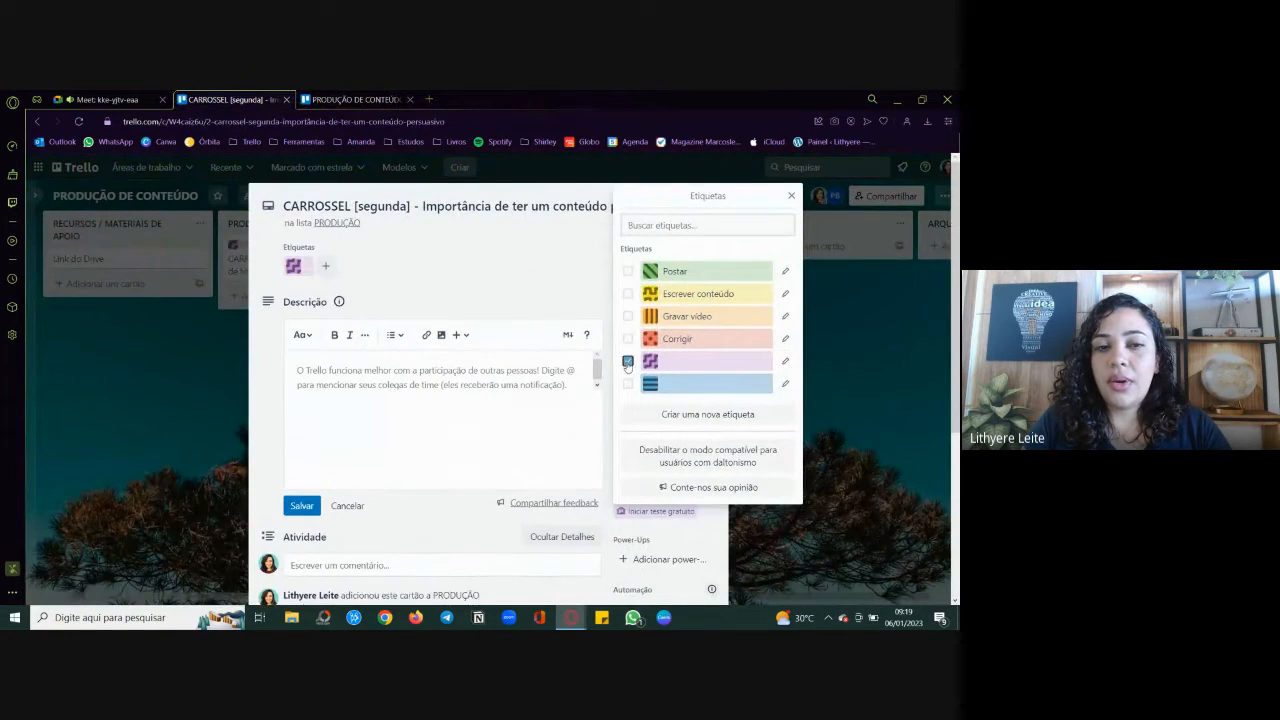
click(627, 361)
click(785, 361)
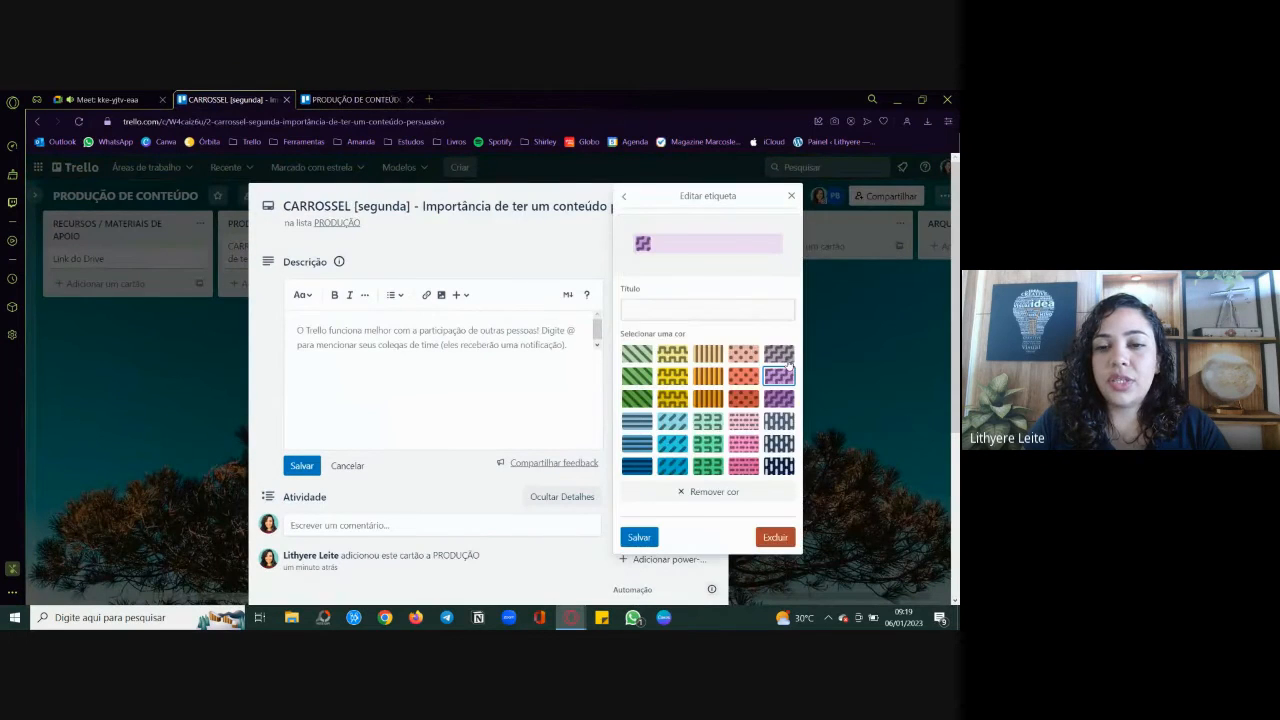
text(Enviar)
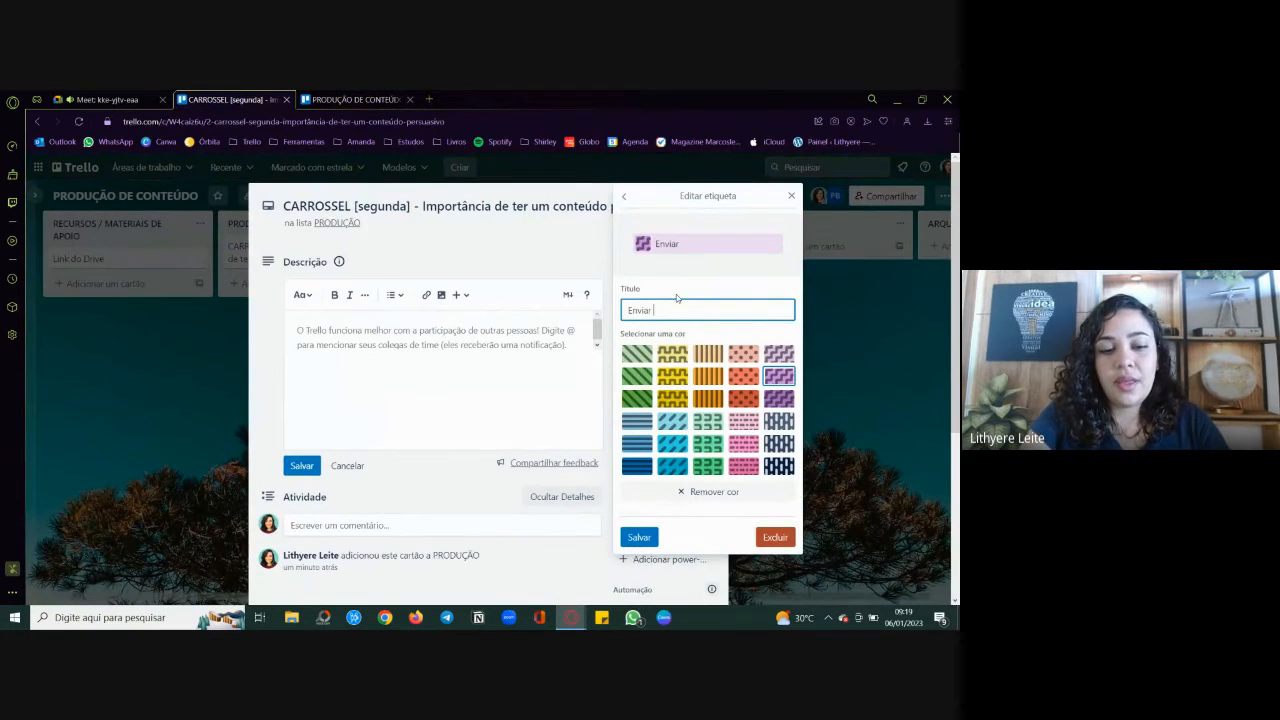
text( para edi)
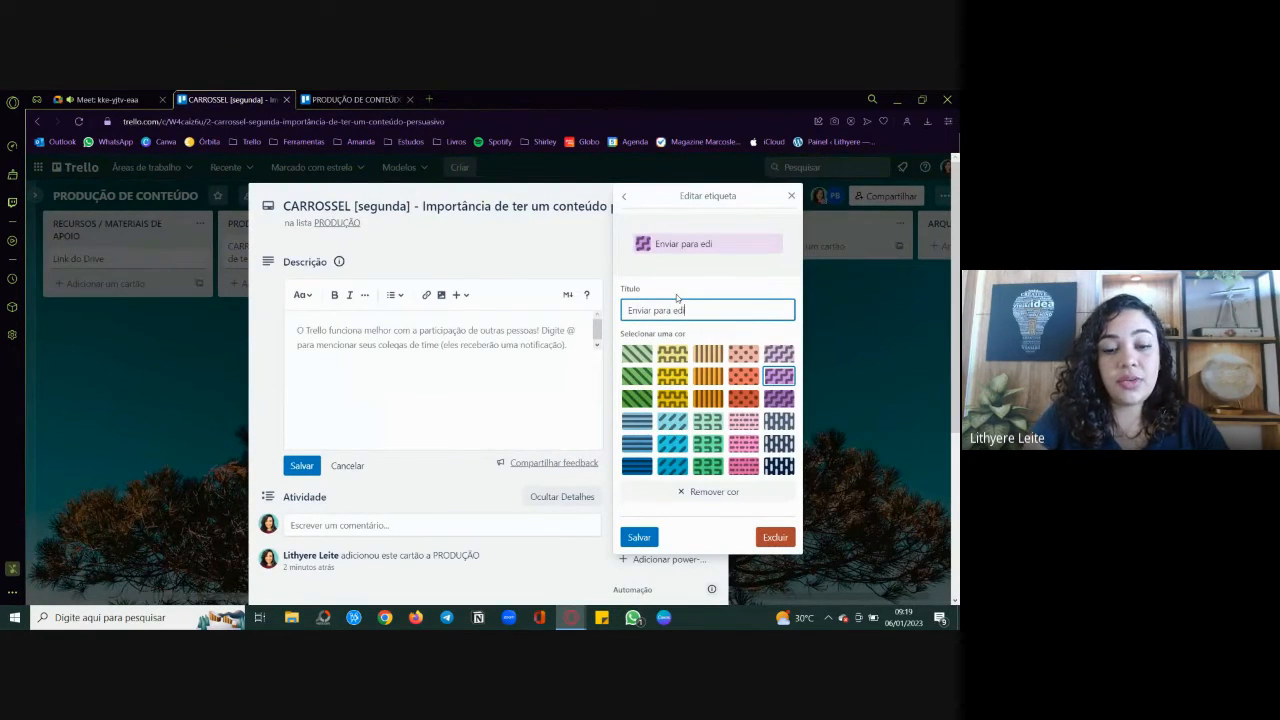
text(ção)
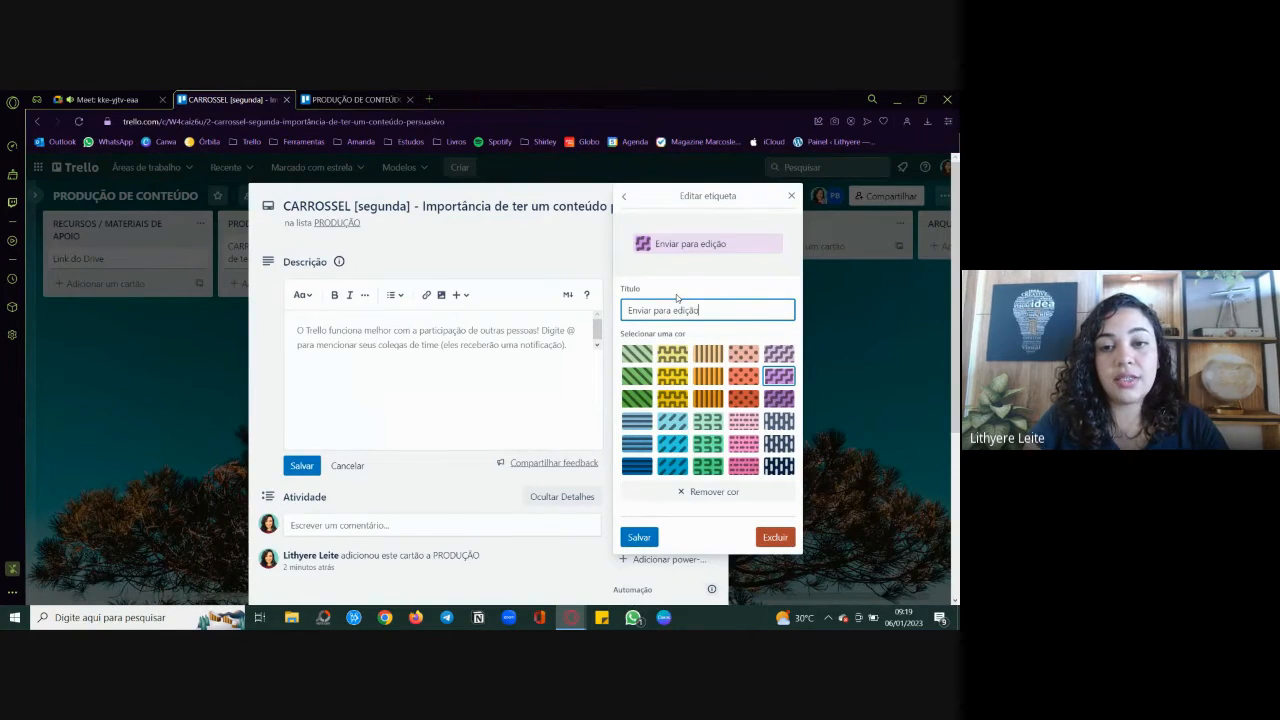
click(637, 537)
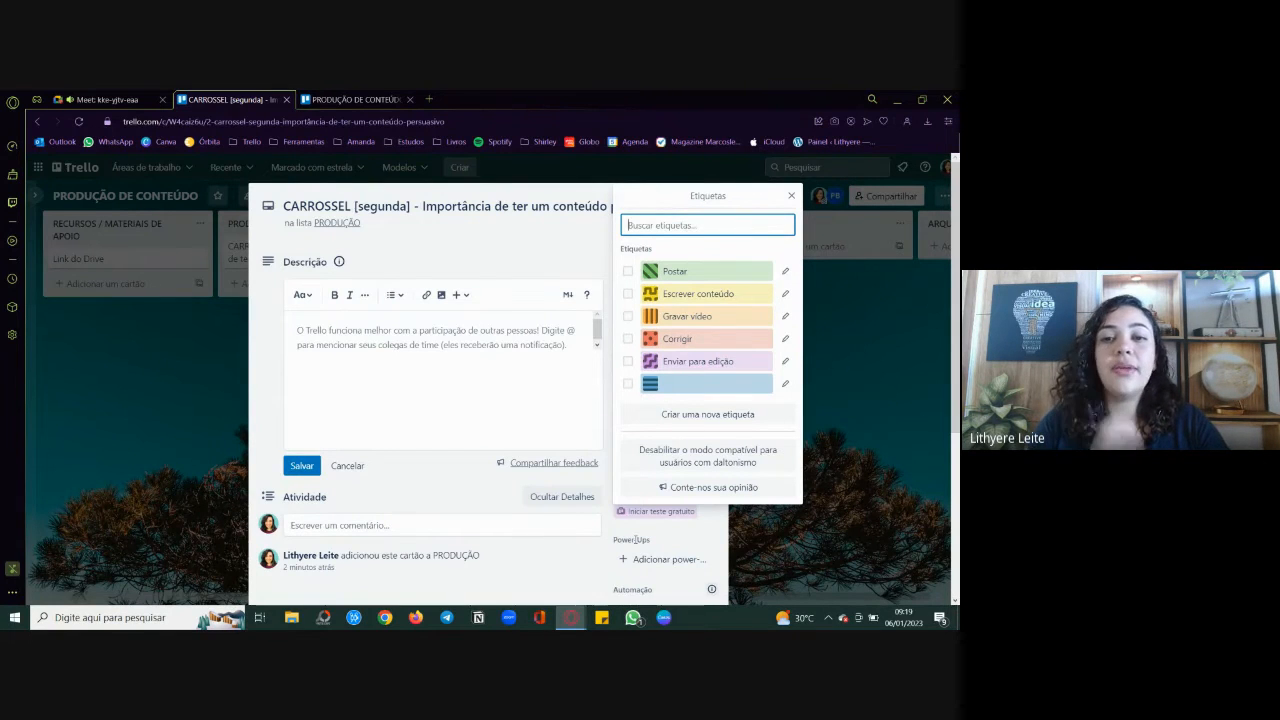
Step: Apply the Gravar vídeo and Enviar para edição labels to the carousel card and remove both again
click(628, 318)
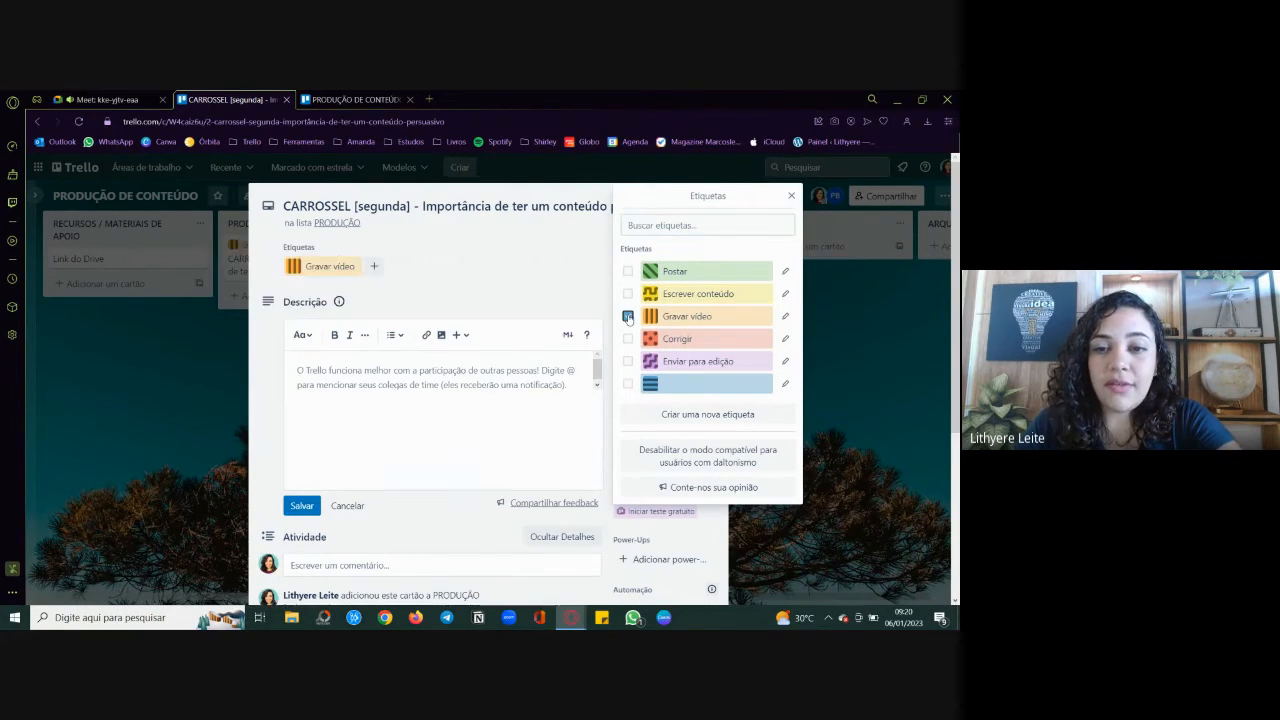
click(629, 362)
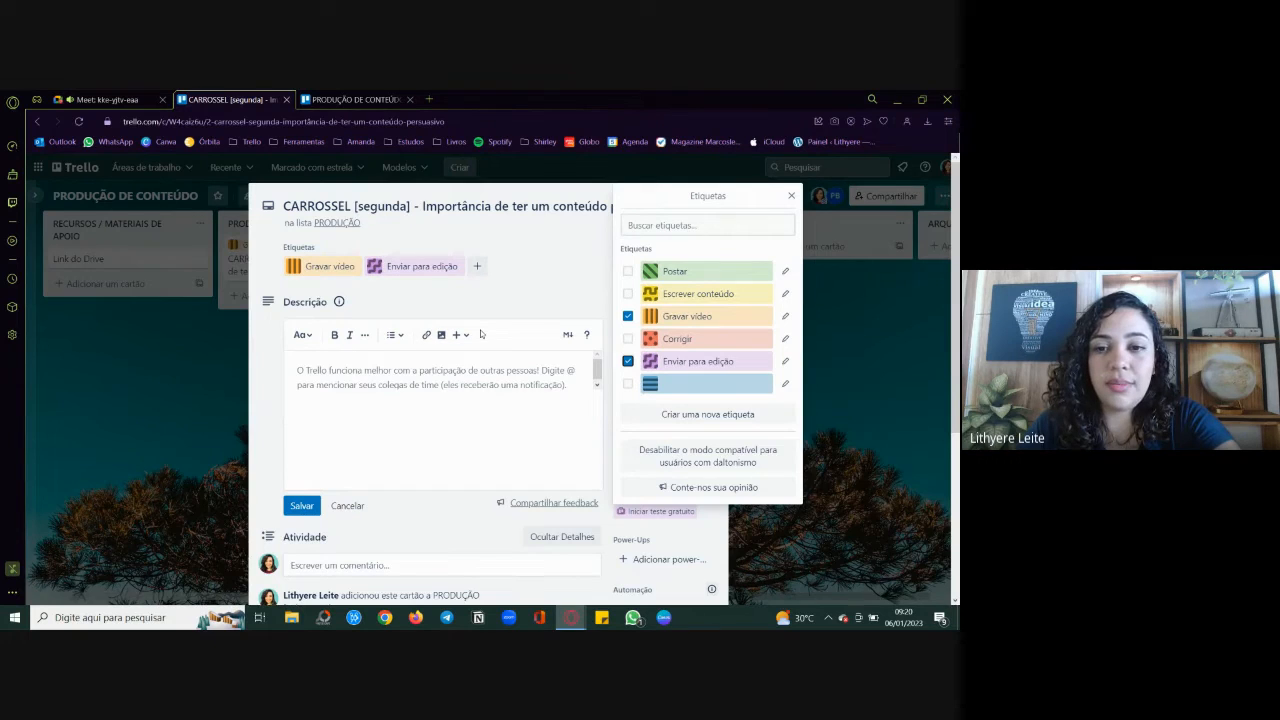
click(628, 361)
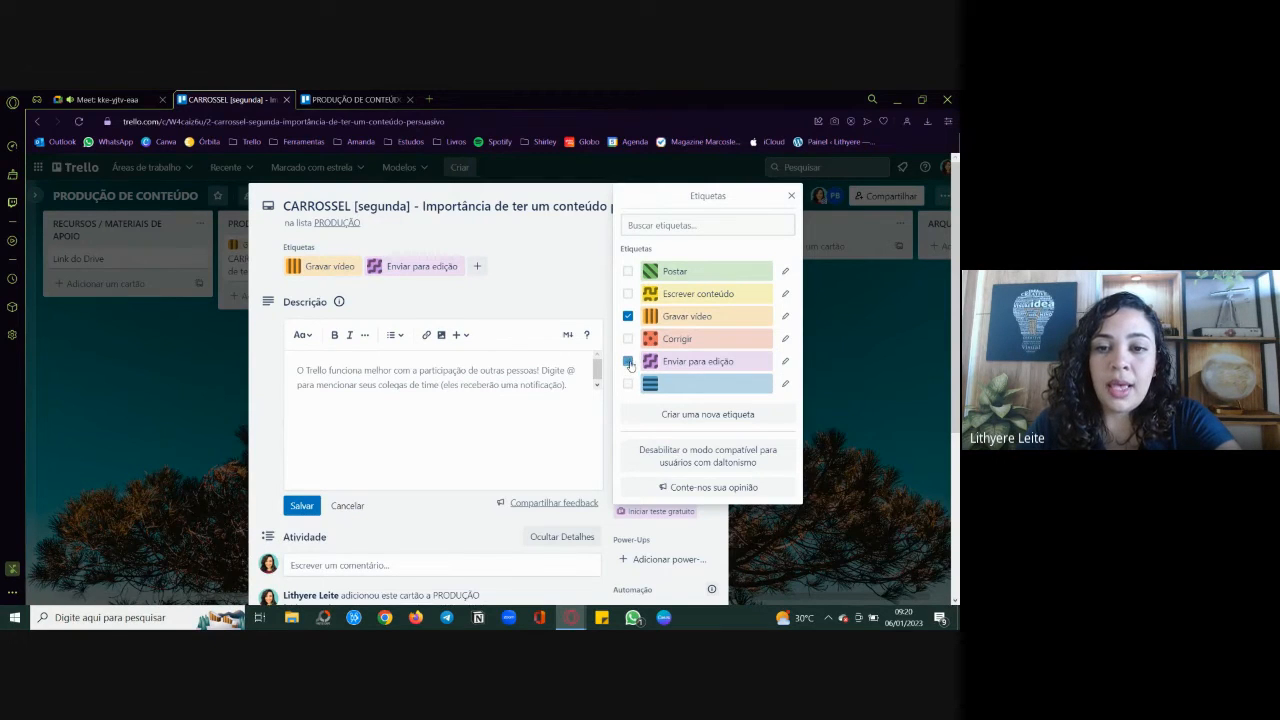
click(628, 316)
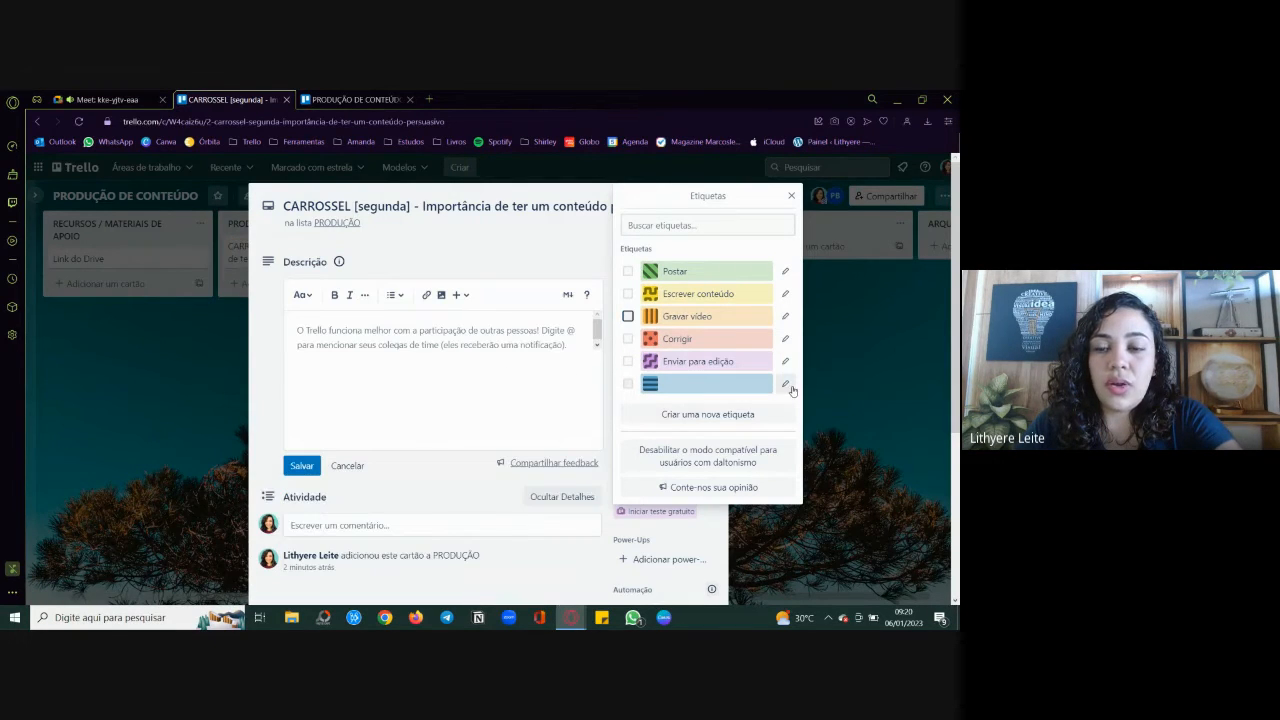
Step: Title the blue label "Fazer design / editar" and save it
click(786, 385)
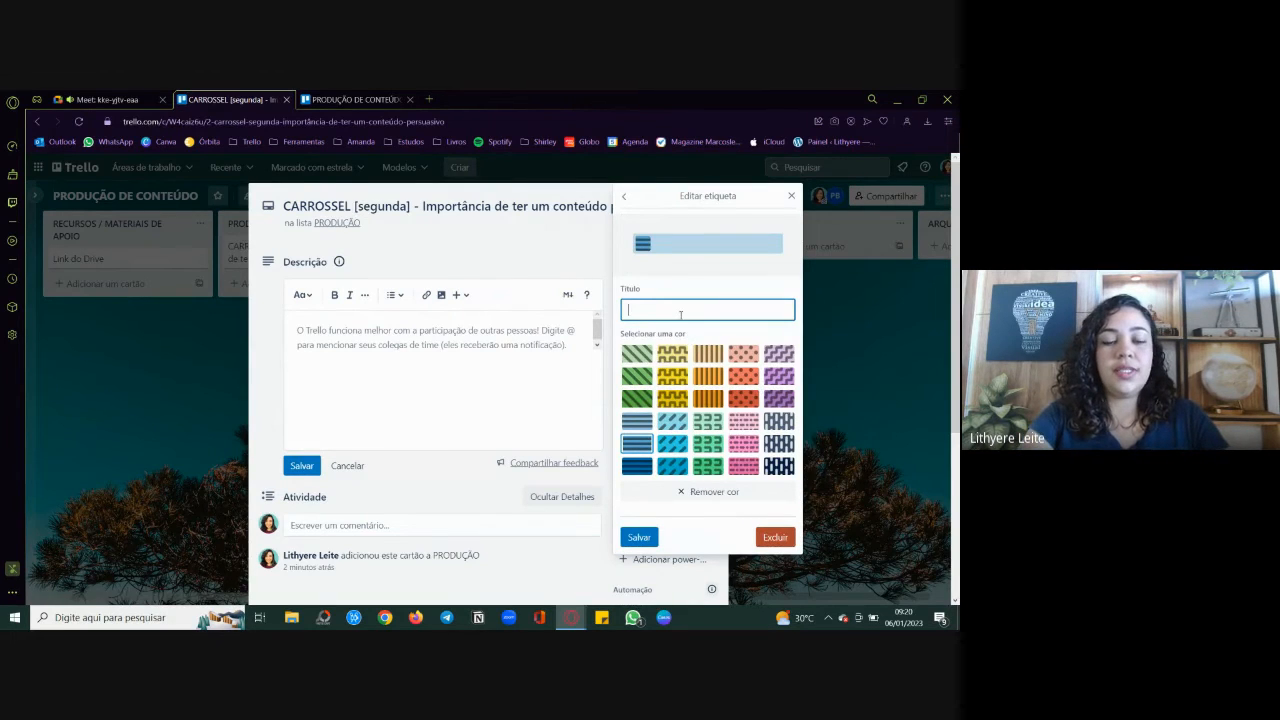
text(Fazer design)
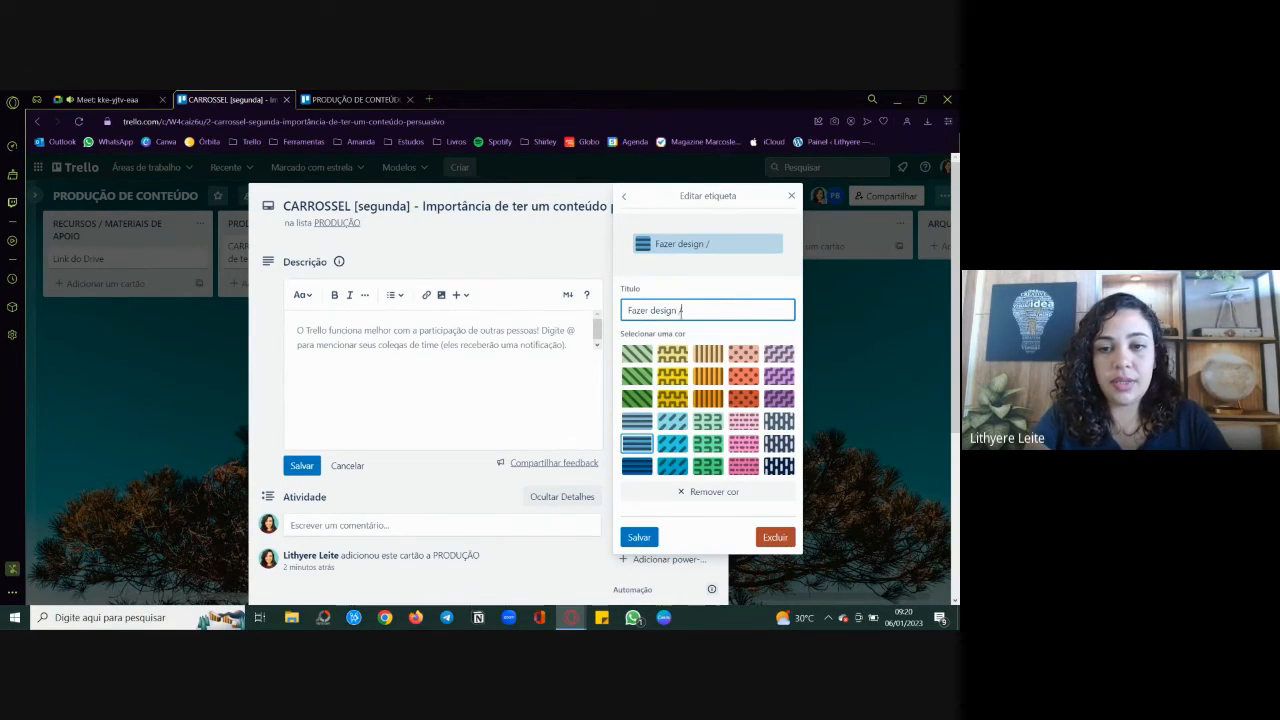
text( / editar)
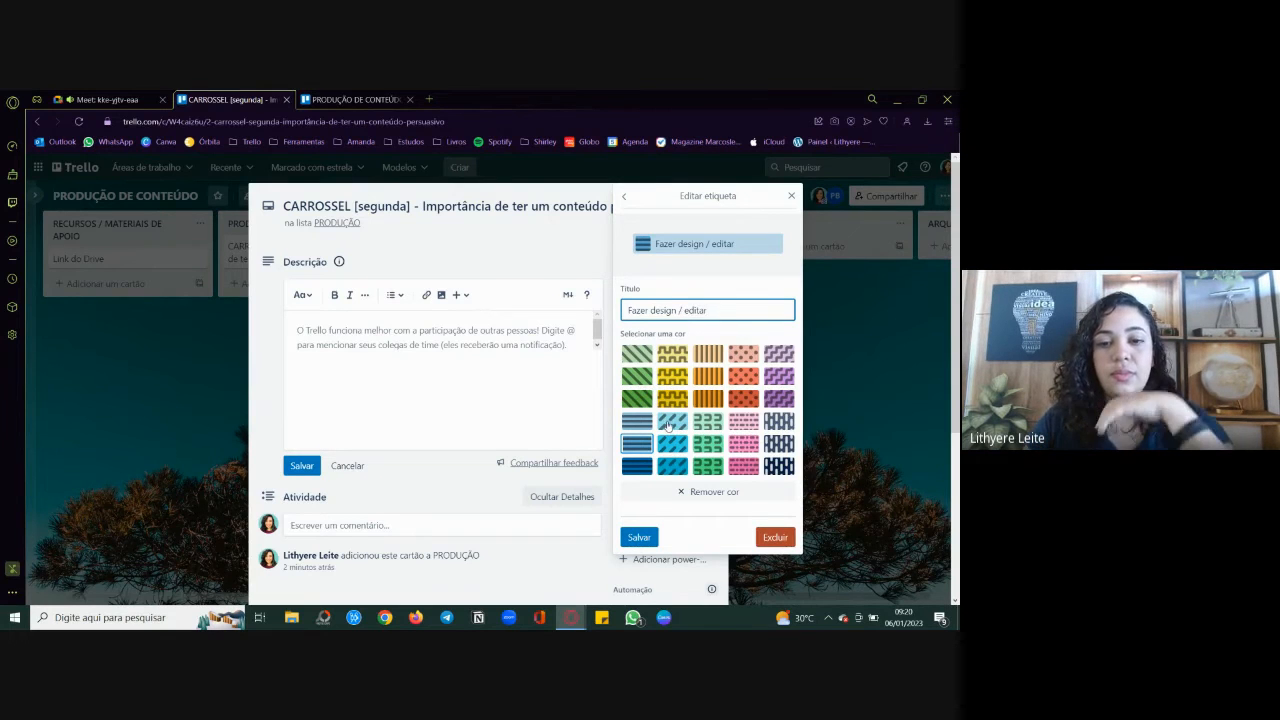
click(639, 535)
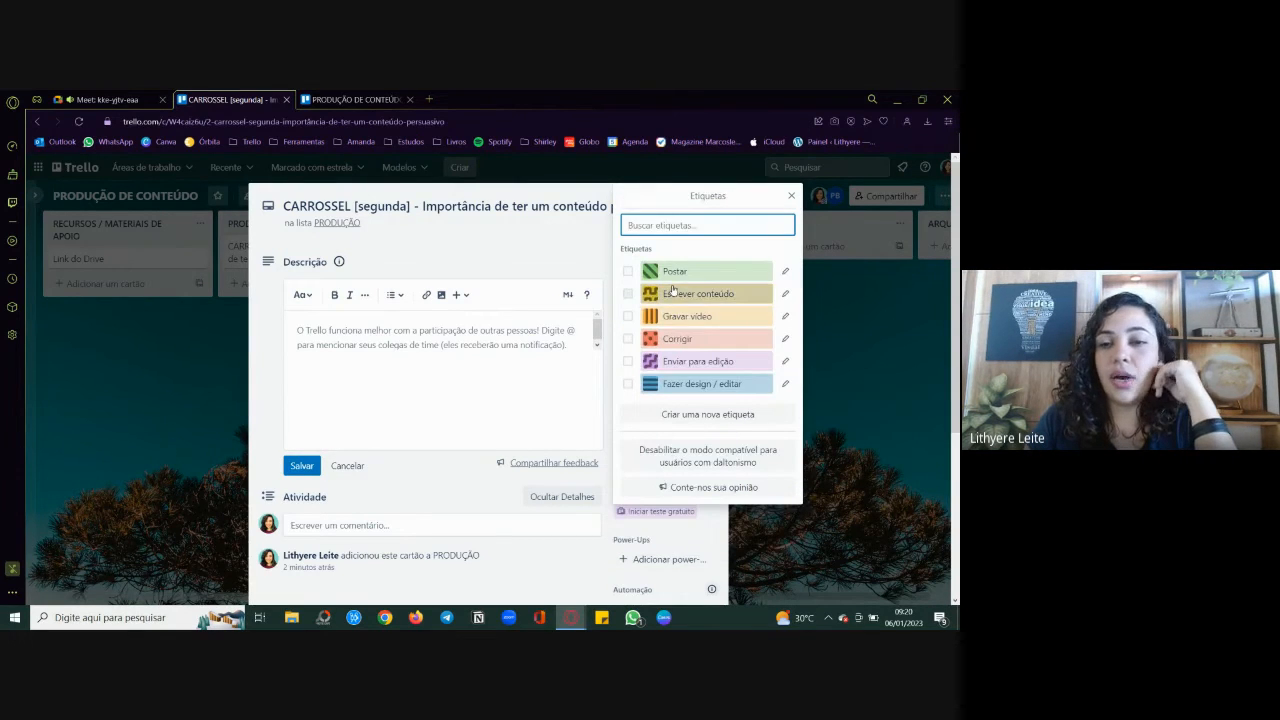
Step: Try the Escrever conteúdo and Fazer design / editar labels on the carousel card and clear them again
click(628, 294)
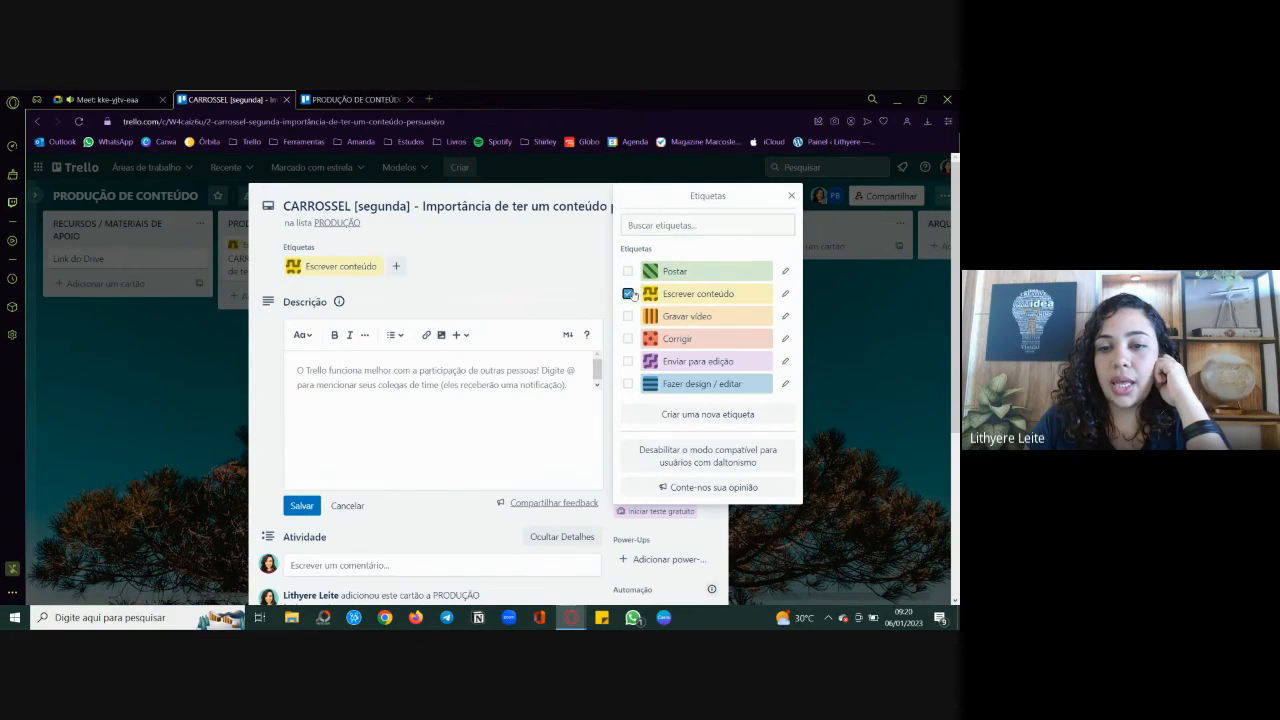
click(628, 294)
click(628, 384)
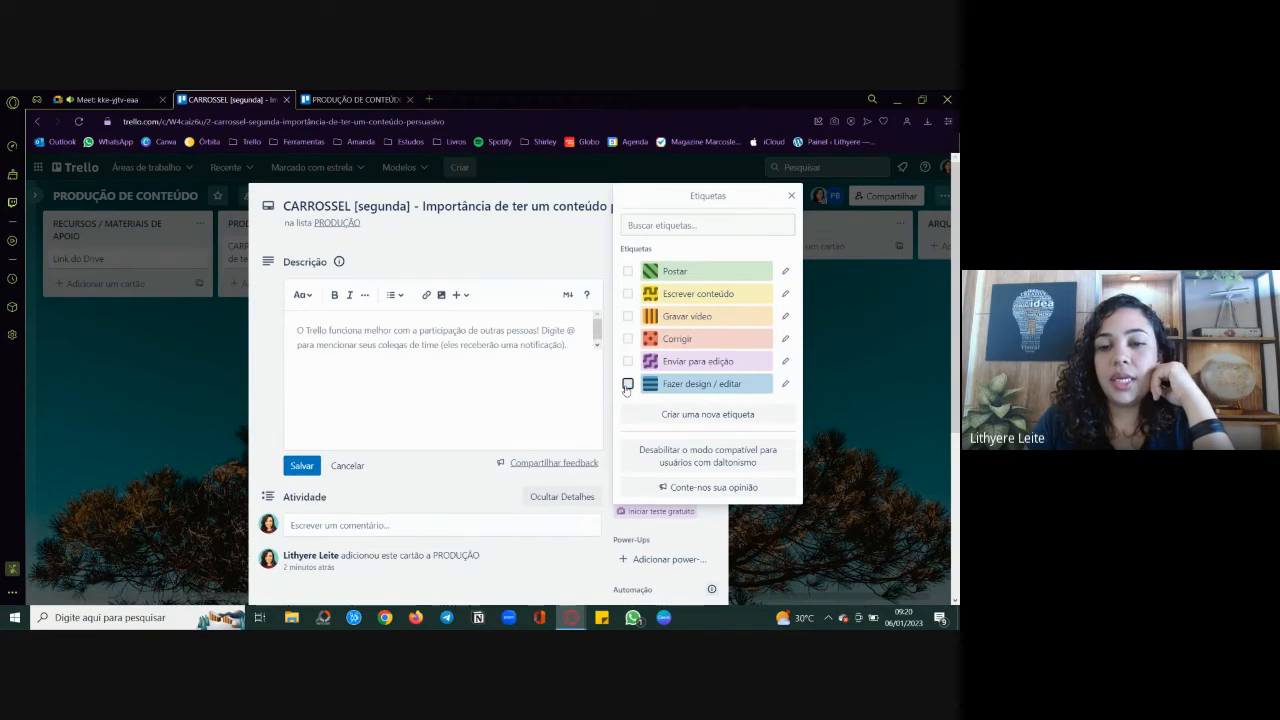
Step: Create a new pink label titled "Revisar" from the carousel card
click(690, 416)
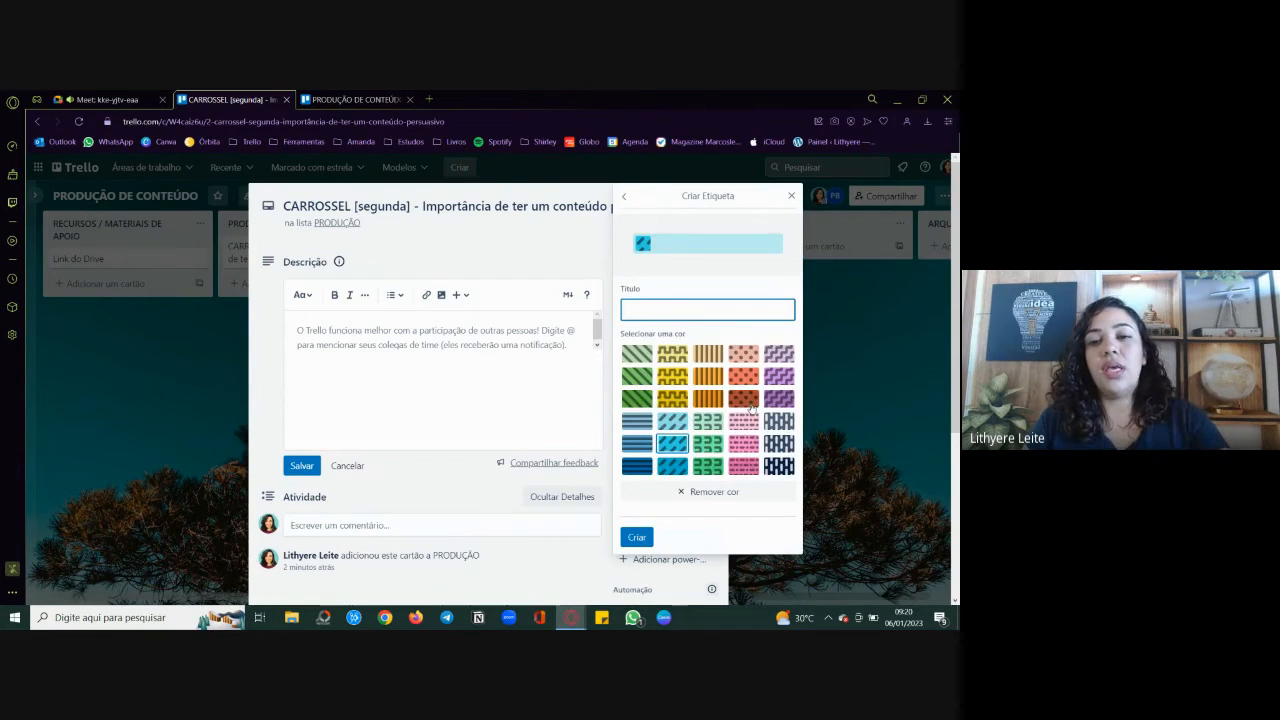
click(745, 445)
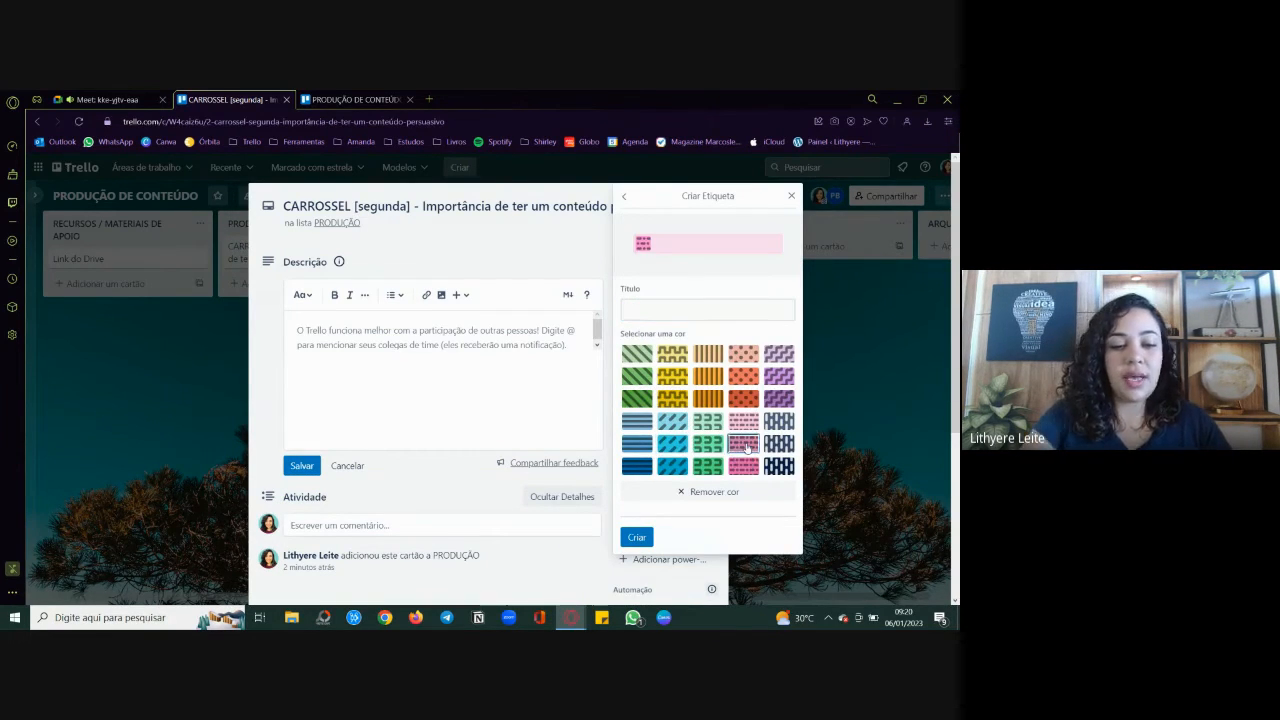
click(653, 312)
text(Revisar)
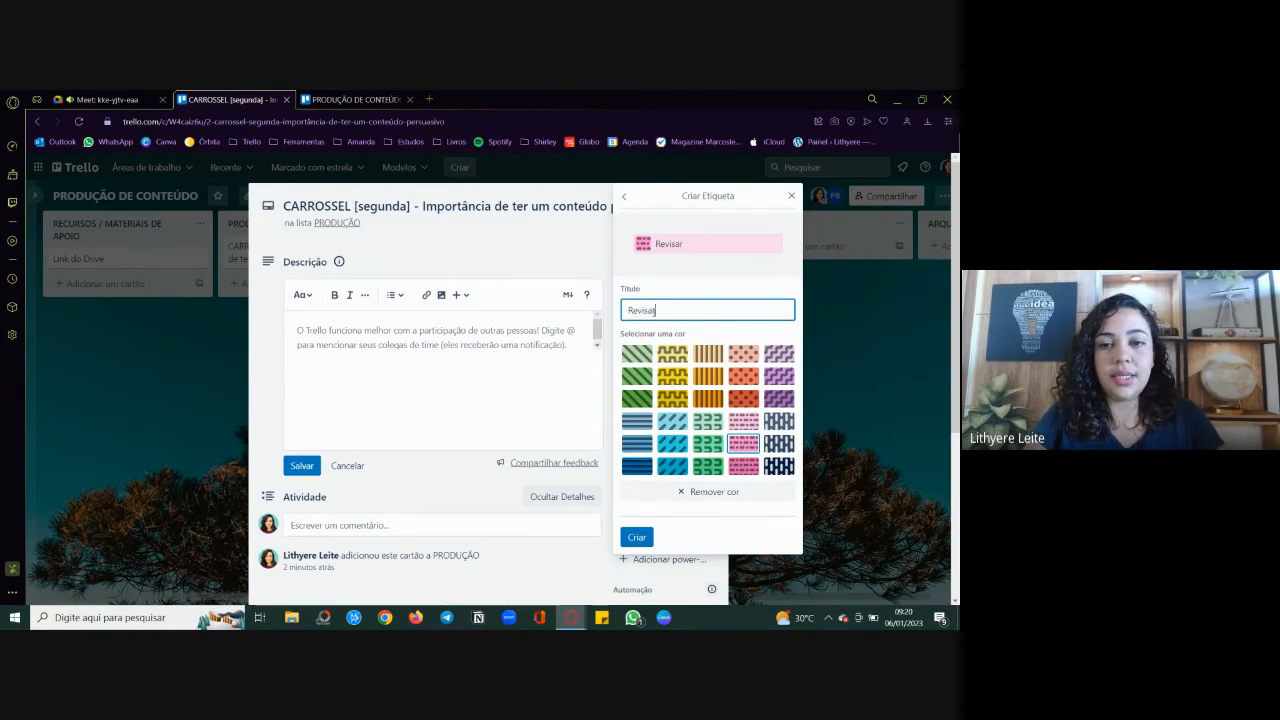
click(648, 536)
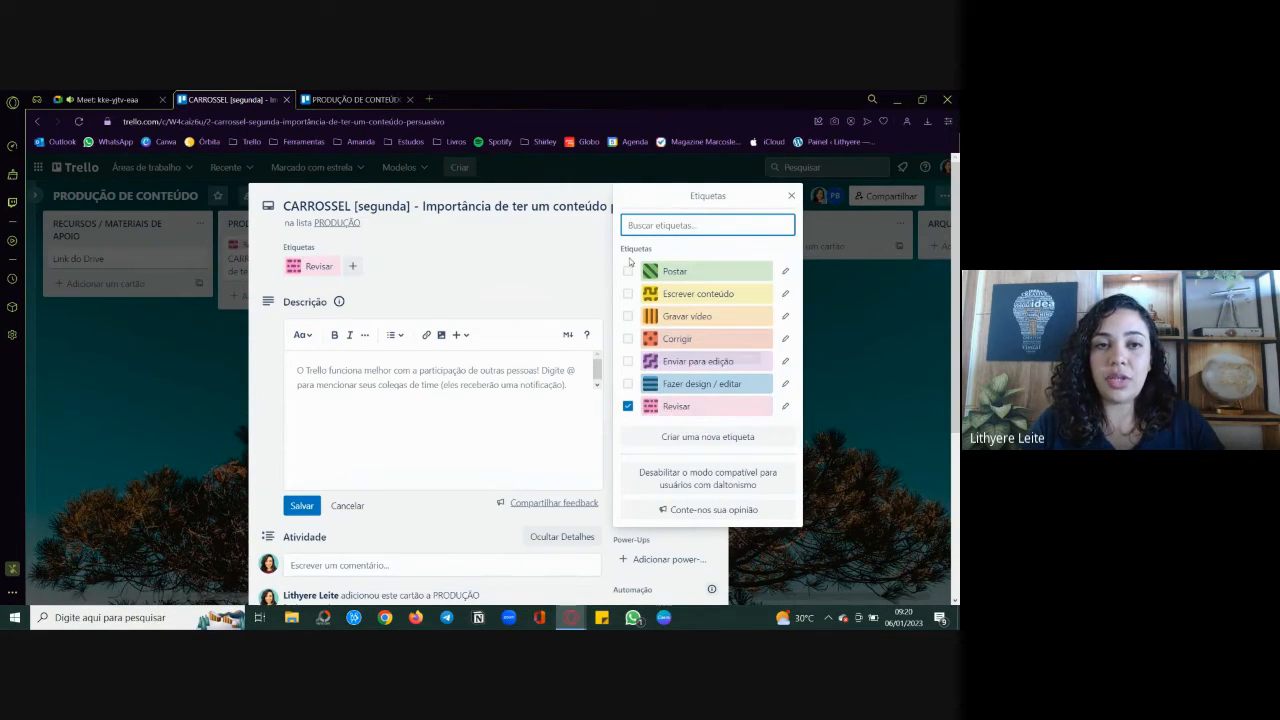
Step: Check the label set on the client's board and create a light sky-blue label titled "Criar" from the carousel card
click(355, 99)
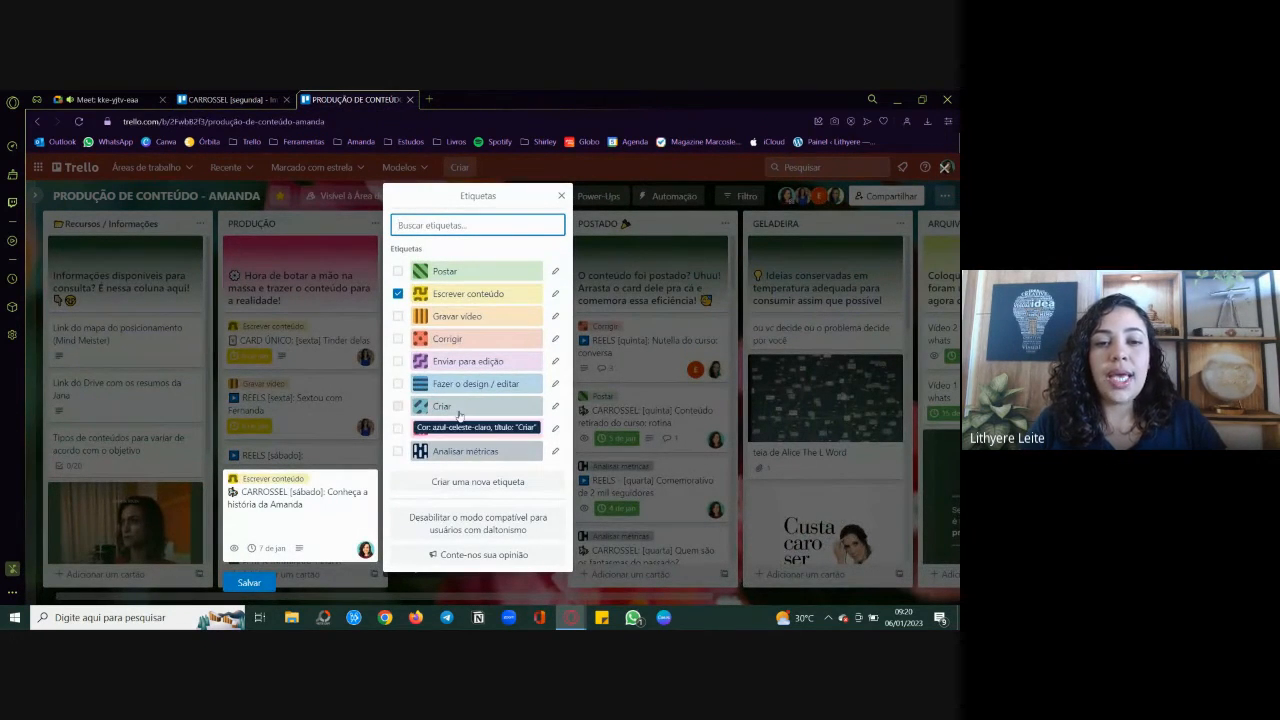
click(232, 99)
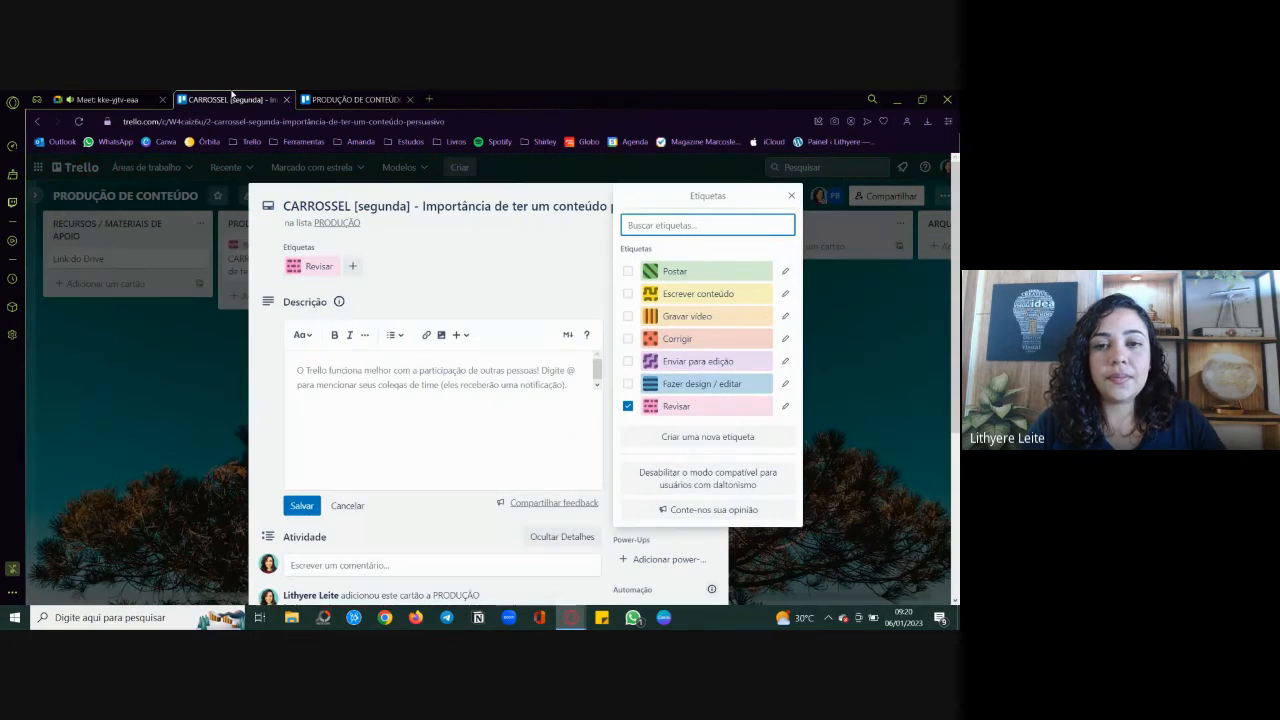
click(676, 438)
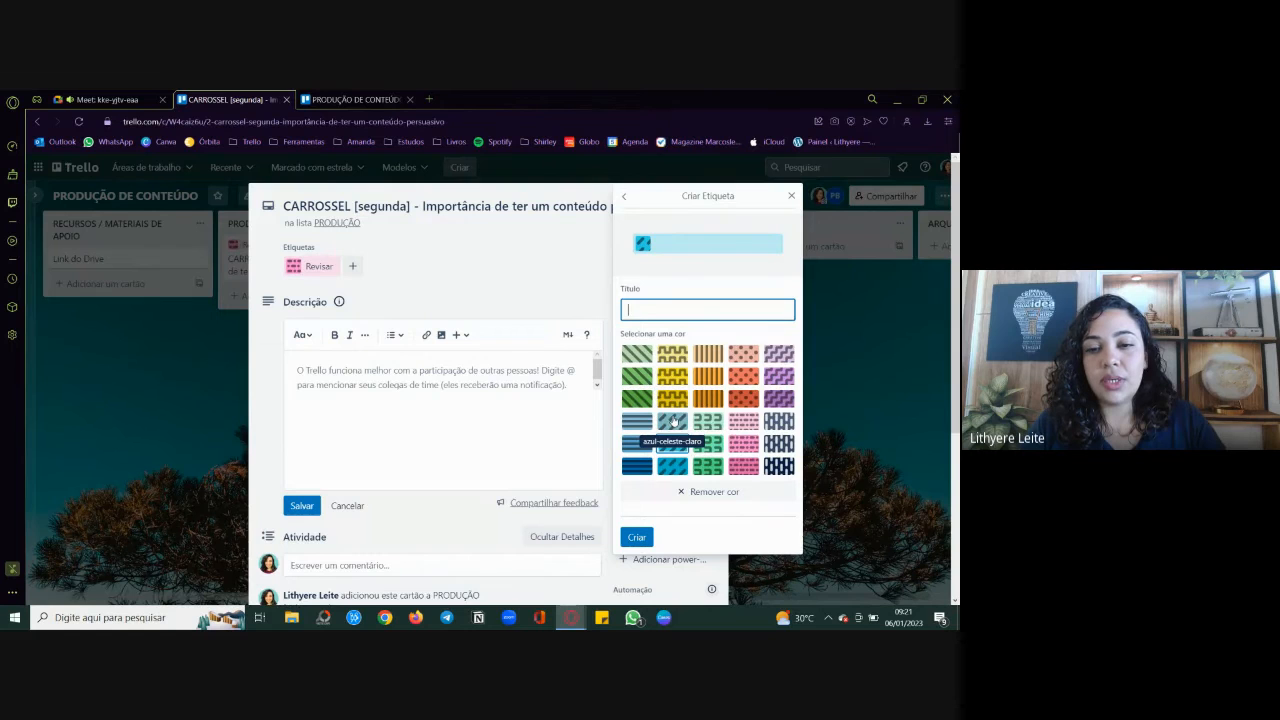
click(672, 421)
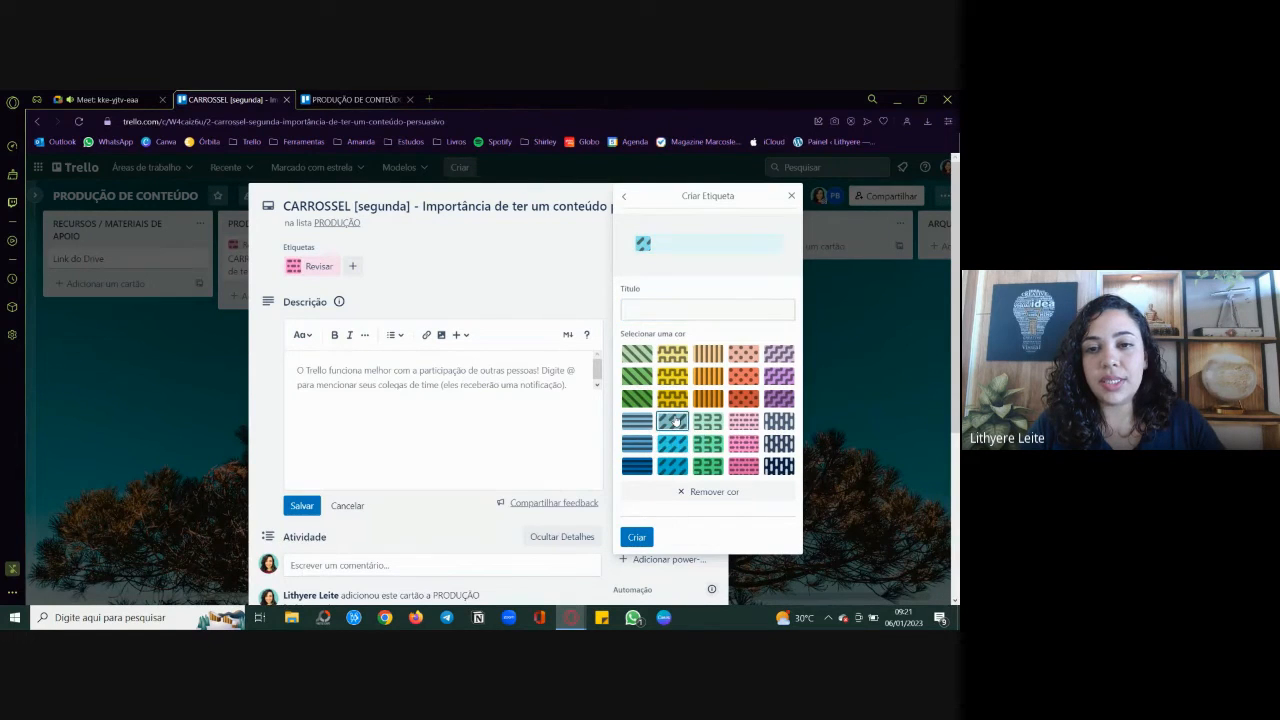
click(640, 310)
text(C)
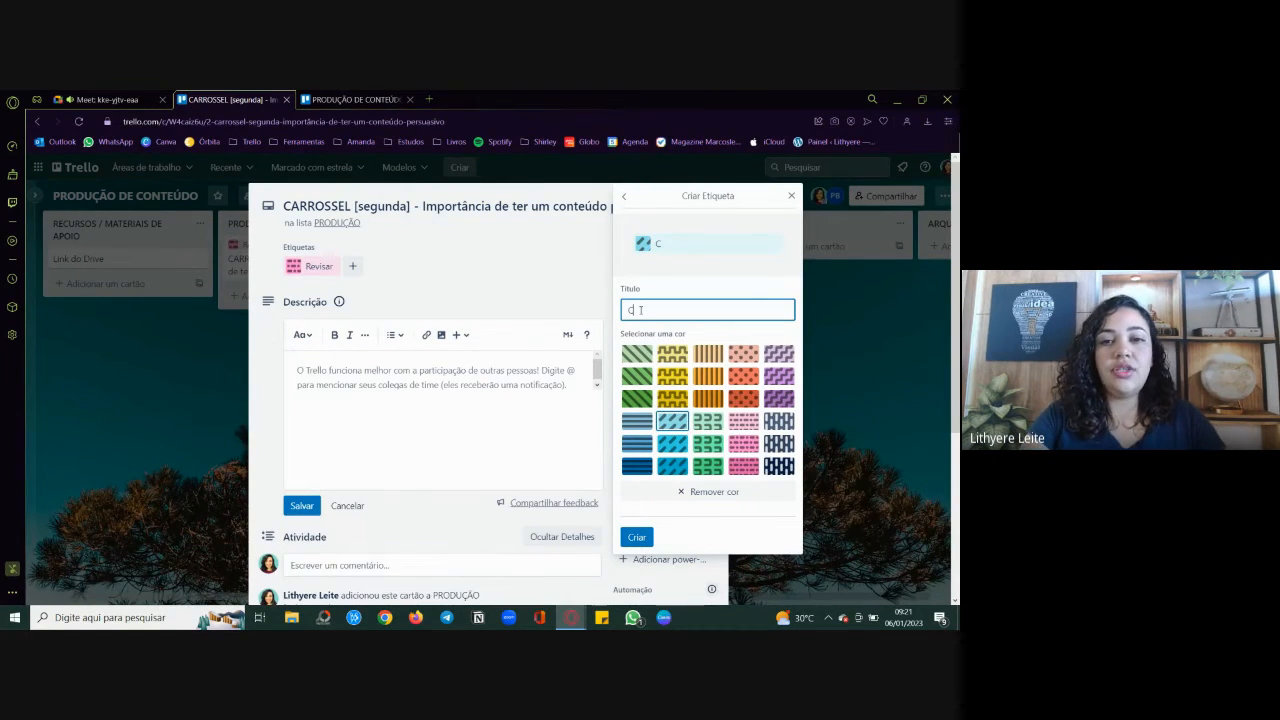
text(riar)
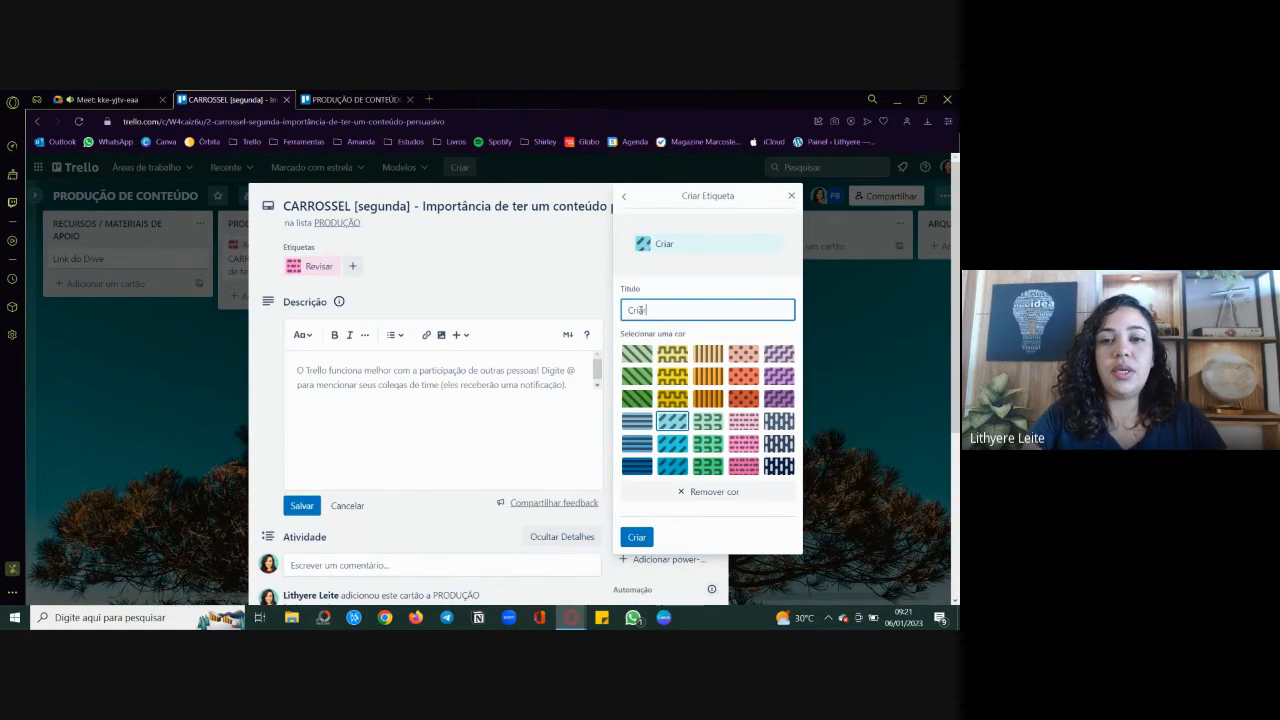
click(641, 541)
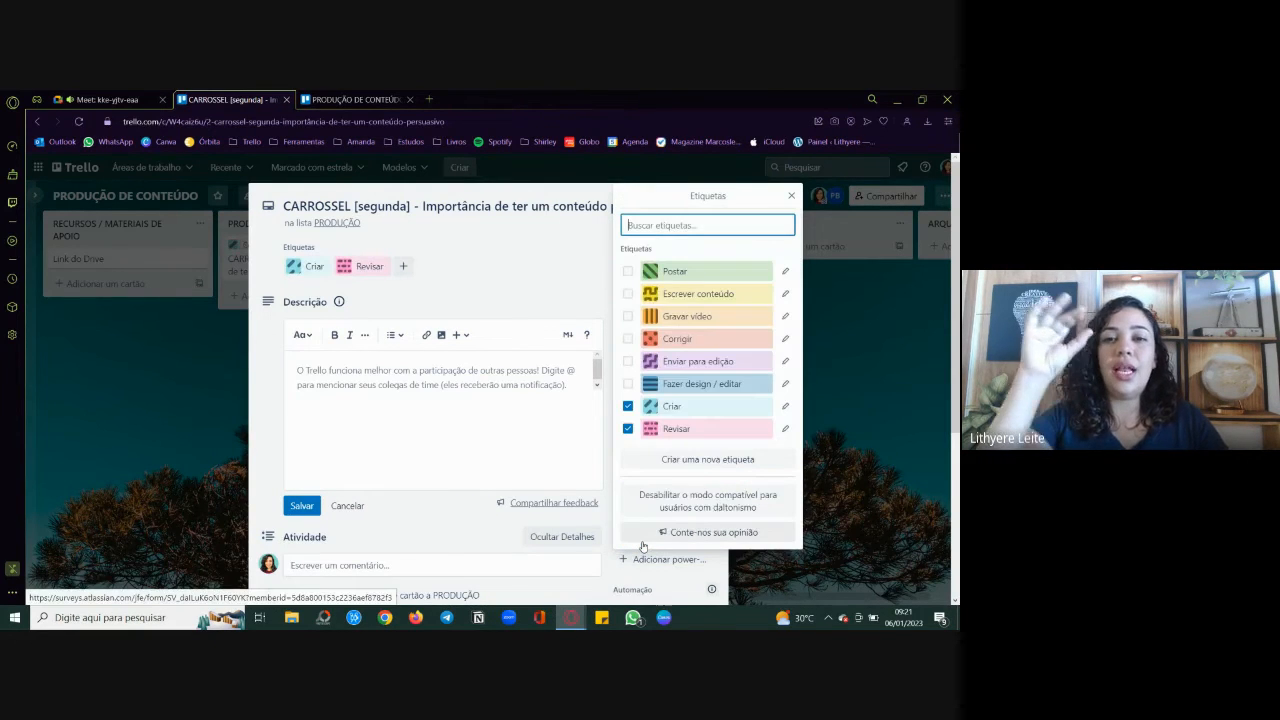
Step: Remove the Revisar label from the carousel card, save its empty description and close the card
click(627, 428)
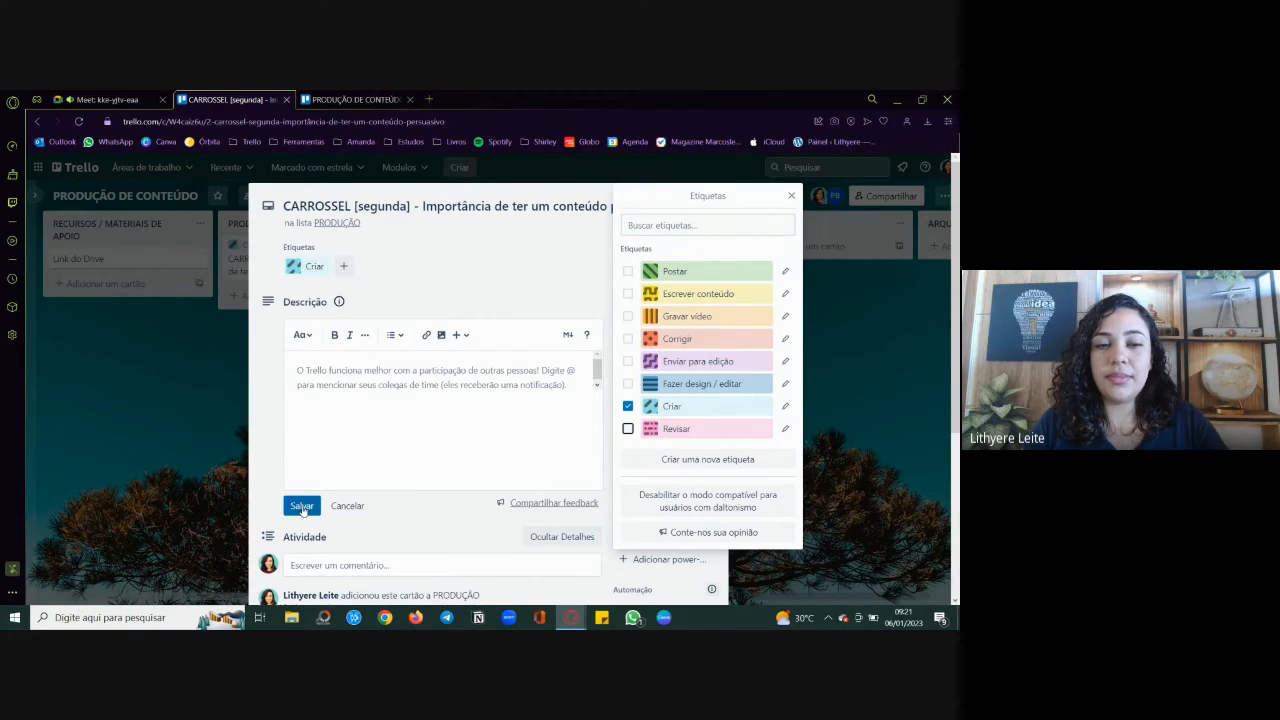
click(300, 505)
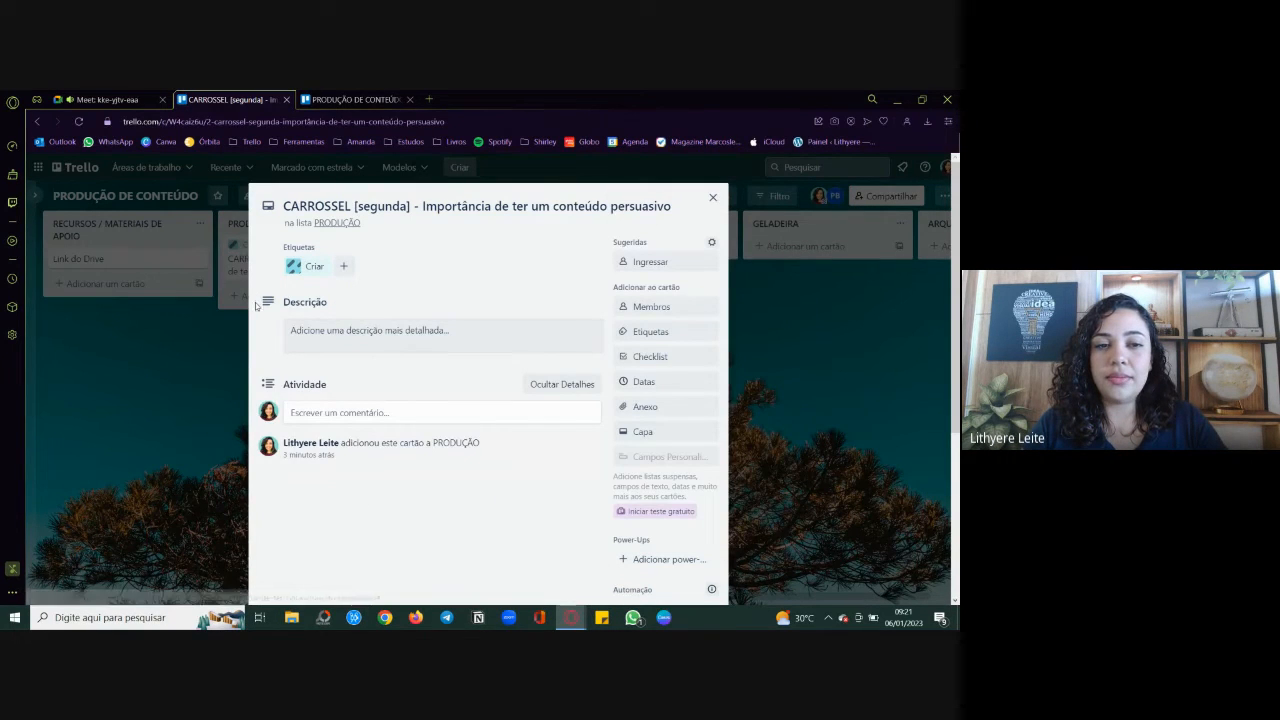
click(210, 348)
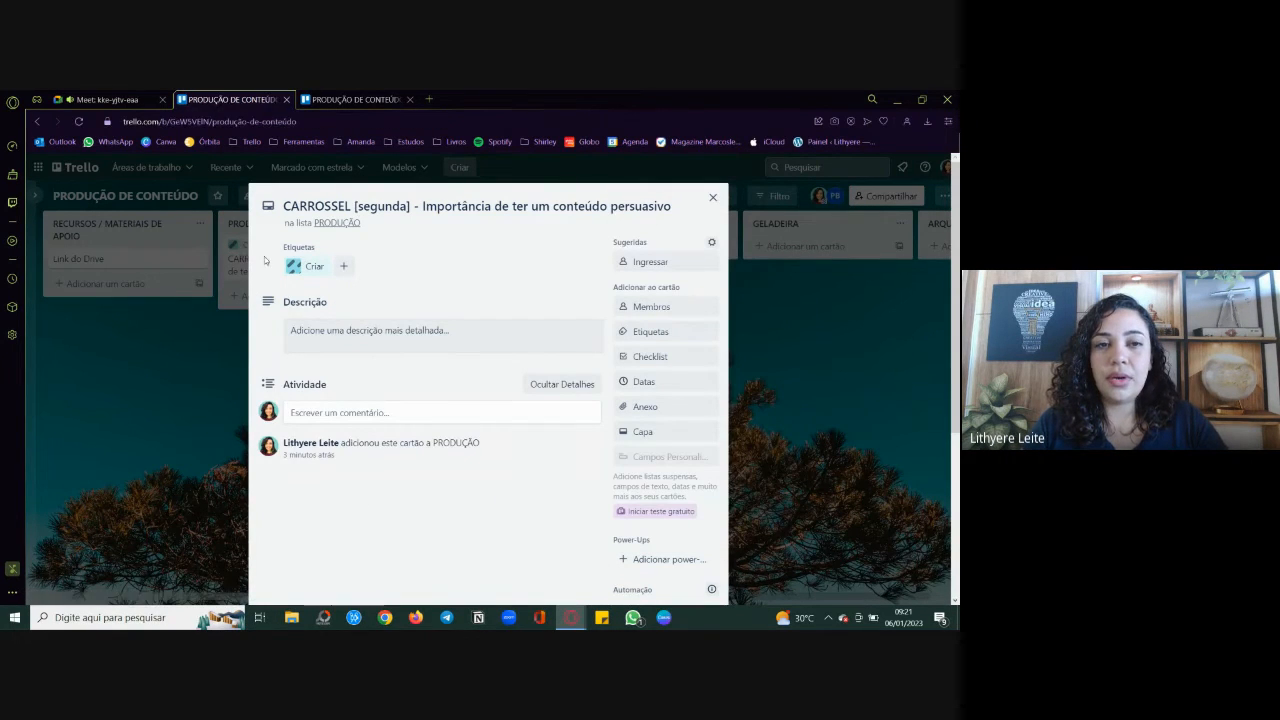
Step: Examine the labelled cards in the PRODUÇÃO list on the client's existing board
click(355, 96)
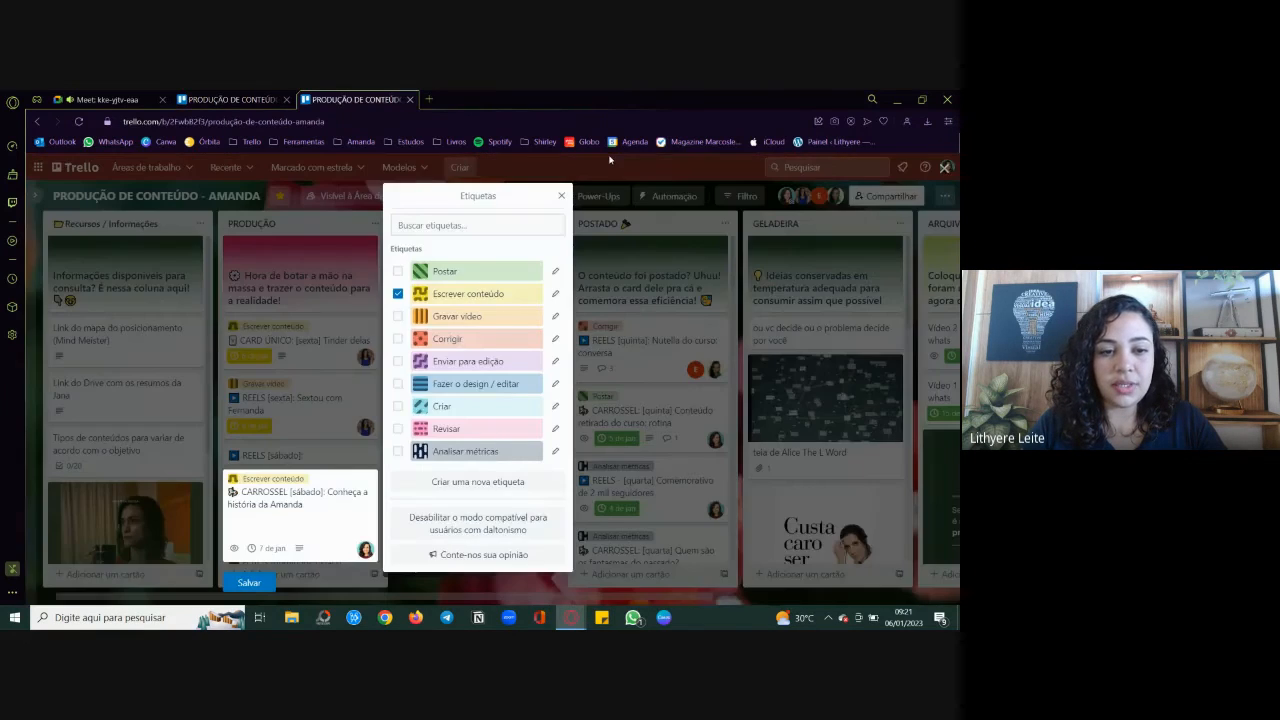
click(609, 160)
scroll(316, 412, down, 3)
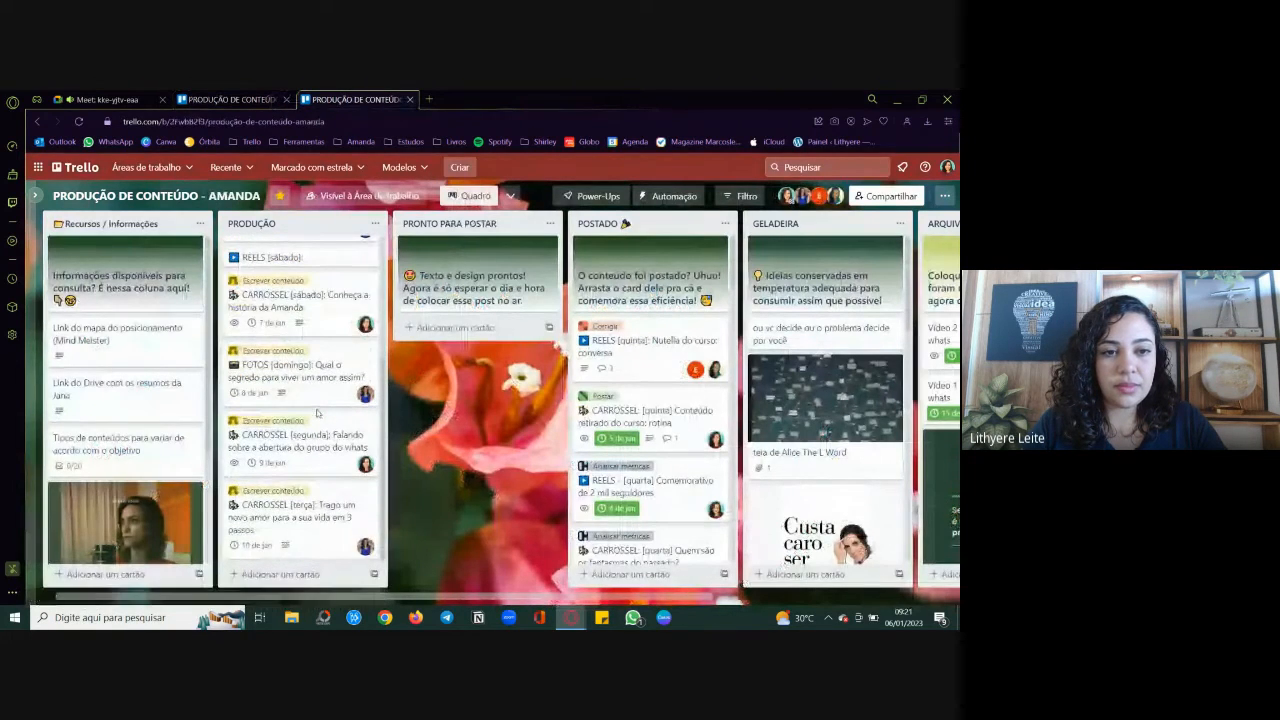
scroll(316, 412, up, 2)
scroll(316, 412, down, 1)
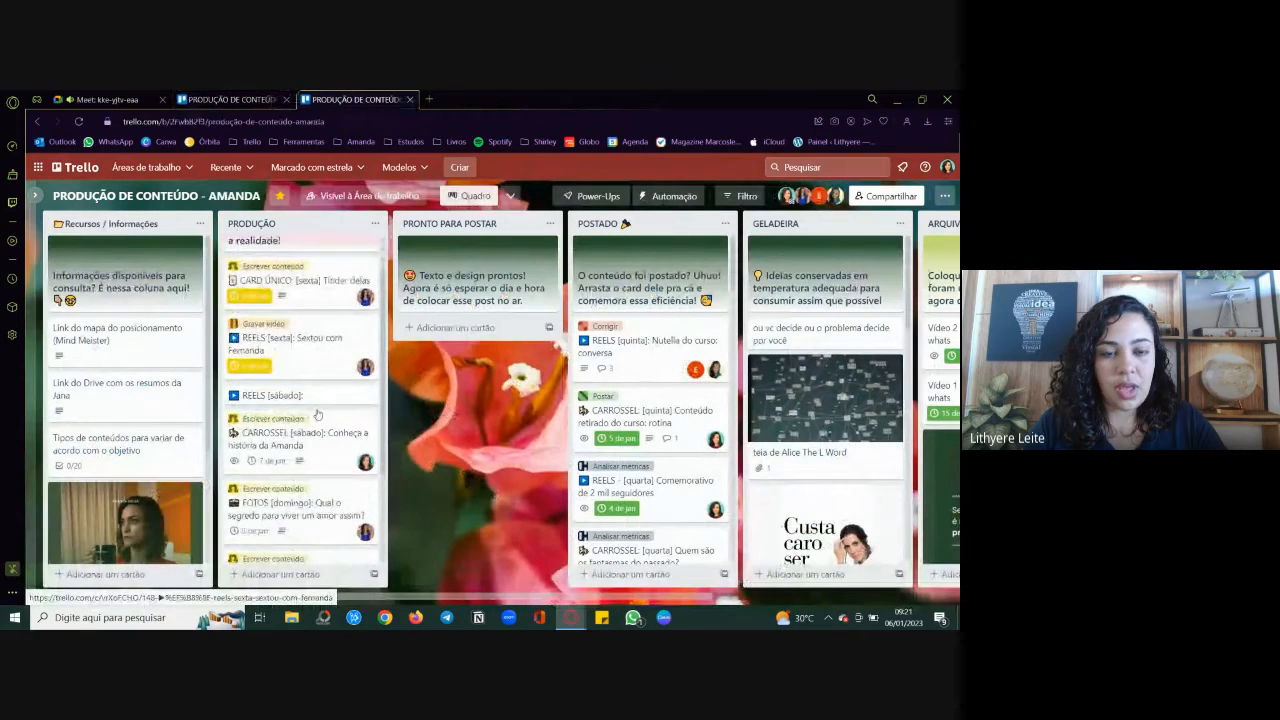
scroll(316, 413, up, 1)
scroll(316, 413, down, 2)
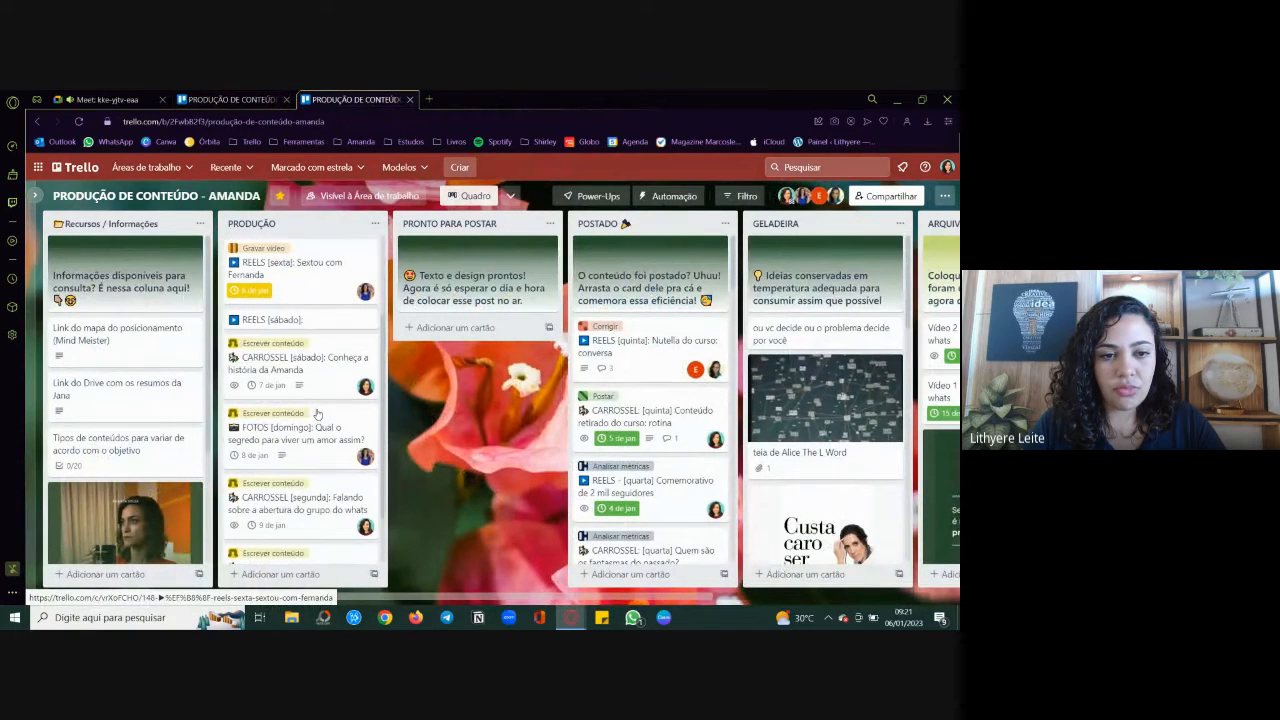
scroll(316, 412, down, 1)
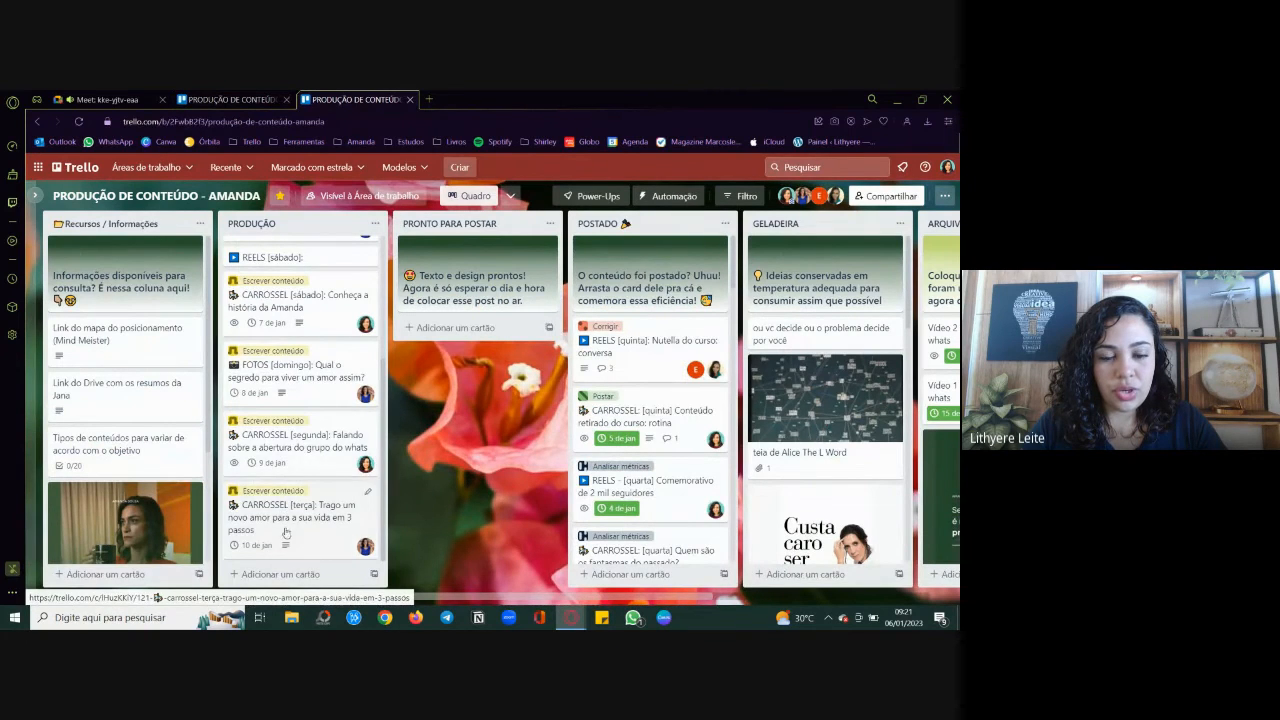
scroll(289, 497, up, 2)
scroll(289, 497, up, 2)
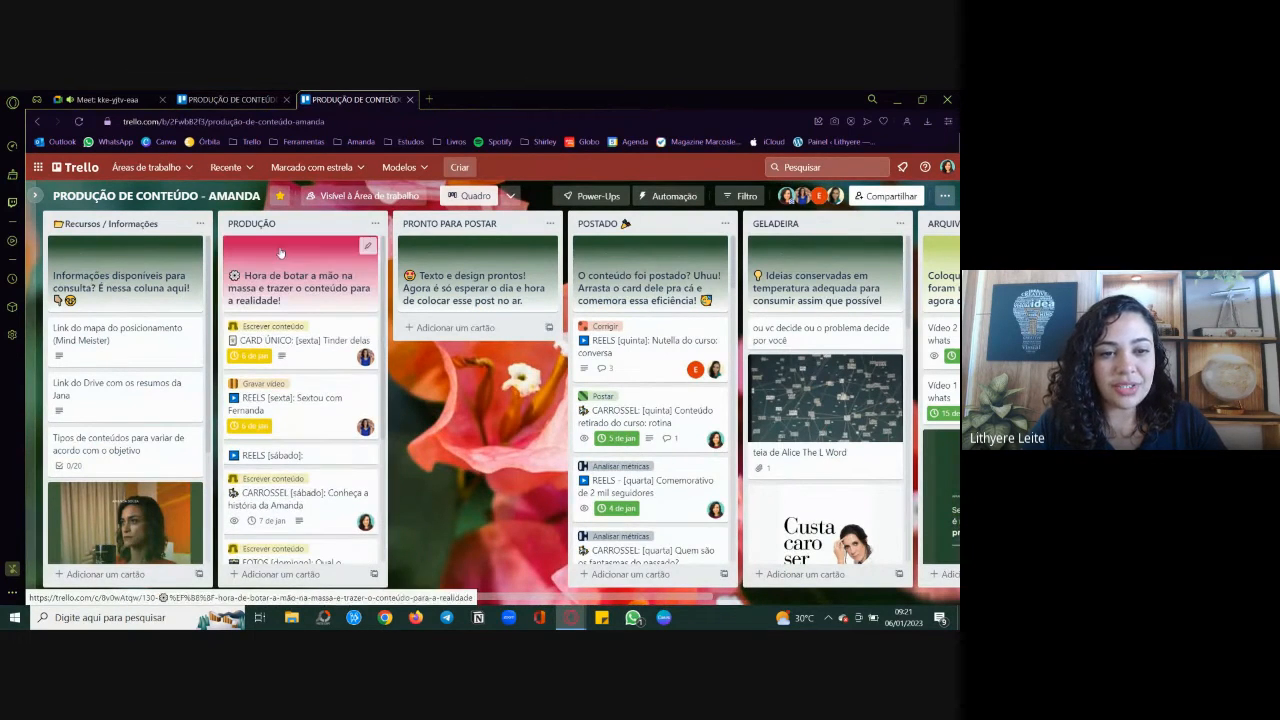
scroll(280, 400, down, 3)
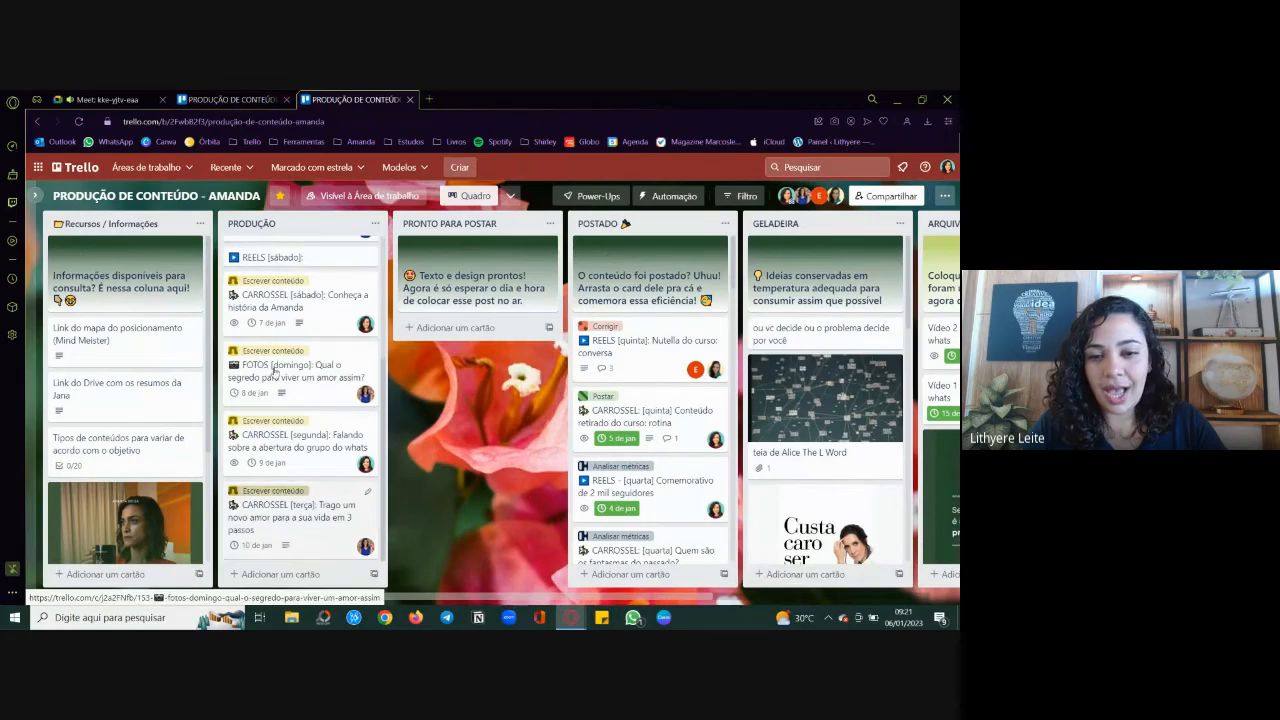
Step: On the PRODUÇÃO DE CONTEÚDO board, create a dark grey label titled "Analisar métricas" and clear it from the carousel card
click(260, 99)
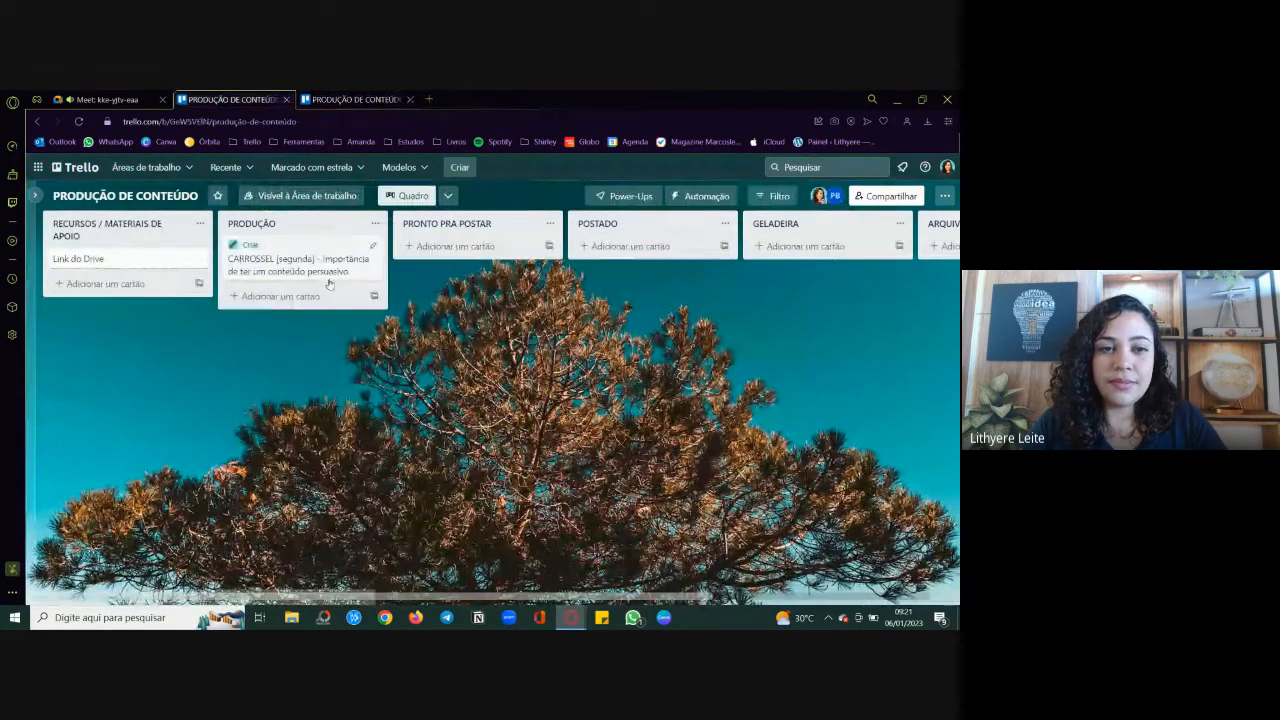
click(372, 245)
click(430, 268)
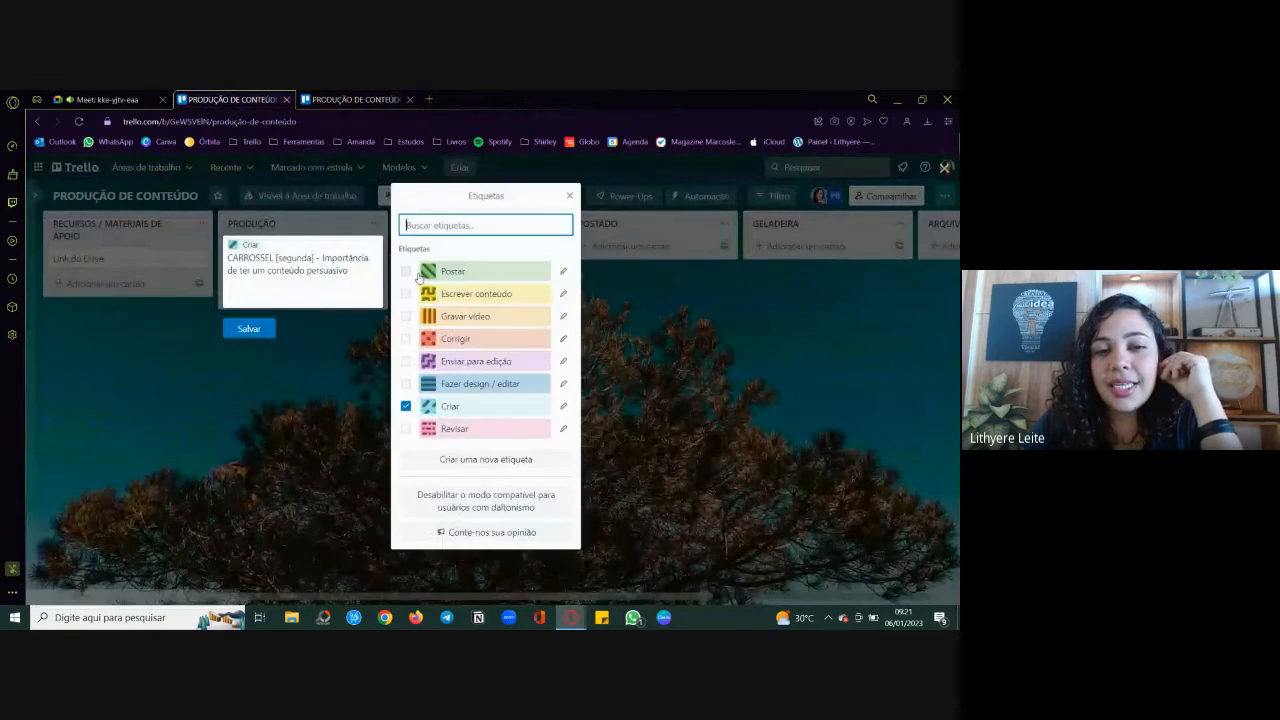
click(486, 459)
click(554, 466)
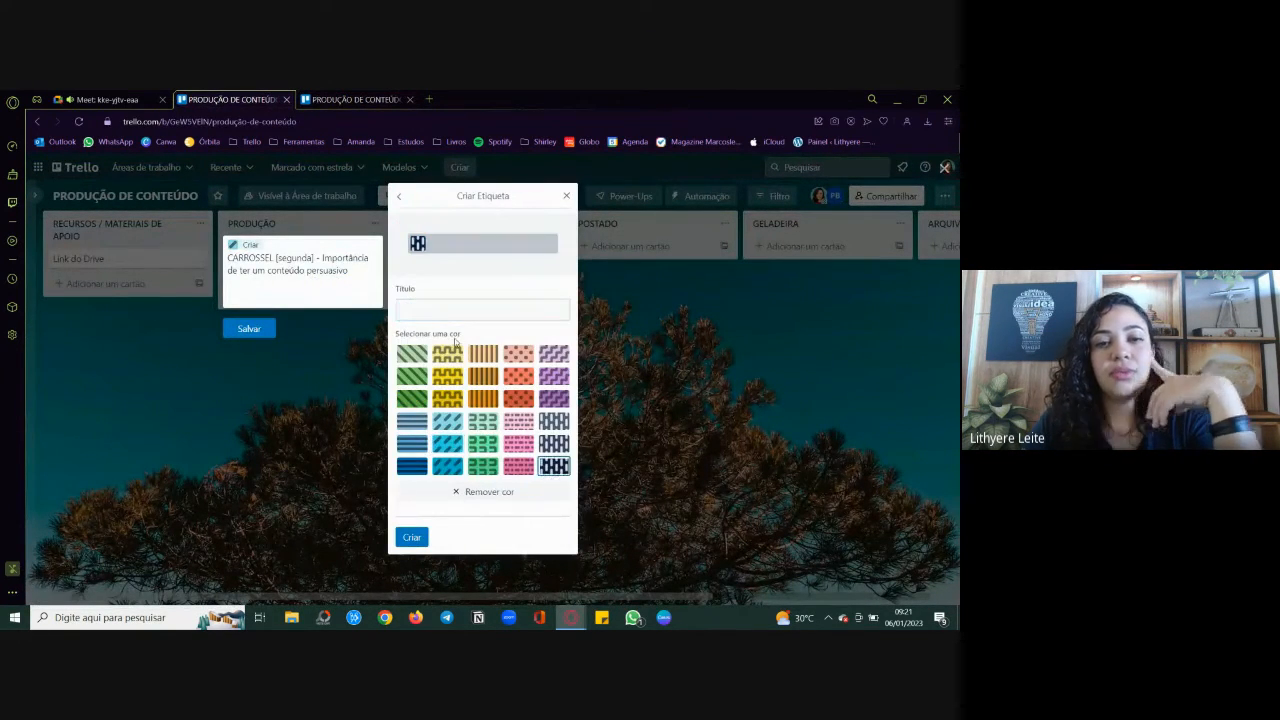
click(435, 307)
text(Analis)
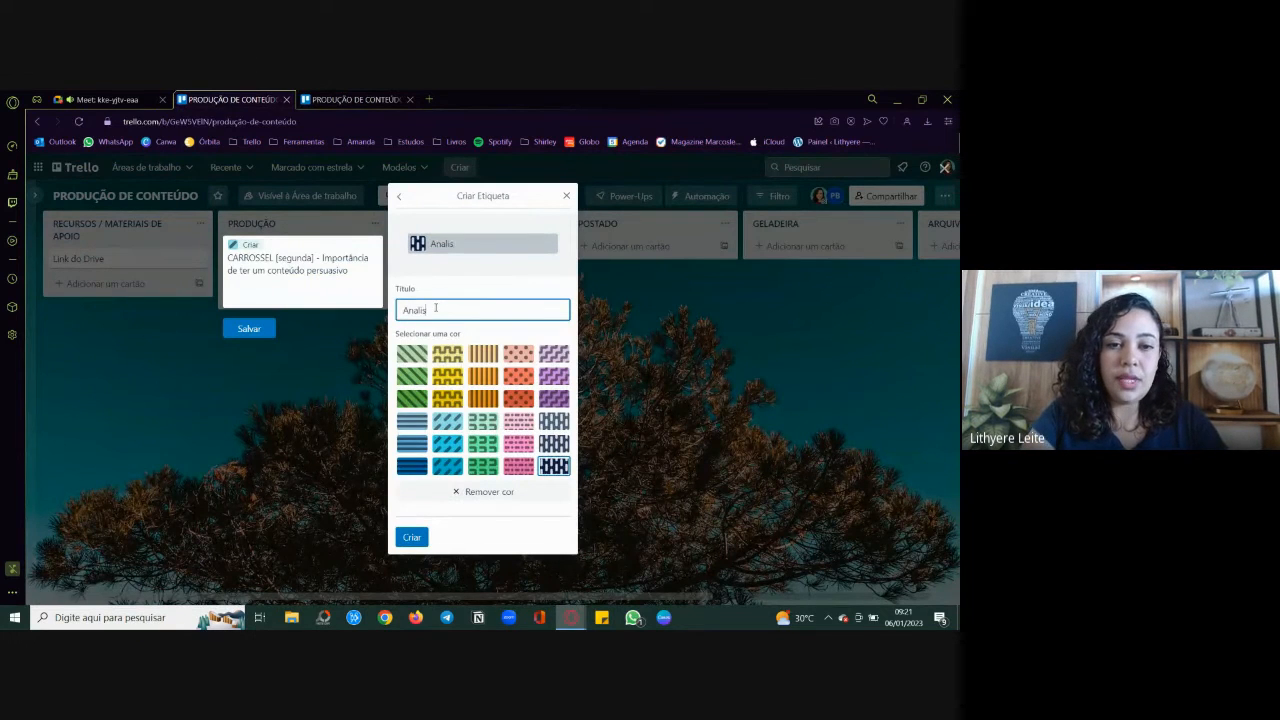
text(ar métricas)
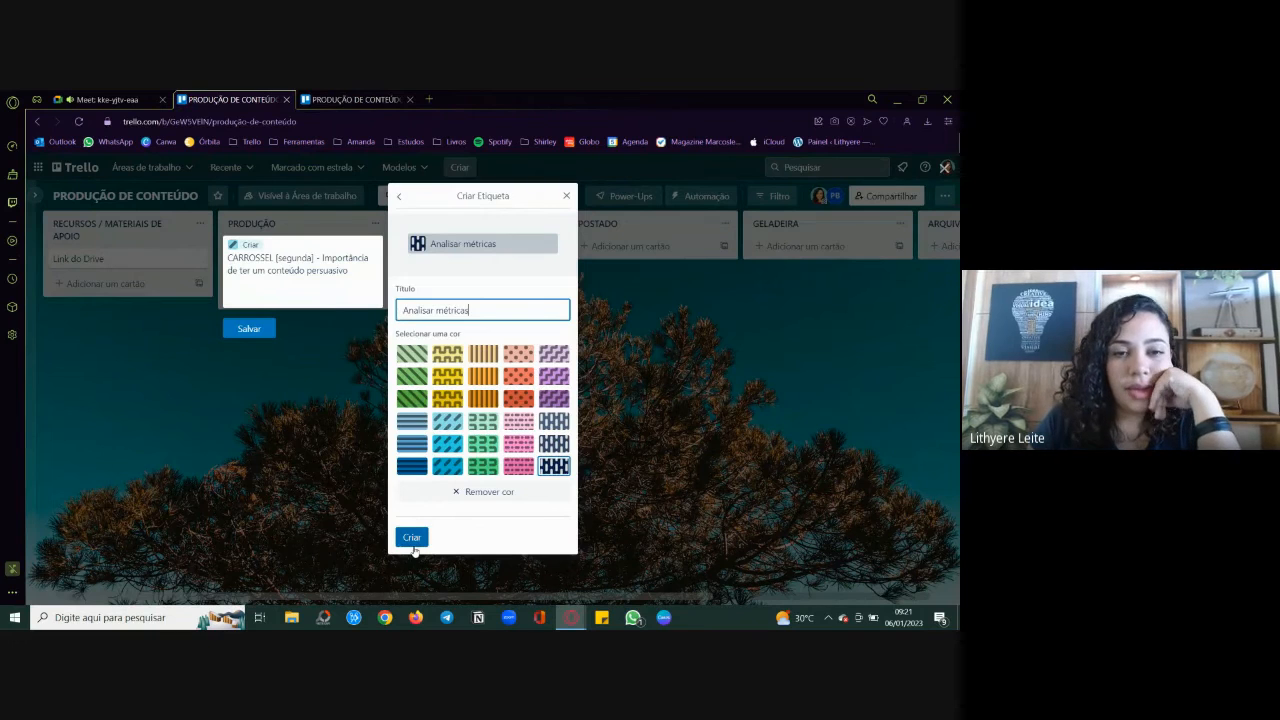
click(412, 540)
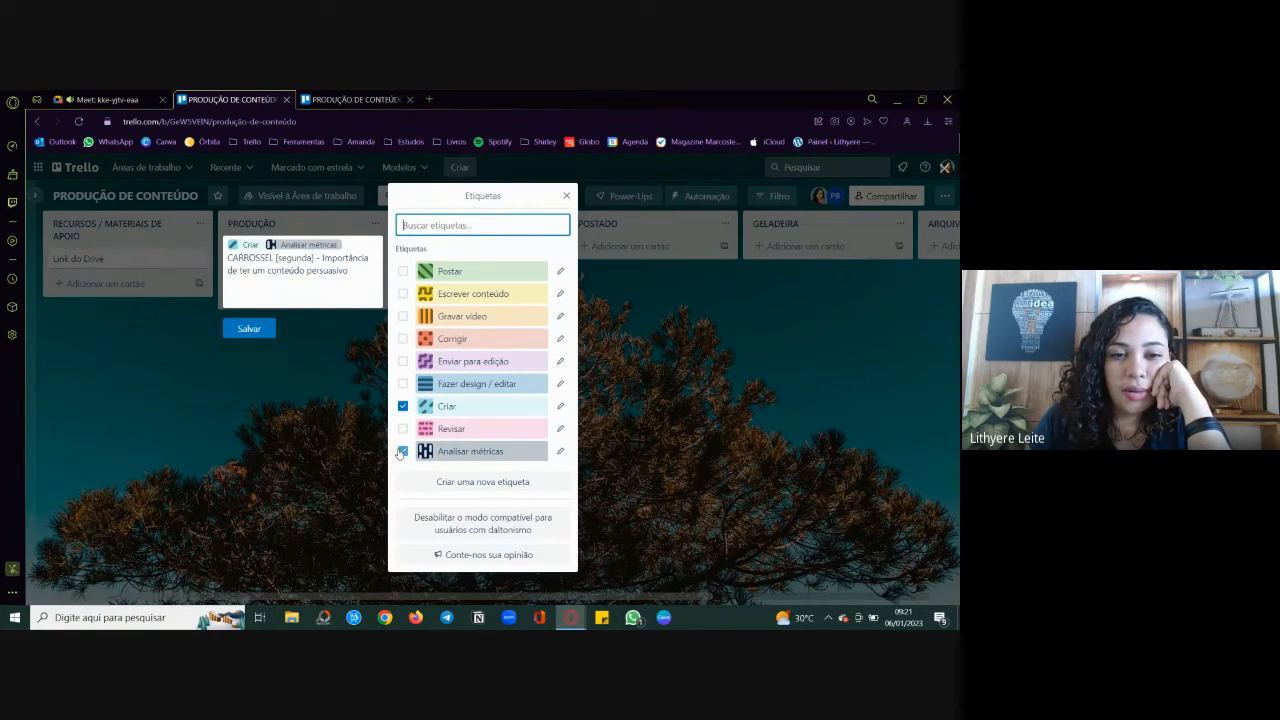
click(402, 451)
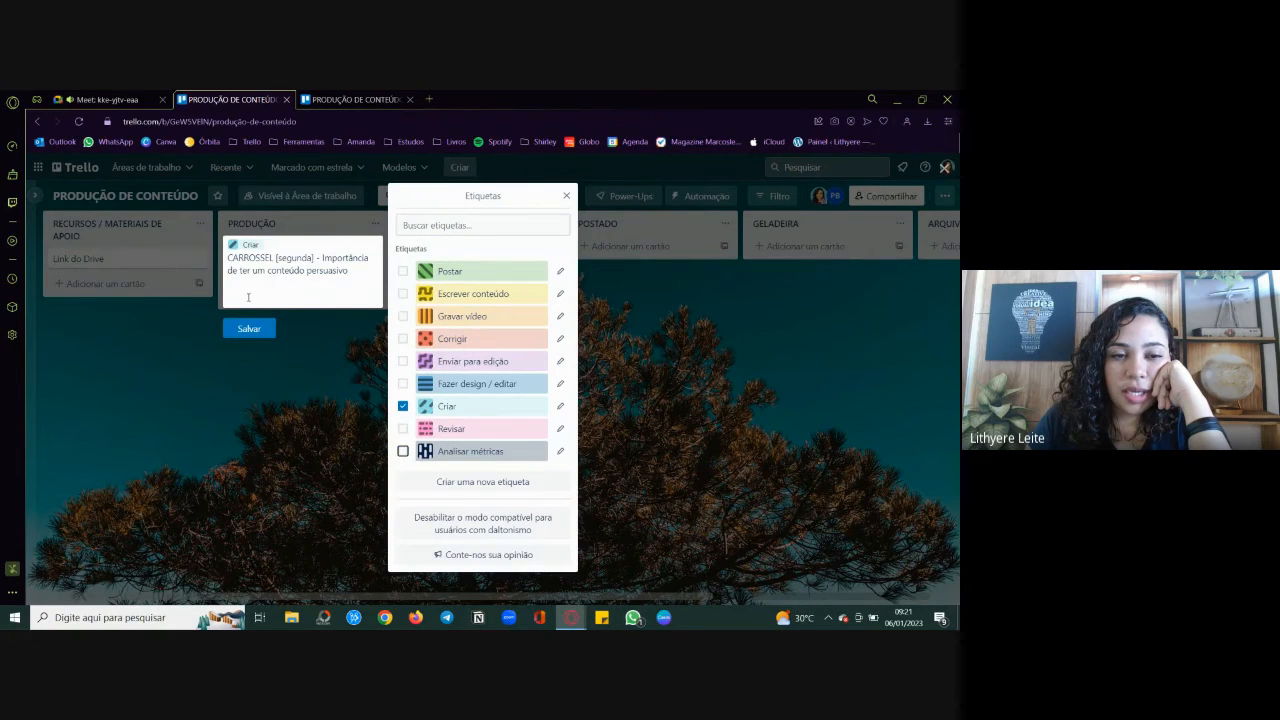
click(251, 334)
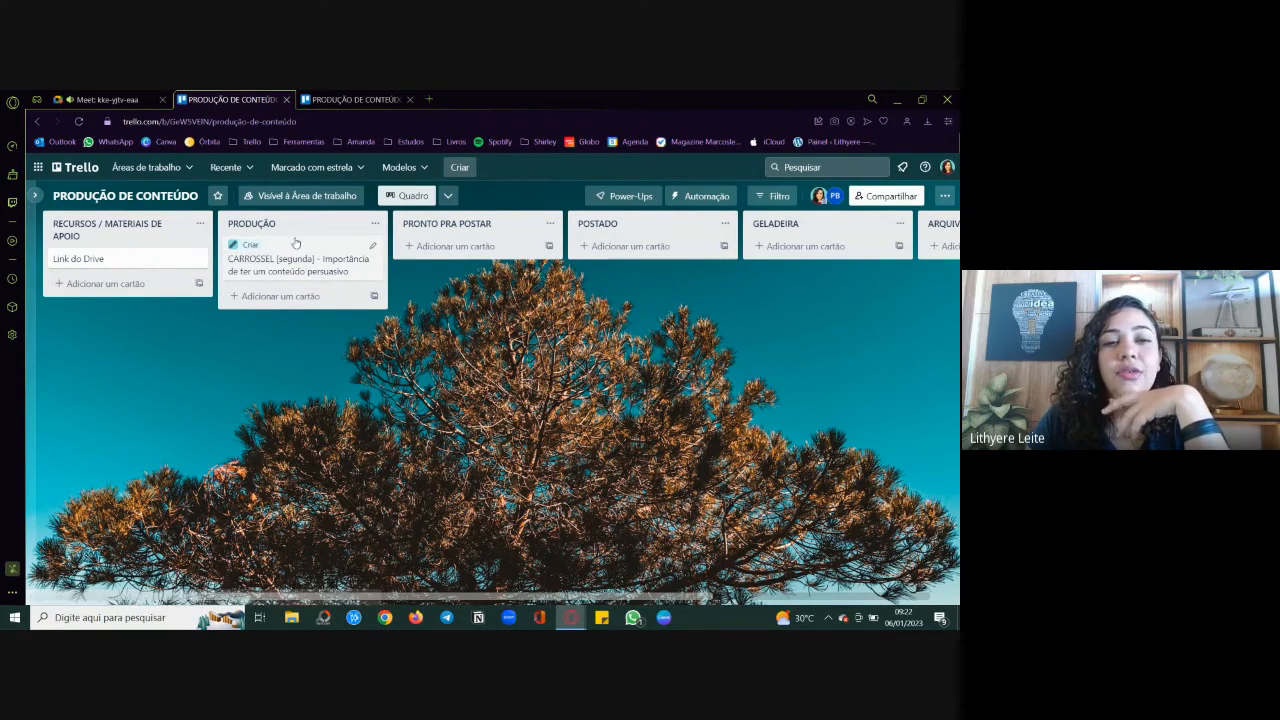
Step: Assign the invited board member to the carousel card in the PRODUÇÃO list and save the card
click(374, 248)
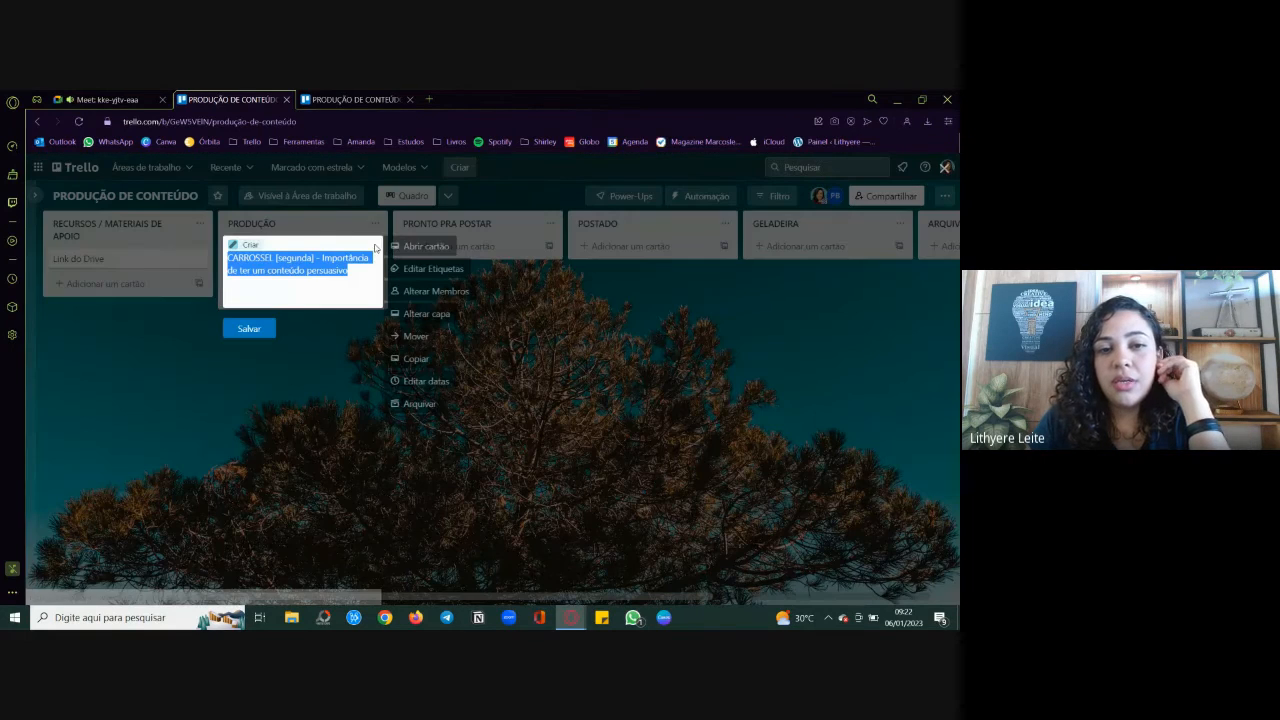
click(420, 292)
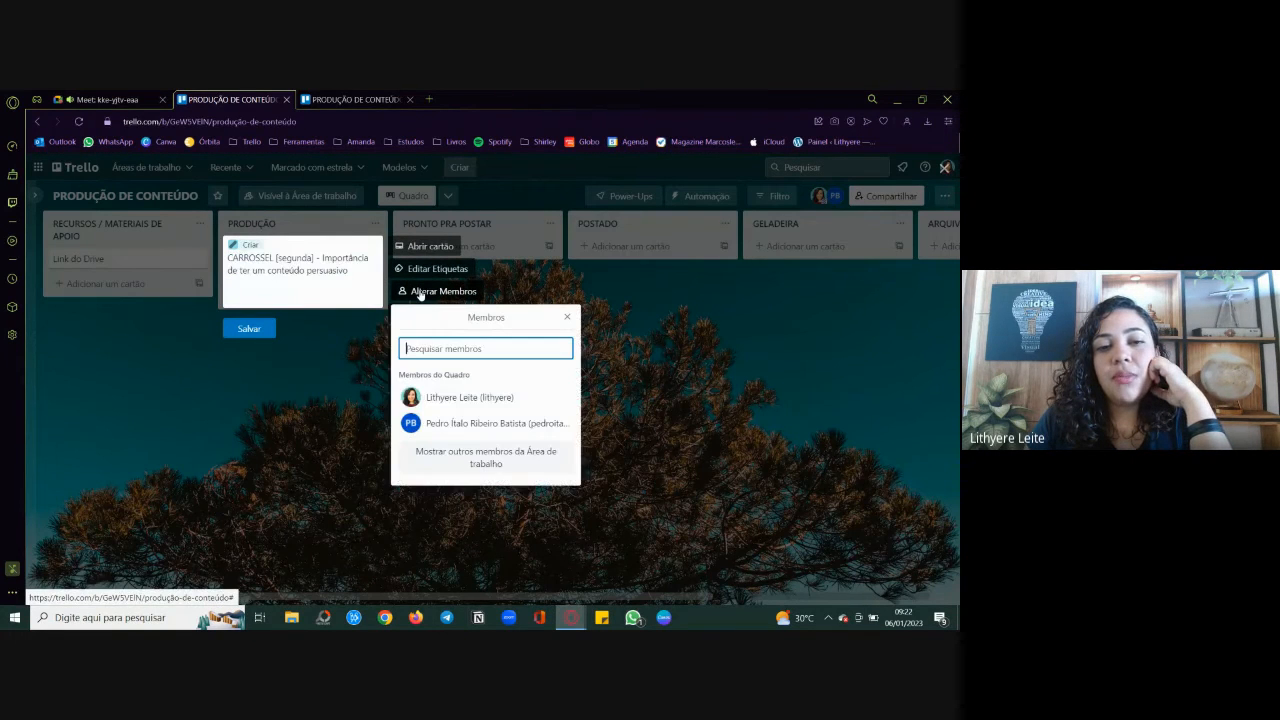
click(440, 424)
click(263, 353)
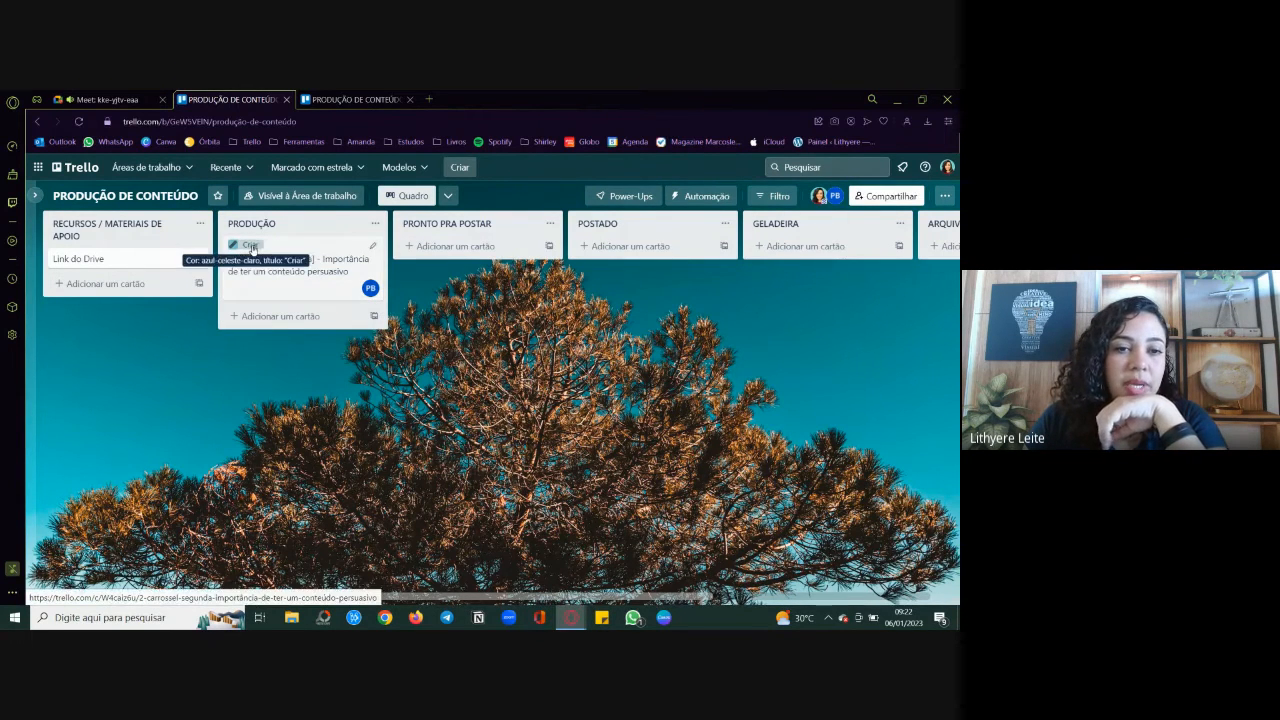
Step: Reassign the carousel card to the board owner and remove the invited member from it
click(374, 247)
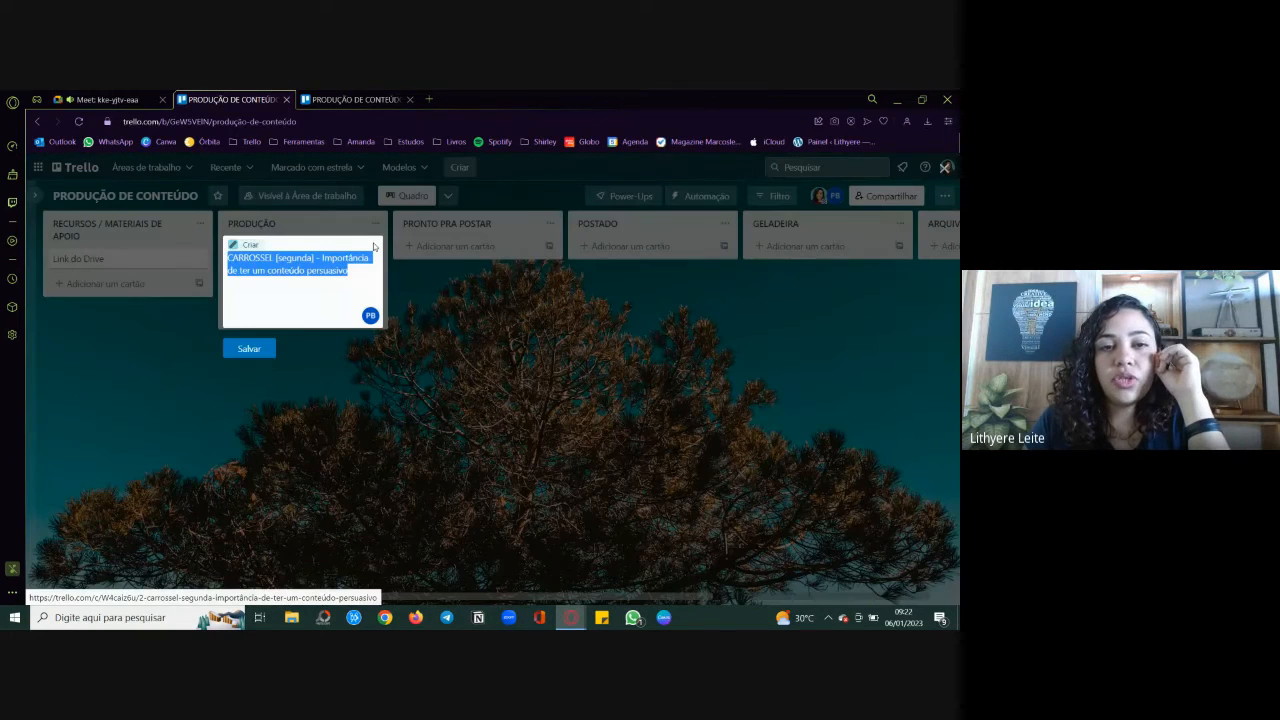
click(441, 291)
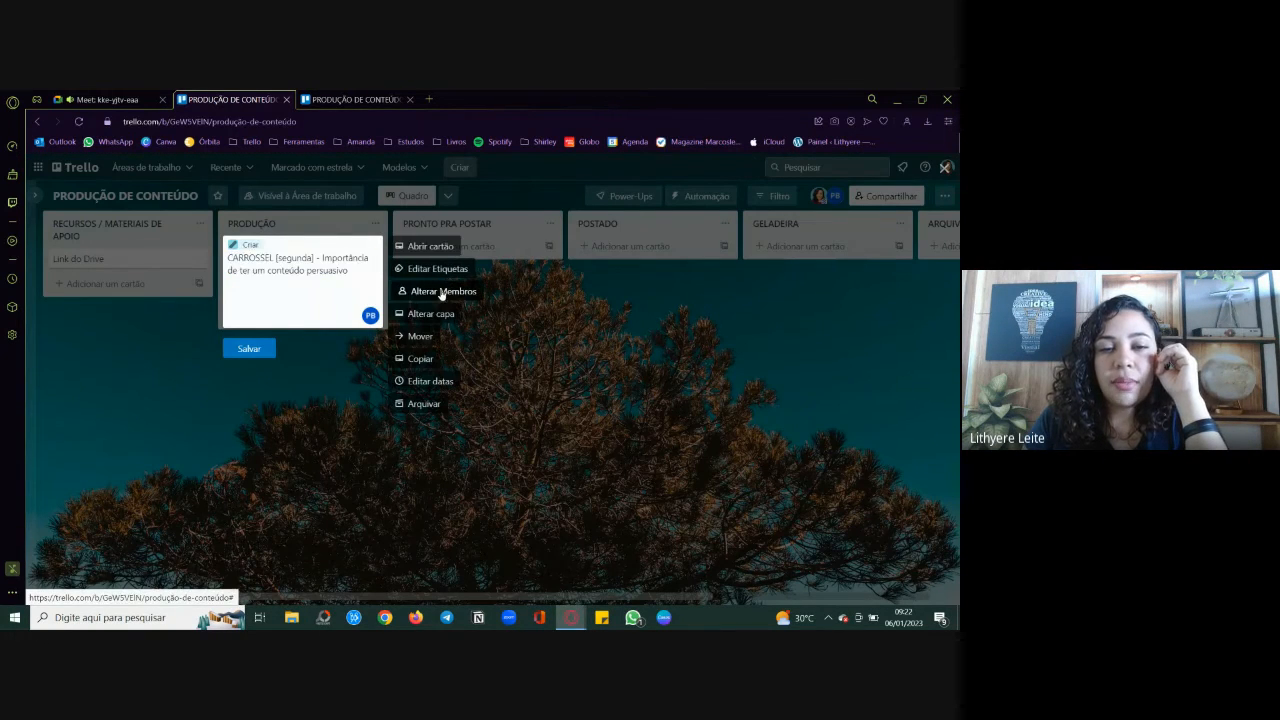
click(455, 399)
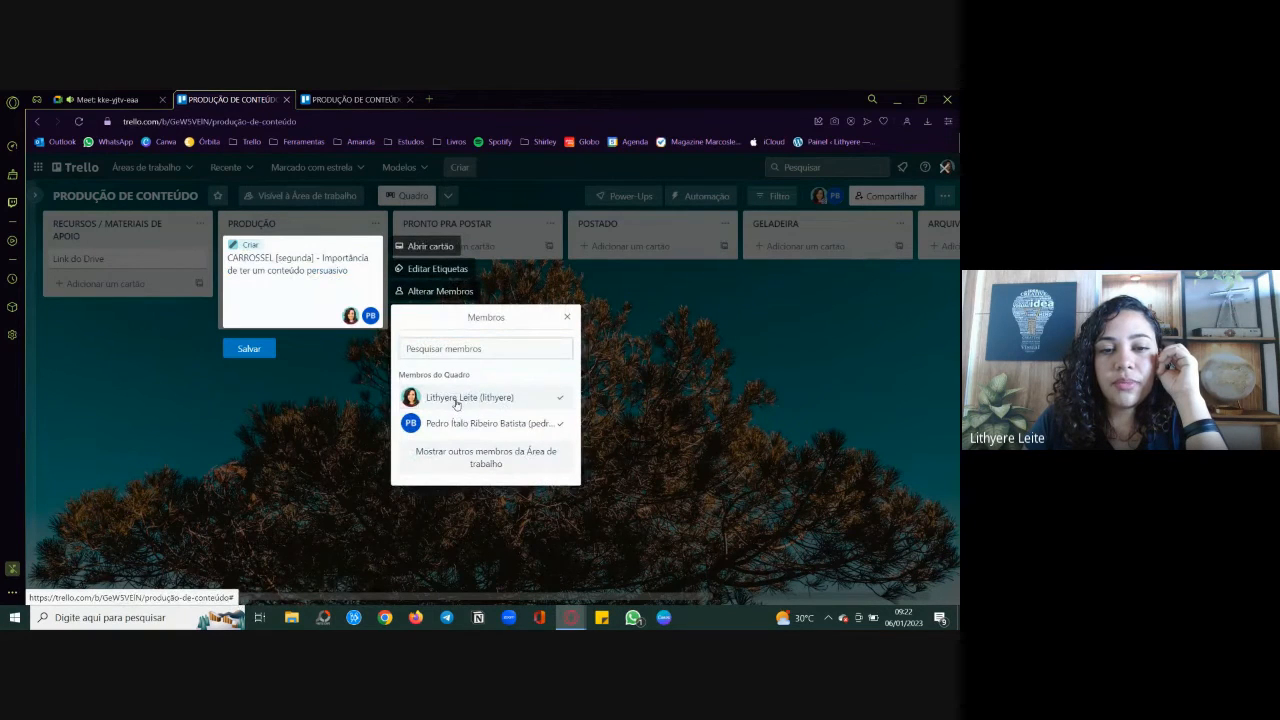
click(472, 425)
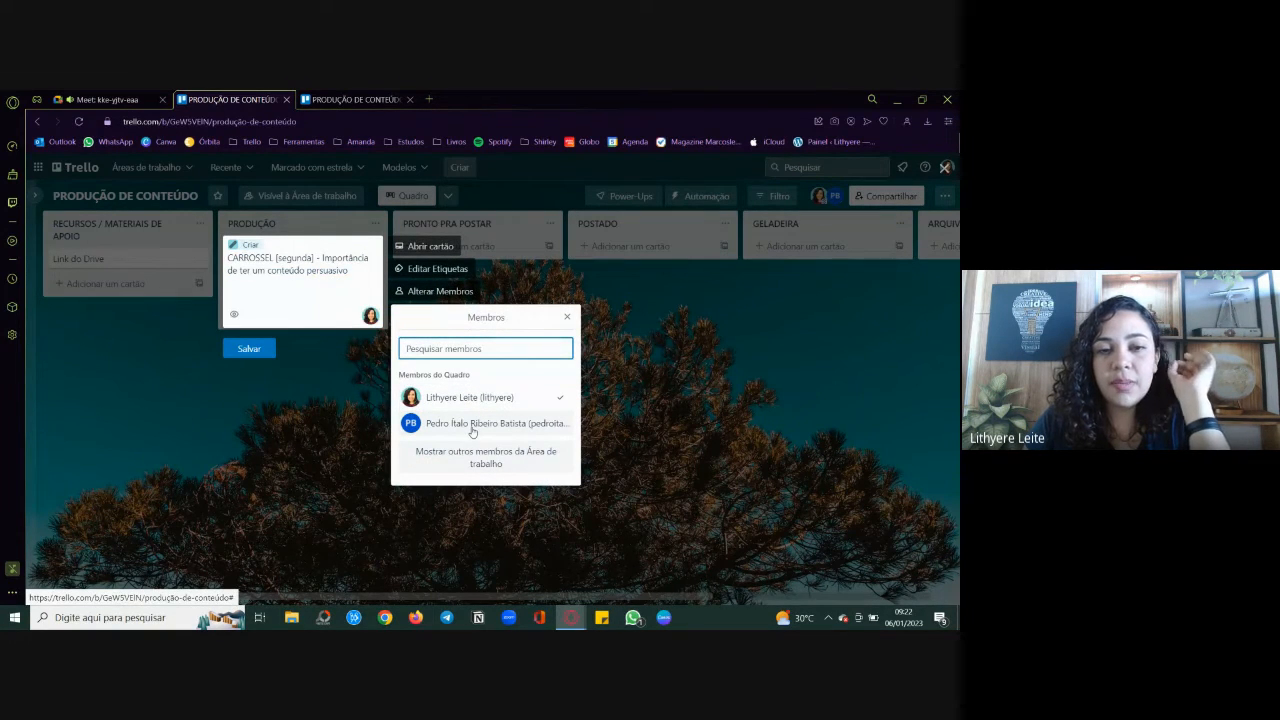
Step: Replace the carousel card's Criar label with Escrever conteúdo and save the card
click(440, 269)
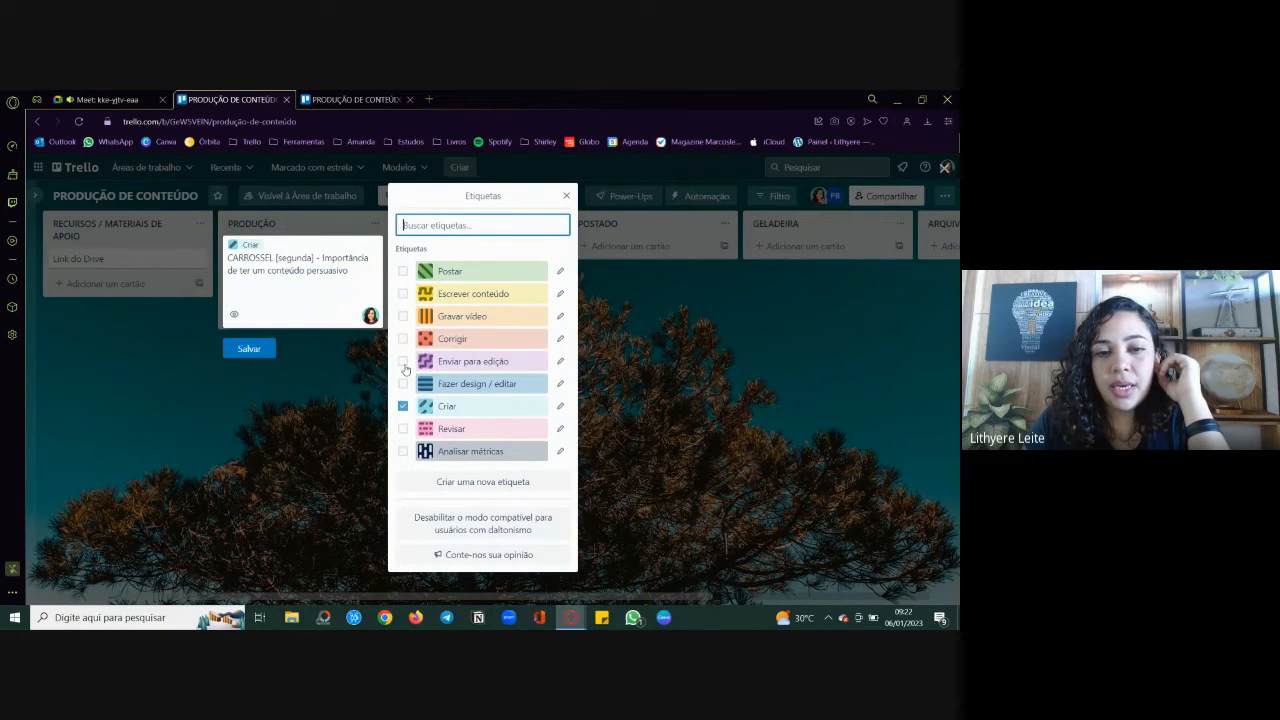
click(403, 294)
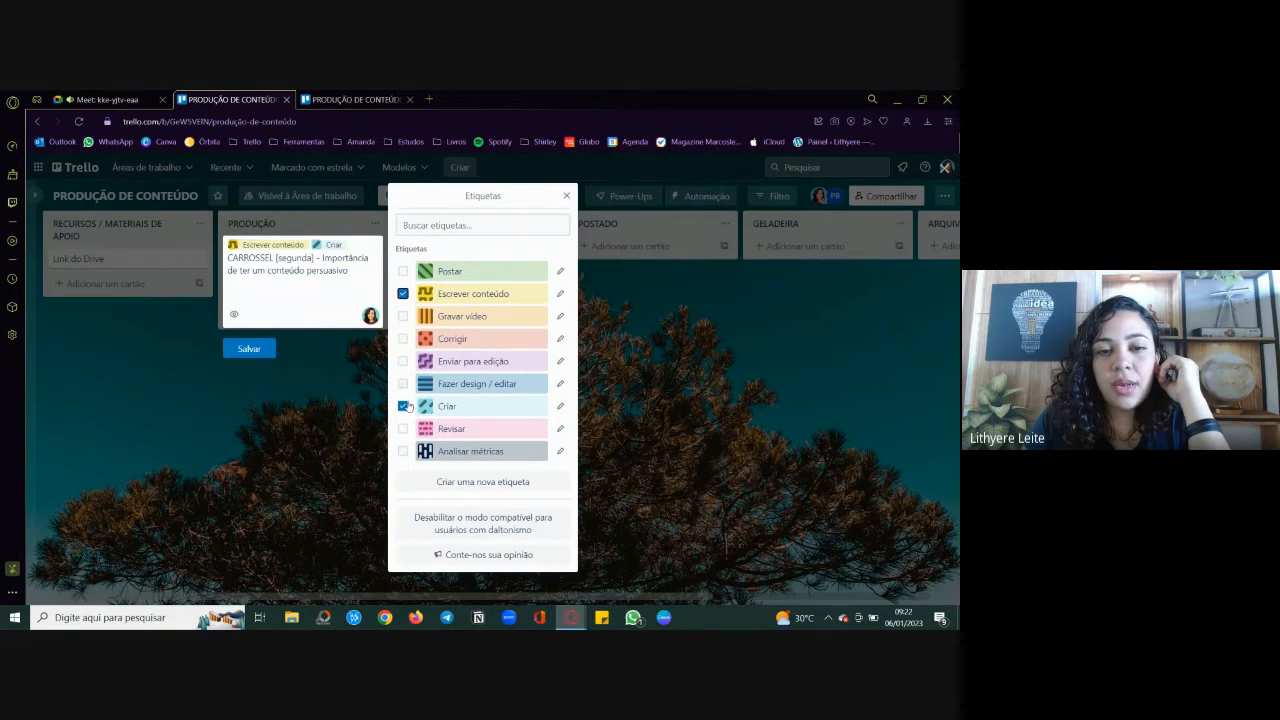
click(402, 408)
click(250, 350)
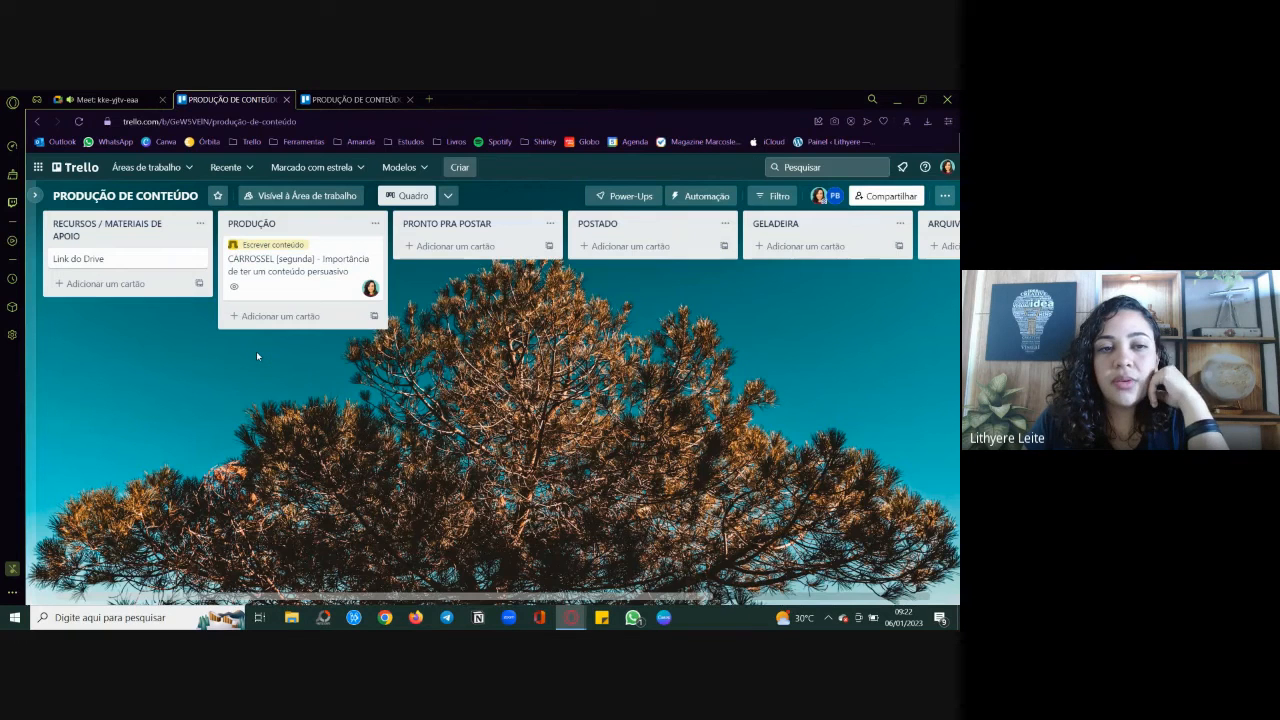
Step: Set the carousel card's due date to 09/01/2023 at 10:00 with a reminder 1 hora antes, and save the card
click(372, 249)
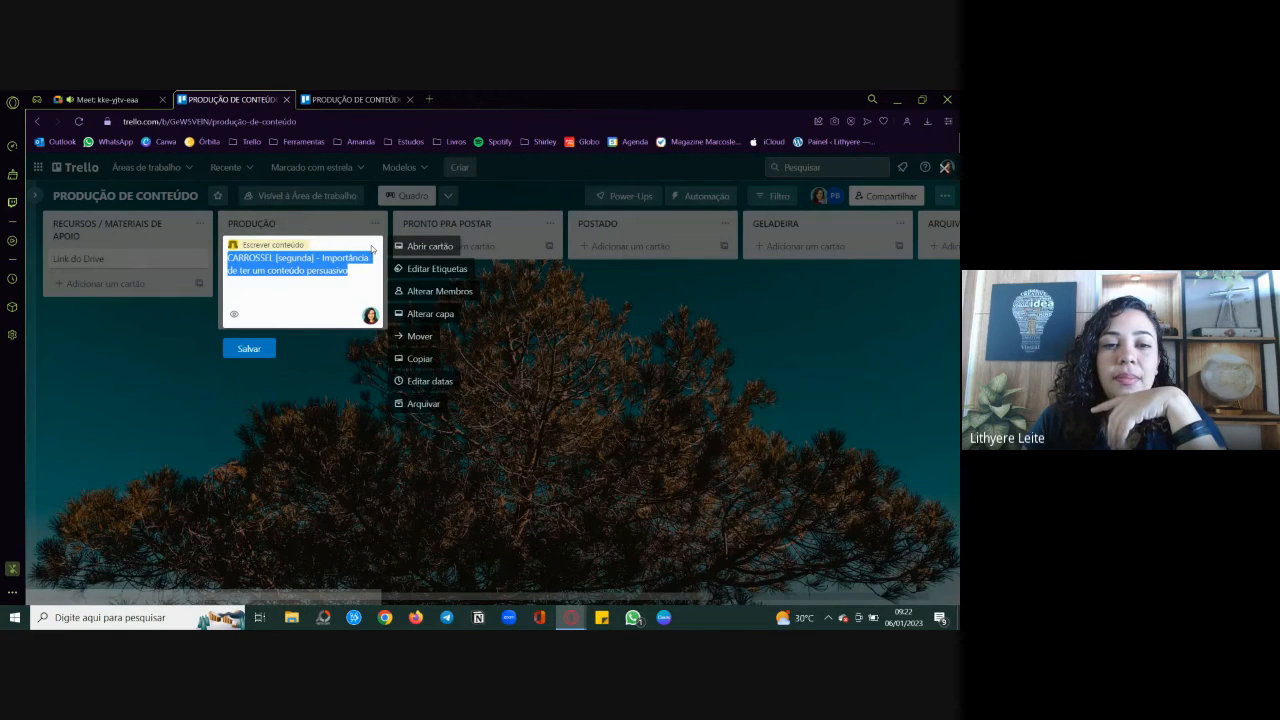
click(425, 381)
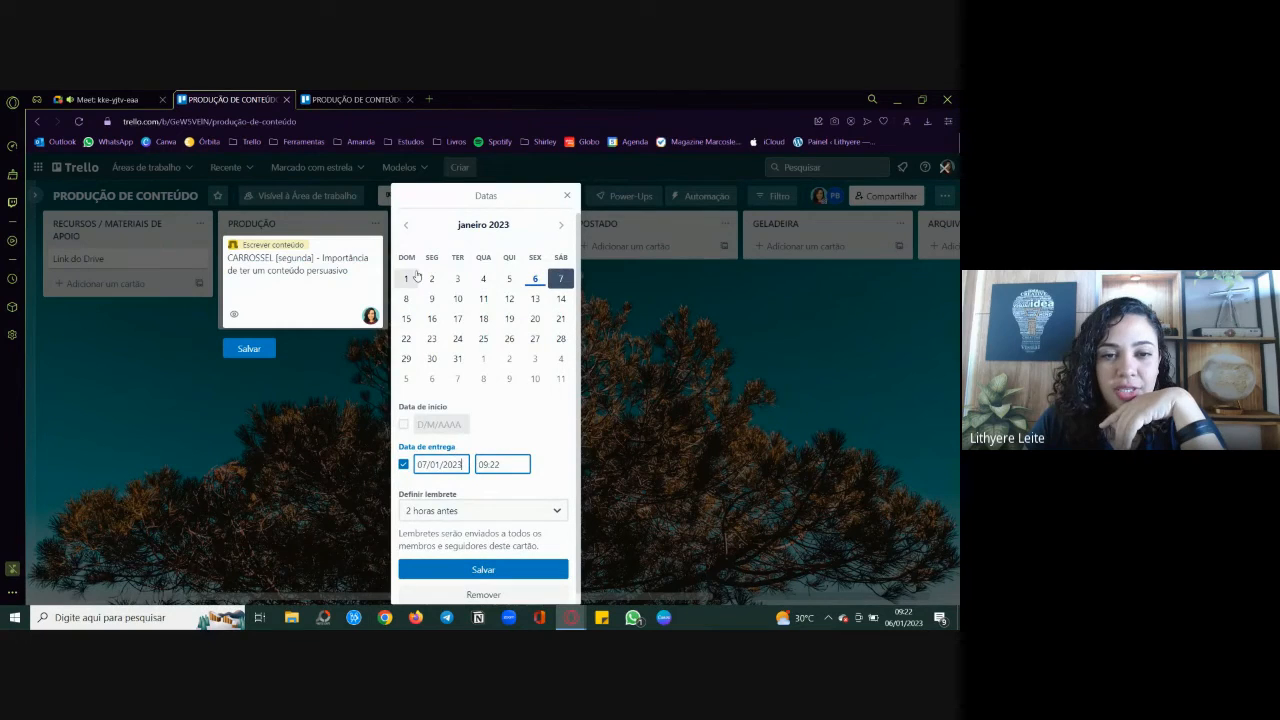
click(432, 299)
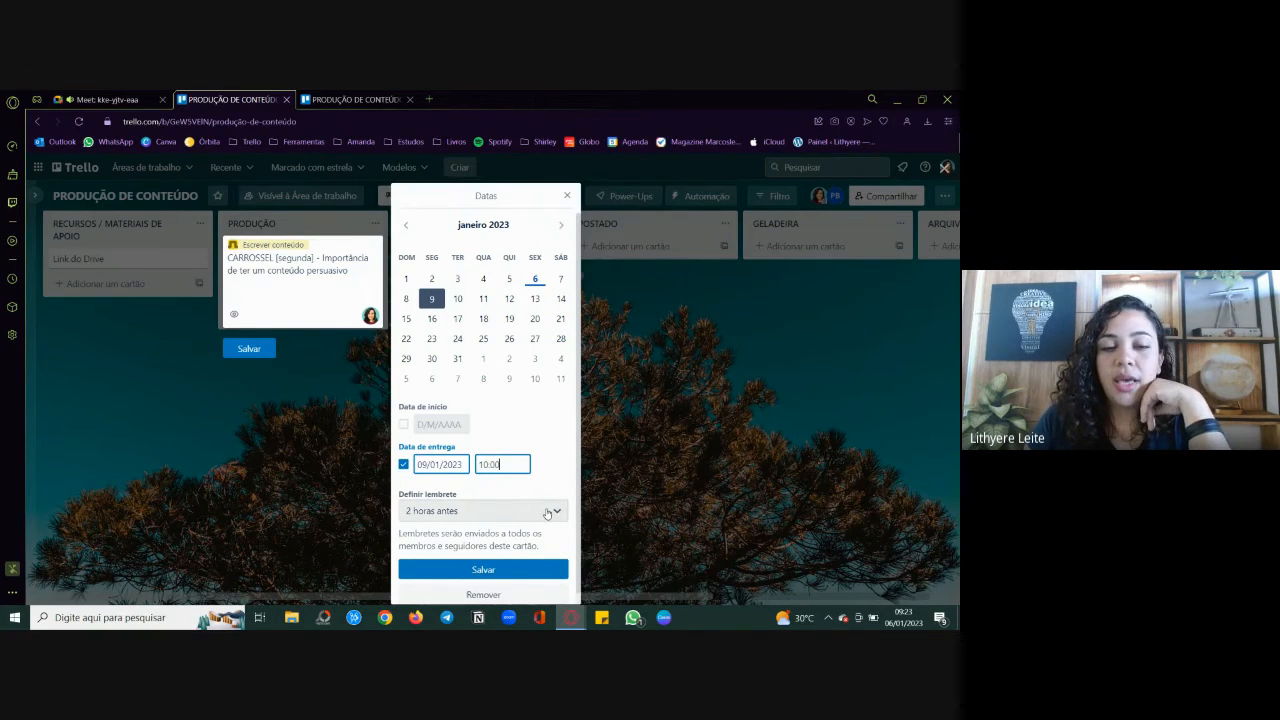
click(540, 510)
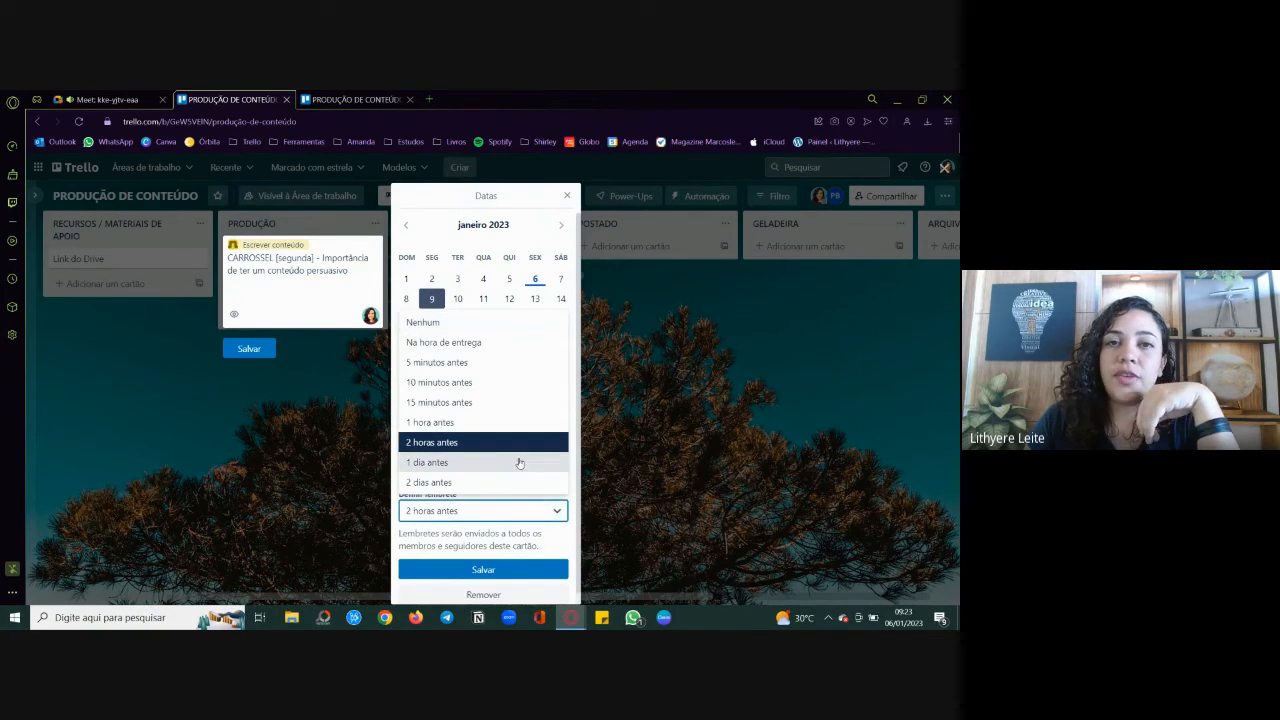
click(481, 420)
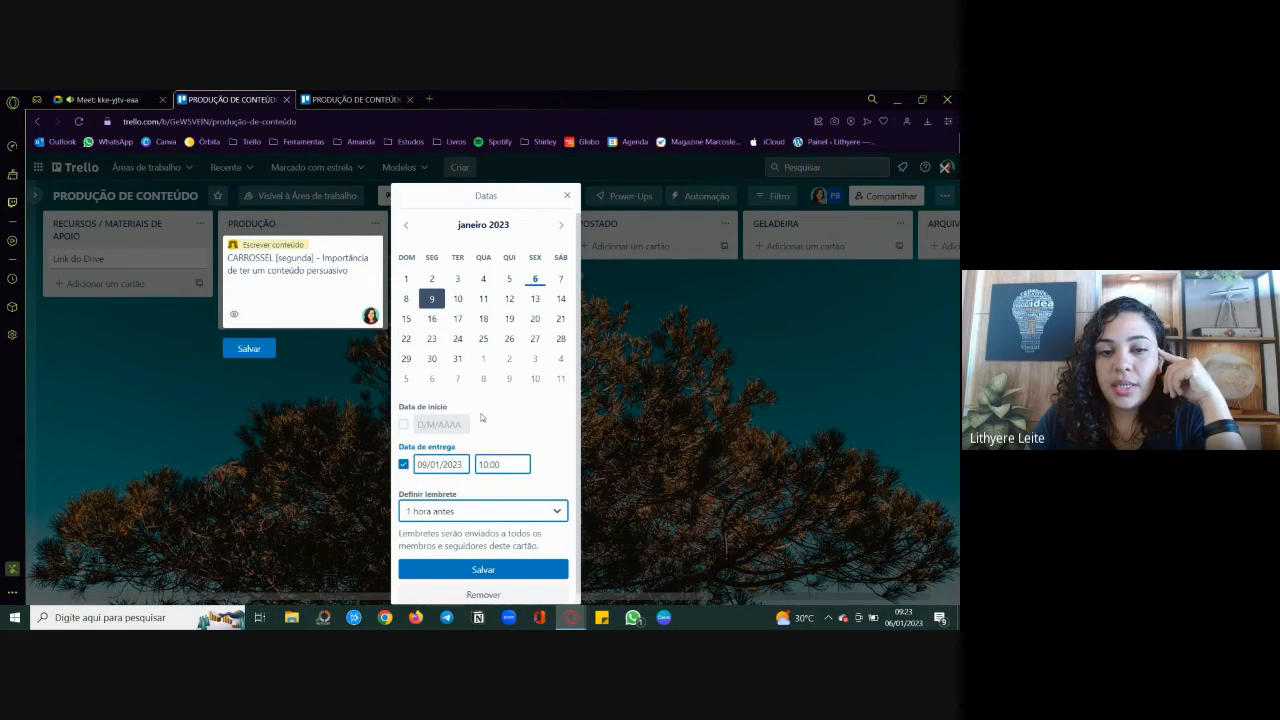
click(502, 567)
click(252, 352)
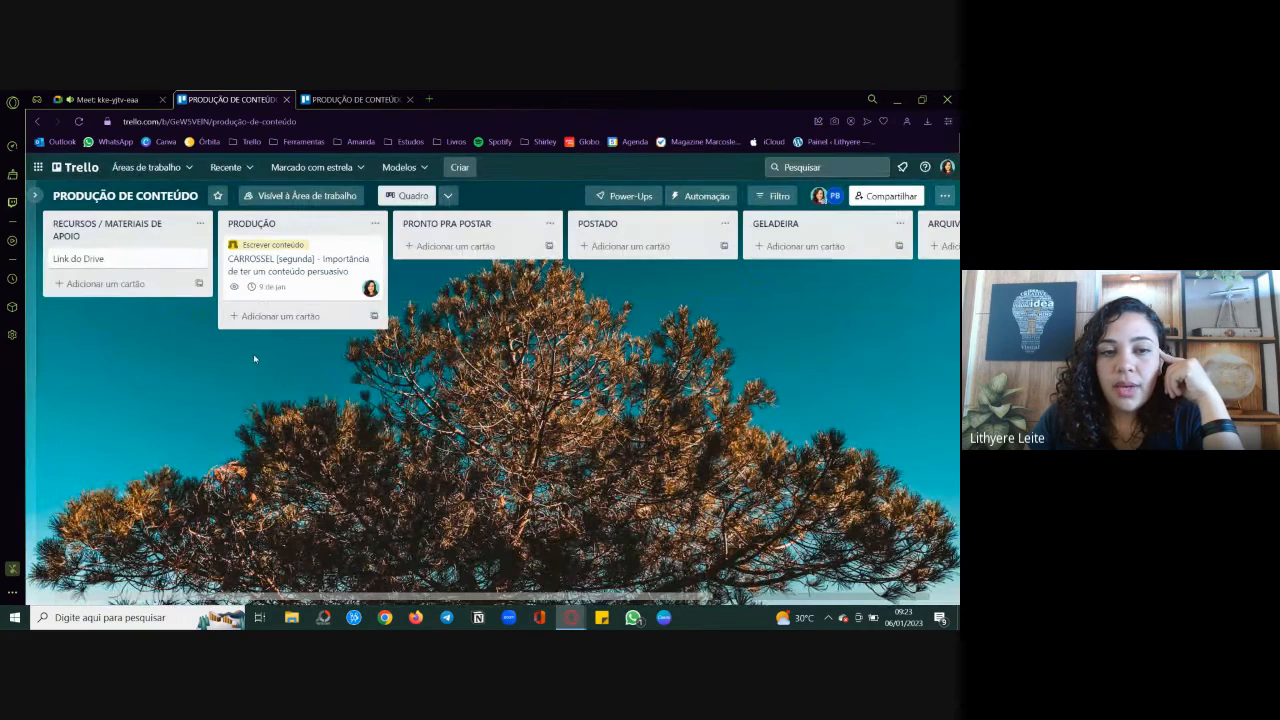
Step: Mark the carousel card's due date as complete and clear that mark again
click(252, 288)
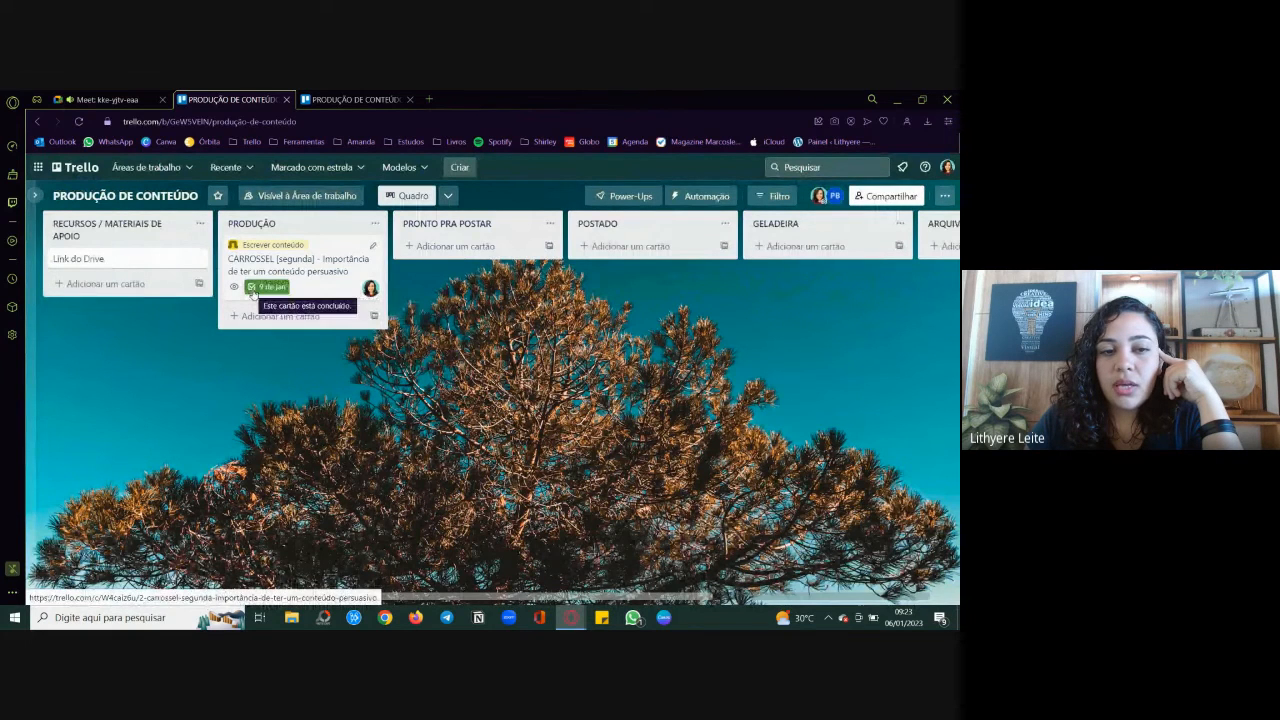
click(253, 289)
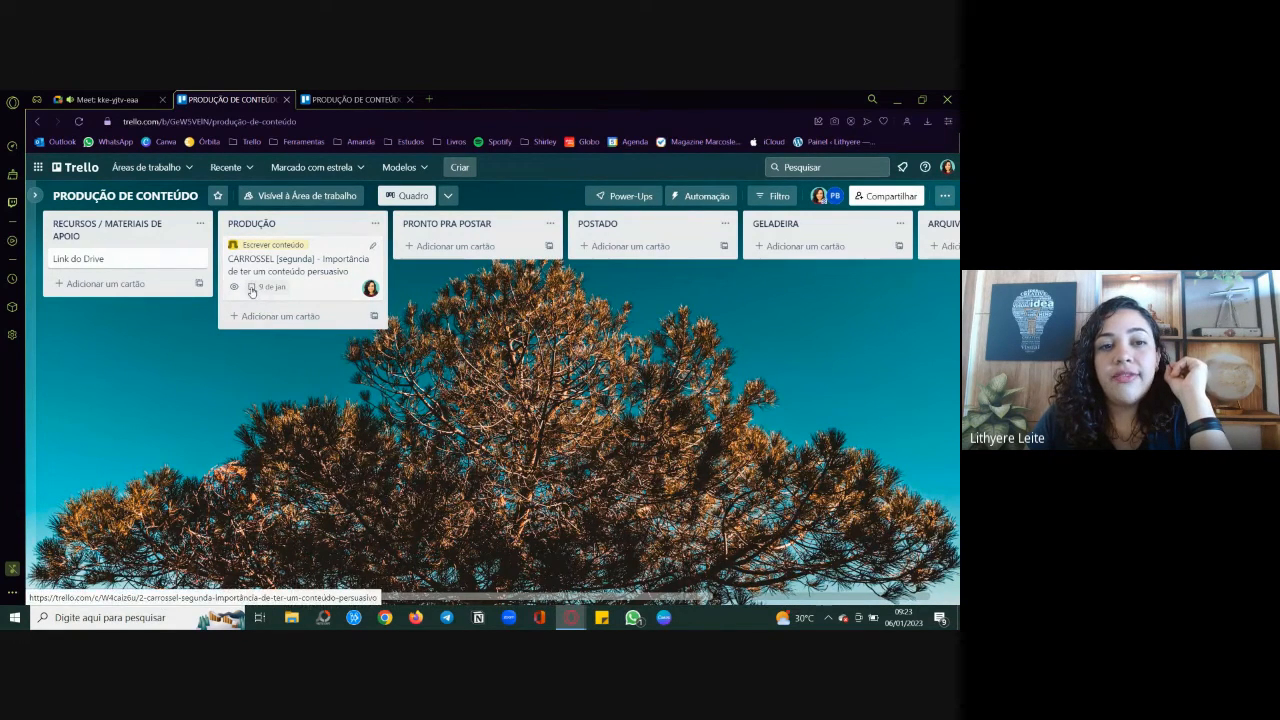
Step: Review the labels and due dates of the cards on the client's existing board and return to the new board
click(343, 97)
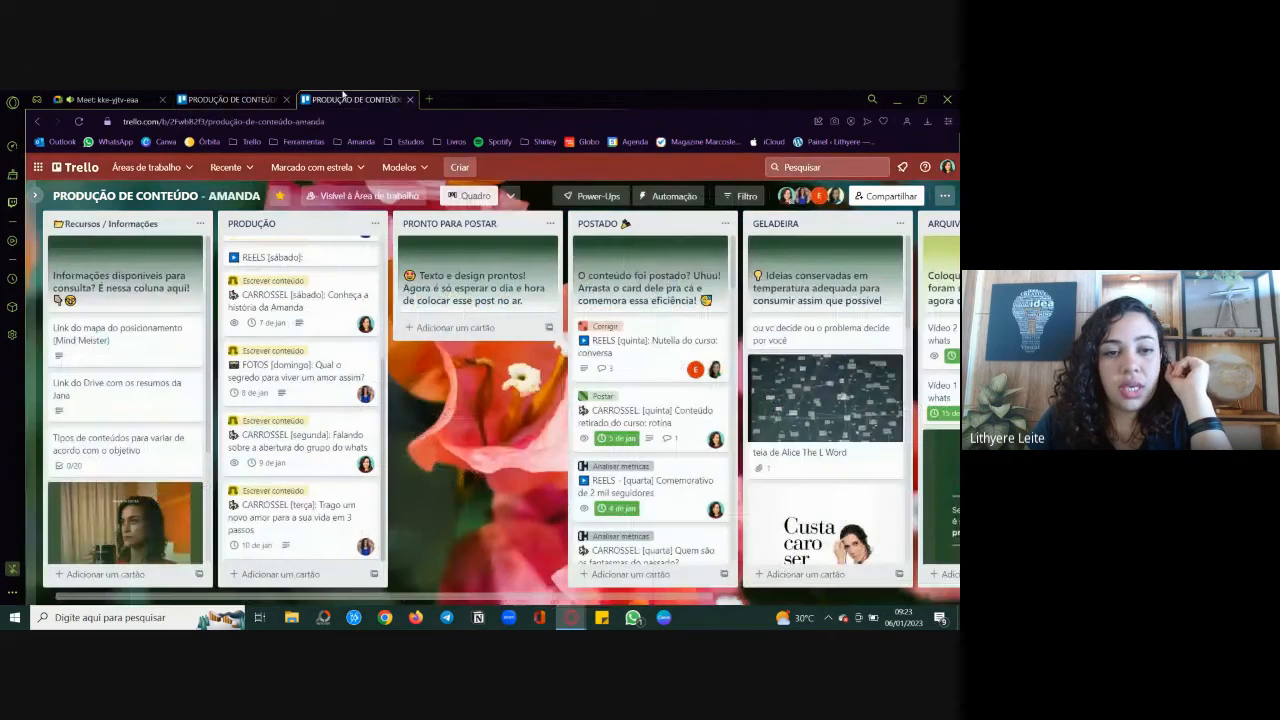
scroll(317, 378, up, 3)
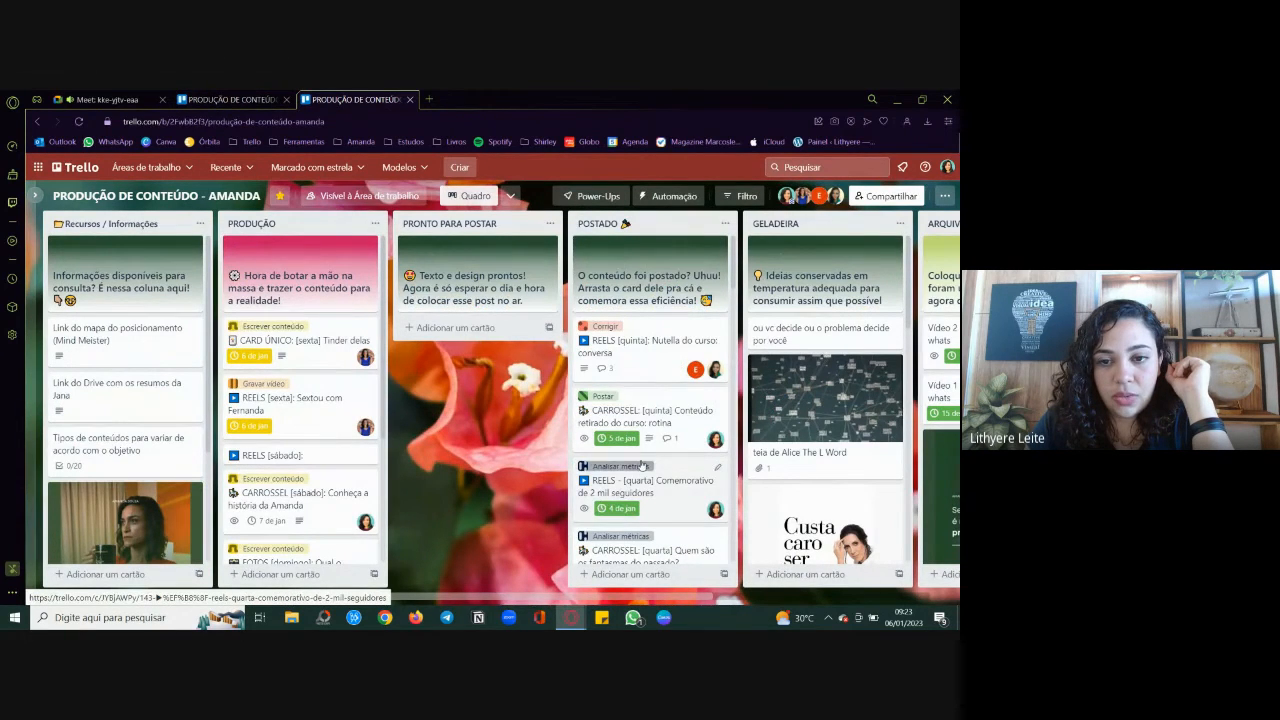
scroll(640, 462, down, 3)
scroll(642, 464, up, 3)
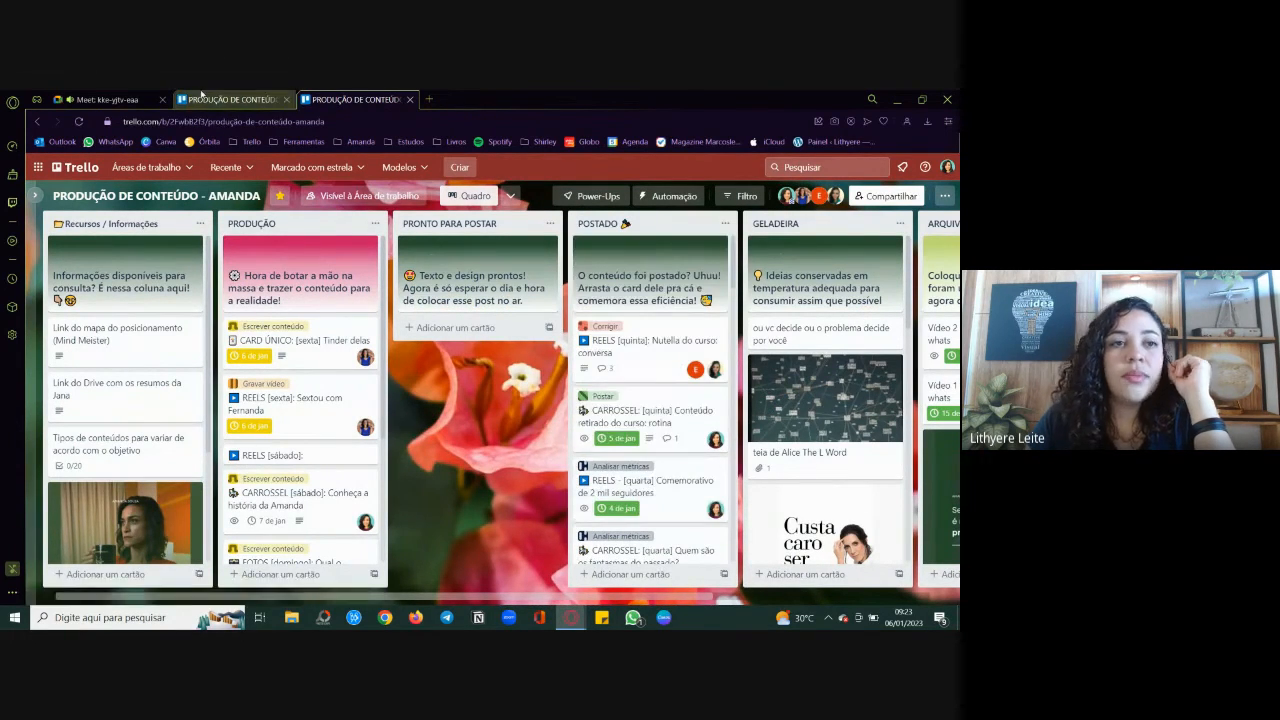
click(203, 99)
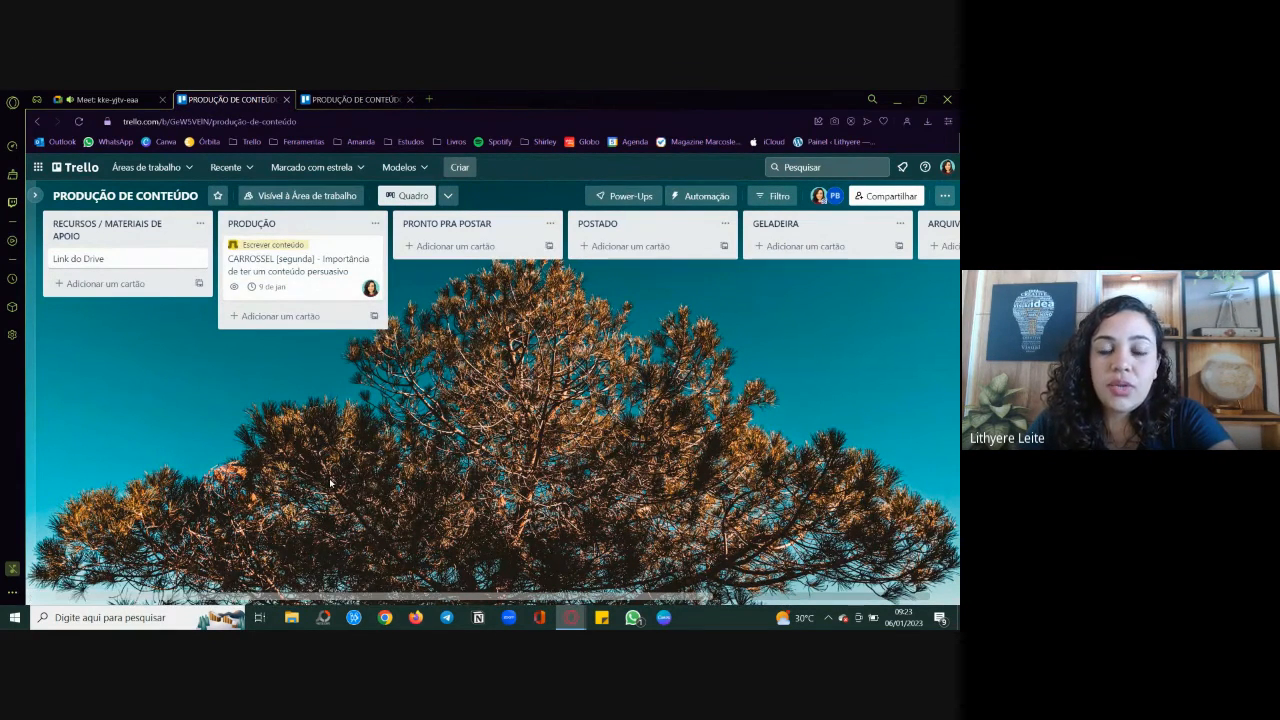
Step: Add a list titled BANCO DE REFERÊNCIAS after the ARQUIVO list on the PRODUÇÃO DE CONTEÚDO board
scroll(330, 483, right, 3)
scroll(330, 483, left, 3)
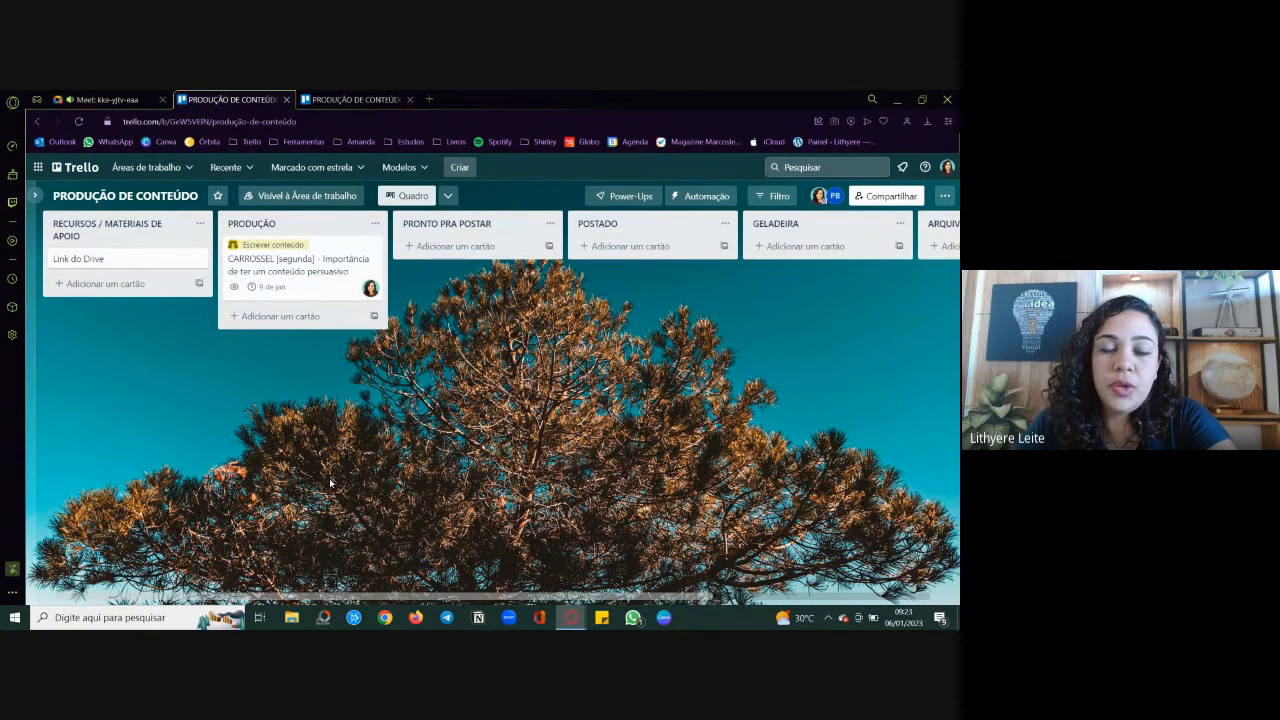
scroll(330, 483, right, 3)
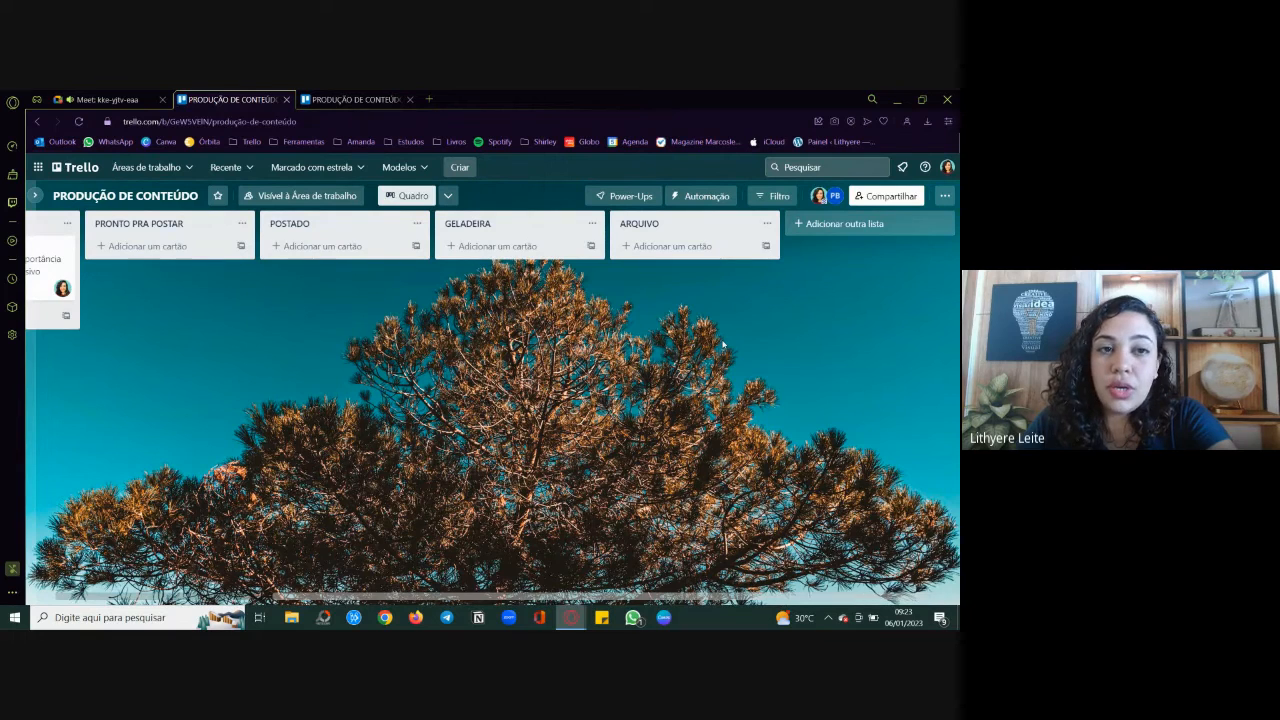
click(842, 224)
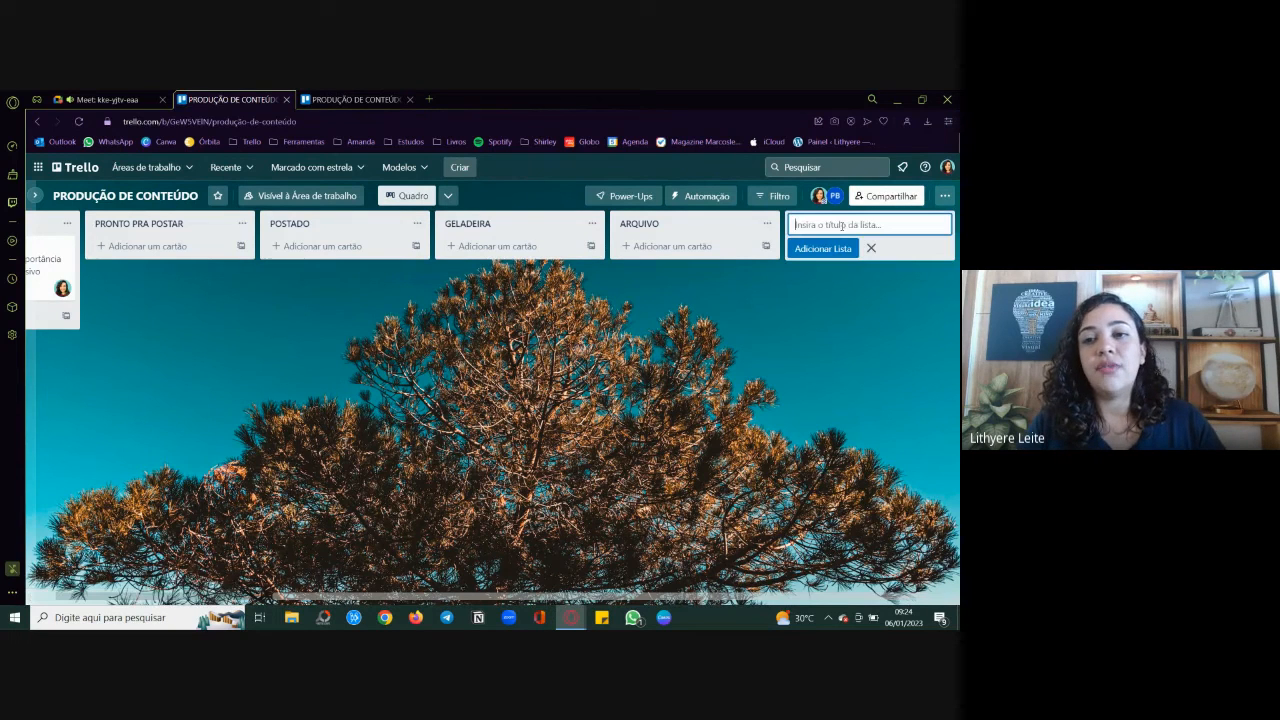
text(BA)
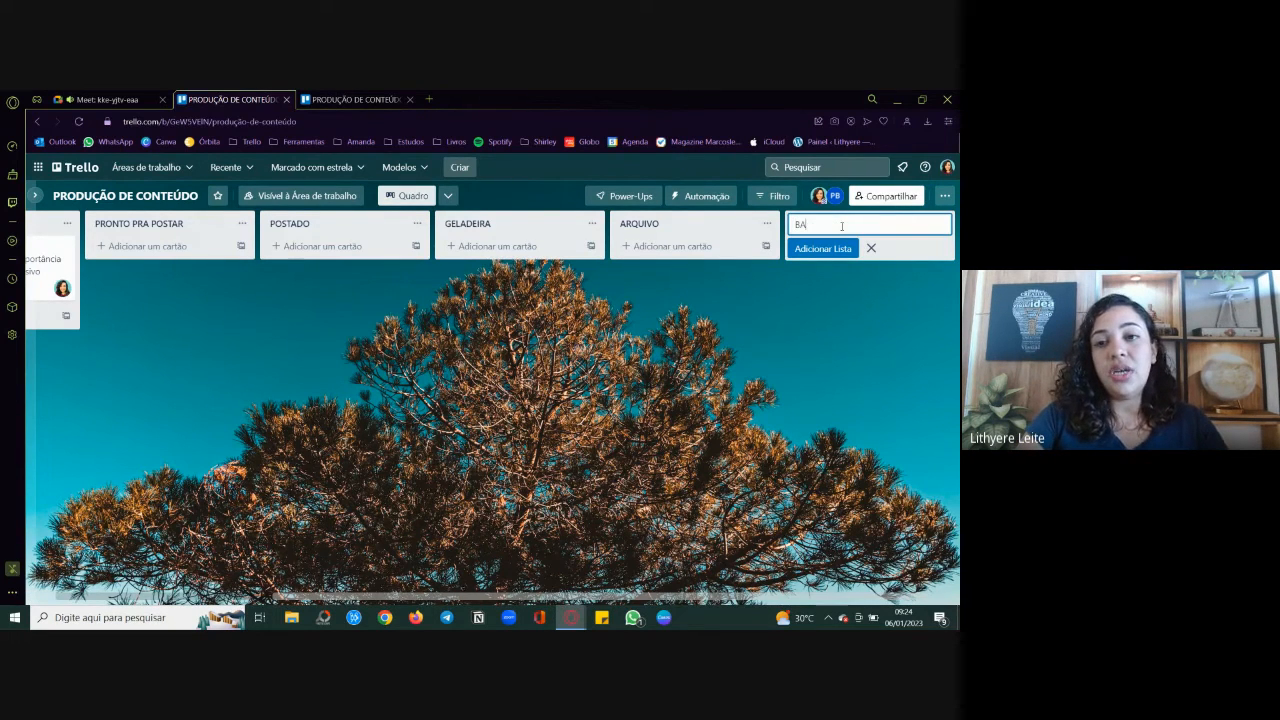
text(NCO DE RE)
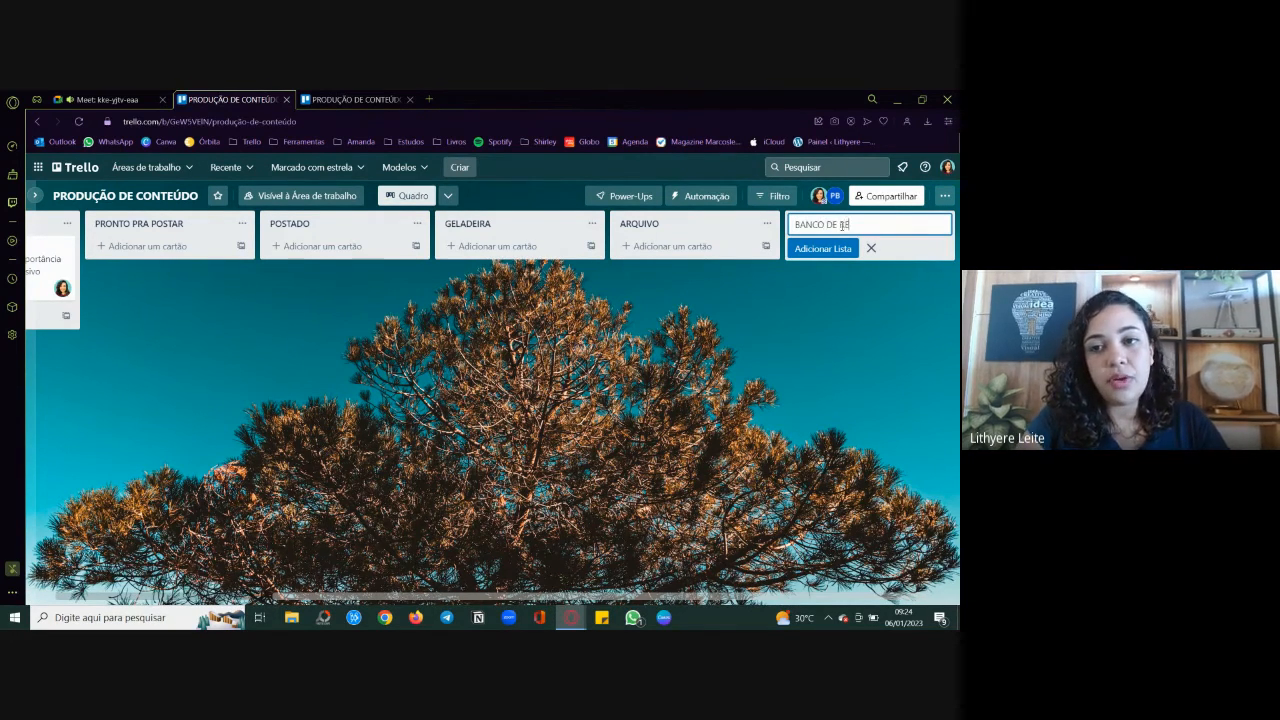
text(FERÊNCIAS)
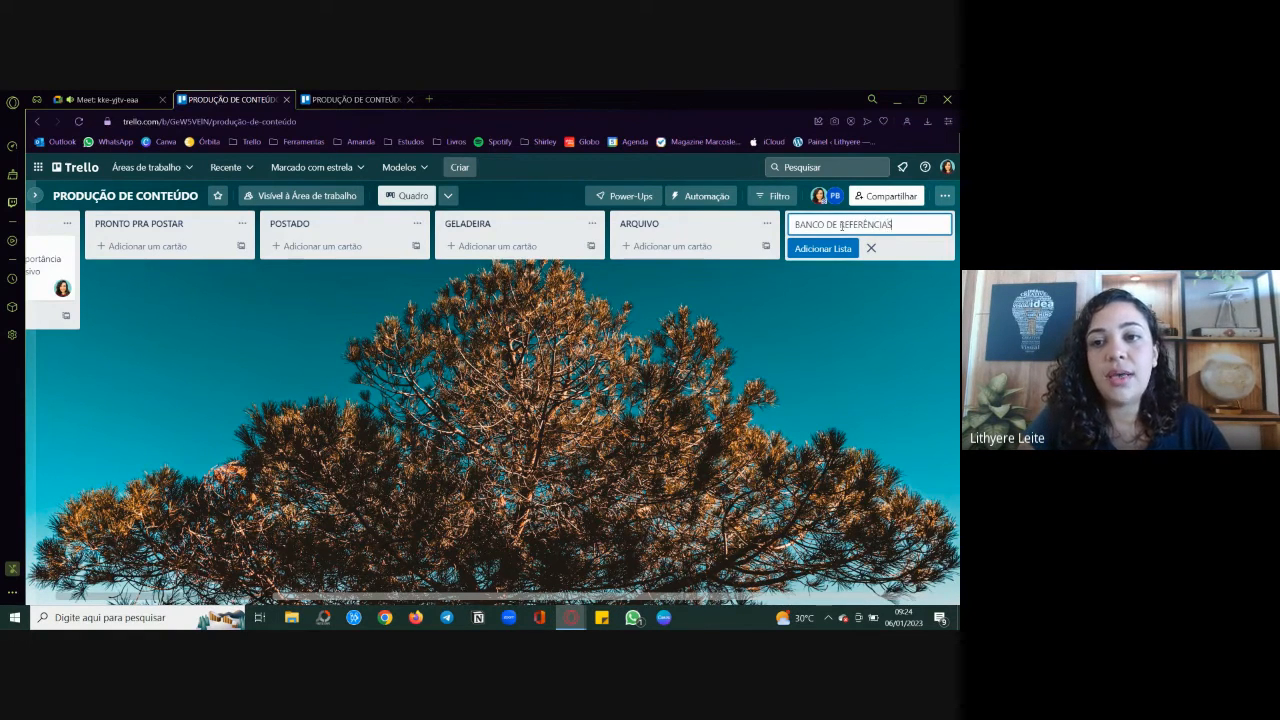
key(Return)
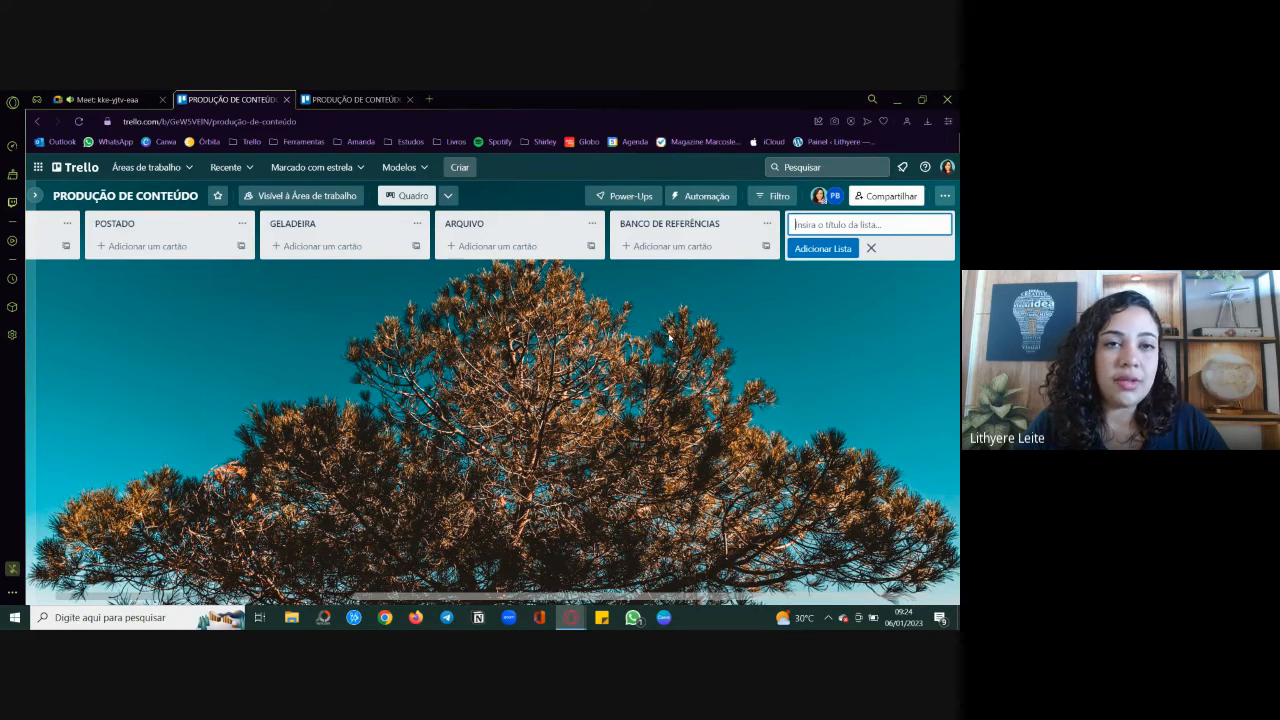
Step: Look back over the board's lists from the first one and switch to the Google Meet call
scroll(670, 337, left, 3)
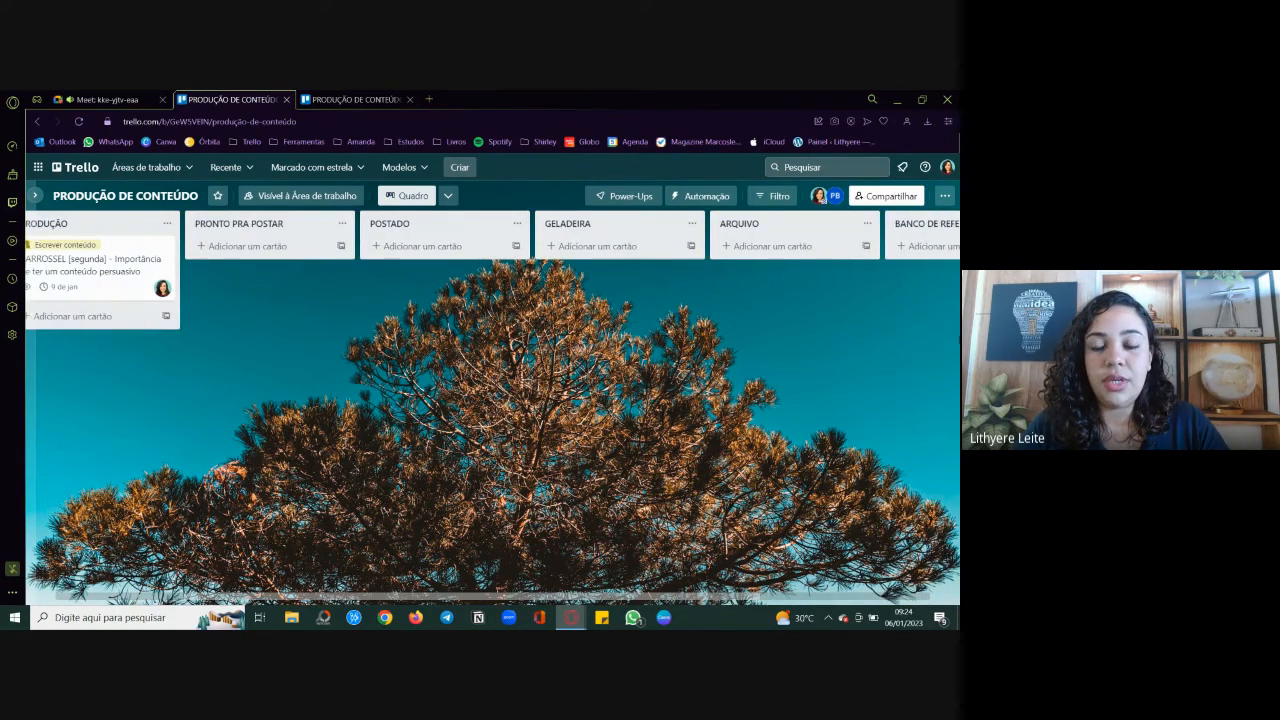
scroll(671, 318, left, 1)
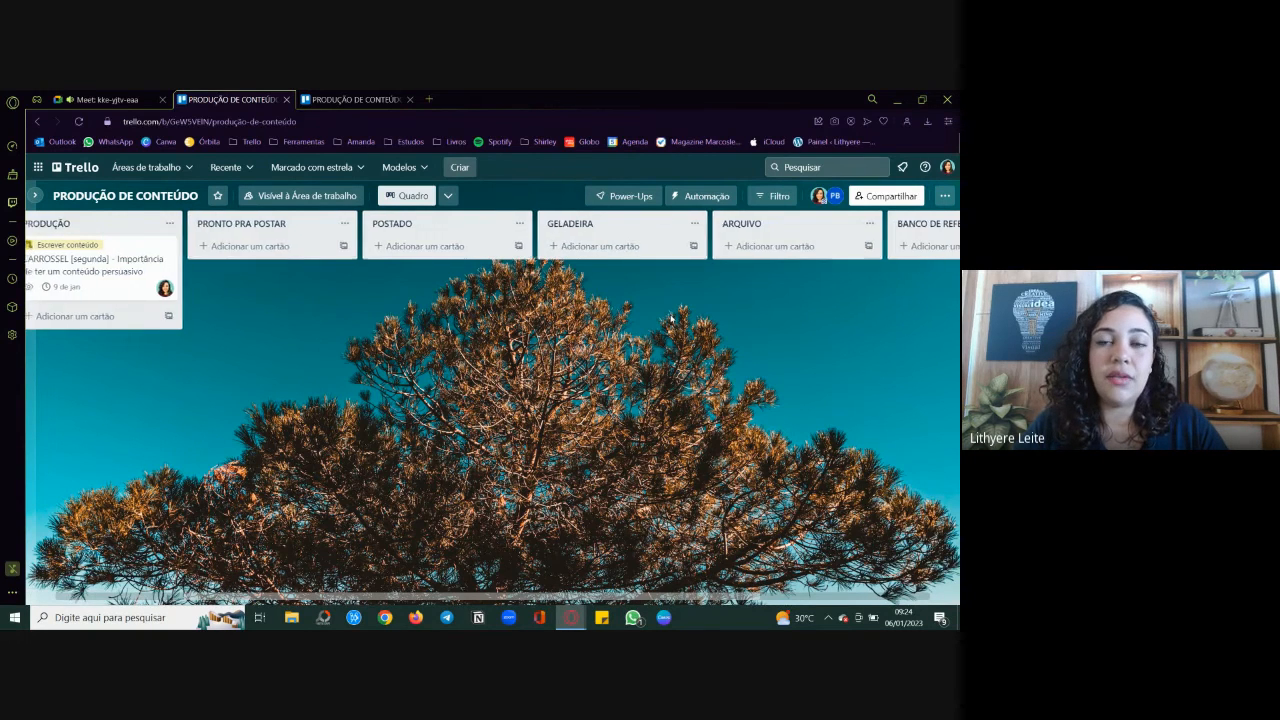
scroll(671, 318, left, 2)
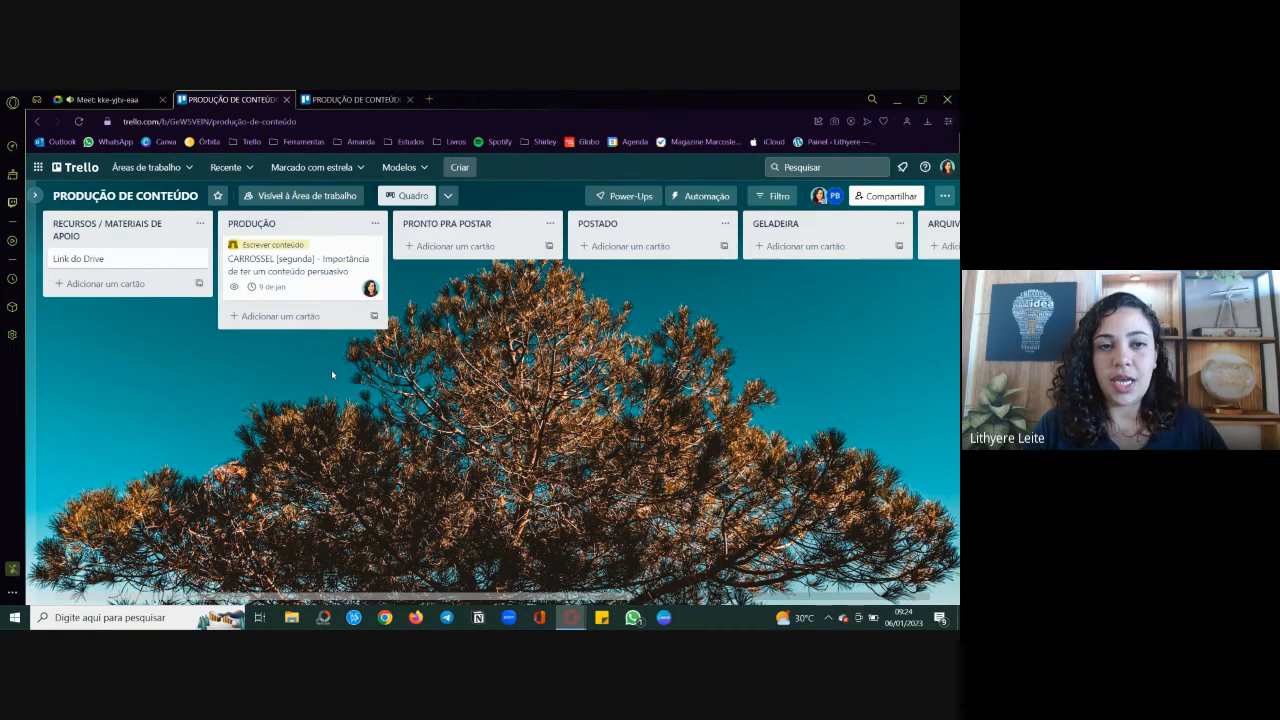
click(110, 97)
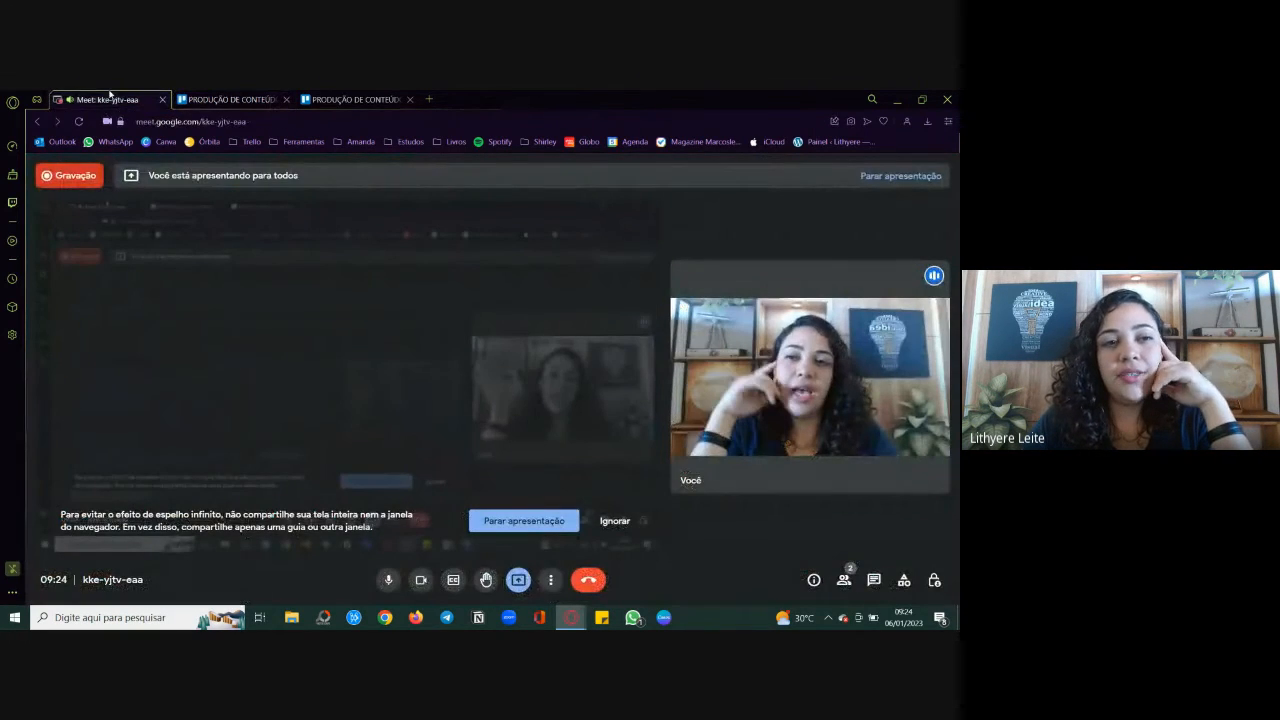